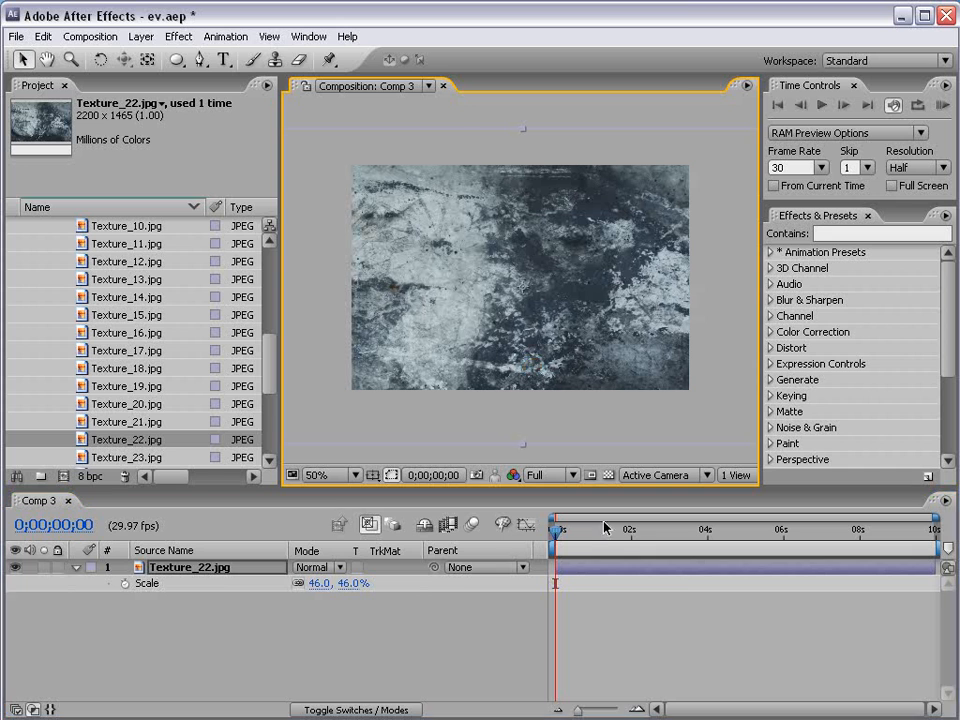
Step: Create a new 720 × 480 px black solid layer in Comp 3
click(587, 606)
click(140, 36)
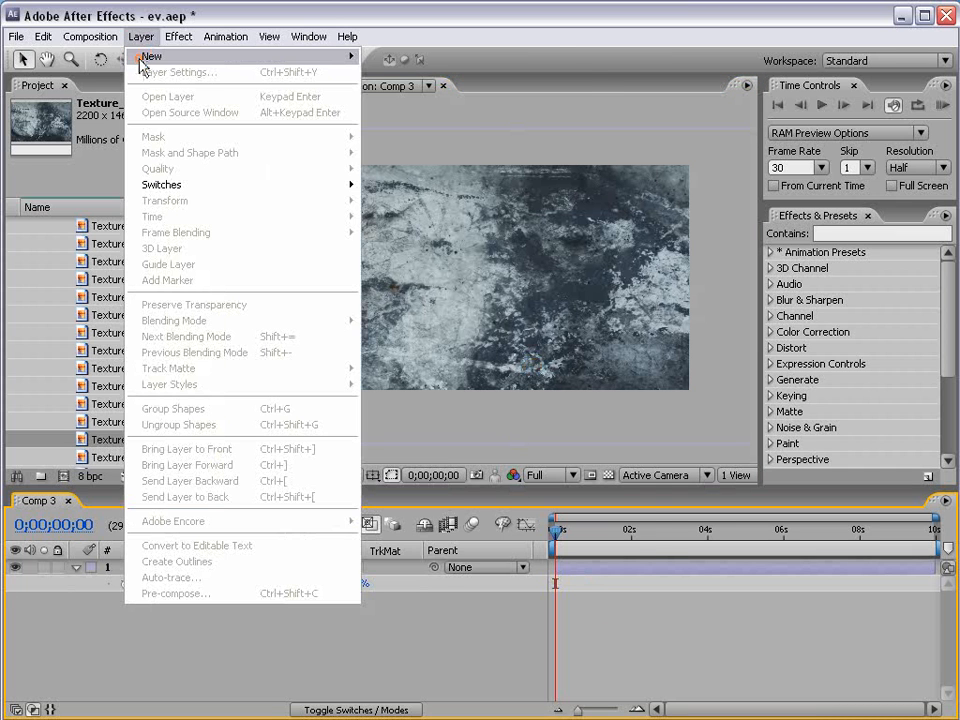
mouse_move(320, 58)
click(433, 70)
click(499, 561)
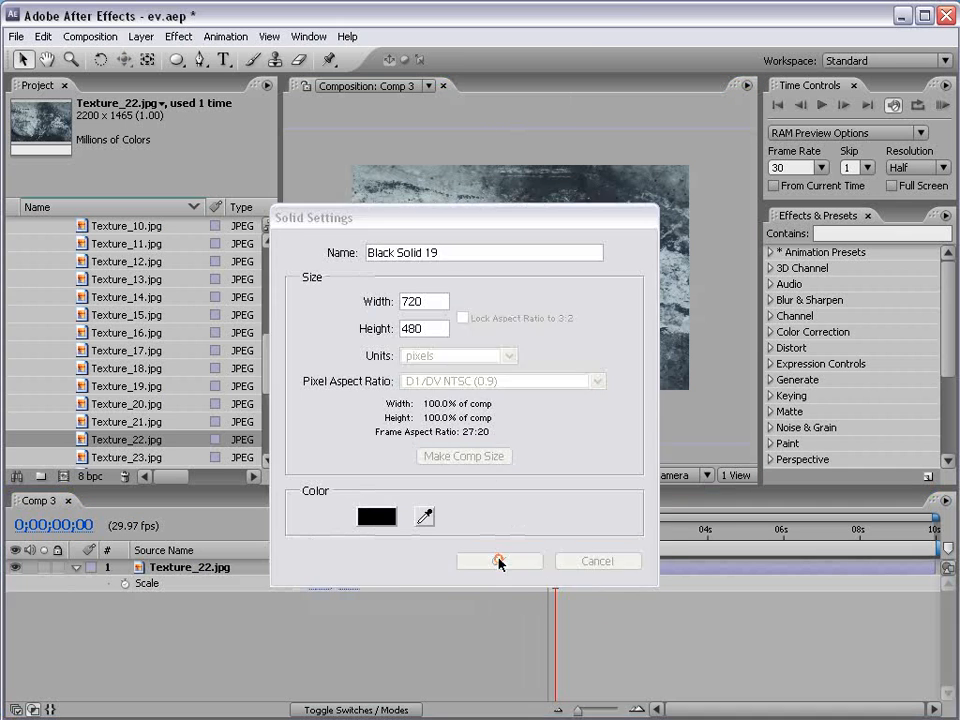
Step: Apply the Ramp generate effect to the black solid
click(176, 37)
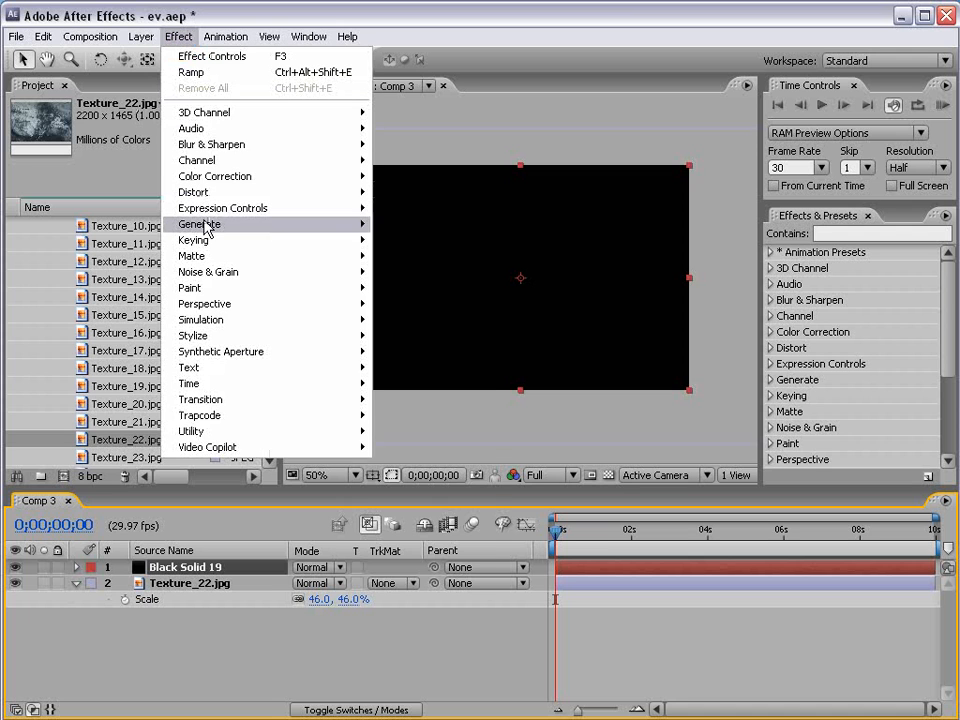
mouse_move(208, 224)
click(400, 558)
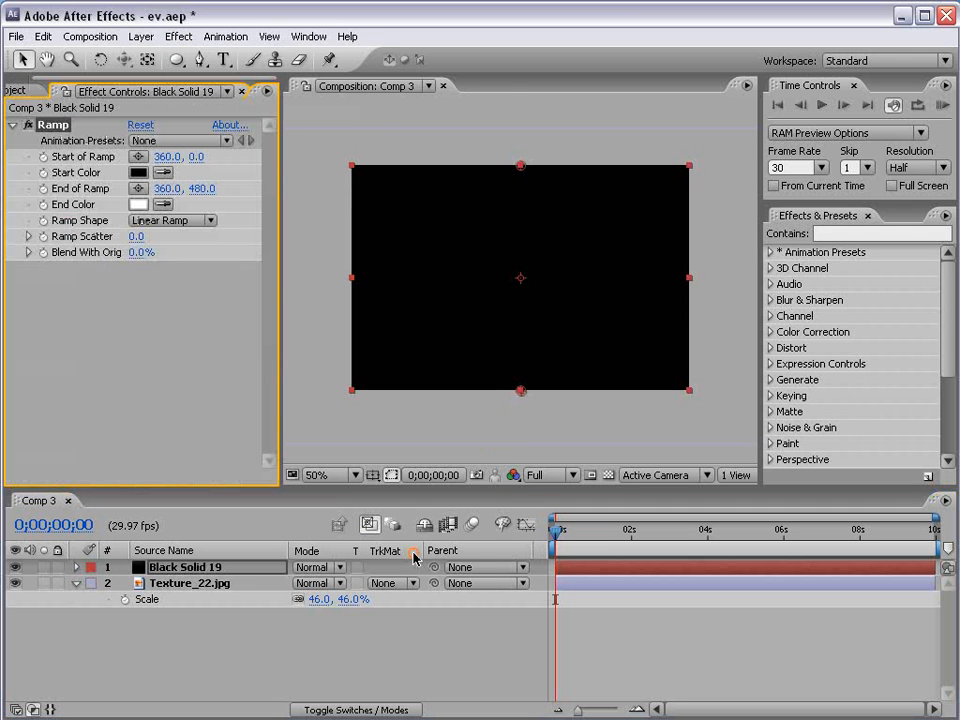
Step: Set the ramp's start colour to white (FFFFFF) and its end colour to black (000000)
click(163, 173)
click(143, 203)
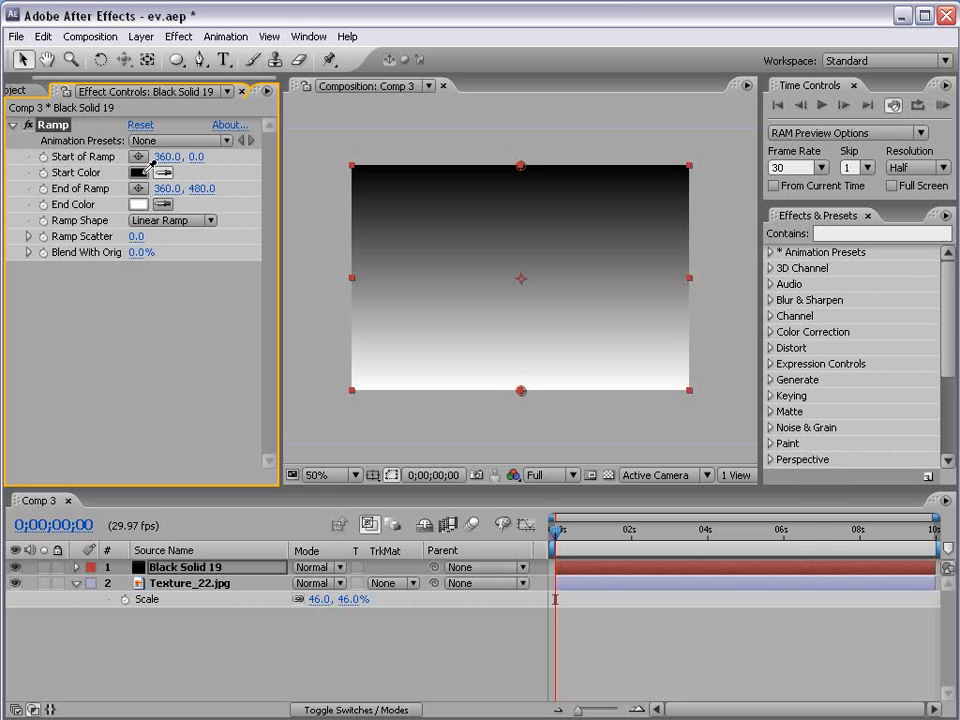
click(138, 204)
click(511, 566)
drag(544, 598, 548, 676)
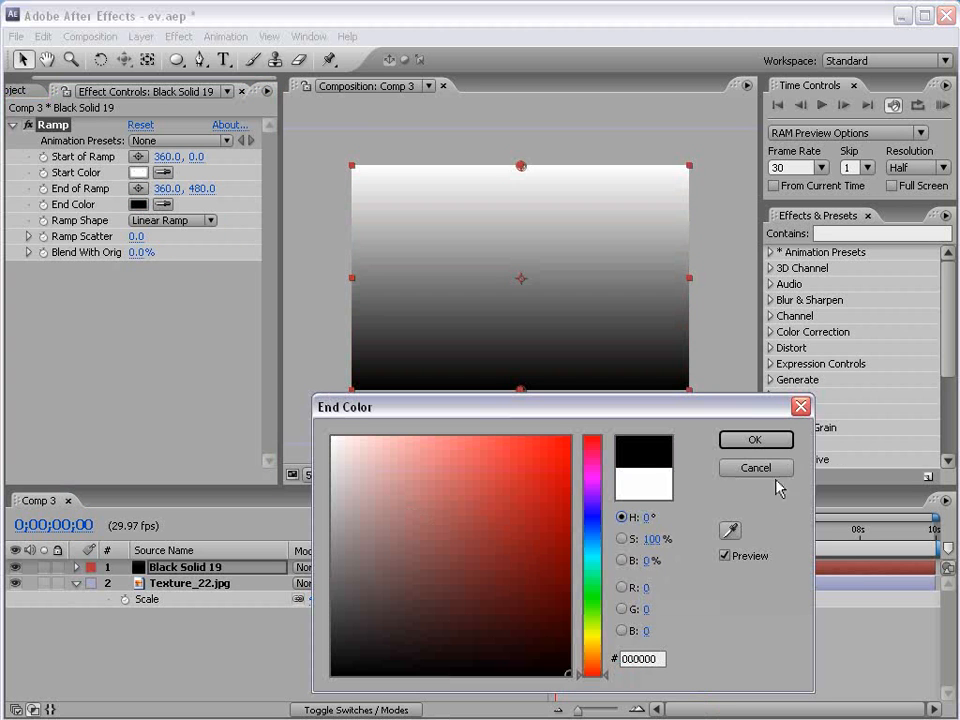
click(755, 439)
Step: Change the ramp's start colour to a dark blue
click(139, 173)
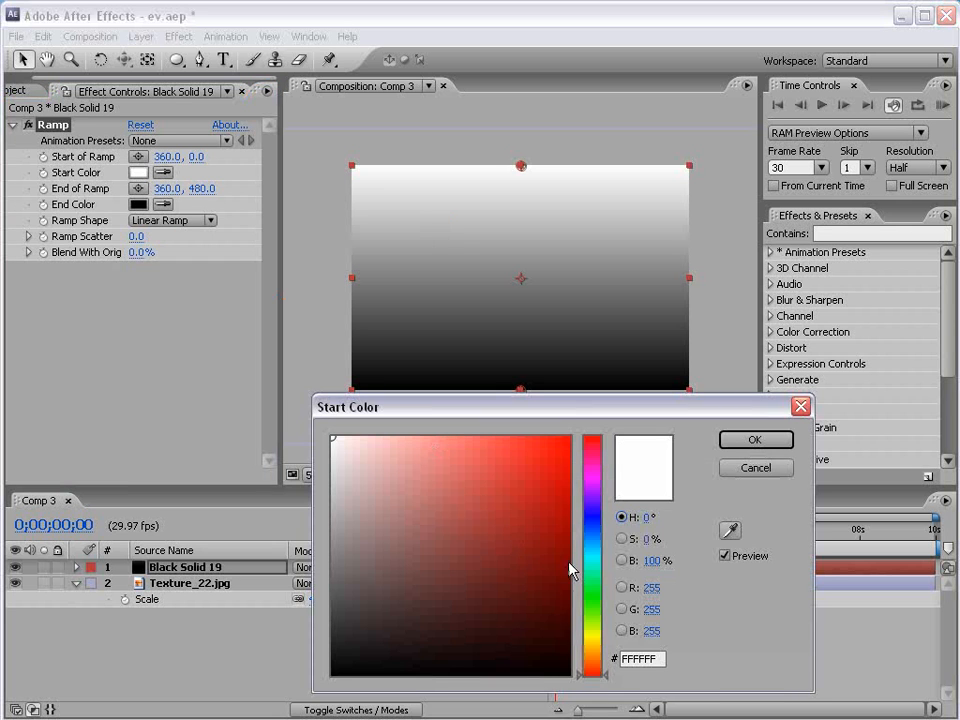
click(594, 540)
click(441, 598)
drag(441, 598, 476, 602)
click(750, 441)
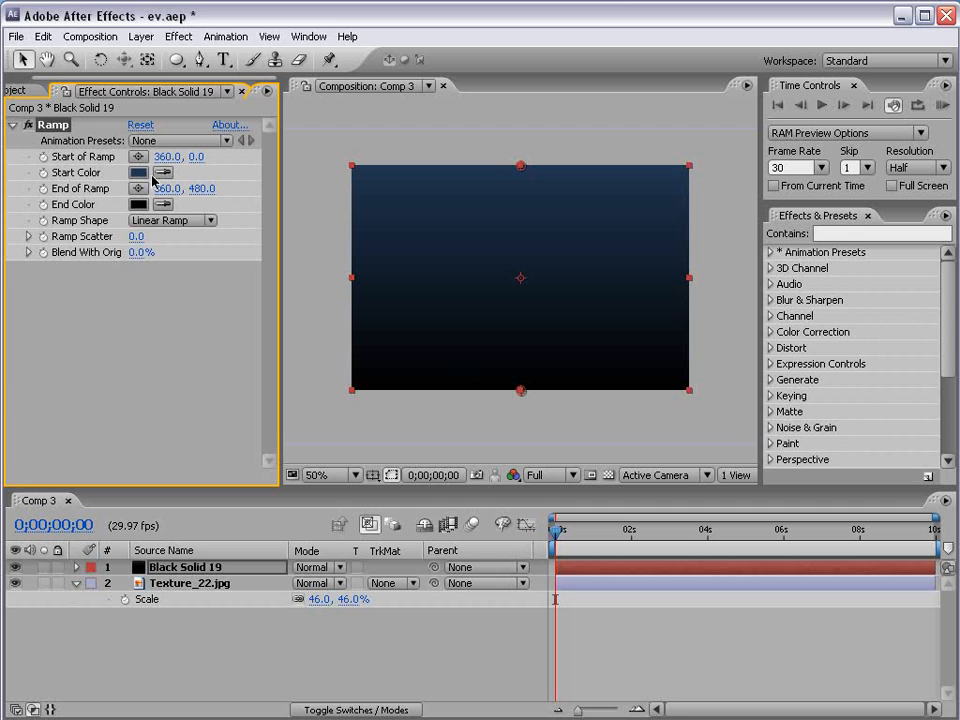
Step: Make the ramp a Radial Ramp starting at 360, 412 and ending at 360, 940, so the glow sits low in the frame
click(170, 220)
click(158, 237)
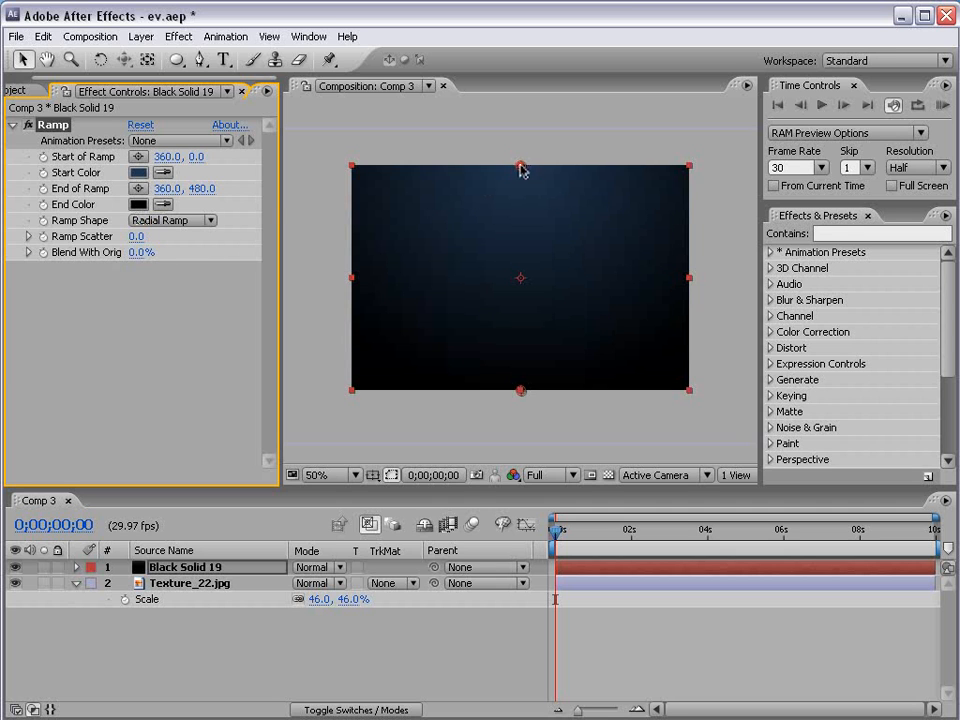
drag(520, 168, 540, 441)
key(comma)
key(period)
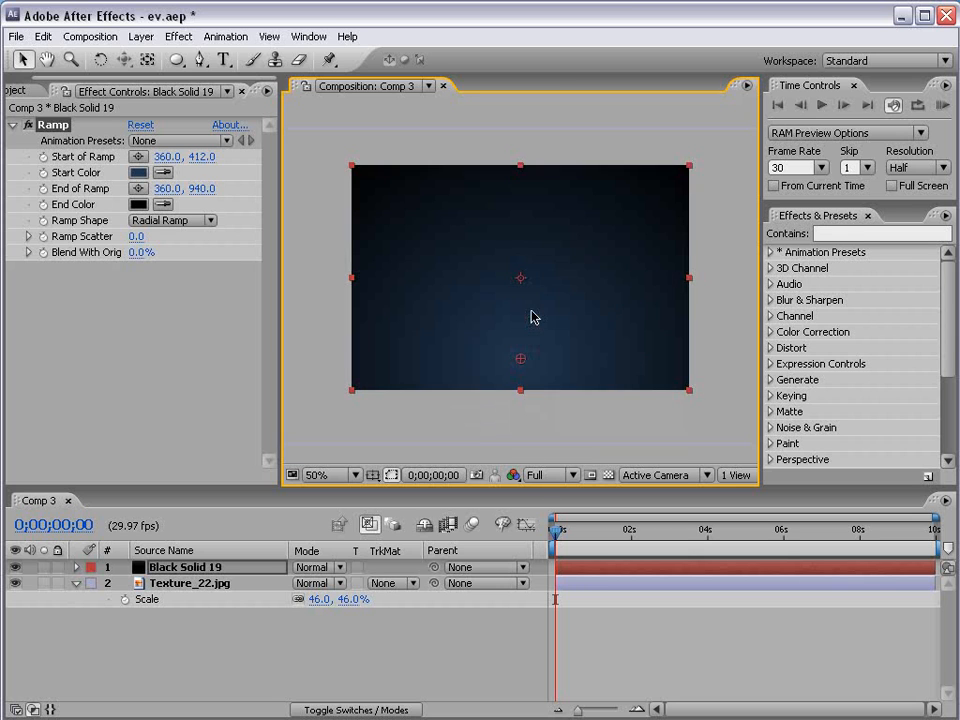
key(period)
key(comma)
Step: Move the Texture_22.jpg layer above the black solid and set its blending mode to Soft Light
drag(151, 573, 199, 610)
click(186, 567)
click(312, 567)
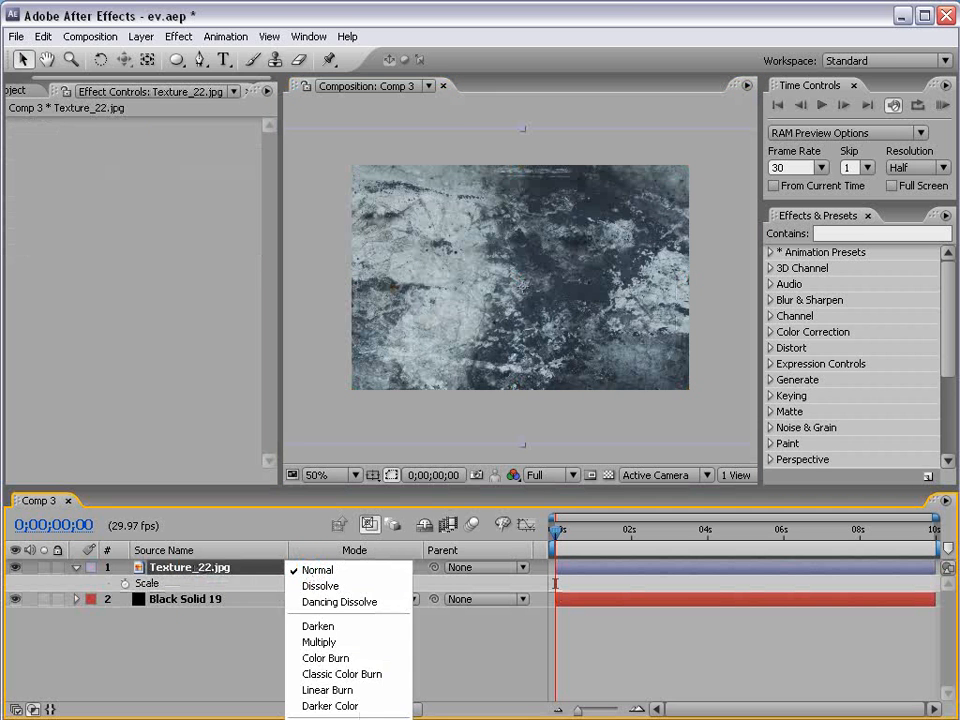
click(320, 719)
click(320, 567)
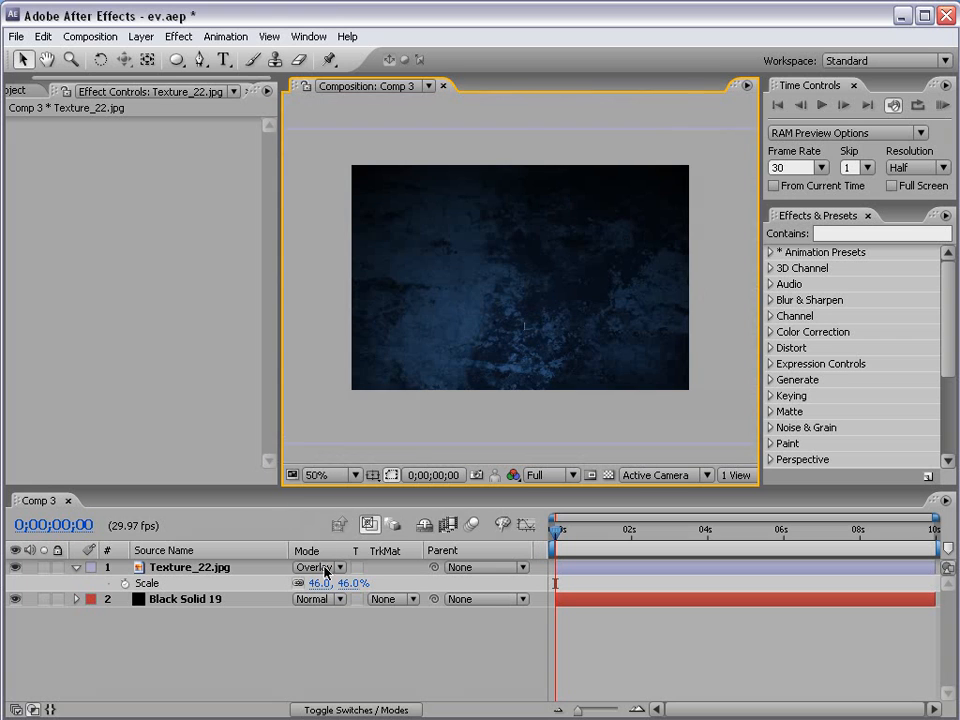
click(320, 567)
click(358, 582)
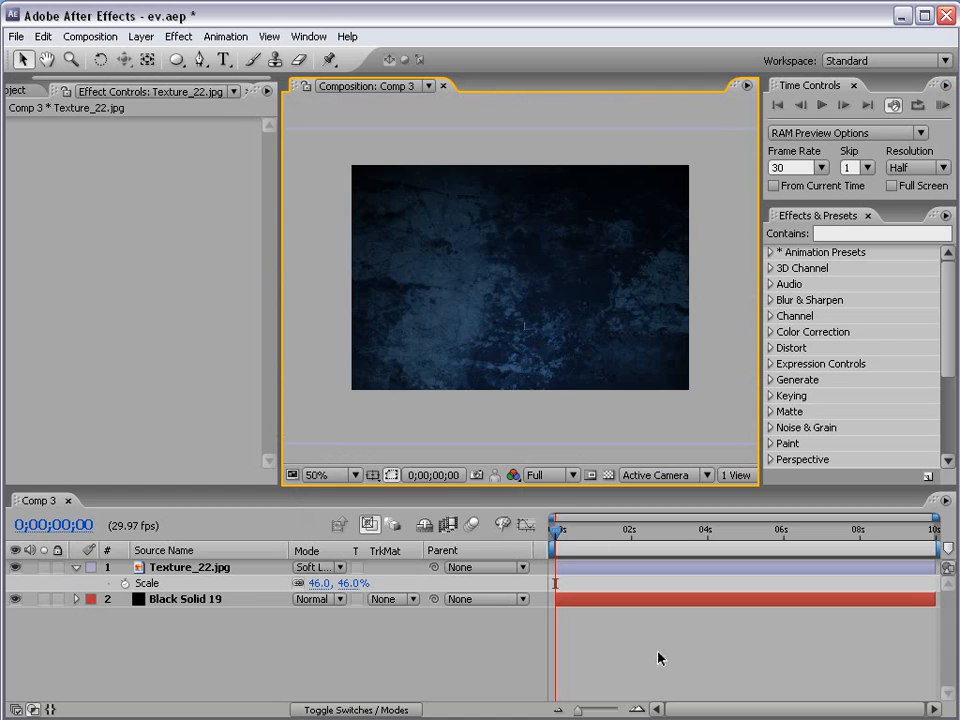
click(658, 658)
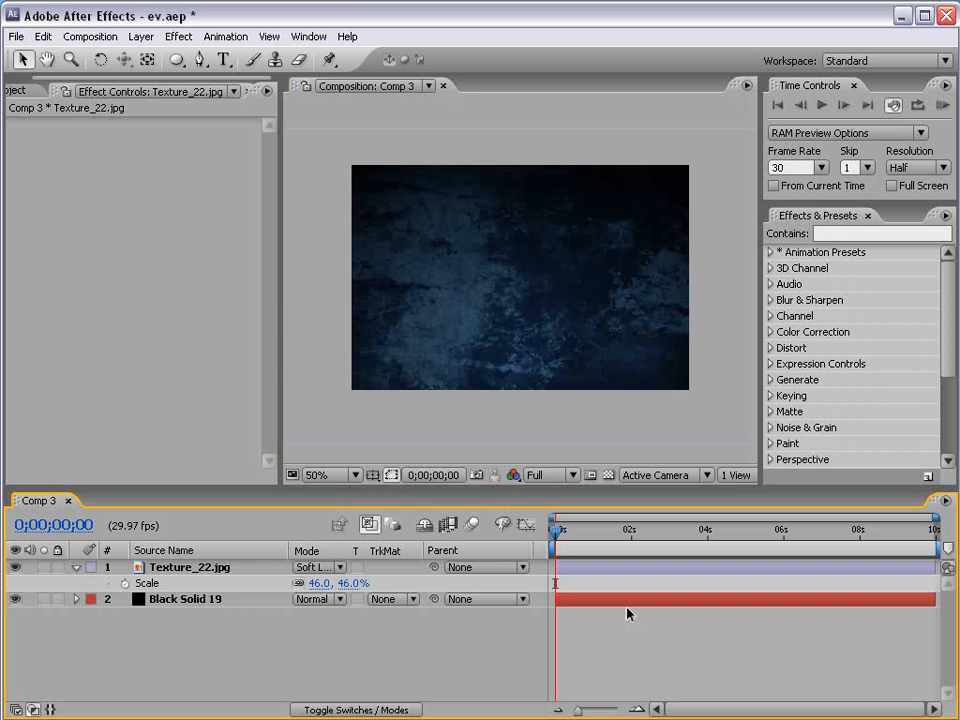
click(77, 567)
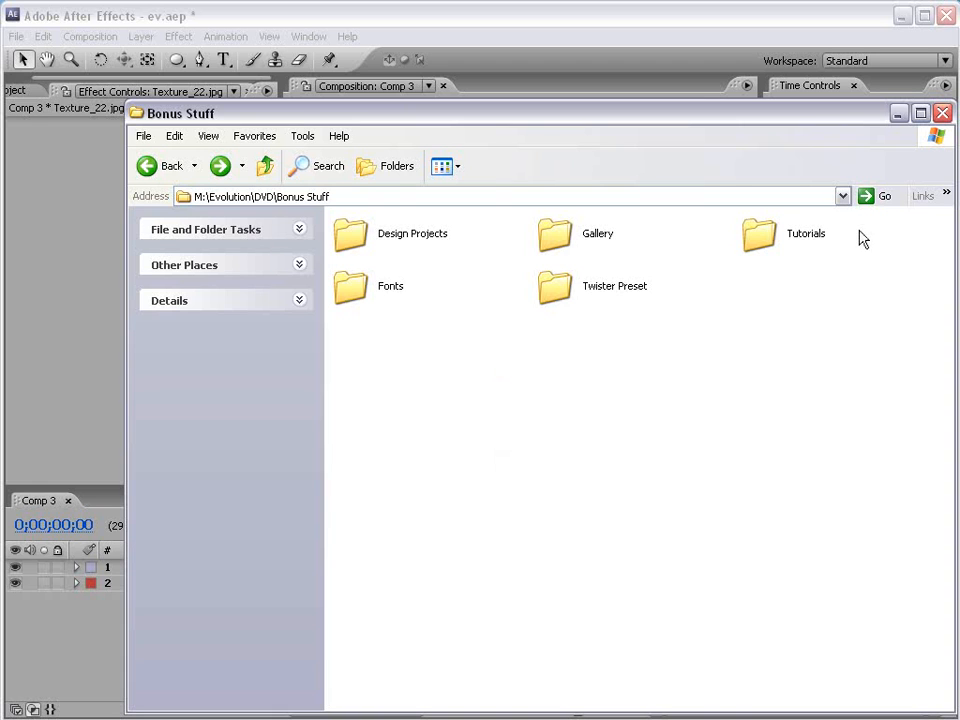
Step: Browse the Twister Preset folder's language presets, including English 6.5+, in the file explorer and return to After Effects
click(583, 290)
double_click(583, 290)
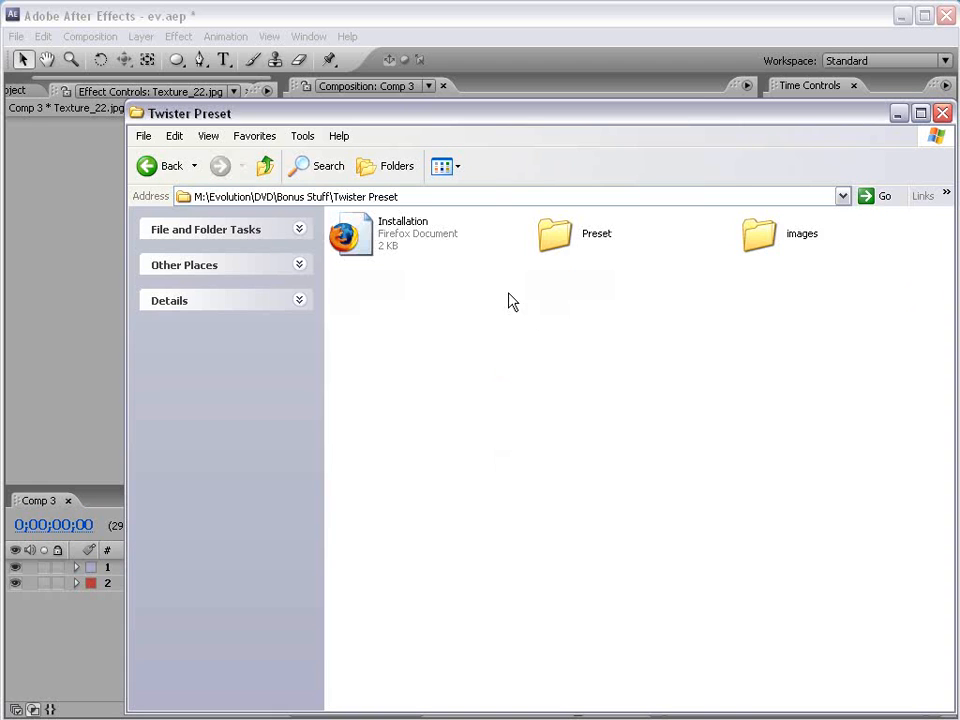
double_click(356, 240)
drag(591, 118, 528, 81)
double_click(496, 203)
click(313, 206)
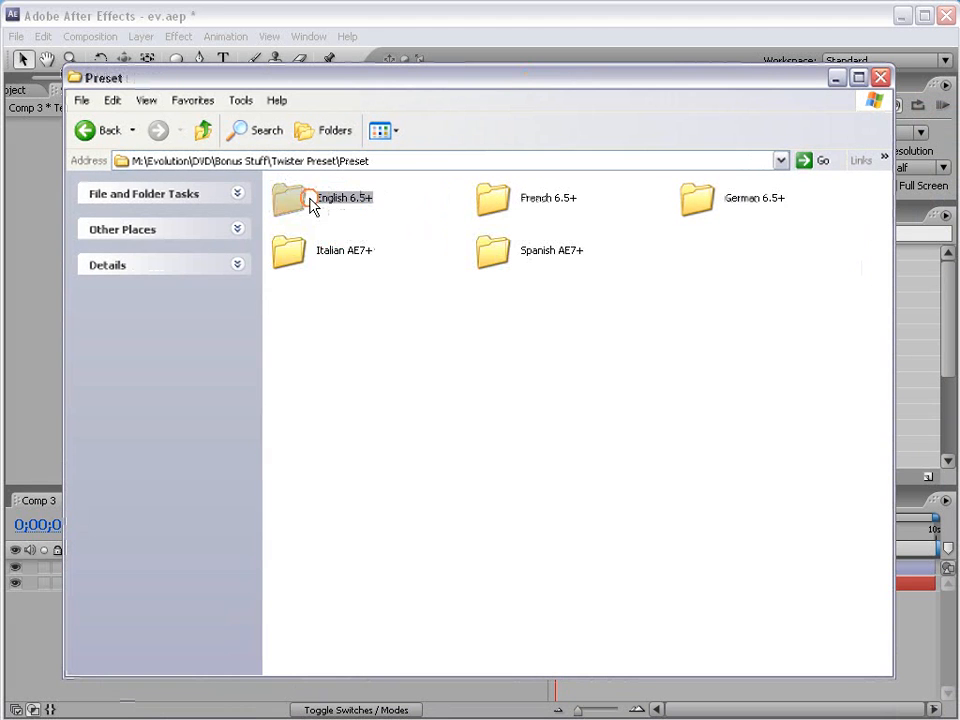
double_click(292, 200)
click(301, 201)
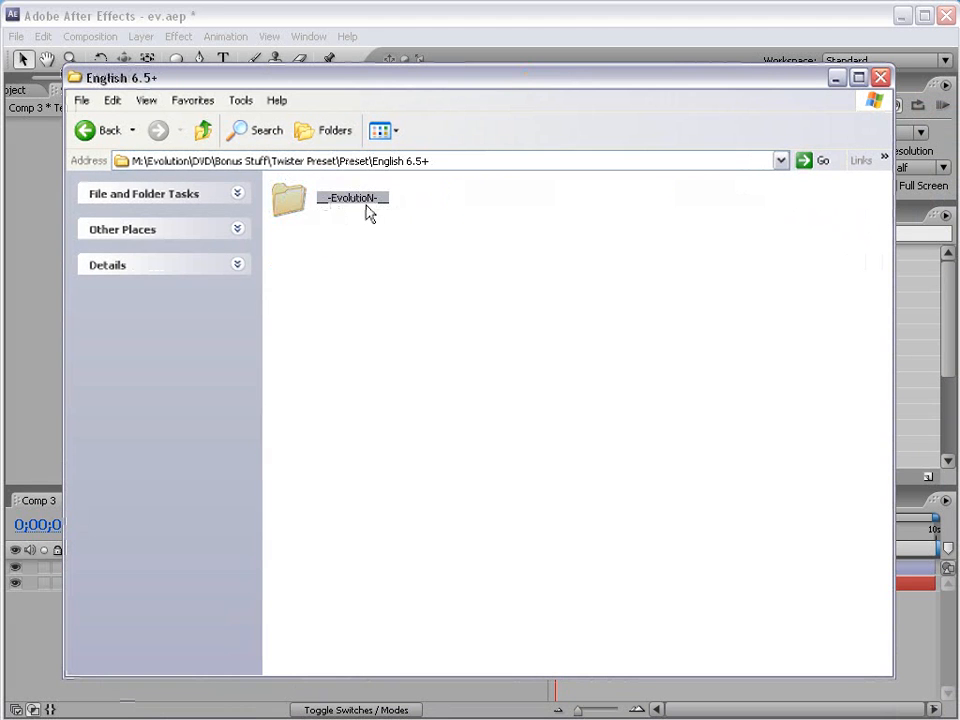
click(358, 269)
key(BackSpace)
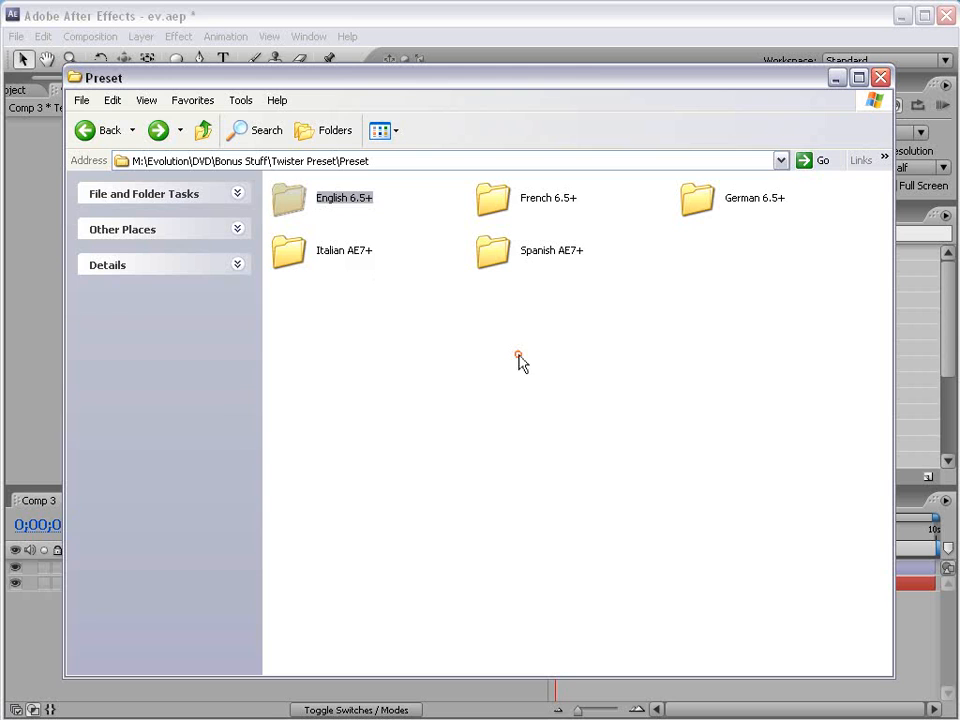
click(517, 352)
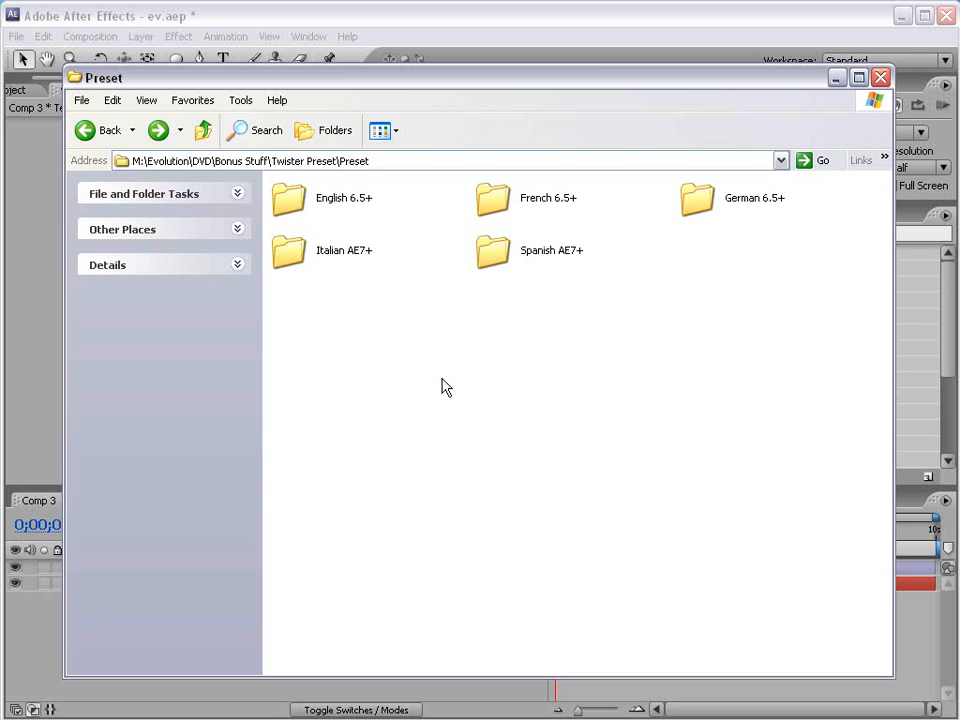
click(415, 20)
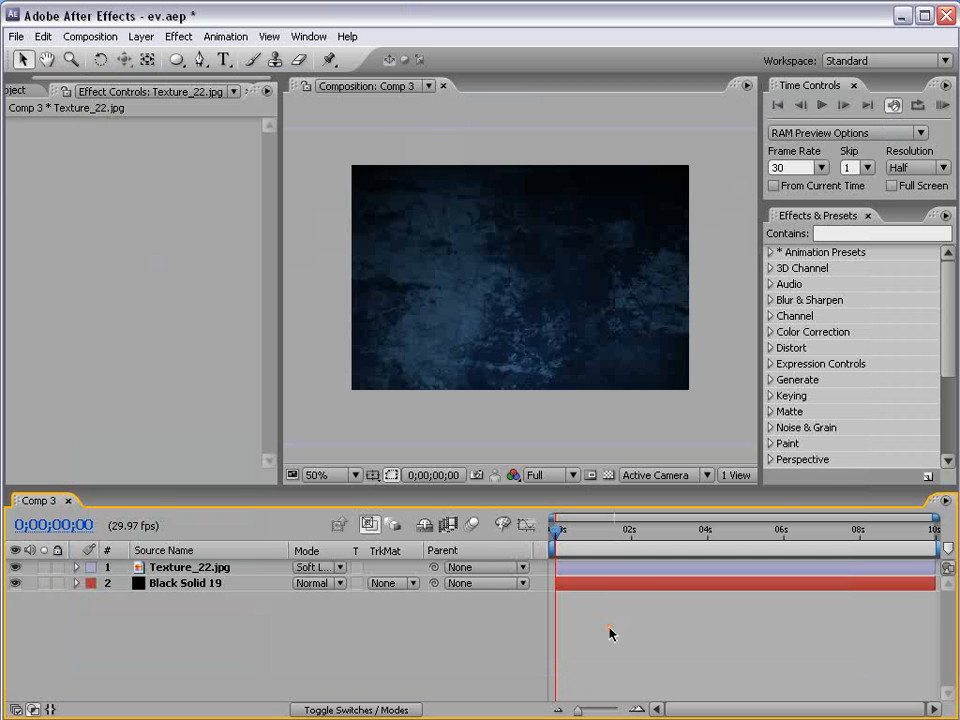
Step: Place Flourish_08.mov from the project's Flourishes folder near the centre of Comp 3 as the topmost layer
click(14, 90)
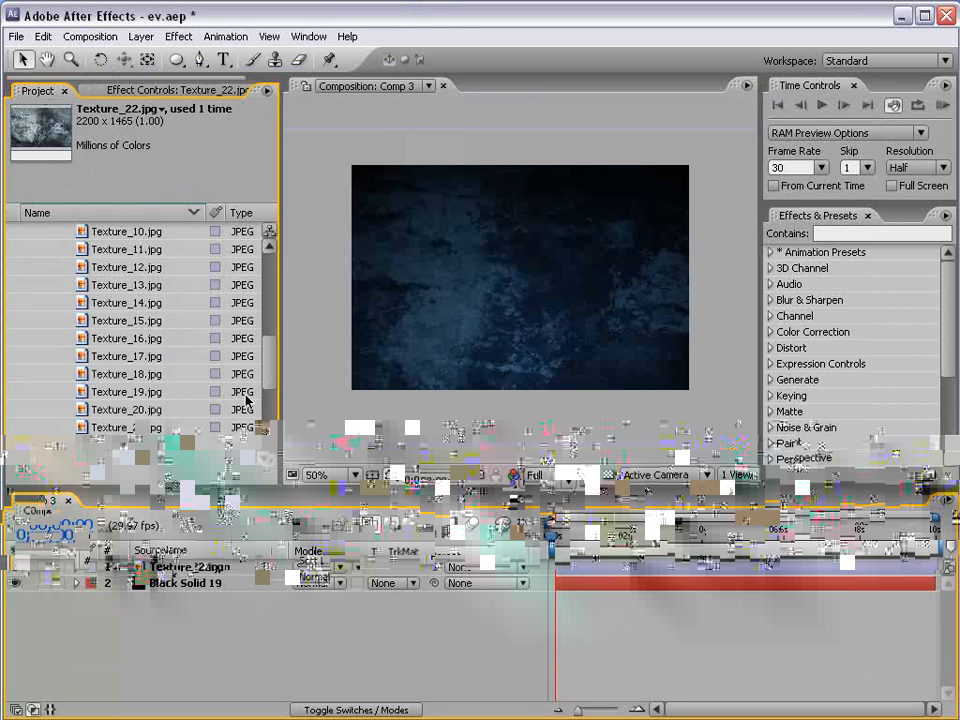
scroll(160, 328, up, 7)
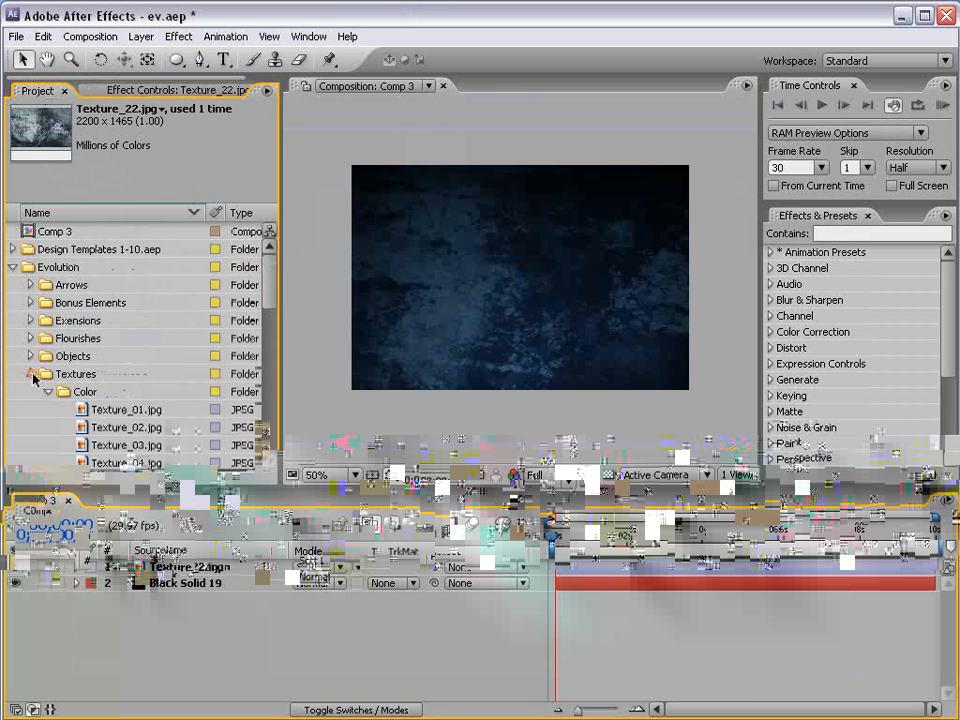
click(31, 373)
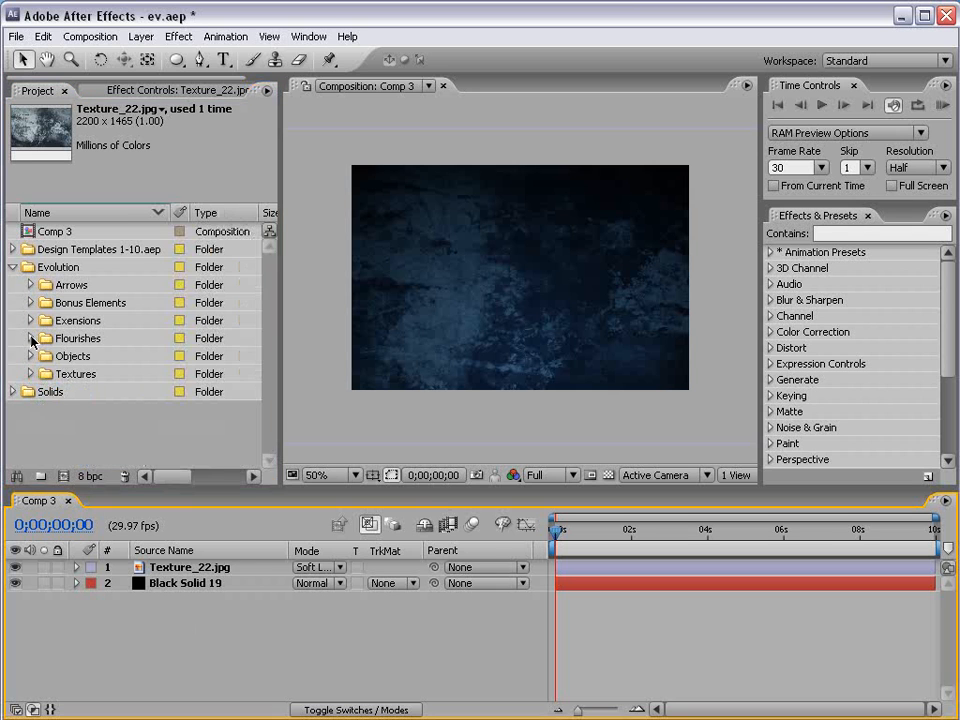
click(31, 339)
click(105, 373)
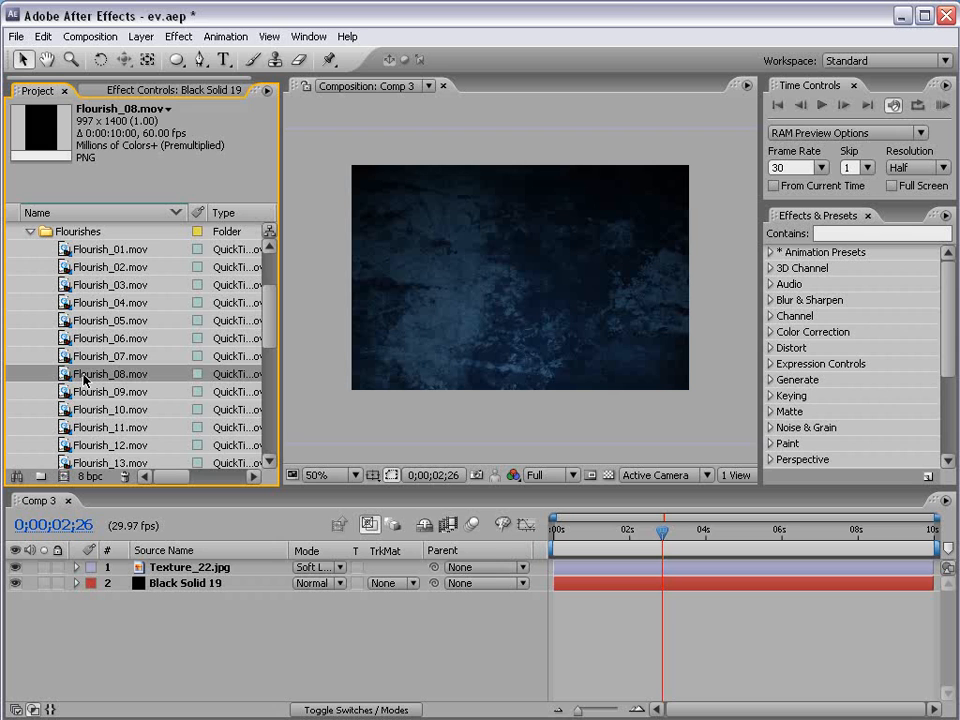
drag(84, 376, 530, 292)
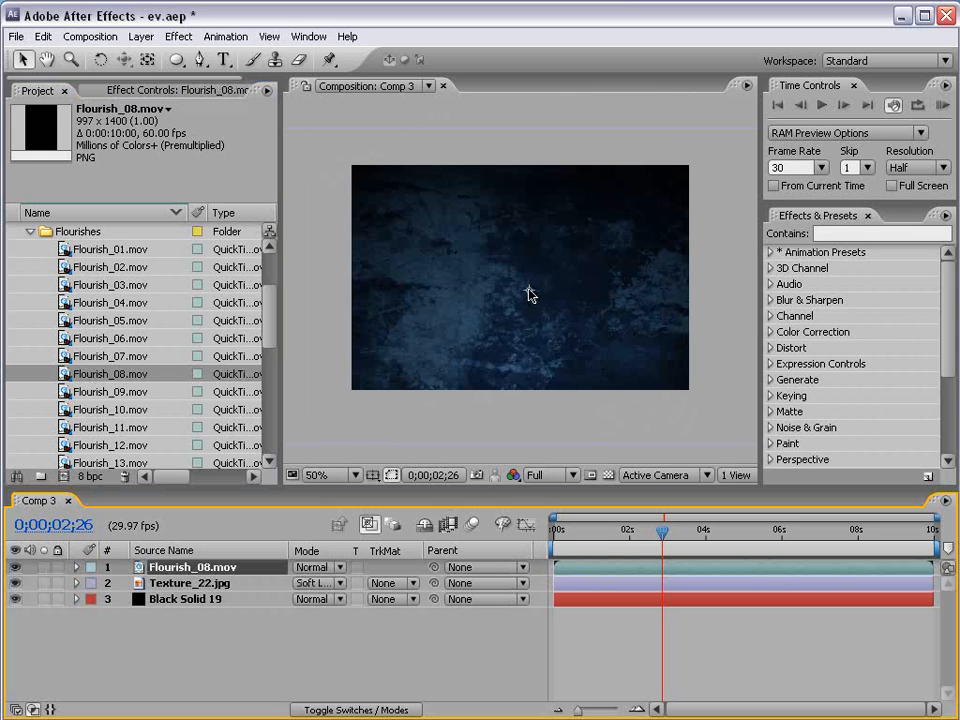
Step: Scale the Flourish_08.mov layer to 32% and reposition it slightly near the centre of the composition
key(s)
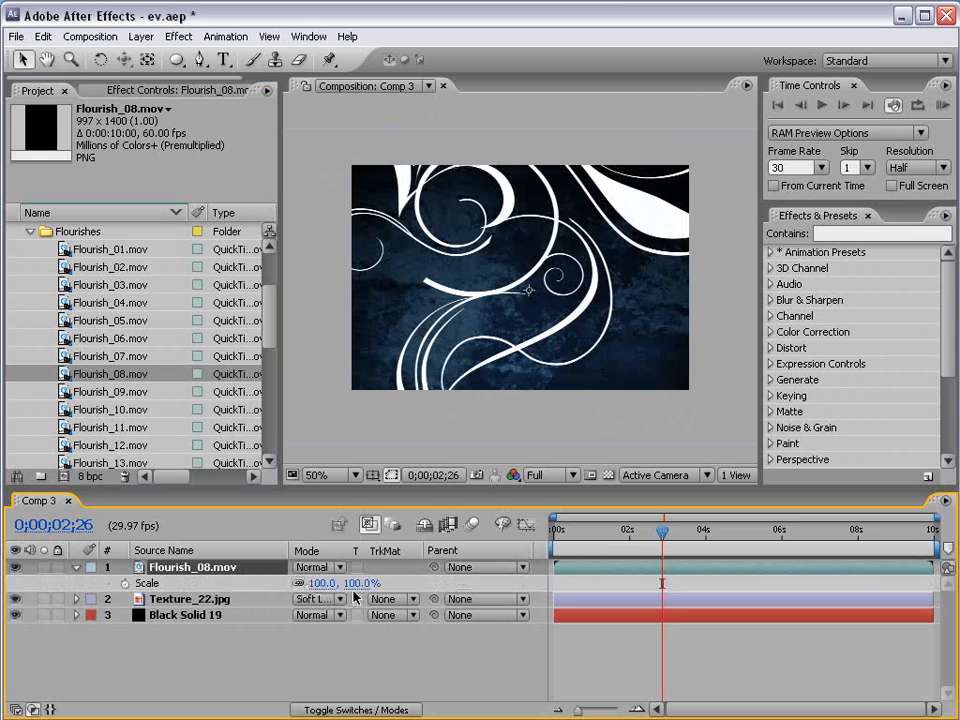
drag(320, 583, 285, 583)
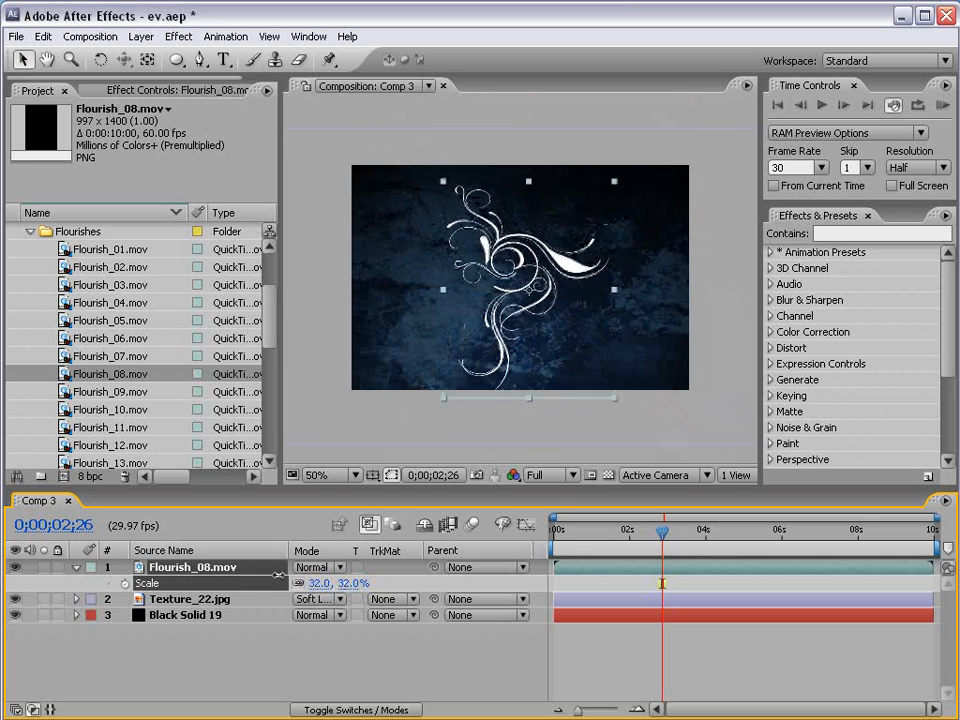
click(562, 344)
click(677, 660)
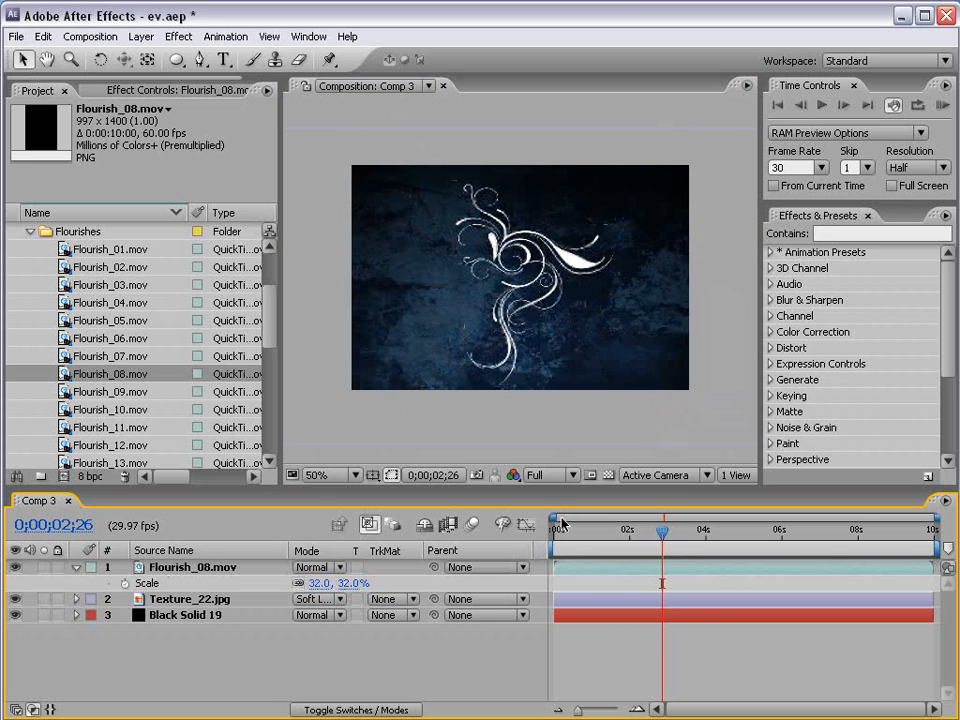
Step: Scrub through the flourish animation to 0;00;04;04 and duplicate the Flourish_08.mov layer
drag(559, 527, 710, 555)
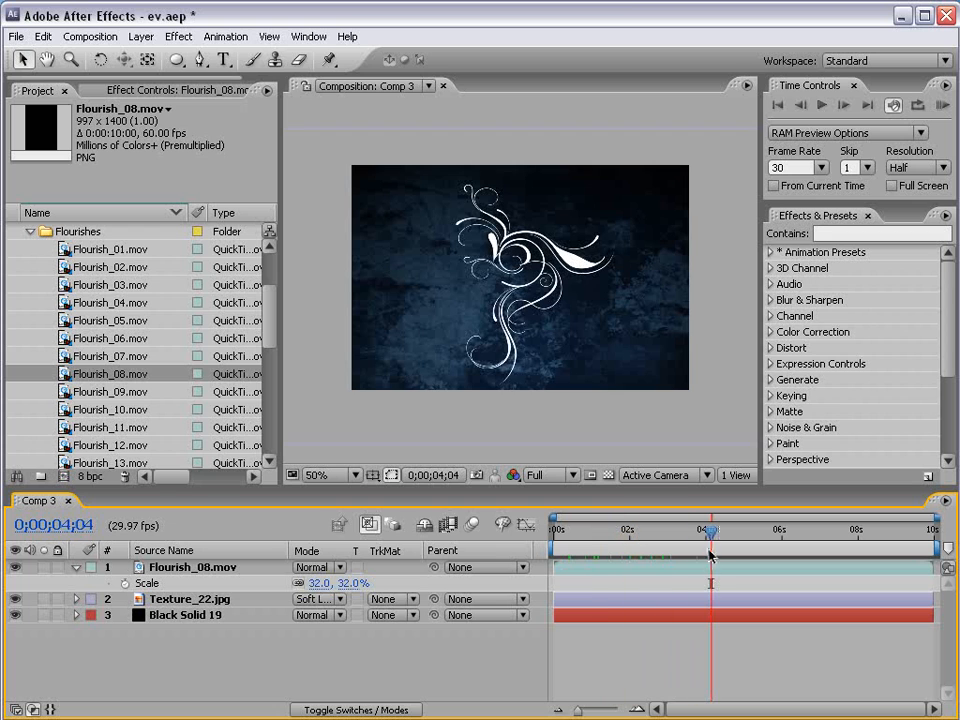
click(602, 565)
key(ctrl+d)
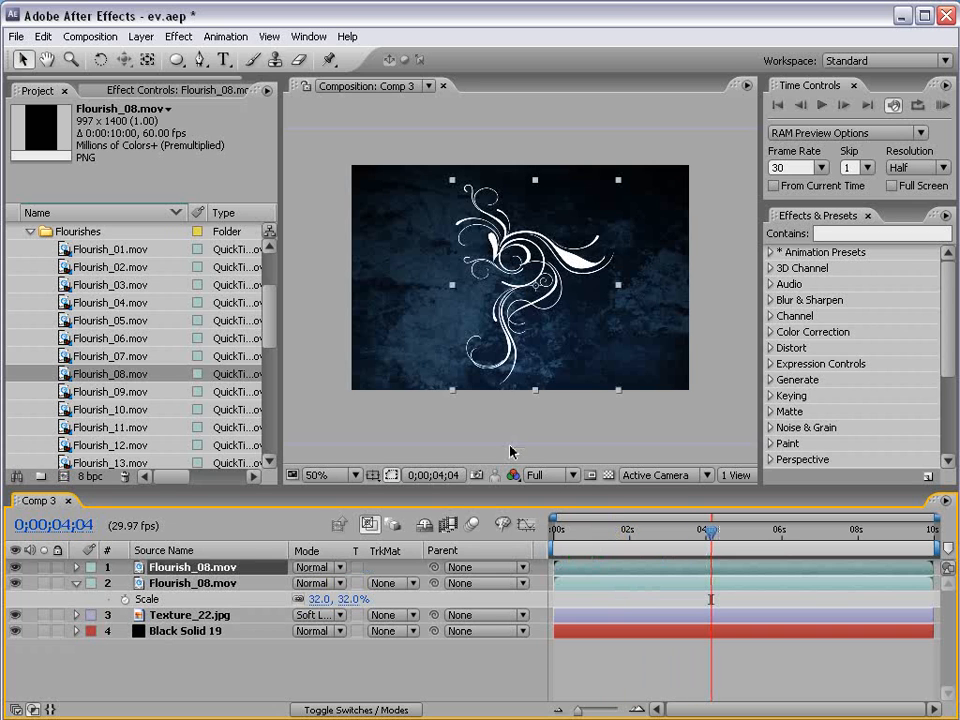
Step: Mirror the duplicated flourish with a horizontal scale of -32% and shift it left to form a symmetrical ornament with the original
key(s)
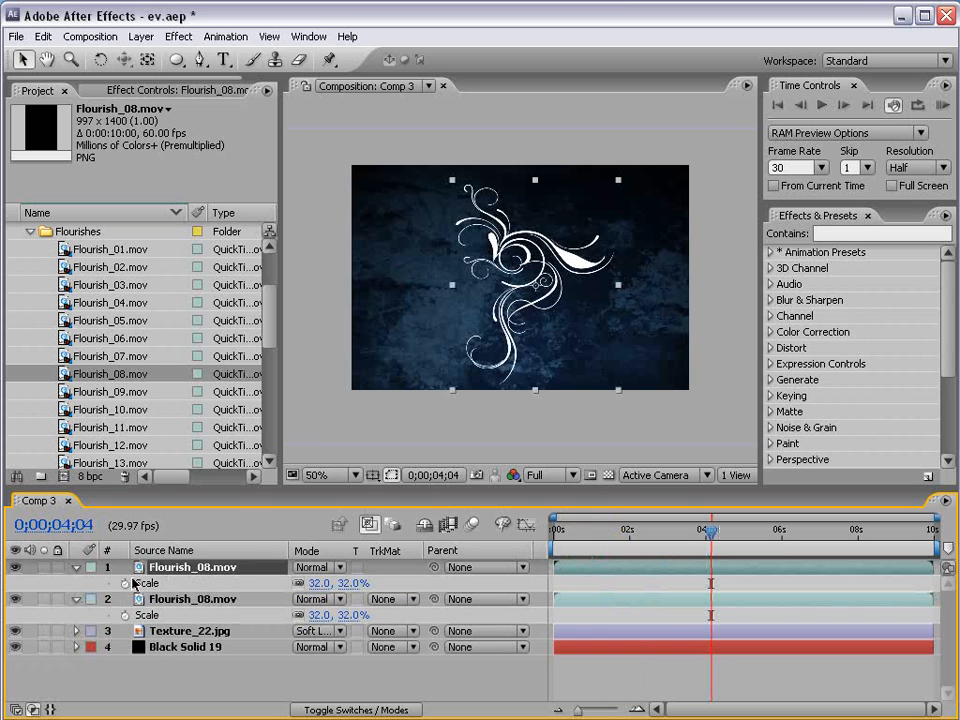
click(318, 583)
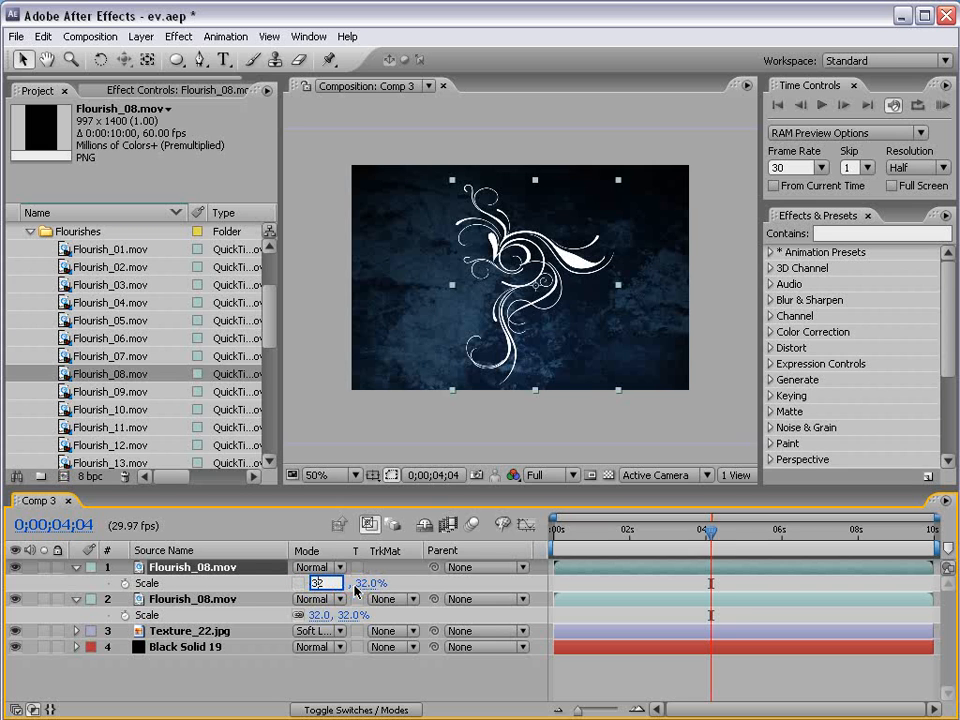
text(-32)
key(Return)
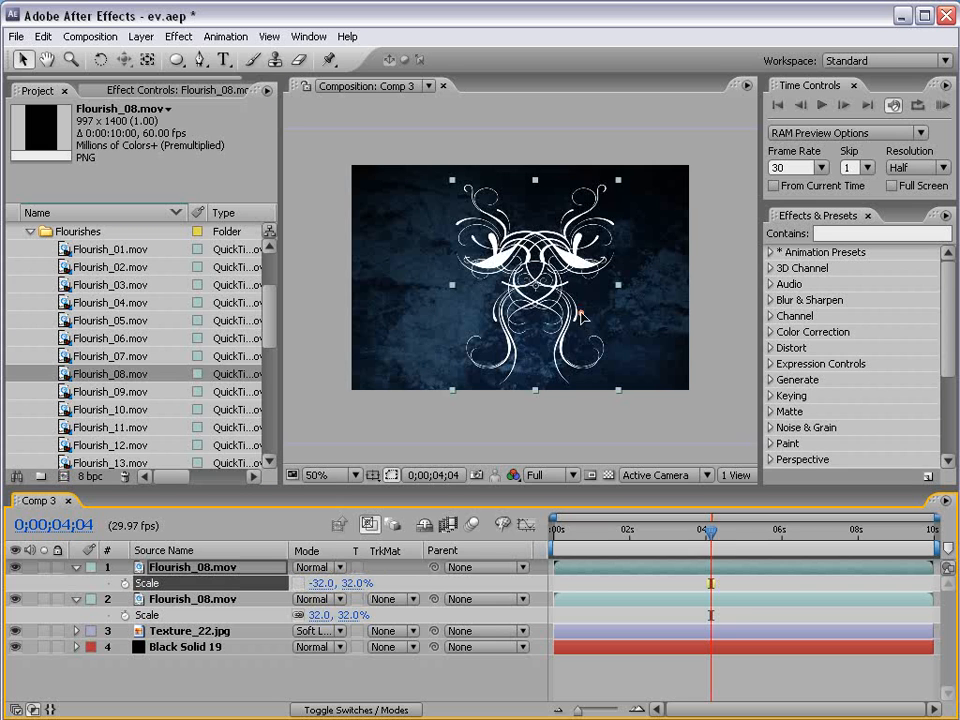
drag(492, 311, 495, 315)
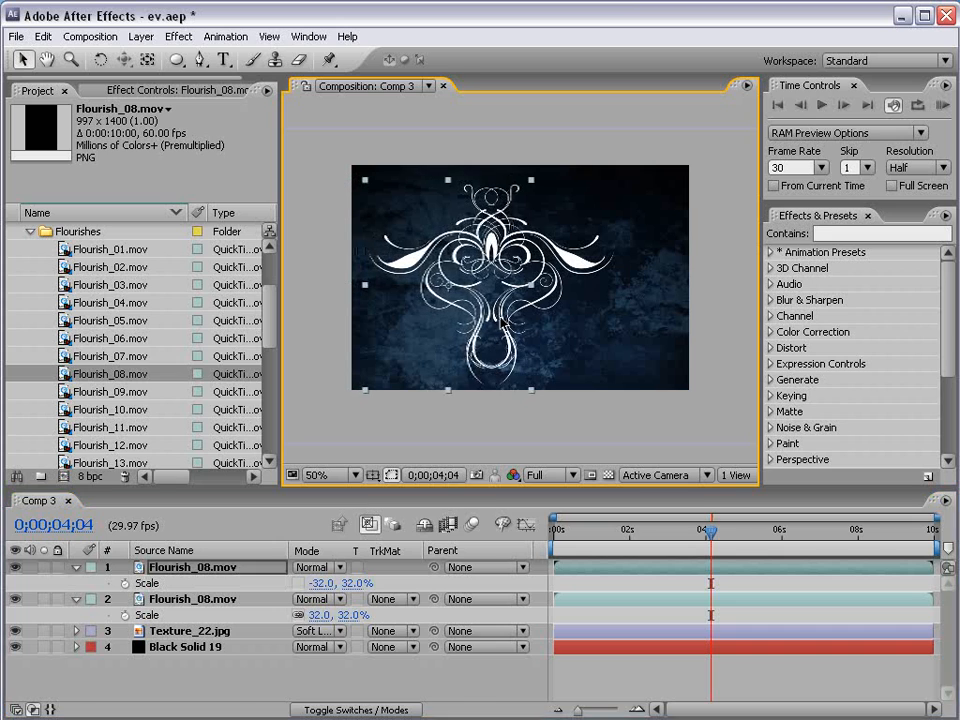
Step: Shift the mirrored flourish copy to the right side of the original, then delete that mirrored layer
key(grave)
key(grave)
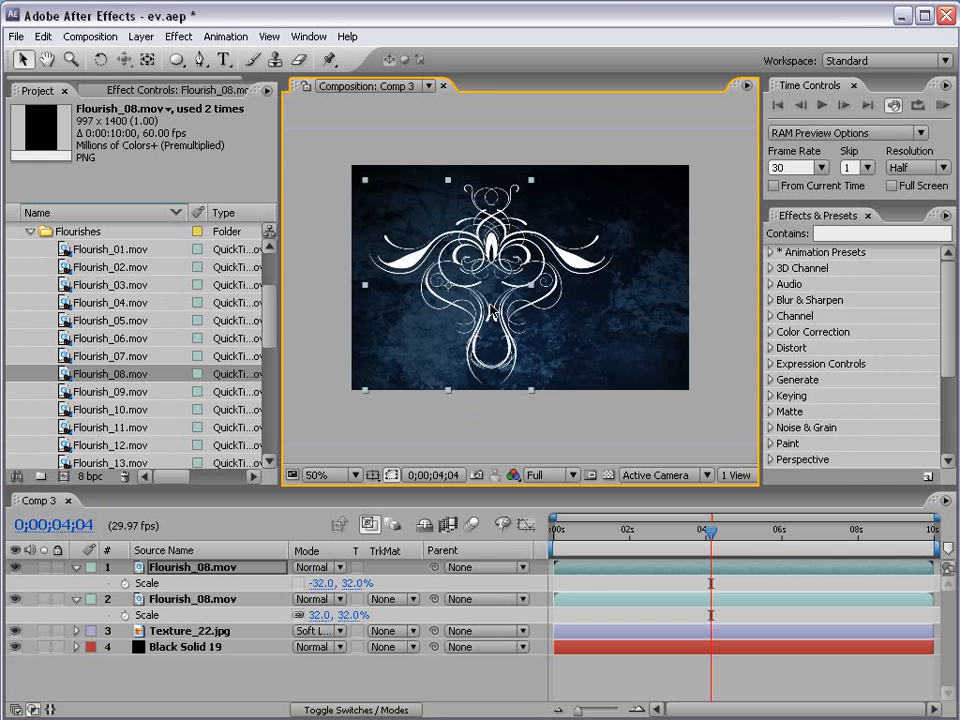
drag(492, 311, 598, 339)
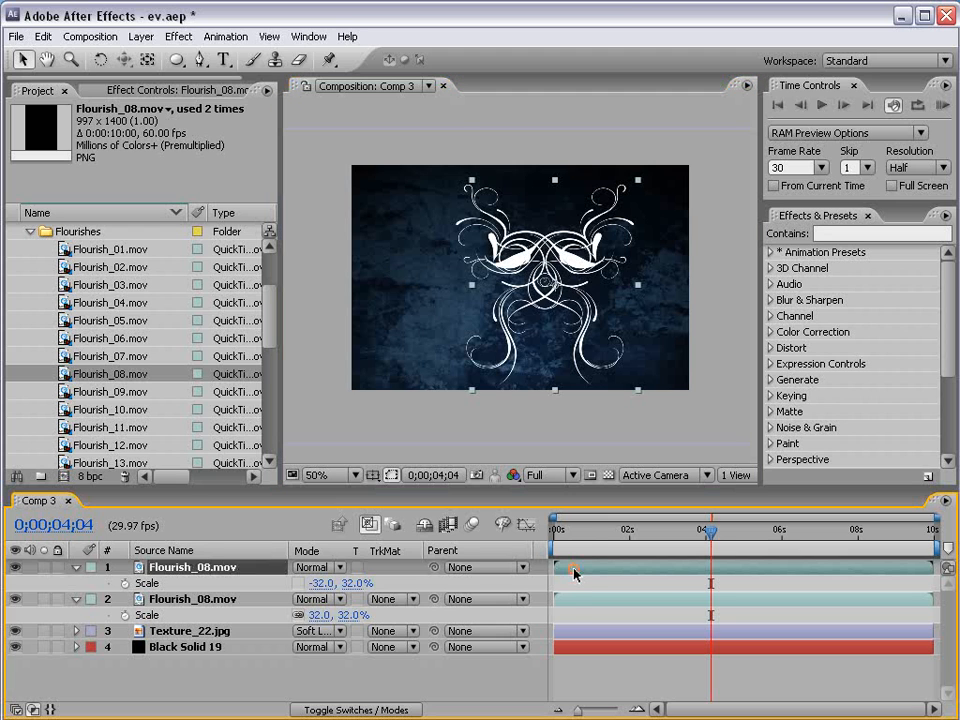
key(Delete)
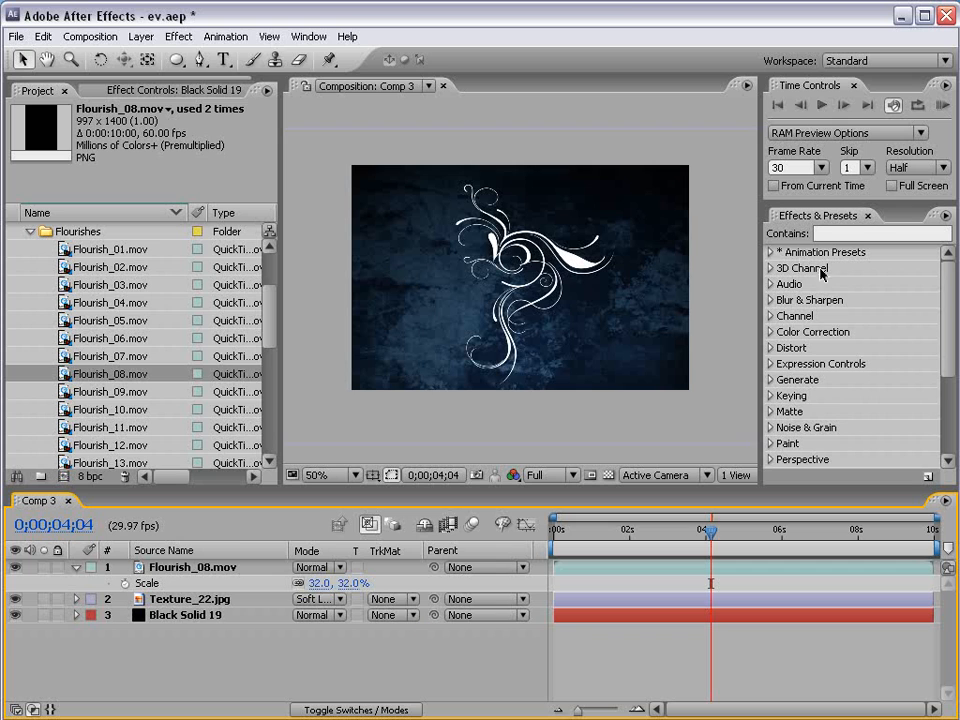
Step: Expand the __-EvolutioN-__ folder in the animation presets and widen the preset list to show the full names
click(770, 253)
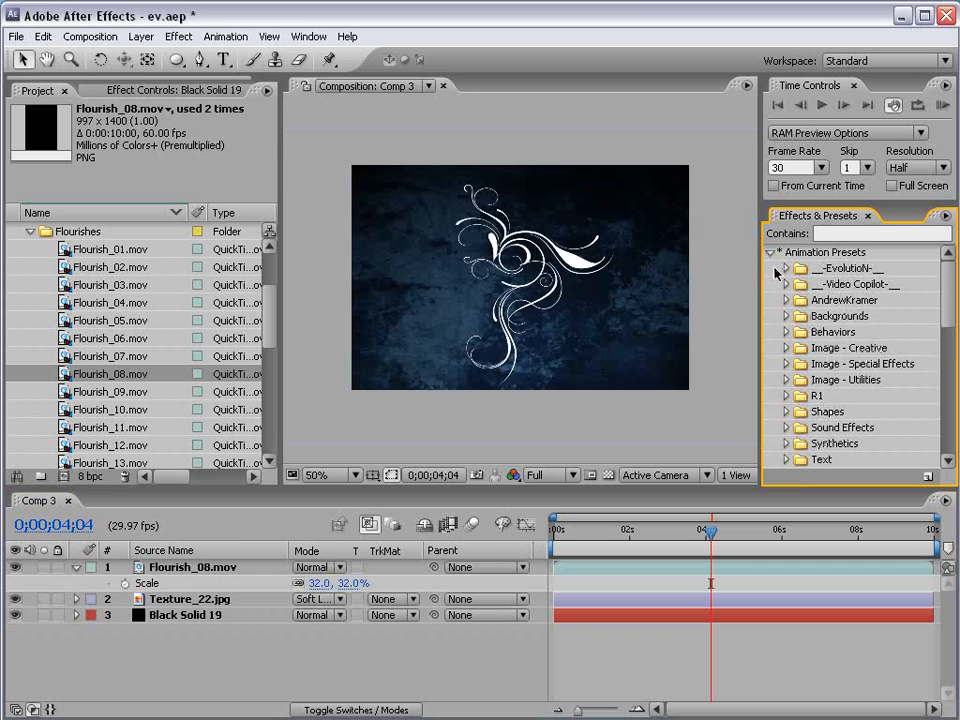
click(786, 270)
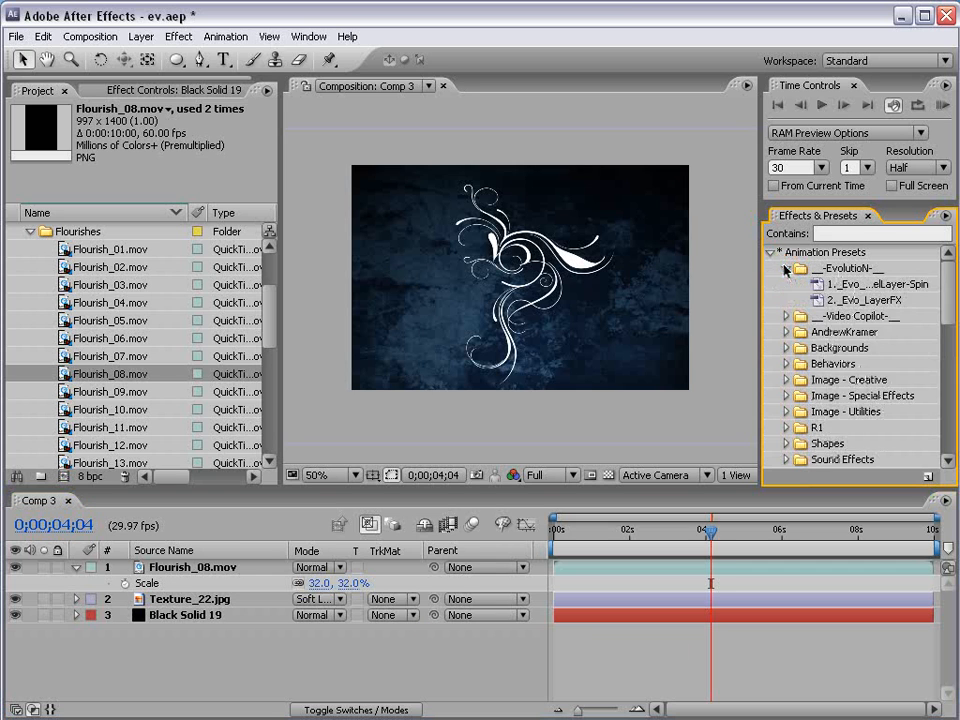
click(853, 284)
click(850, 300)
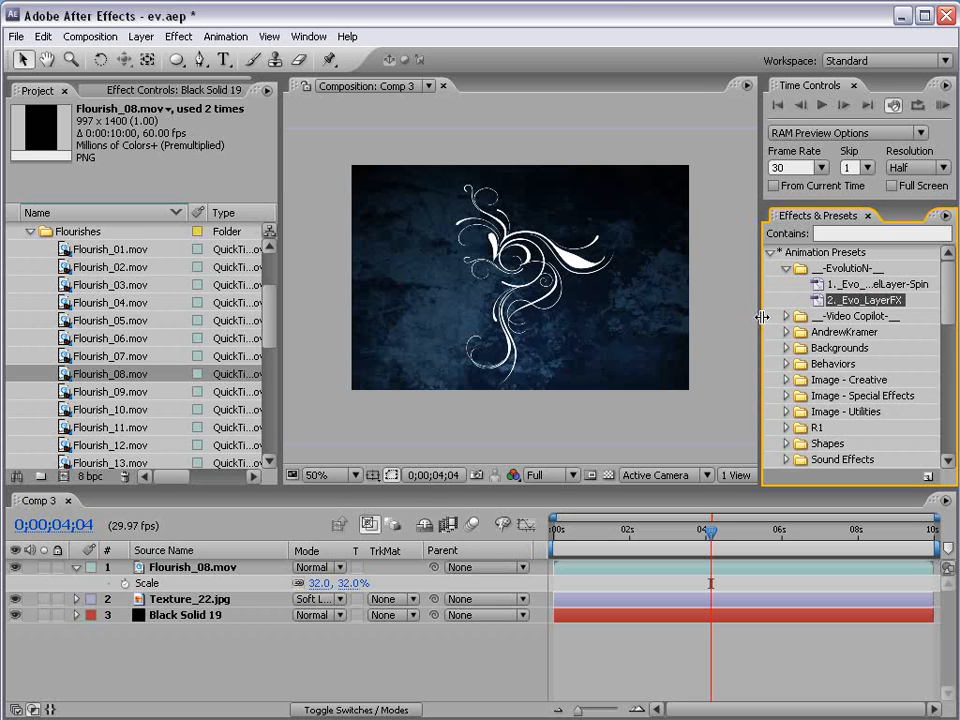
drag(763, 311, 700, 311)
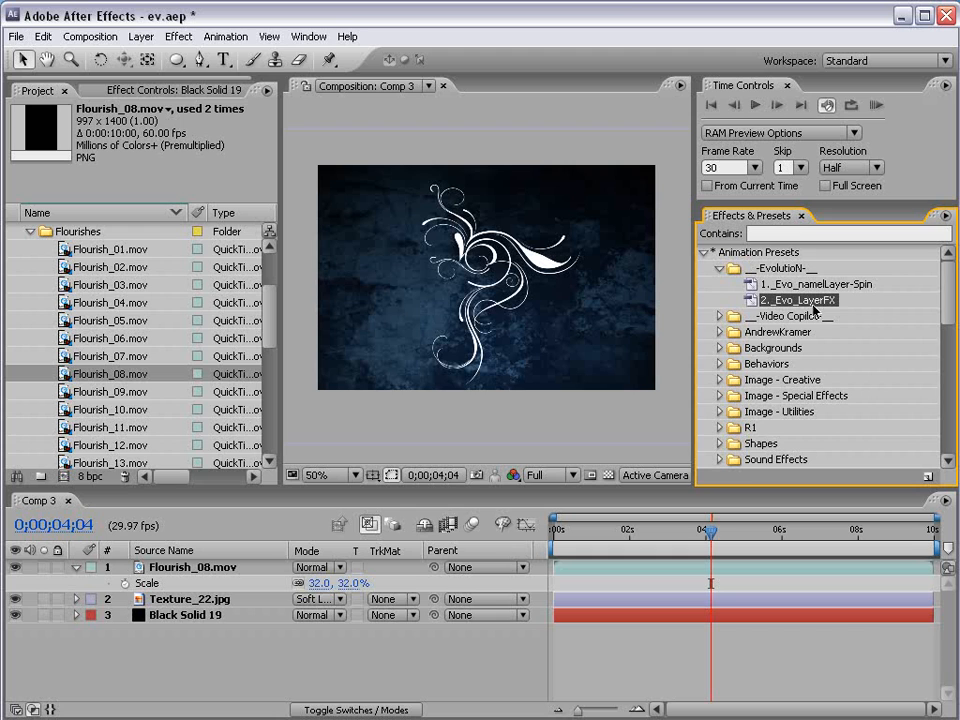
click(735, 655)
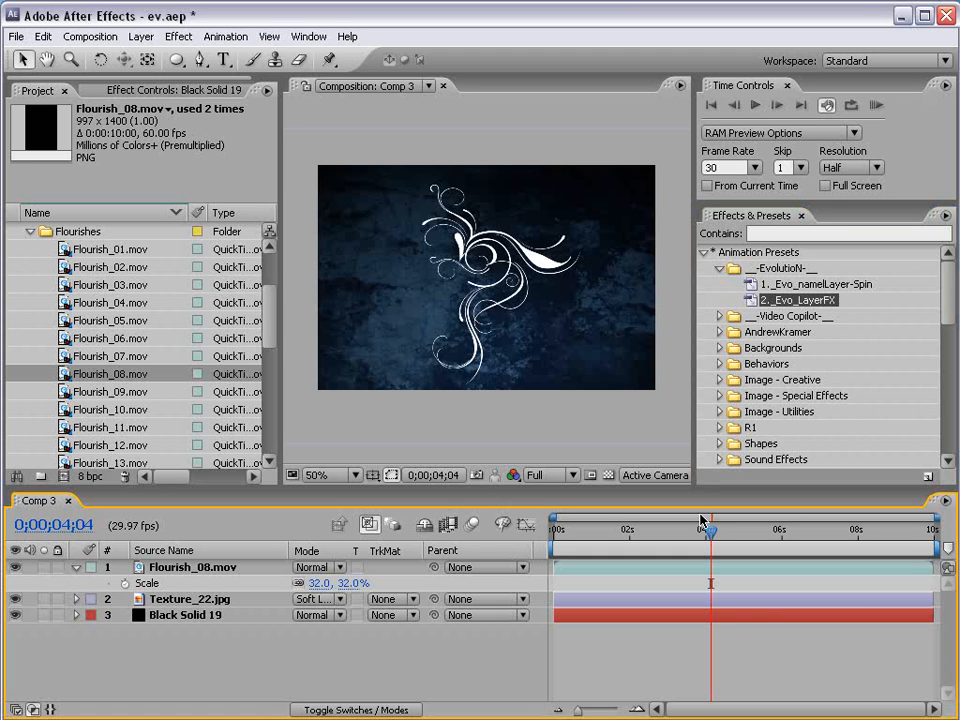
Step: Add a null object to Comp 3 and parent the Flourish_08.mov layer to it
click(141, 38)
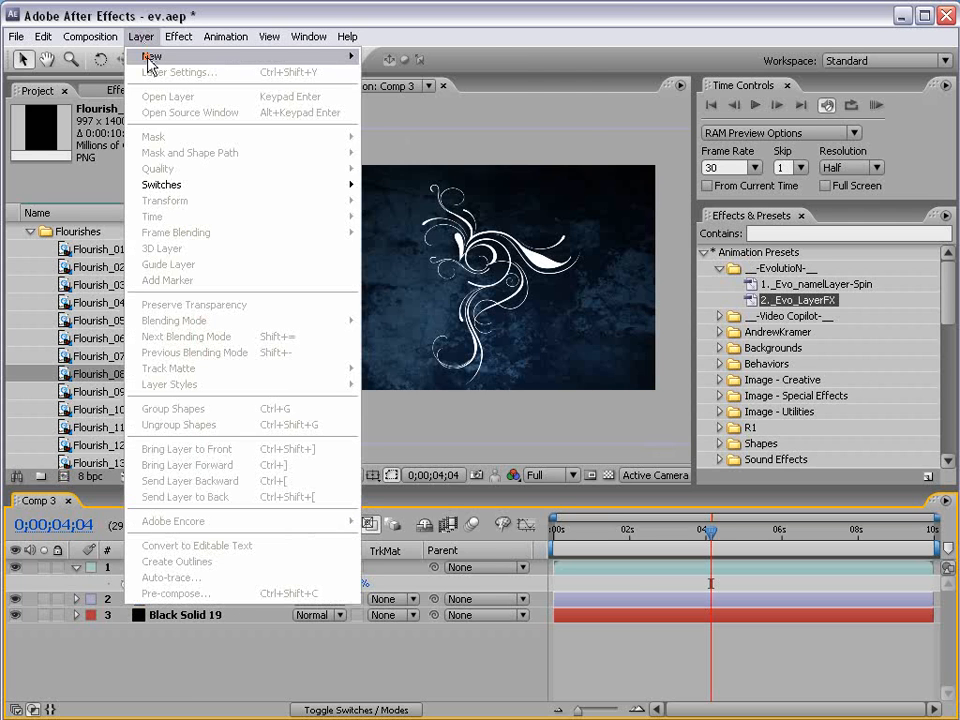
mouse_move(120, 57)
click(398, 119)
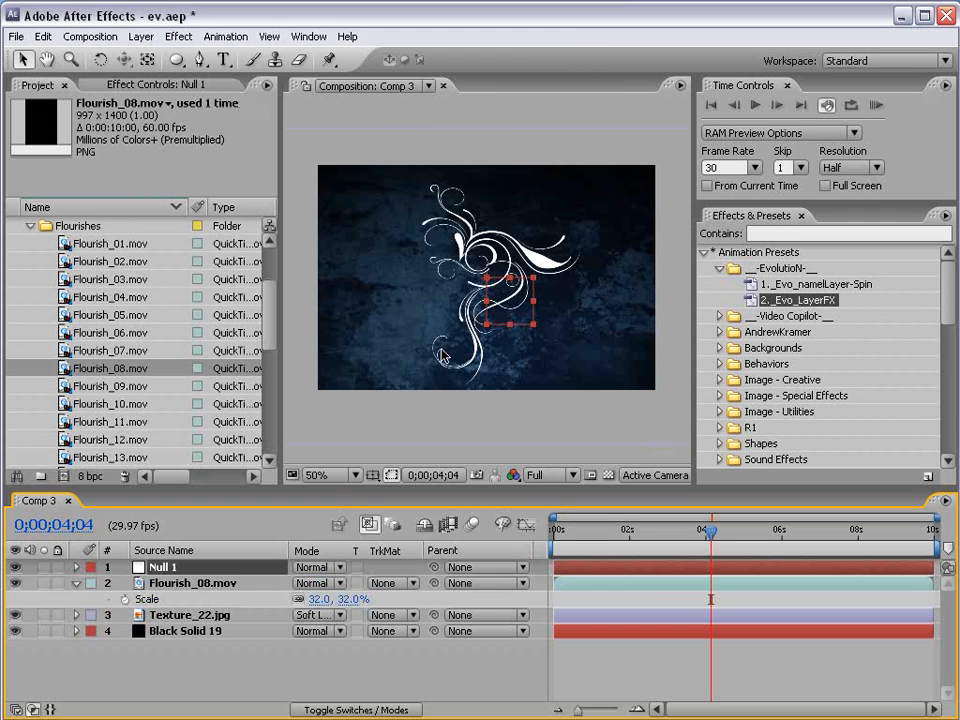
click(500, 305)
drag(500, 305, 507, 321)
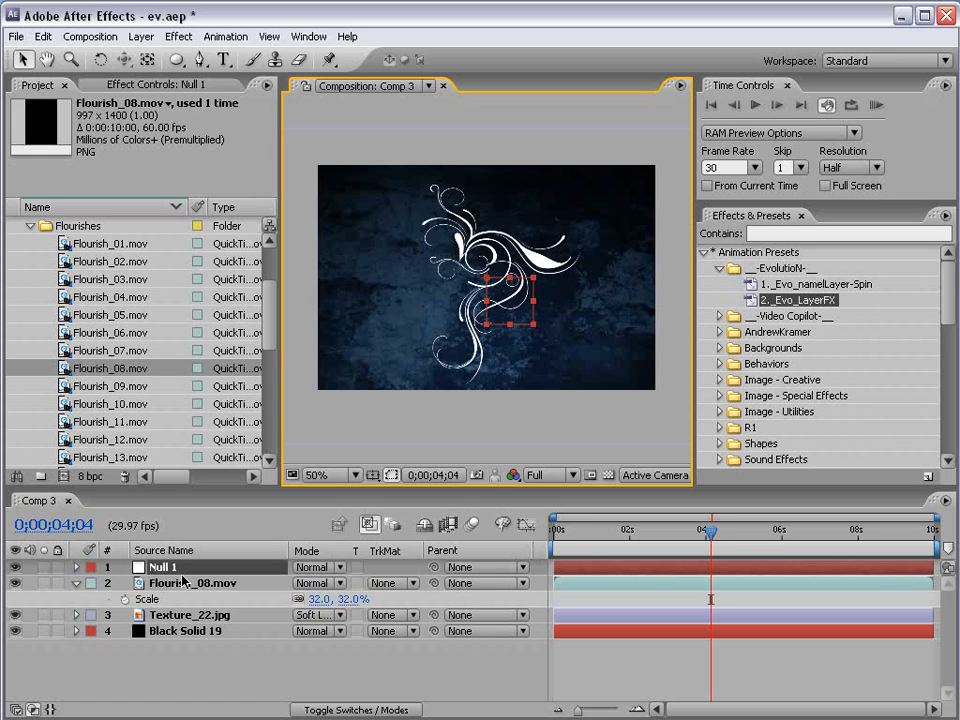
drag(434, 586, 176, 568)
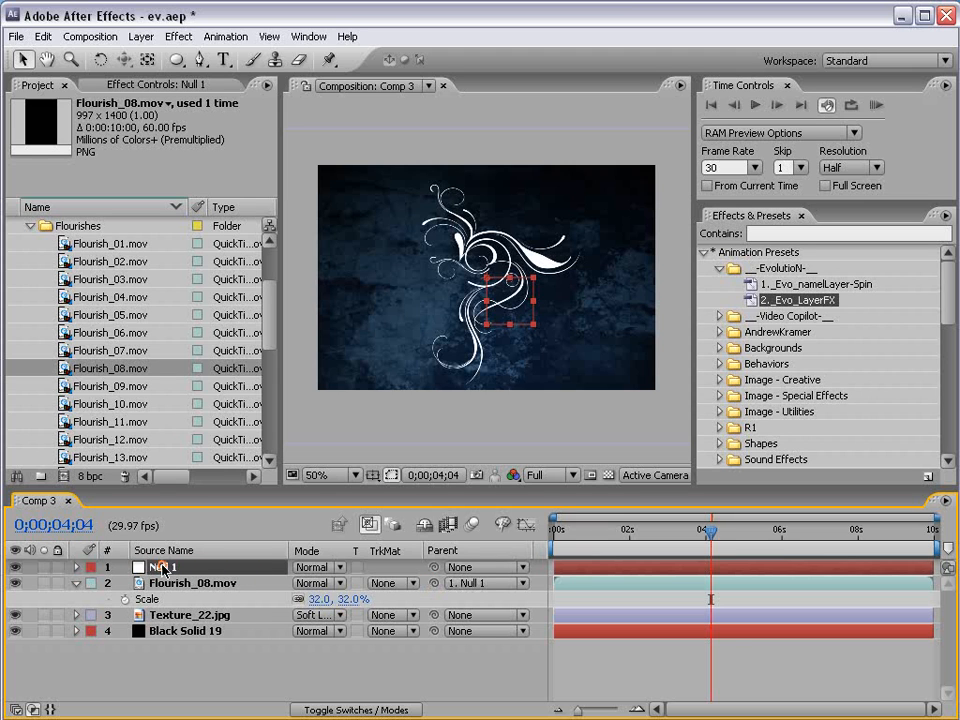
Step: Rename the null layer as Spin
key(Return)
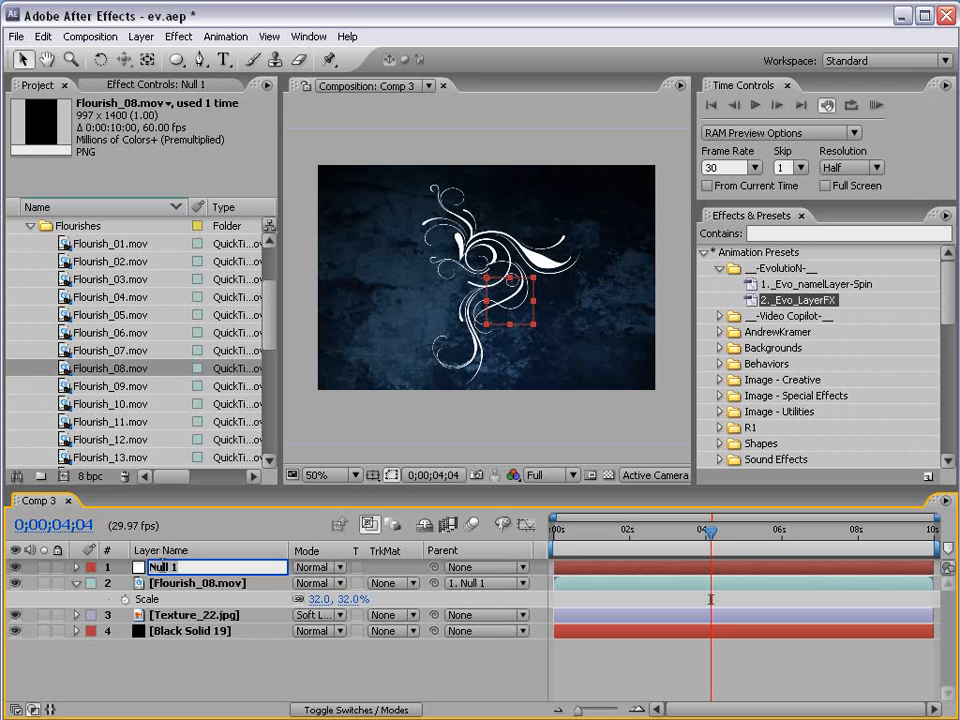
text(Spin)
key(Return)
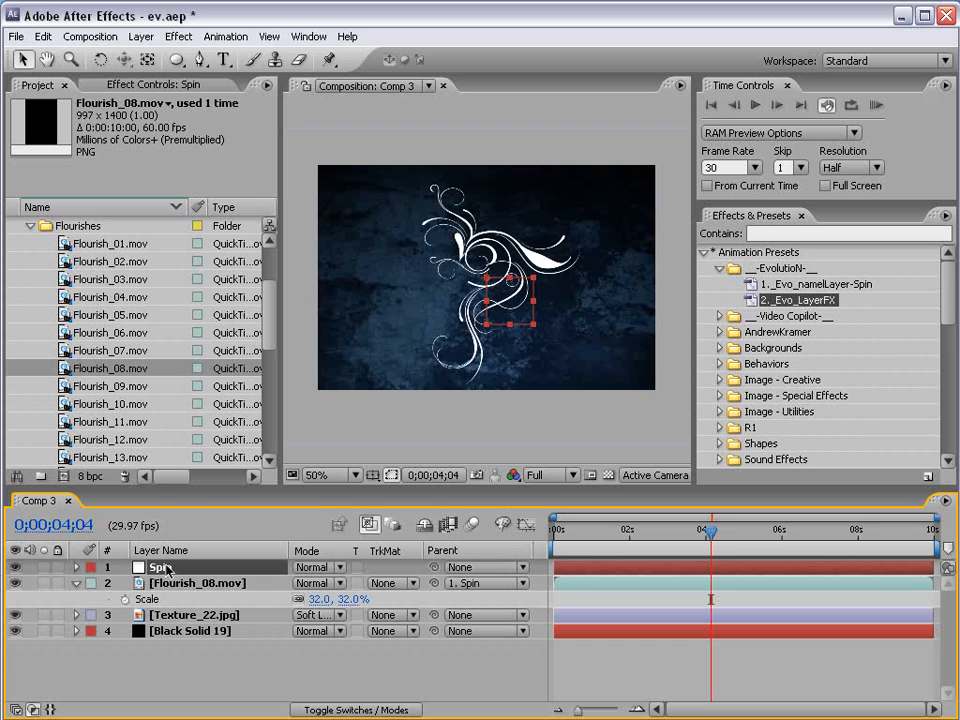
Step: Apply the 1._Evo_namelLayer-Spin preset to the Spin null and the 2._Evo_LayerFX preset to the Flourish_08.mov layer
click(787, 285)
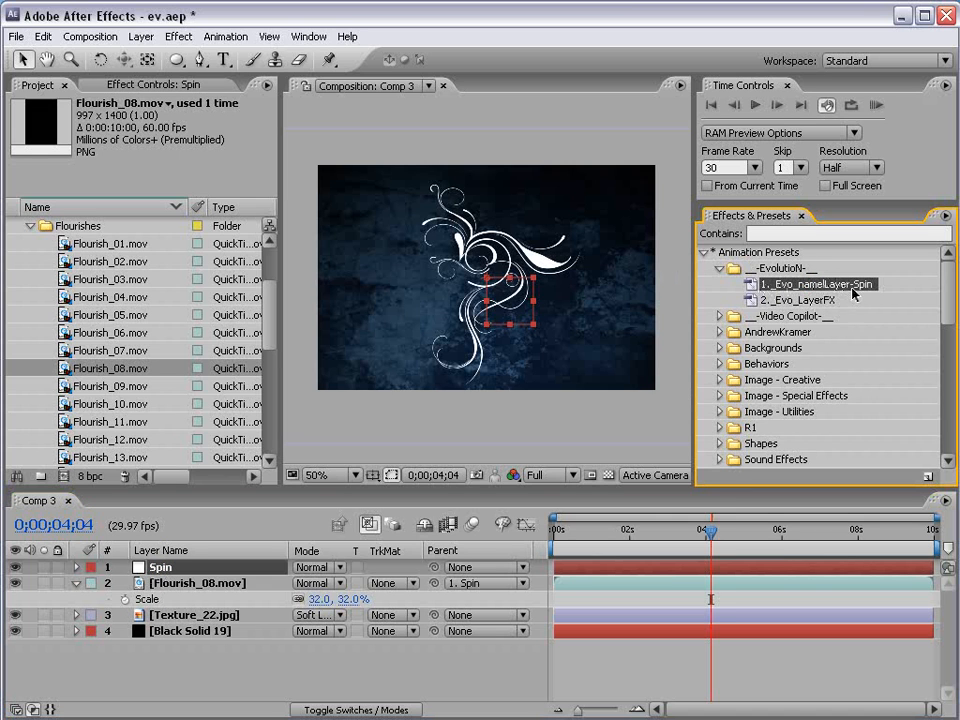
drag(818, 290, 165, 571)
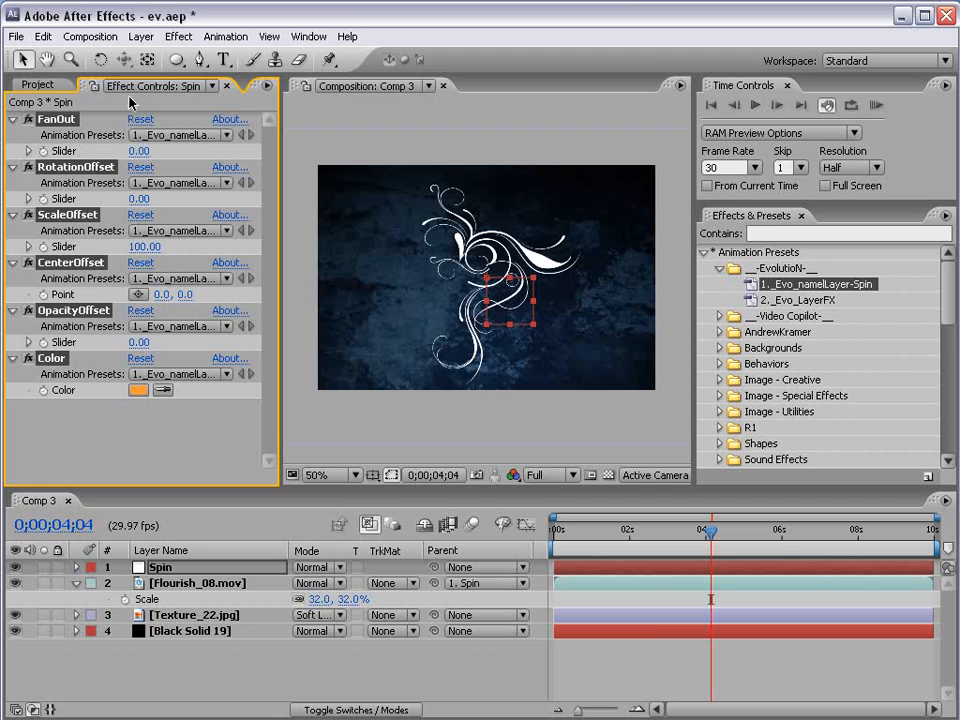
click(632, 668)
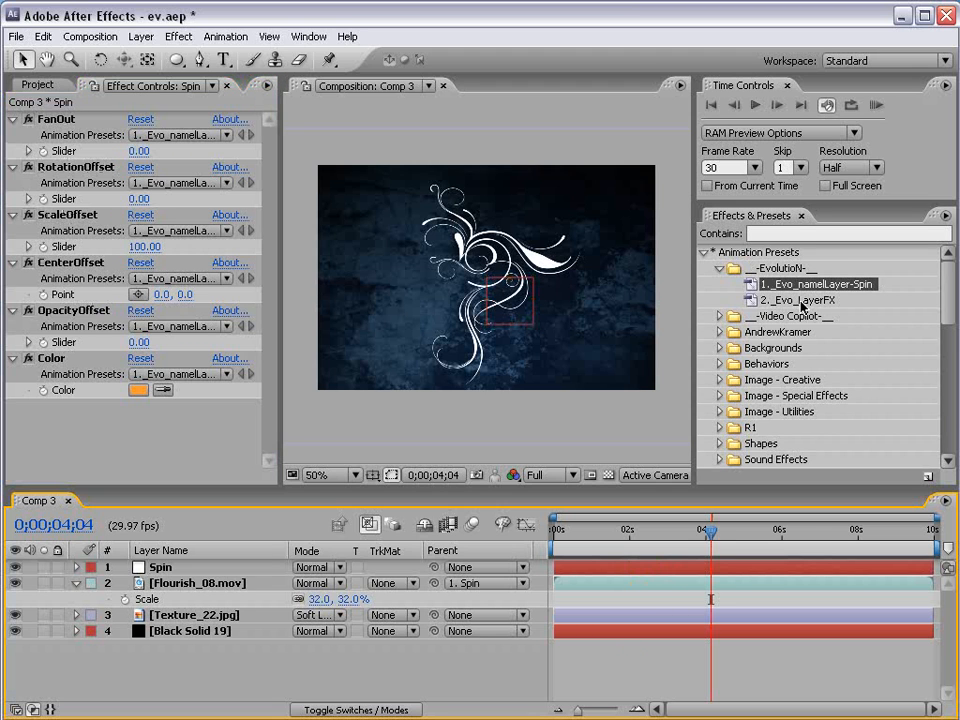
drag(802, 302, 618, 585)
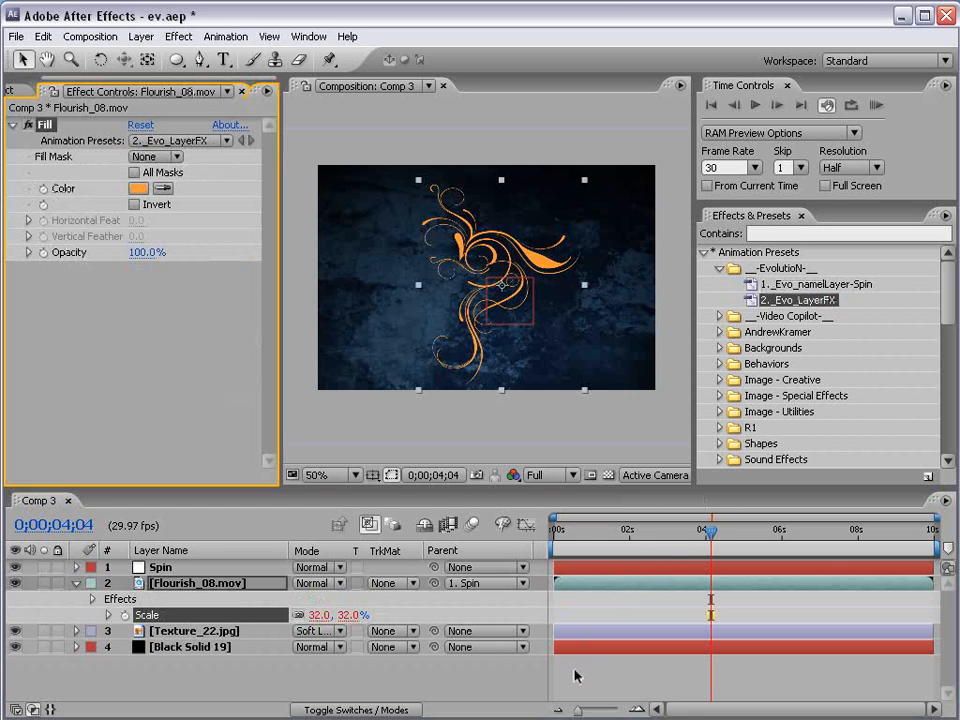
Step: Place the Flourish_08.mov layer above the Spin null and lock the Texture_22.jpg and Black Solid 19 layers
click(170, 579)
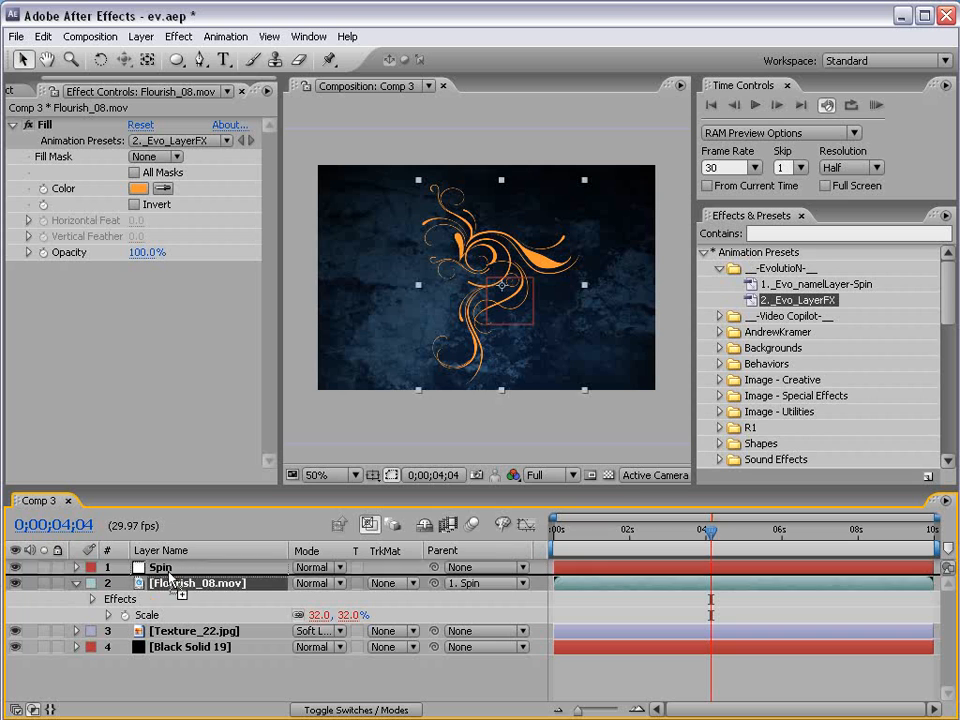
drag(170, 577, 180, 560)
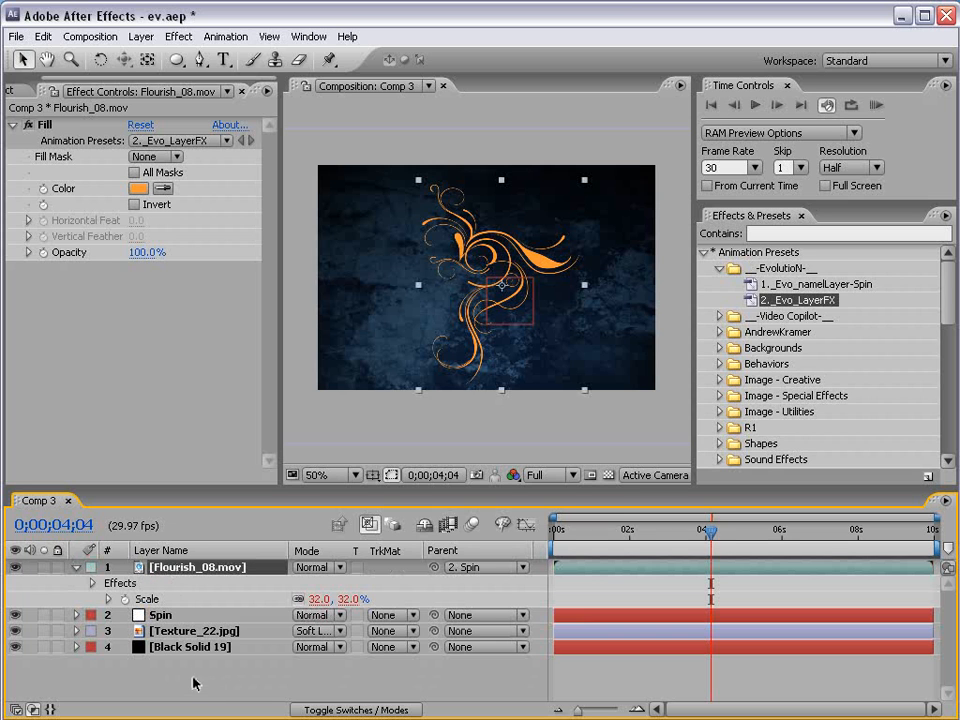
drag(57, 631, 57, 647)
key(grave)
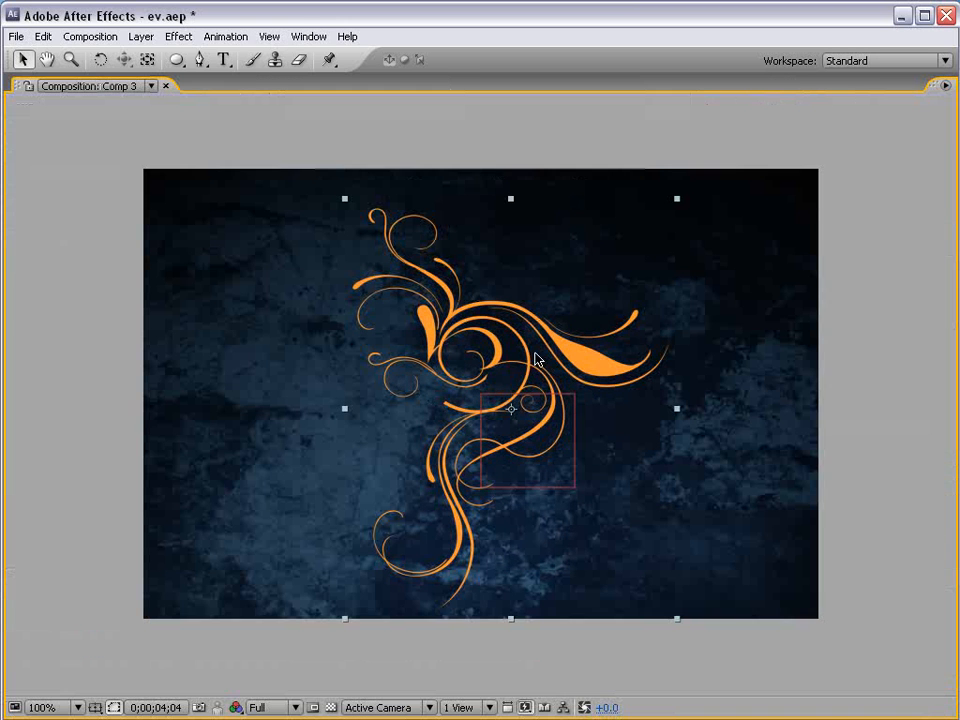
key(grave)
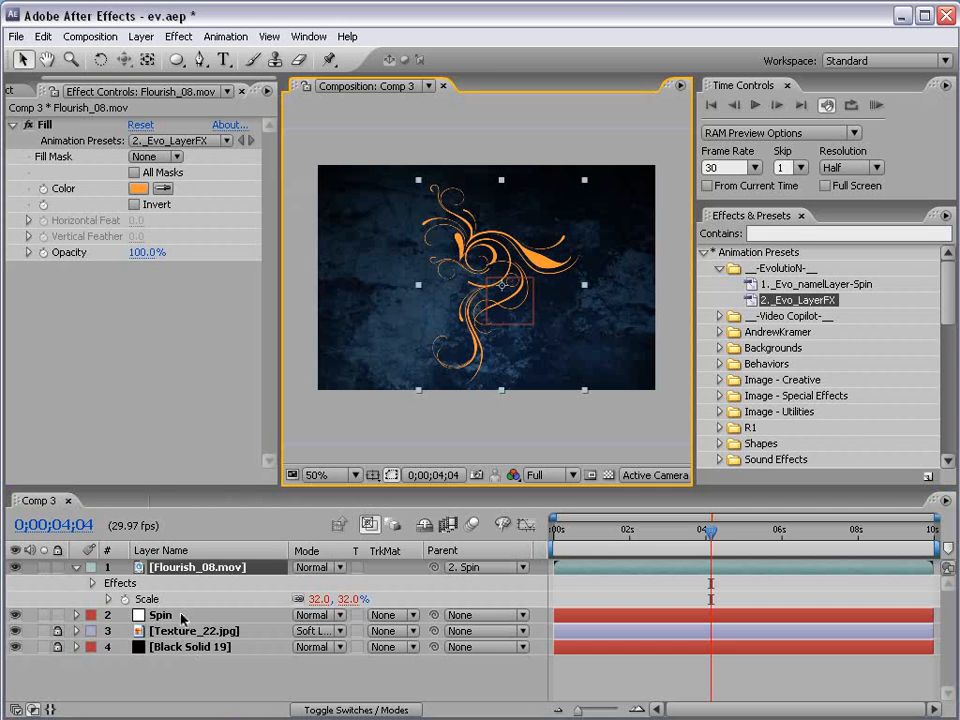
Step: Set the Spin null's Color effect to light blue 33CDFF
click(170, 616)
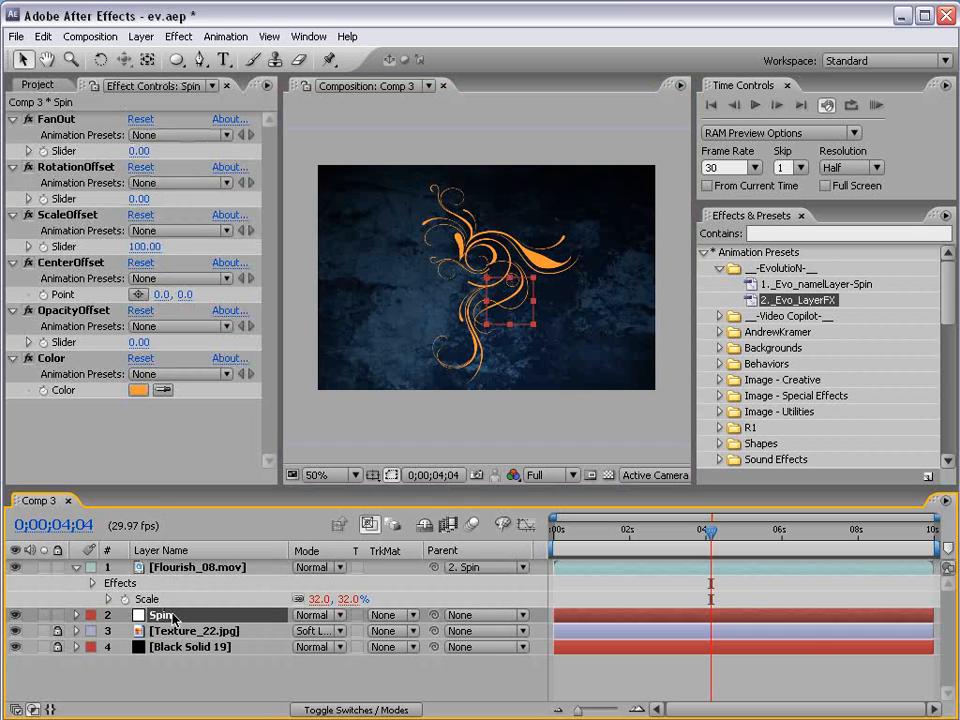
click(139, 390)
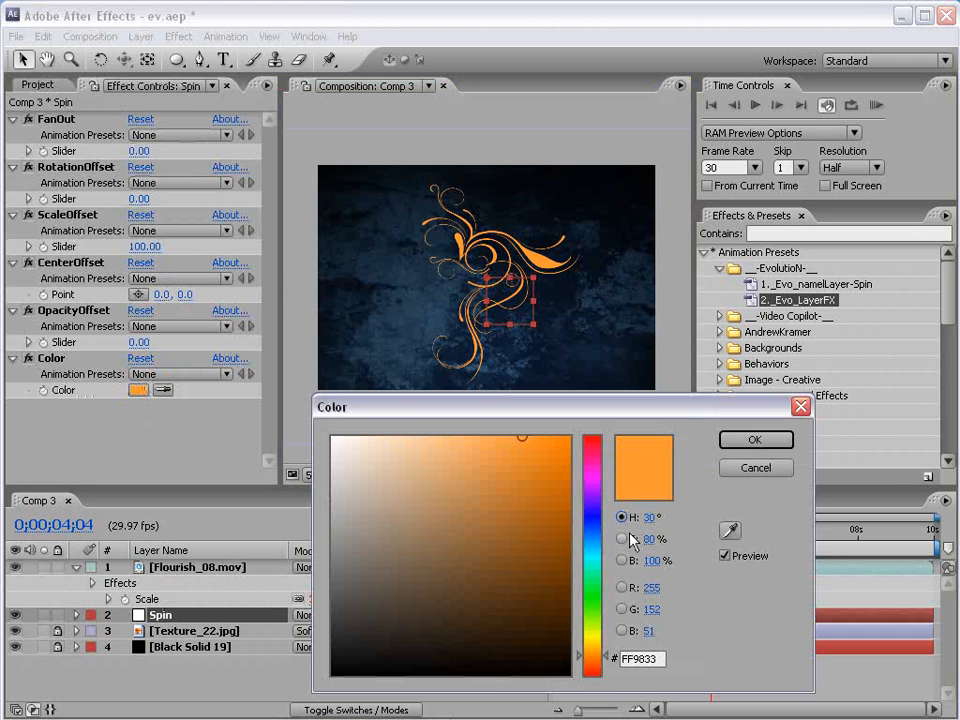
click(594, 550)
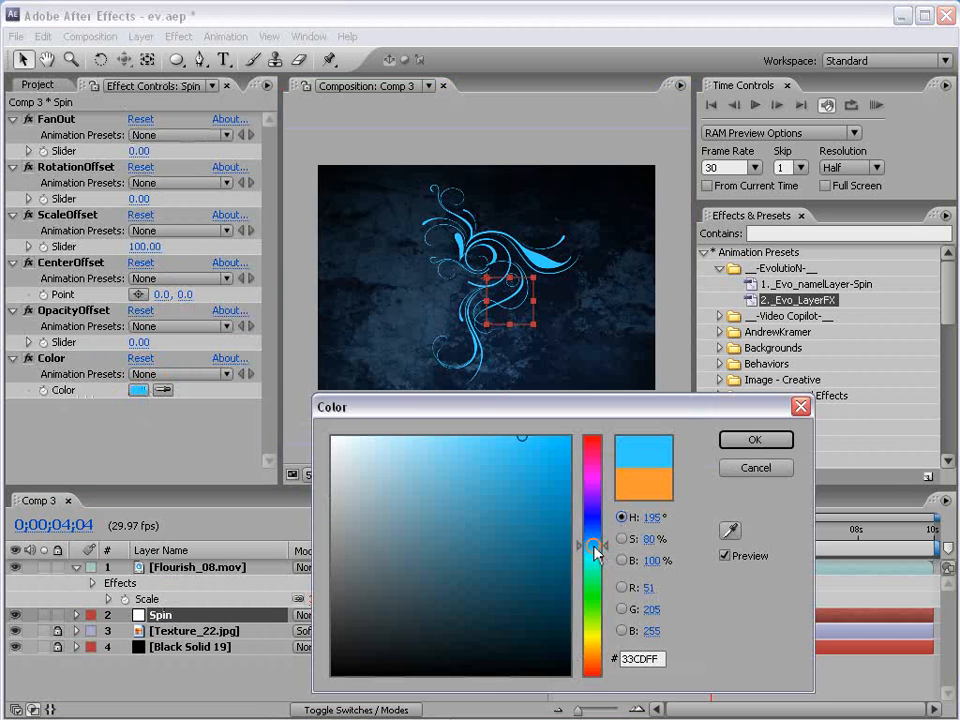
click(762, 441)
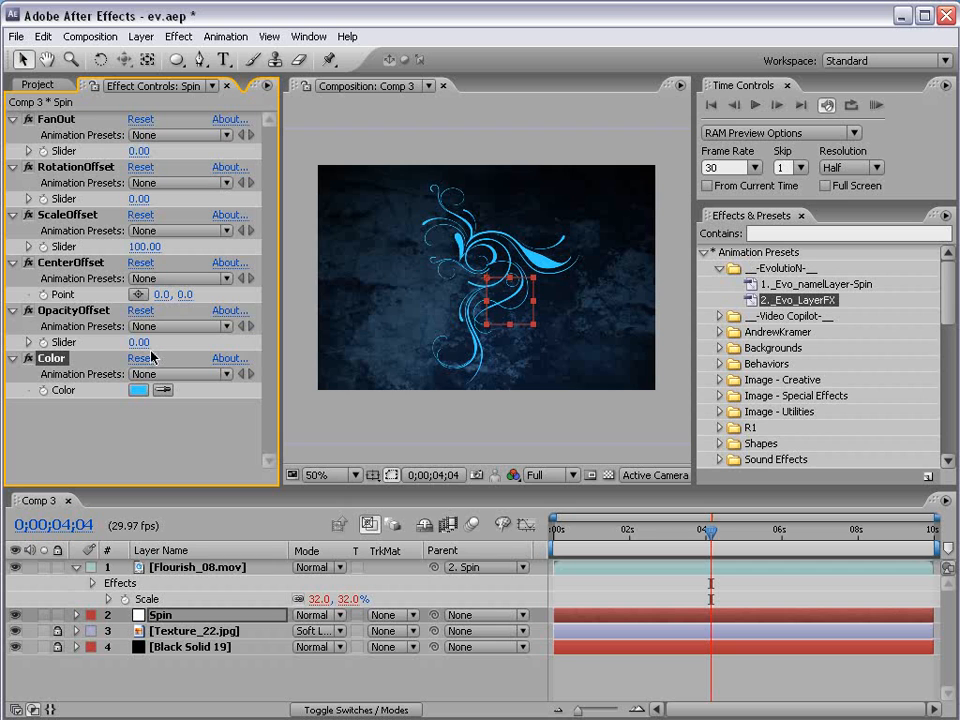
click(182, 567)
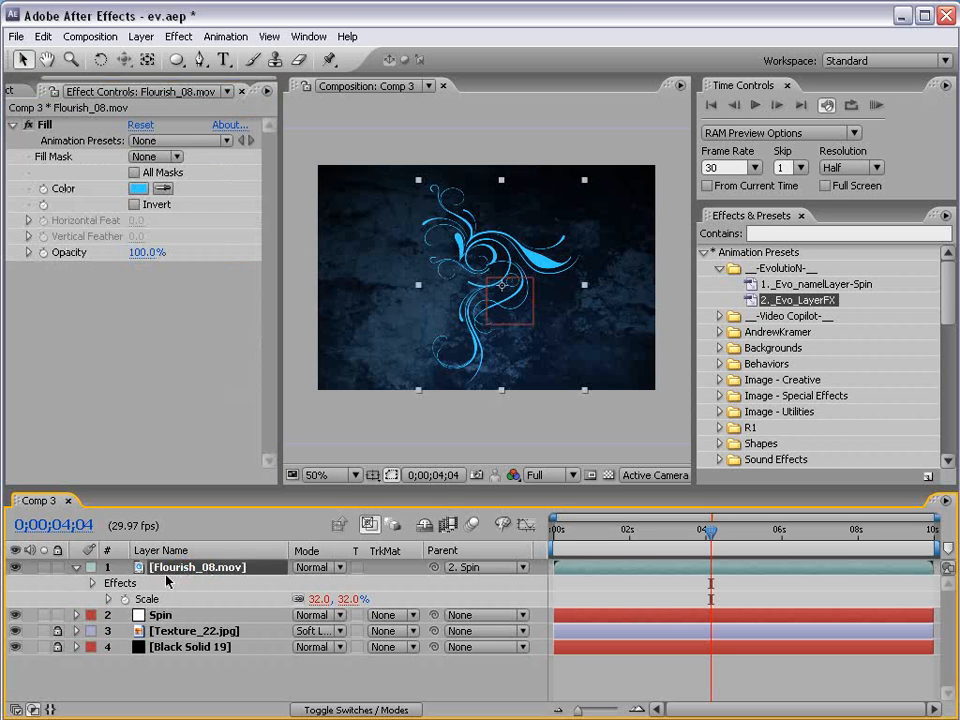
click(43, 36)
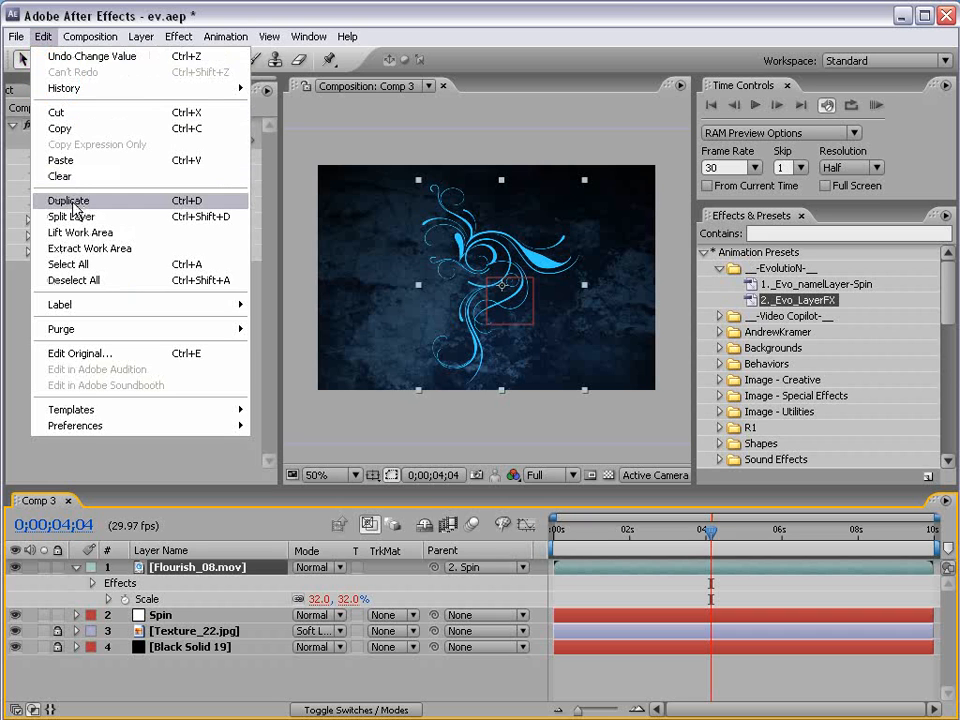
click(75, 208)
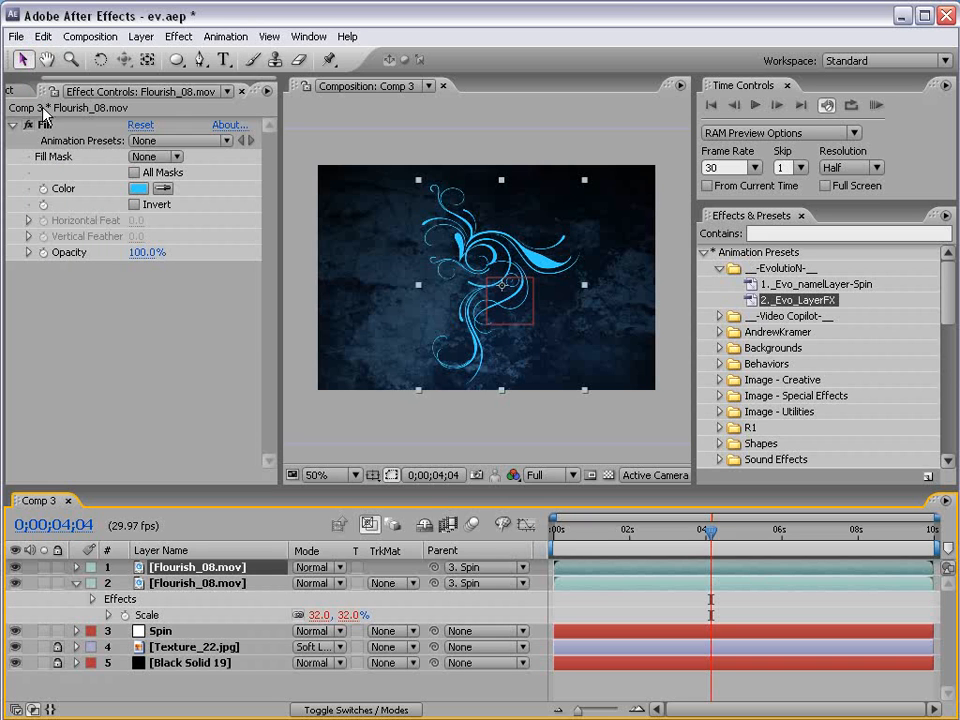
click(43, 36)
click(88, 203)
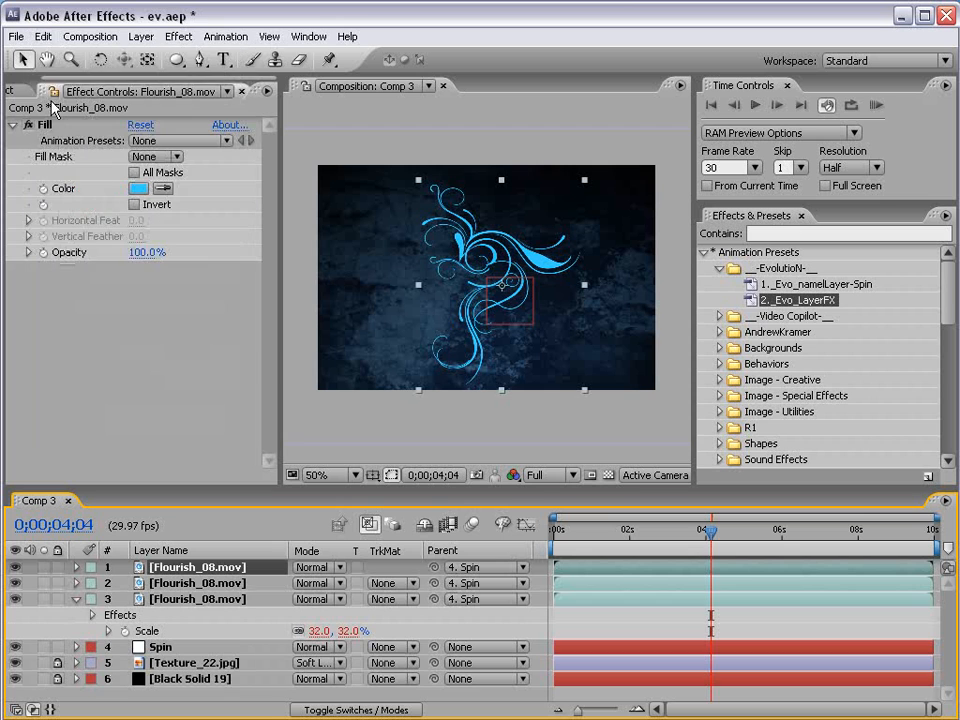
click(43, 36)
click(85, 200)
shift+click(187, 599)
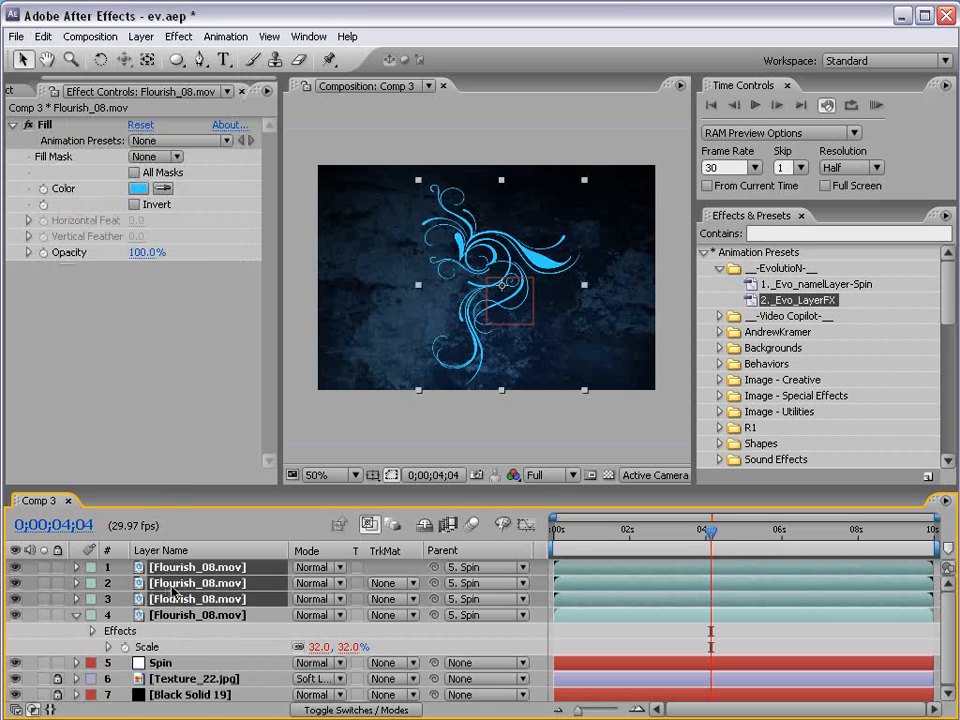
key(Delete)
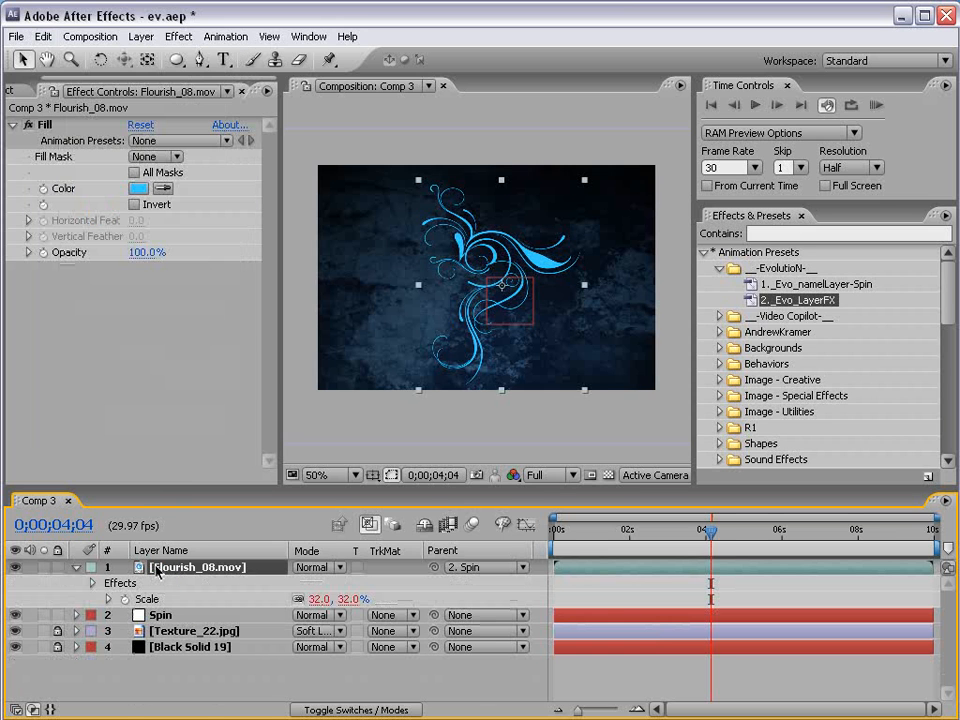
Step: Duplicate the Flourish_08.mov layer three times and select the Spin null to show its effect controls
key(ctrl+d)
key(ctrl+d)
key(ctrl+d)
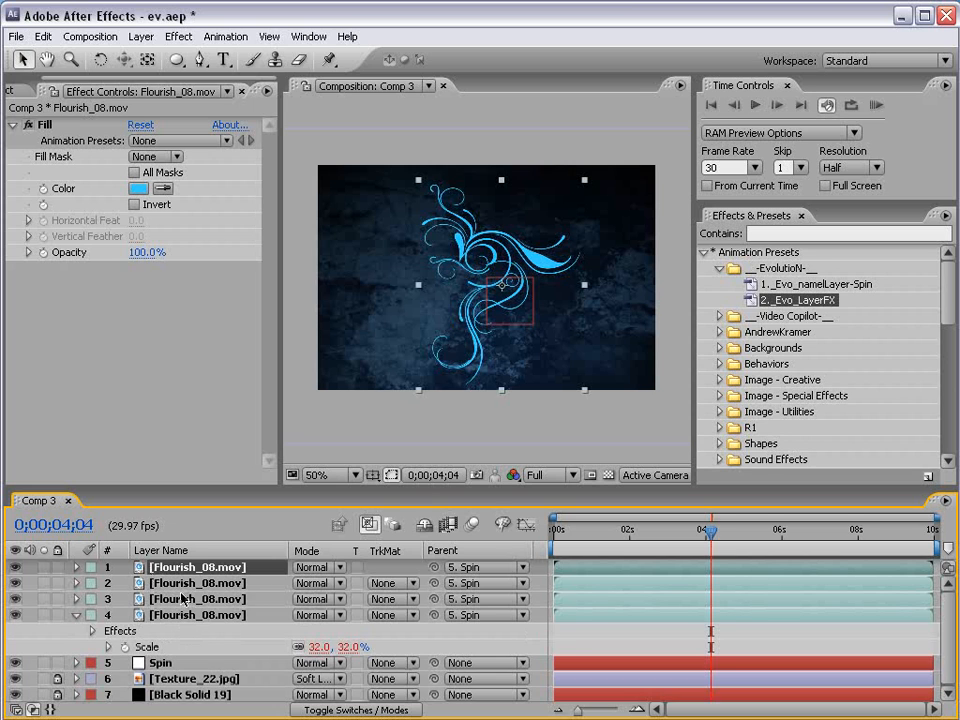
click(619, 630)
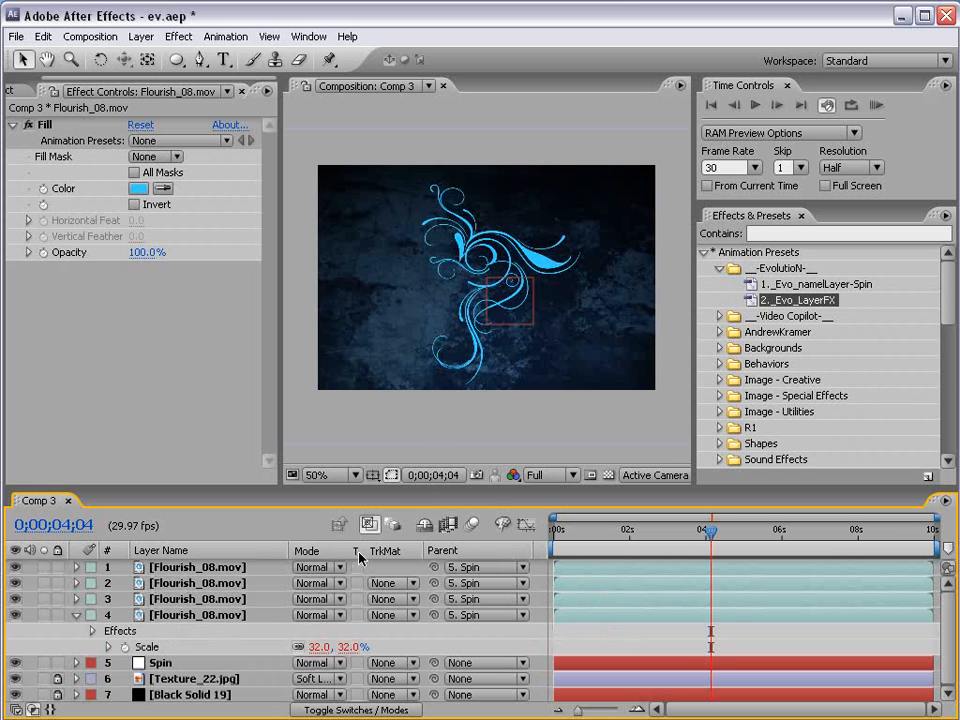
click(162, 663)
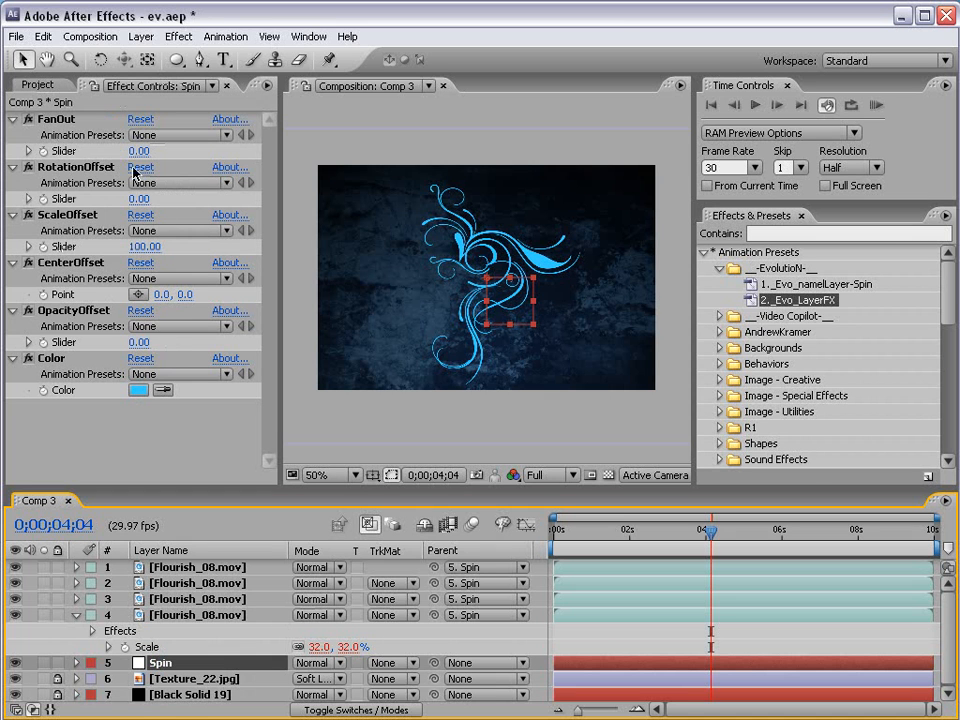
Step: Set the Spin null's FanOut slider to 90 and move the current time to 0;00;04;15
drag(138, 151, 188, 142)
drag(571, 530, 591, 553)
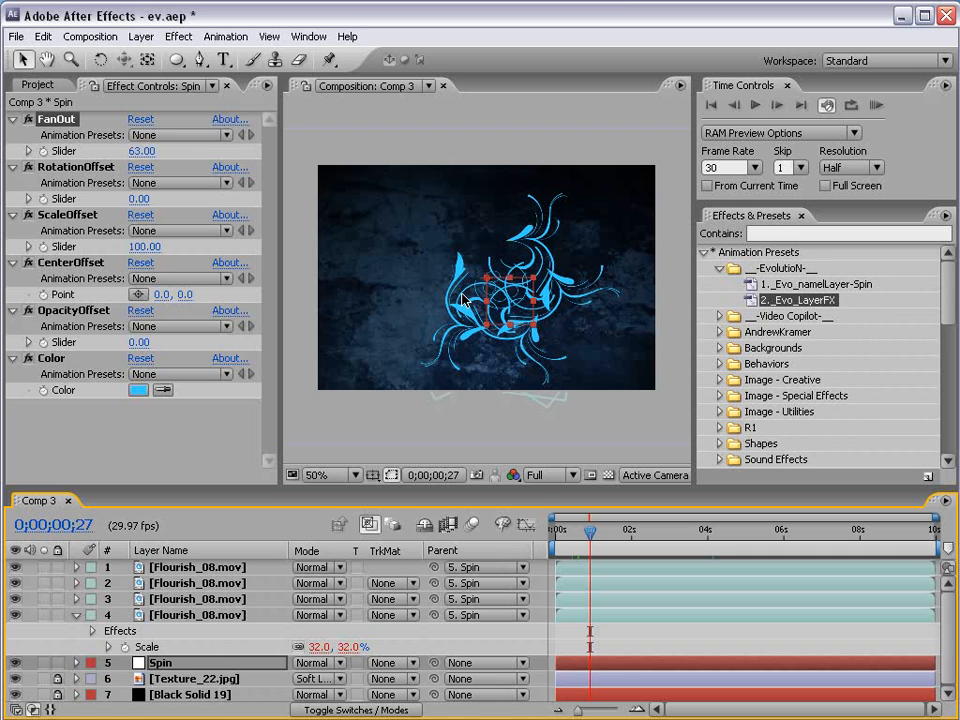
click(140, 151)
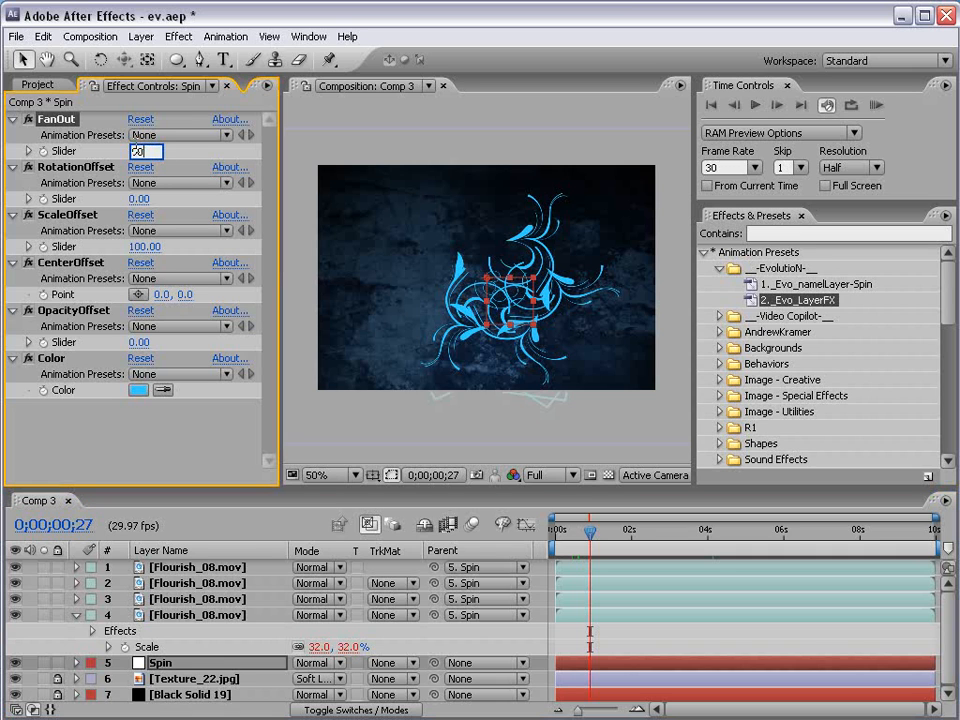
text(90)
key(Return)
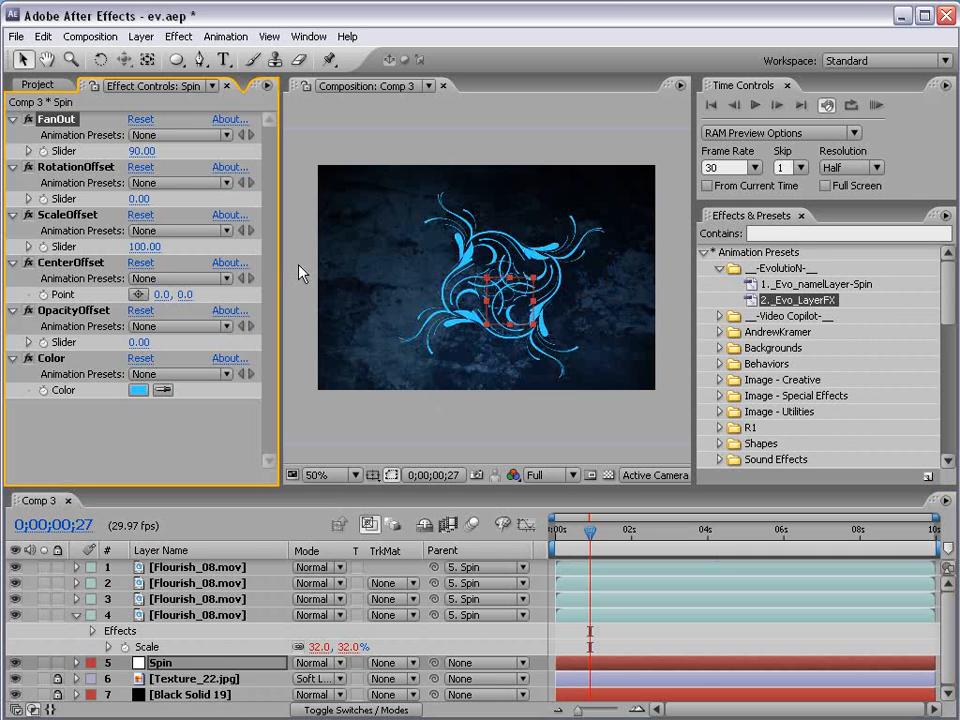
mouse_move(142, 151)
mouse_down()
mouse_move(125, 151)
mouse_move(135, 151)
mouse_up()
click(141, 151)
text(90)
key(Return)
drag(580, 537, 726, 537)
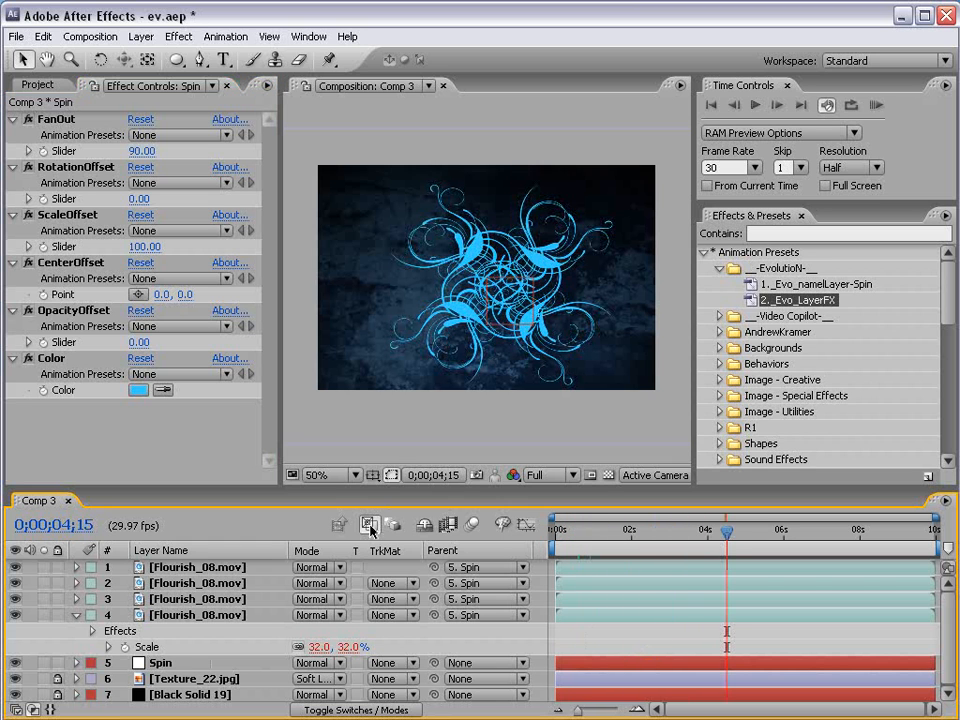
key(grave)
key(grave)
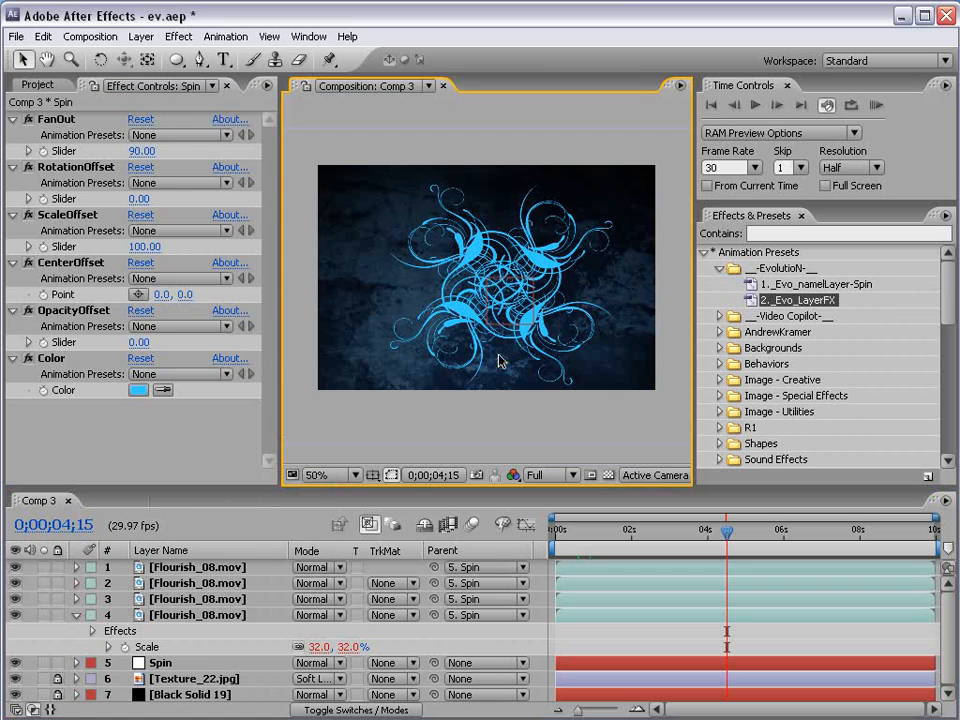
Step: Set the blending mode of all four Flourish_08.mov layers to Add
click(197, 567)
shift+click(193, 615)
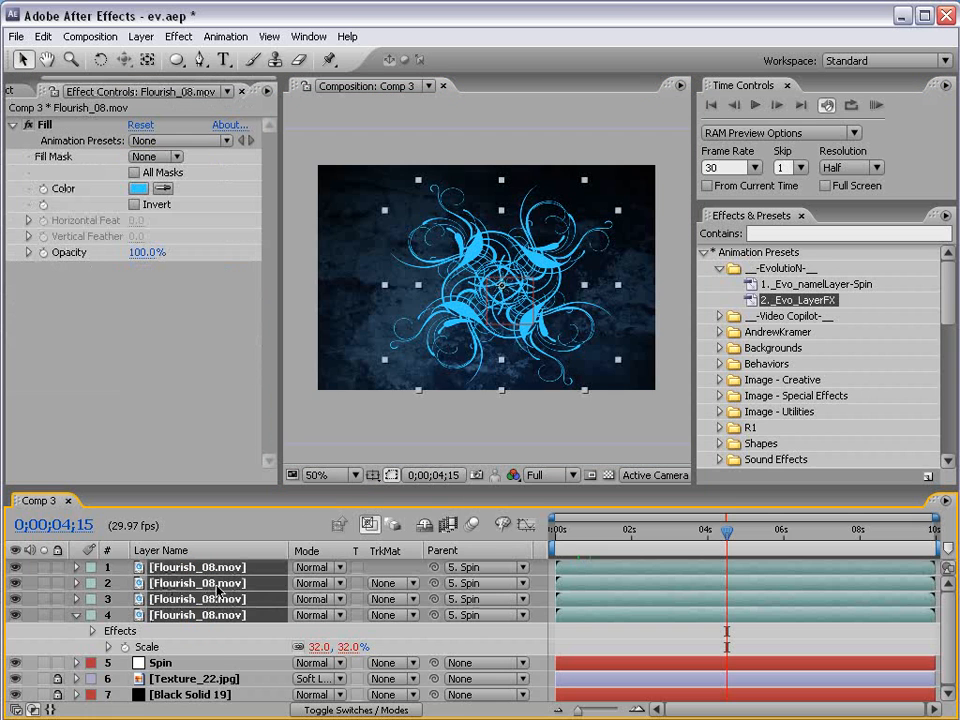
click(230, 583)
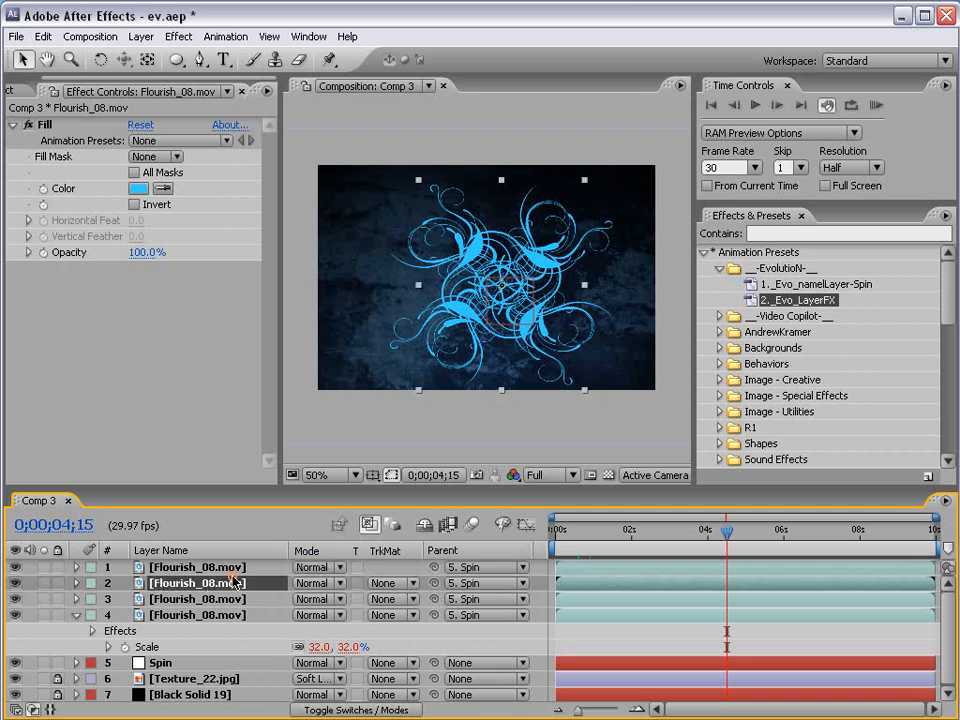
click(231, 615)
click(231, 650)
click(230, 615)
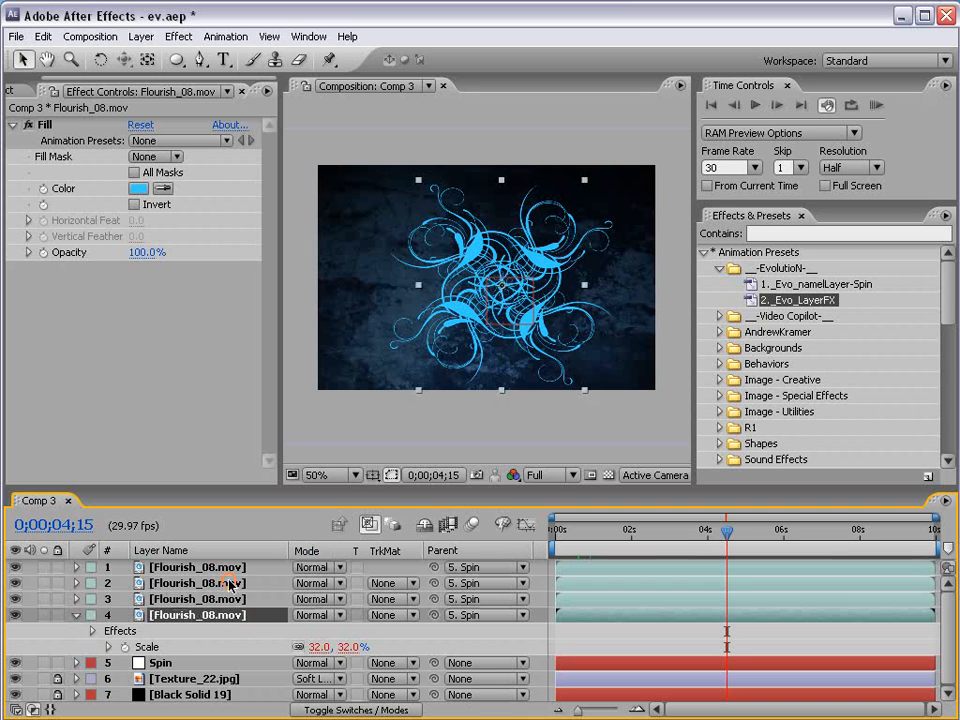
shift+click(230, 568)
click(314, 568)
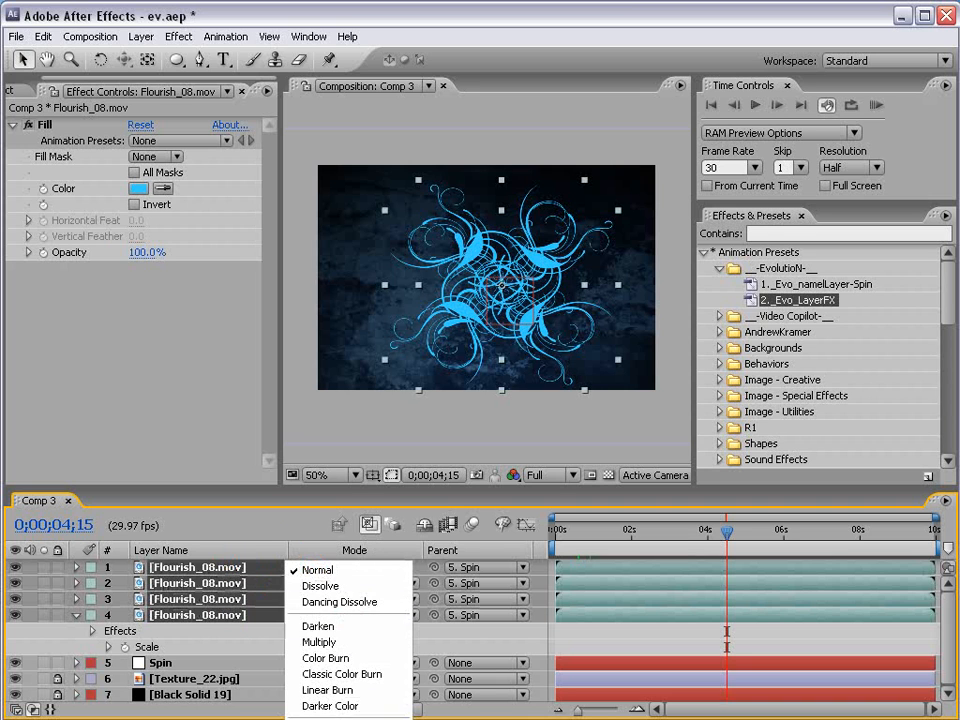
click(320, 719)
click(316, 568)
click(325, 570)
scroll(518, 323, up, 1)
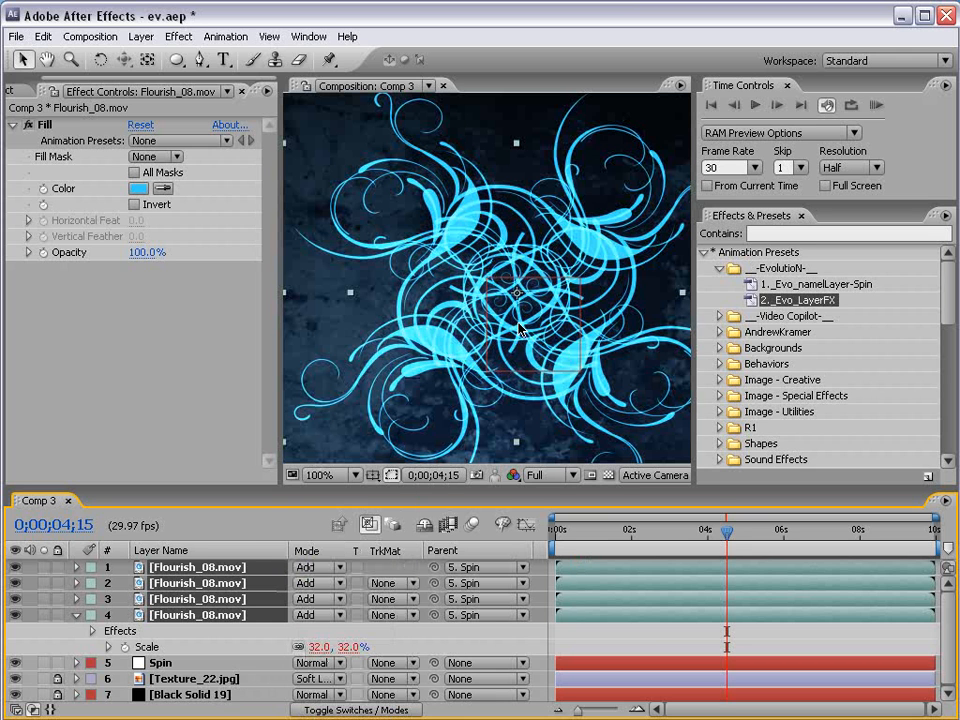
Step: Set the Spin null's Color effect to a lighter blue, 4FCBFF, and check the composition enlarged
click(168, 662)
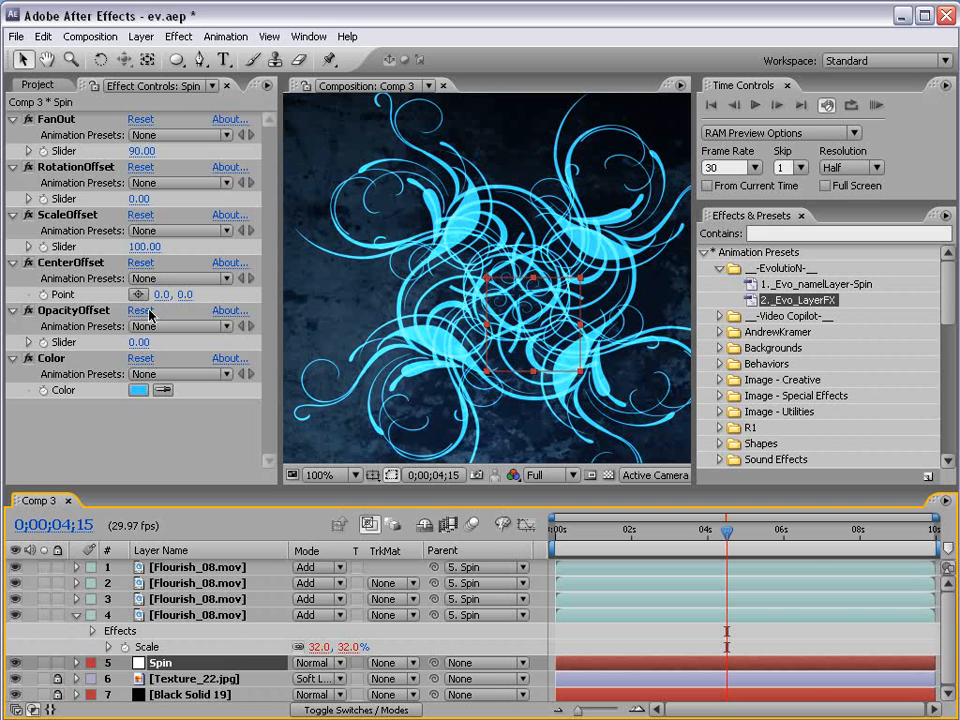
click(139, 390)
click(594, 648)
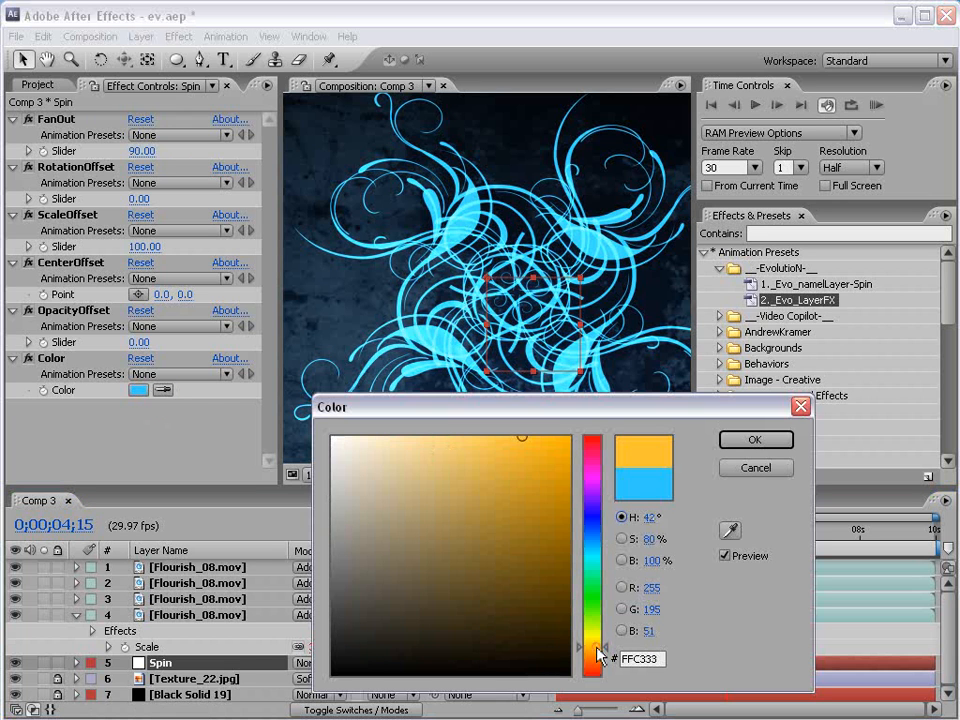
mouse_move(541, 480)
mouse_down()
mouse_move(559, 439)
mouse_move(501, 454)
mouse_move(476, 437)
mouse_up()
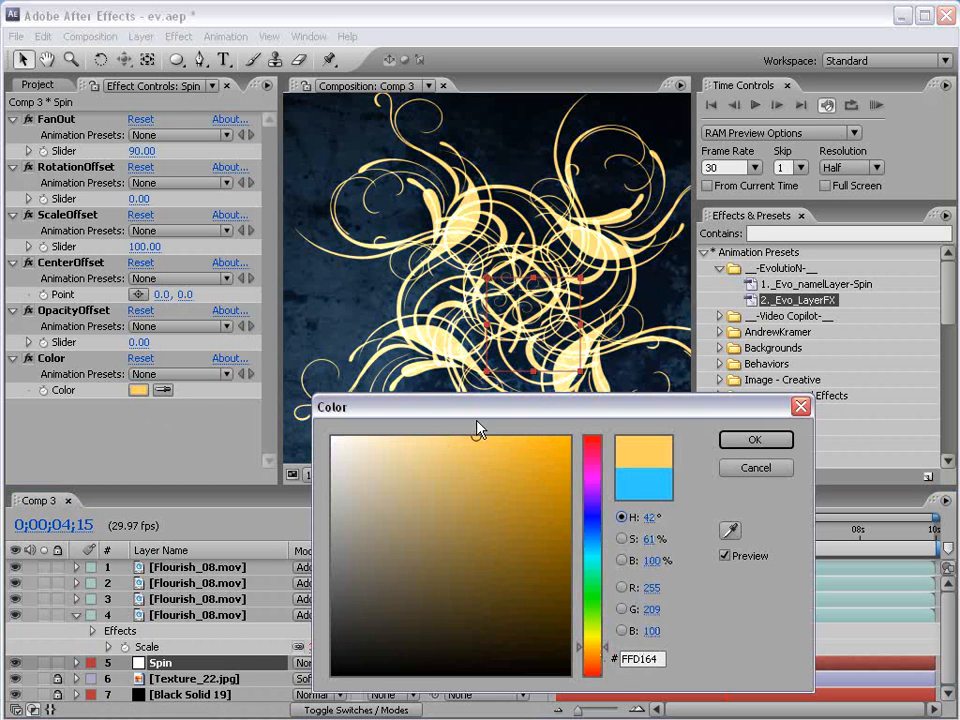
mouse_move(553, 422)
mouse_down()
mouse_move(441, 482)
mouse_move(489, 480)
mouse_up()
click(501, 590)
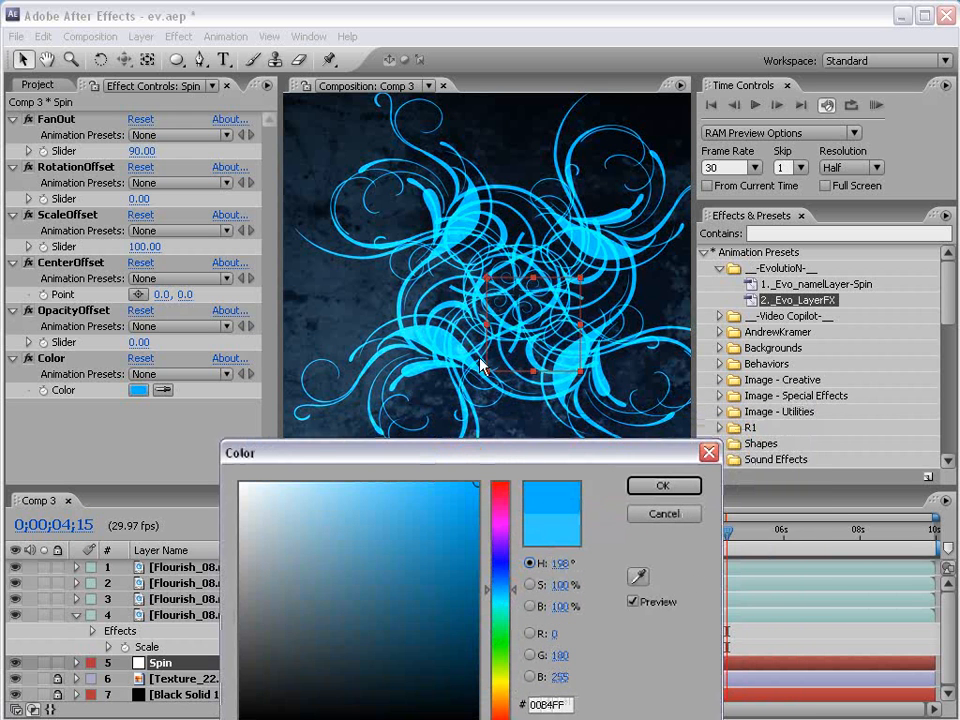
drag(413, 503, 414, 455)
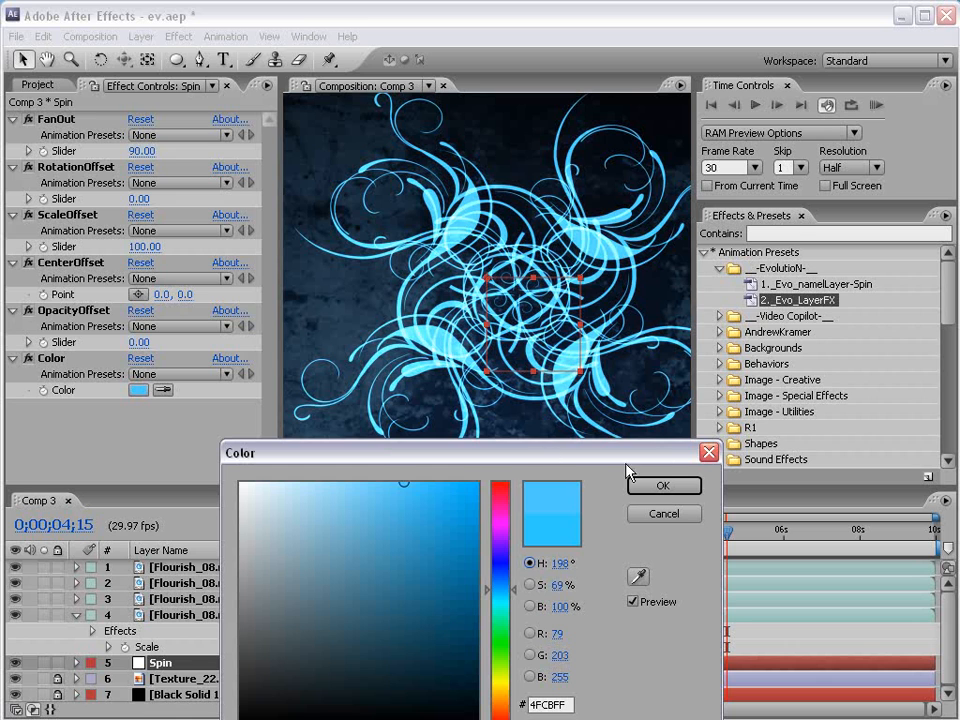
click(662, 487)
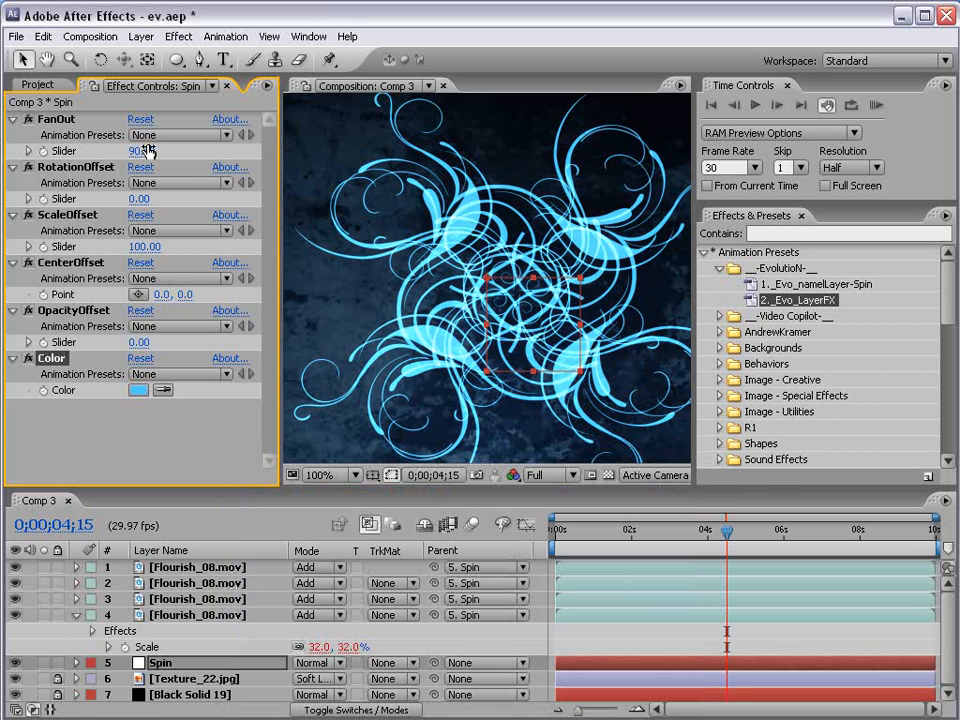
scroll(535, 275, down, 1)
key(grave)
key(grave)
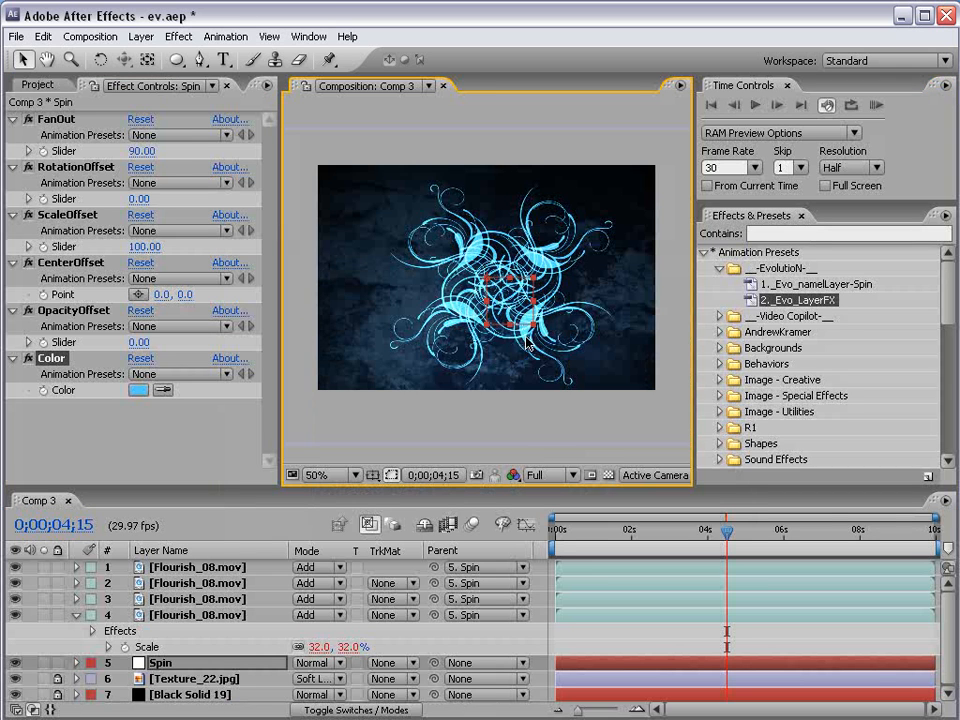
Step: Add an adjustment layer above the flourishes and apply the Glow effect to it
click(143, 37)
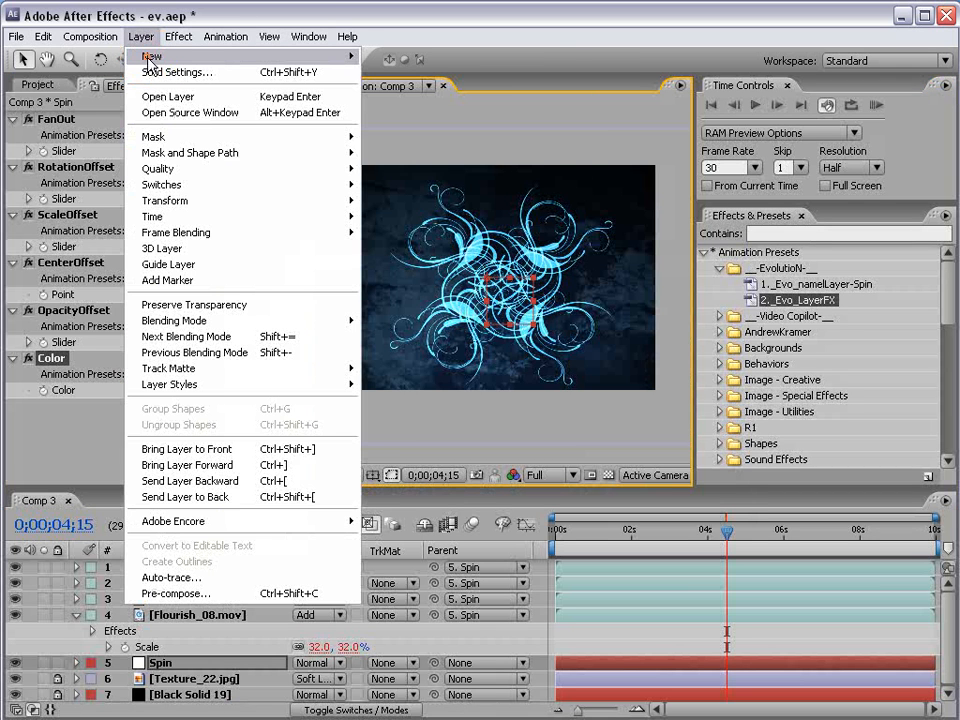
mouse_move(148, 57)
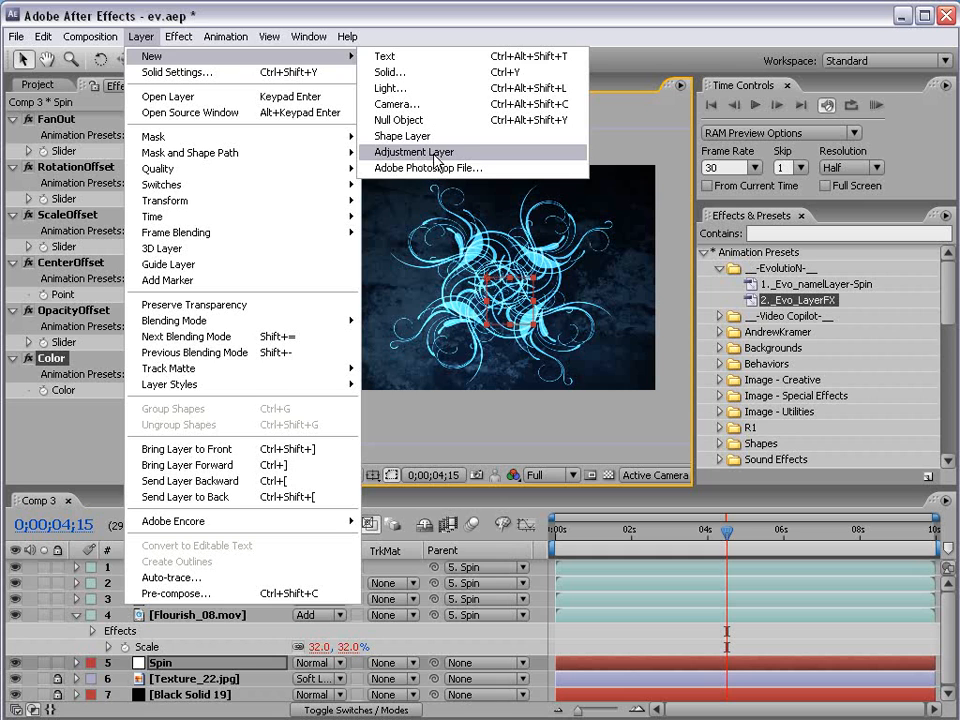
click(483, 155)
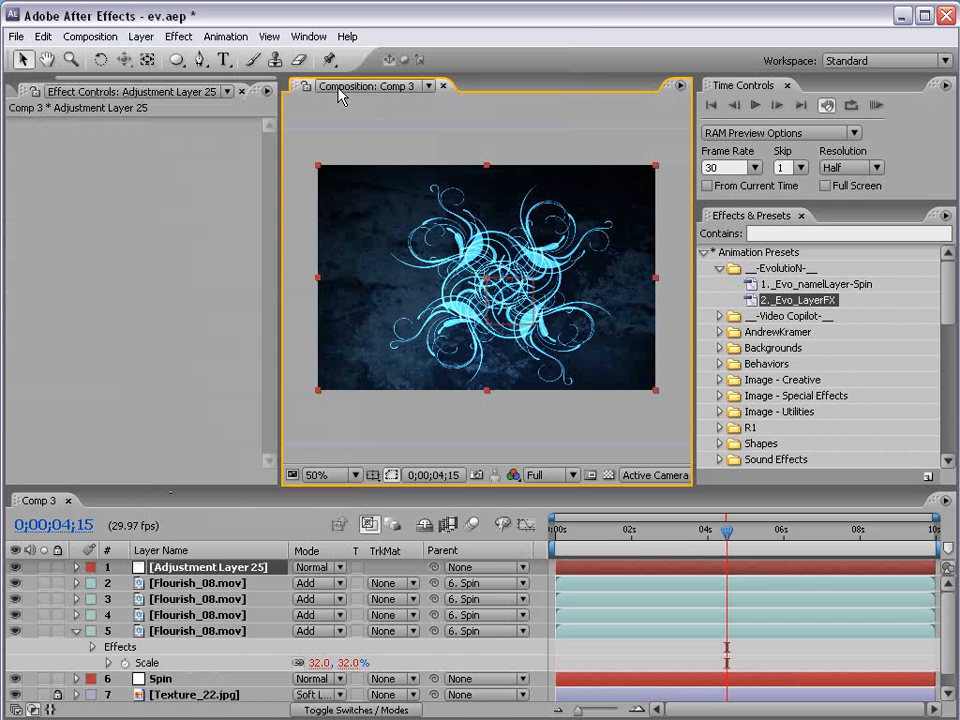
click(170, 38)
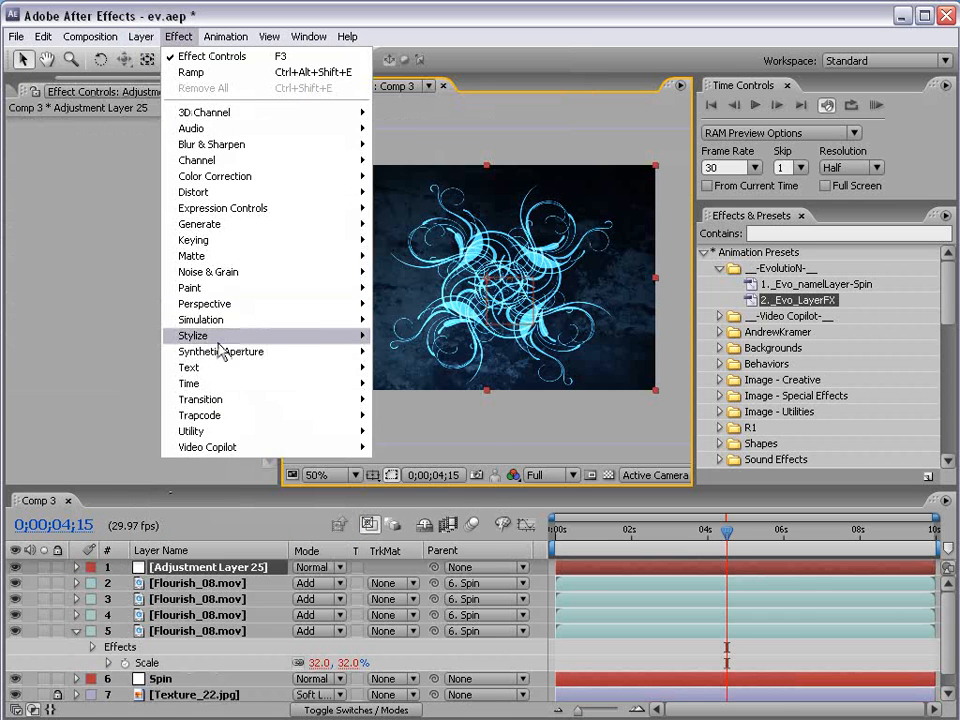
mouse_move(255, 336)
click(413, 512)
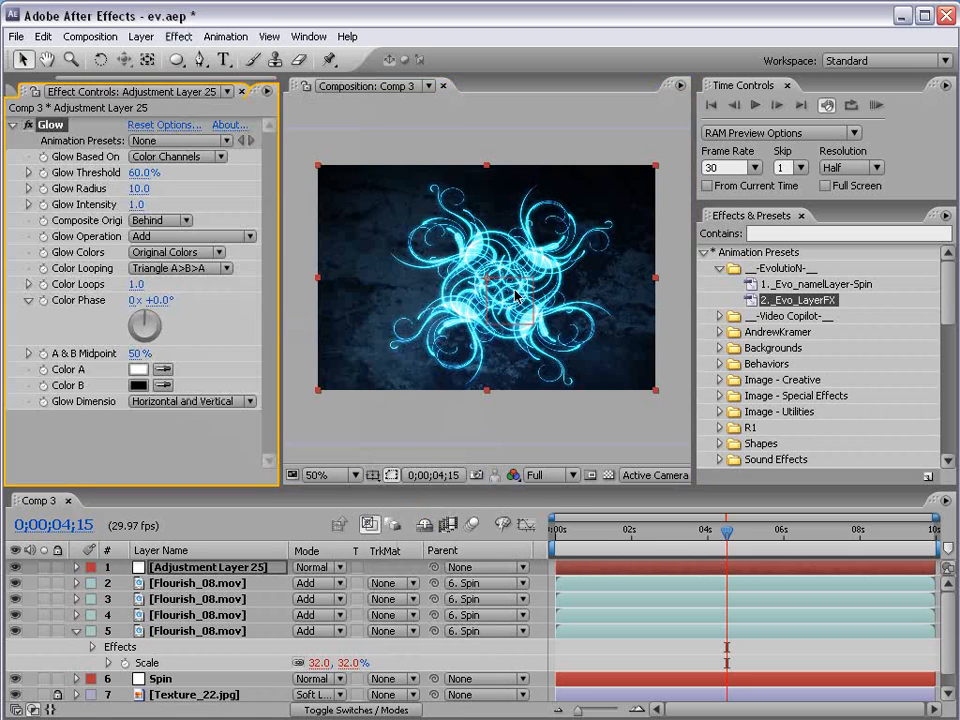
key(grave)
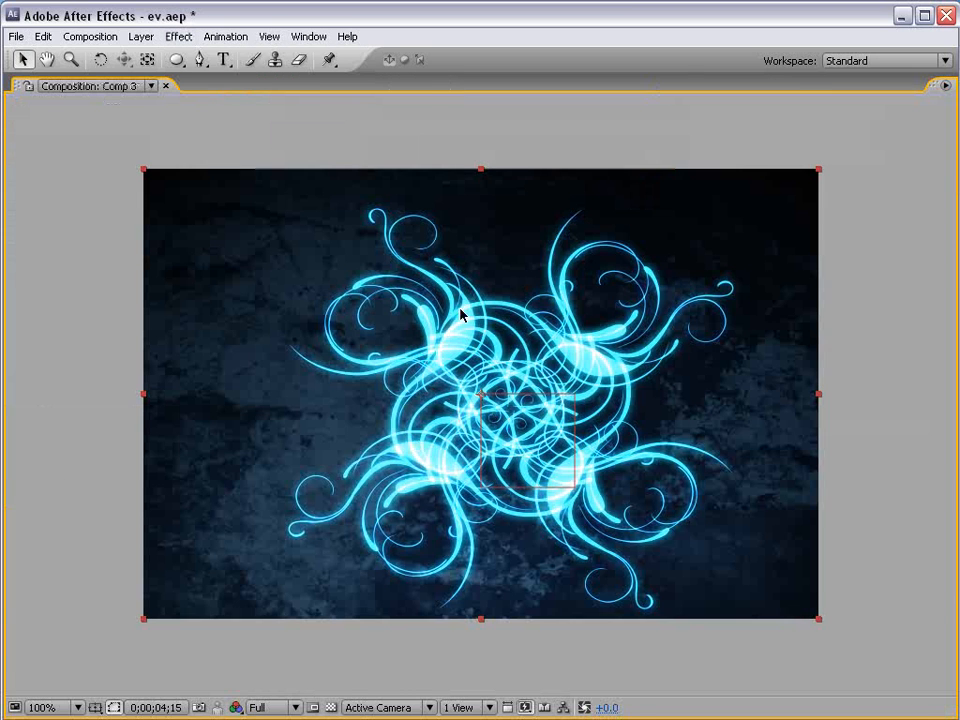
key(grave)
Step: Set the adjustment layer's Glow Intensity to 0.5 and Glow Radius to 48
click(142, 204)
text(1)
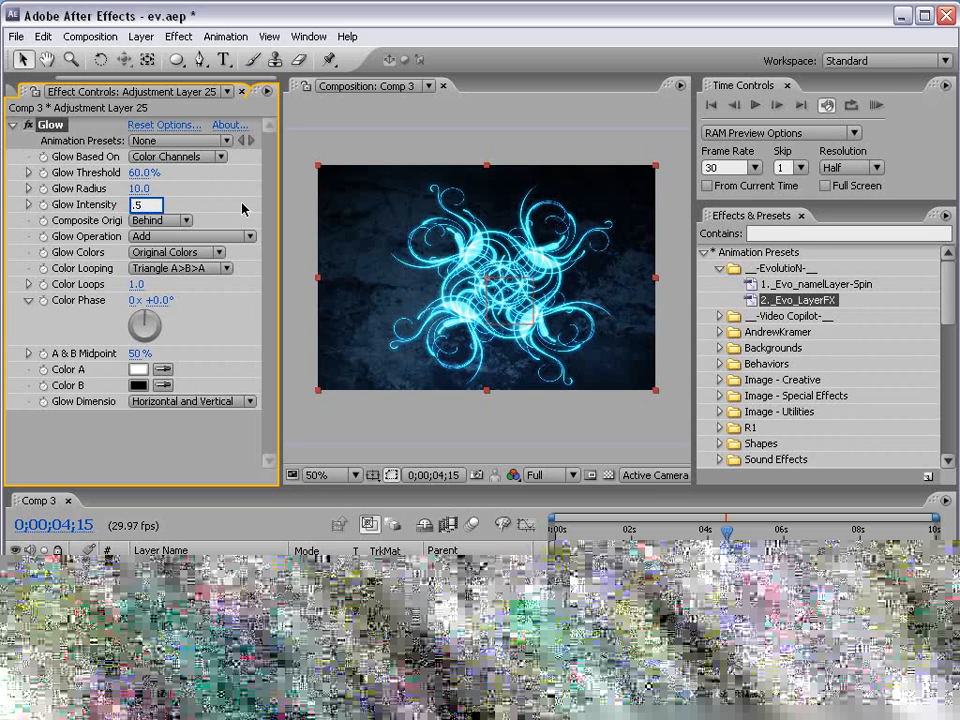
key(Return)
key(grave)
key(grave)
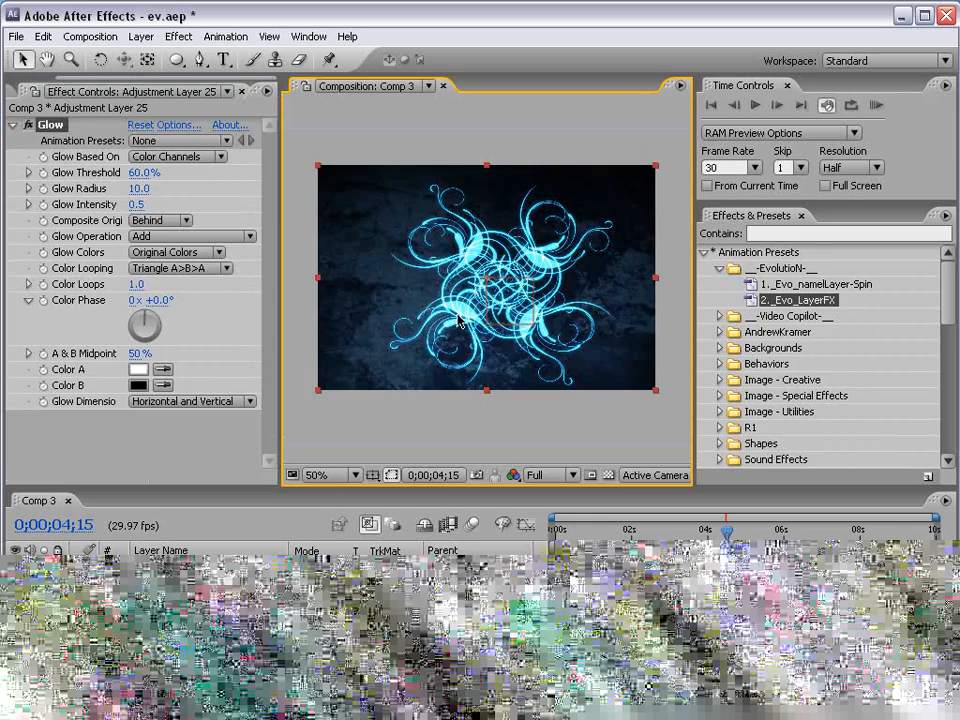
drag(136, 188, 146, 188)
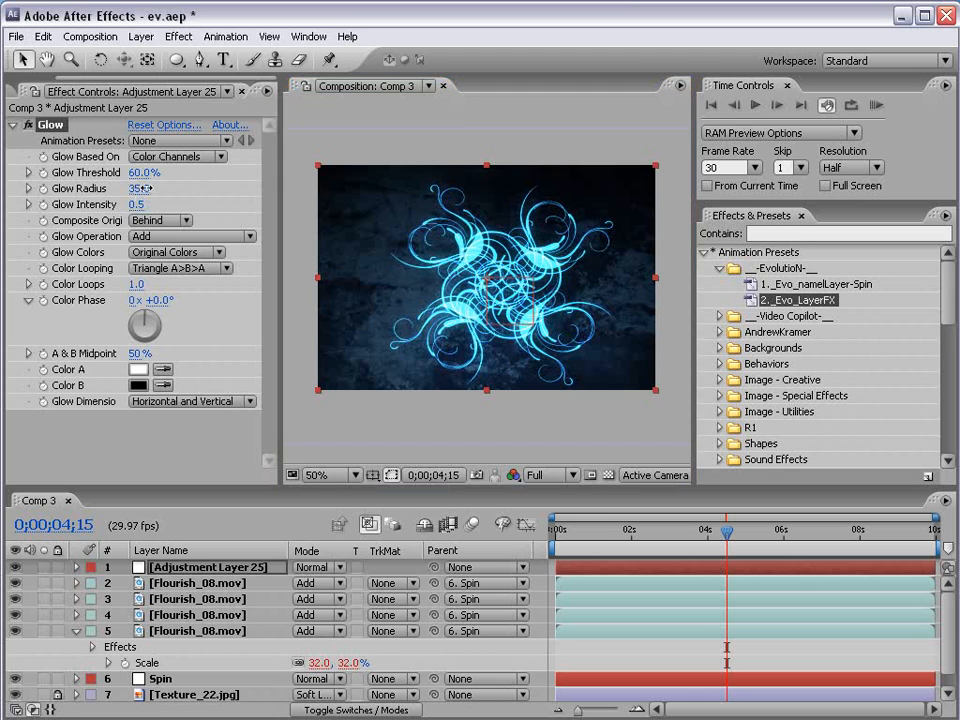
key(grave)
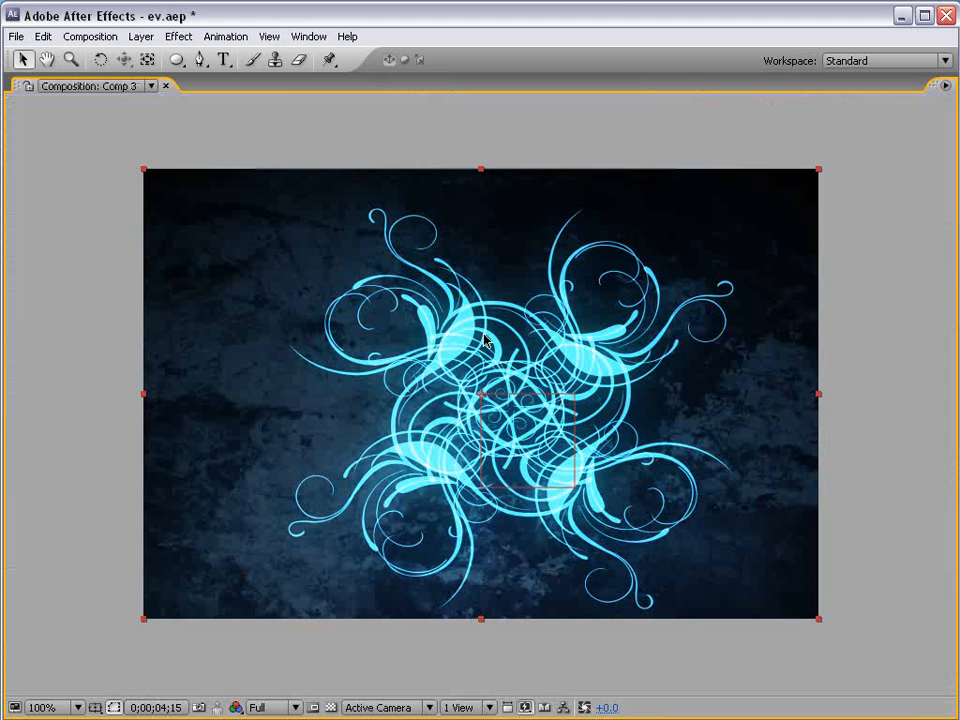
key(grave)
Step: Lock the adjustment layer and check the glowing flourishes in the enlarged composition view
click(57, 567)
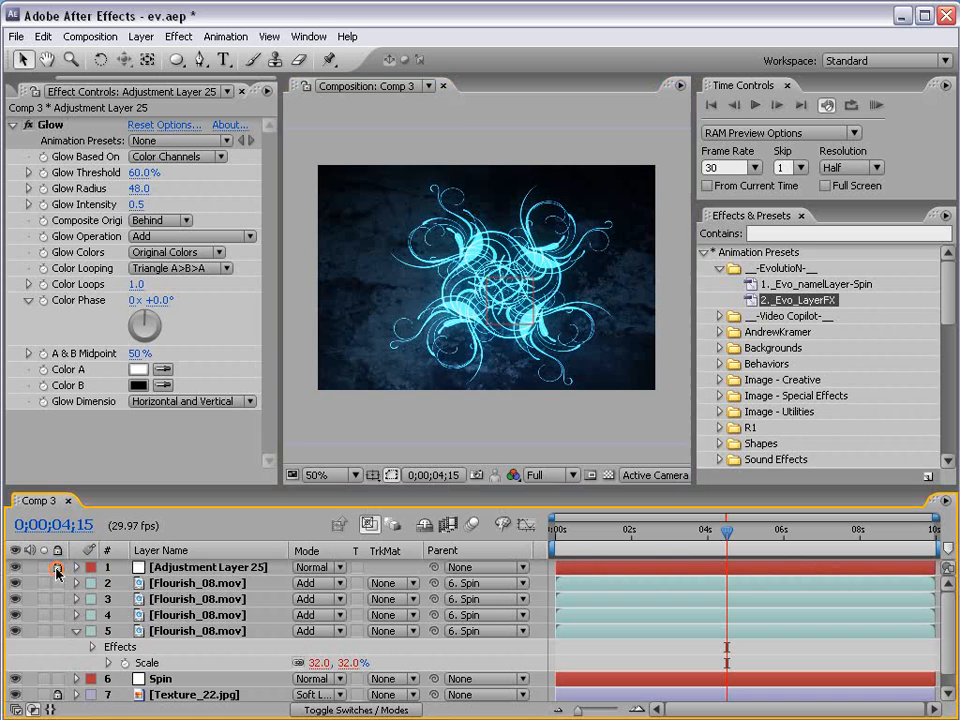
key(grave)
key(grave)
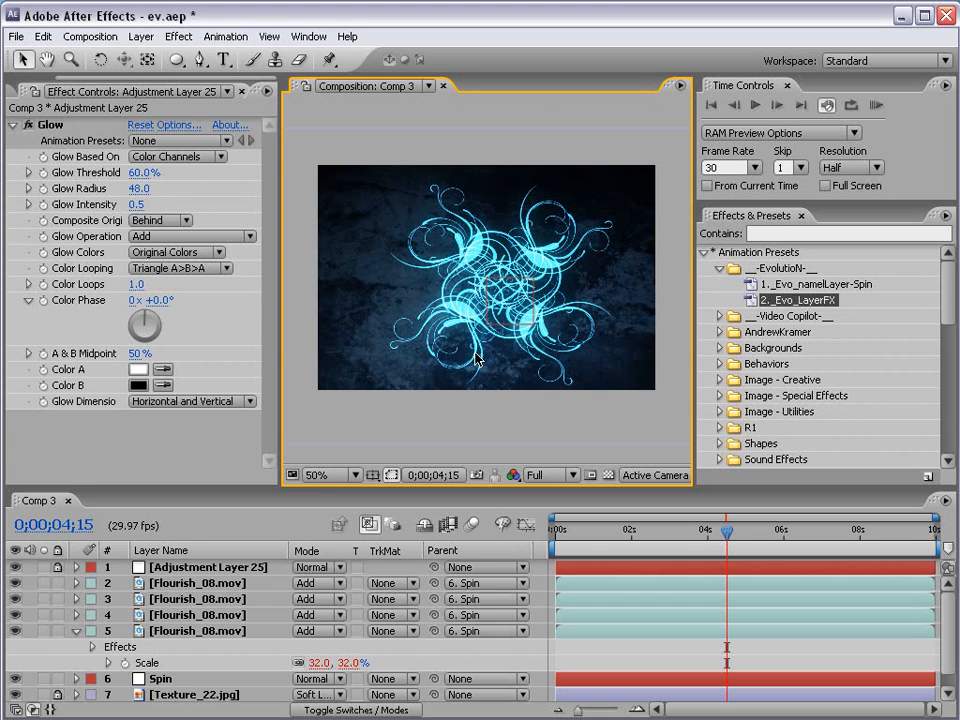
Step: Try different CenterOffset positions on the Spin null, ending at about -9, -209
click(125, 677)
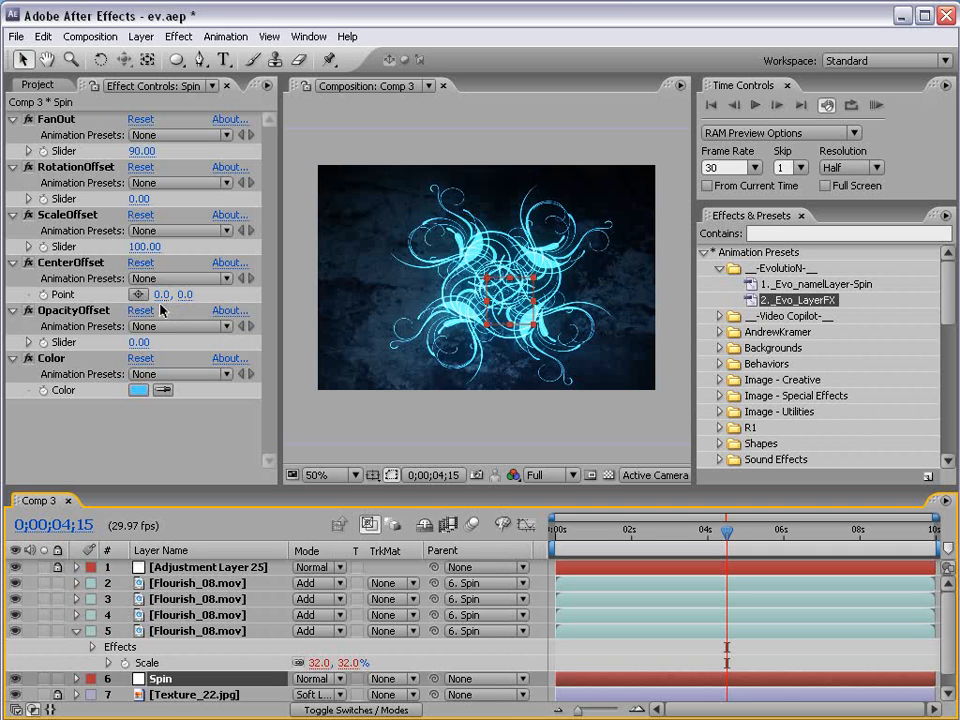
drag(160, 304, 445, 297)
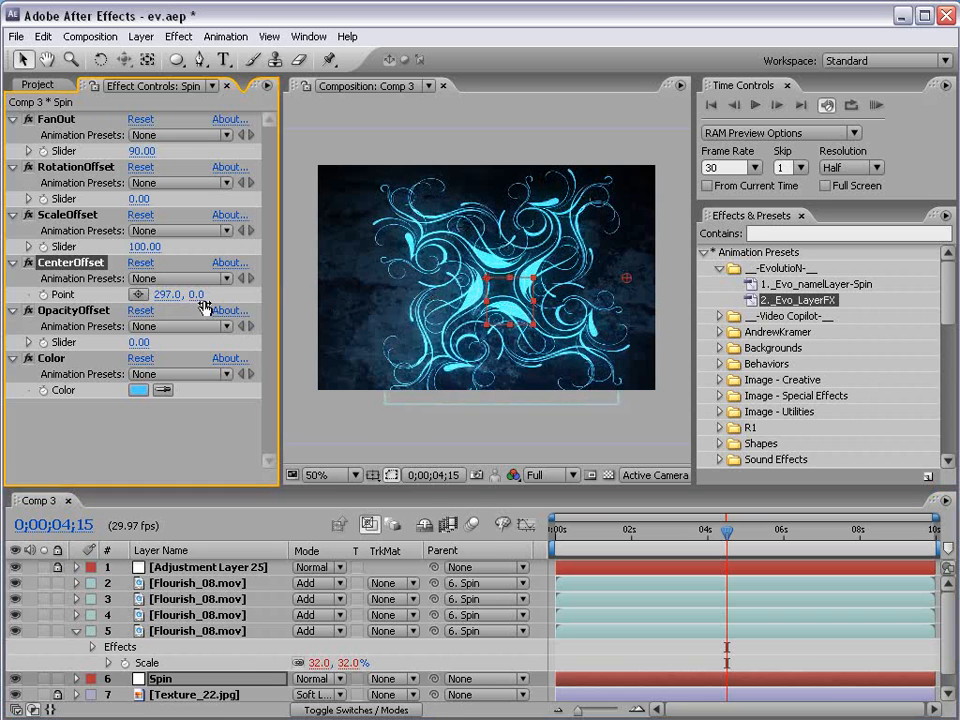
drag(196, 294, 2, 285)
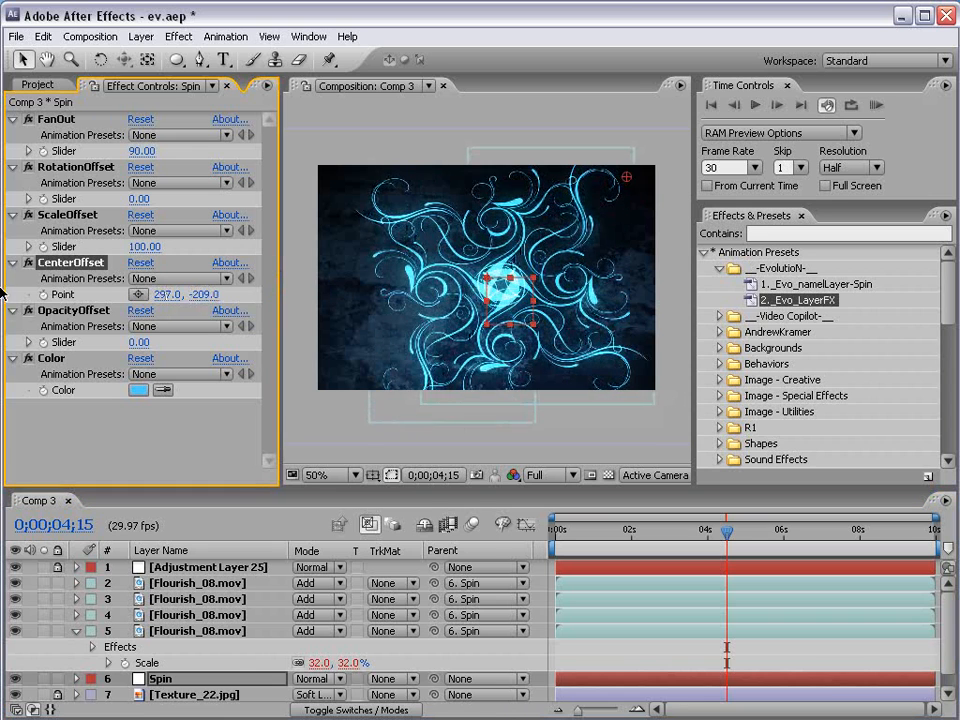
drag(167, 296, 4, 293)
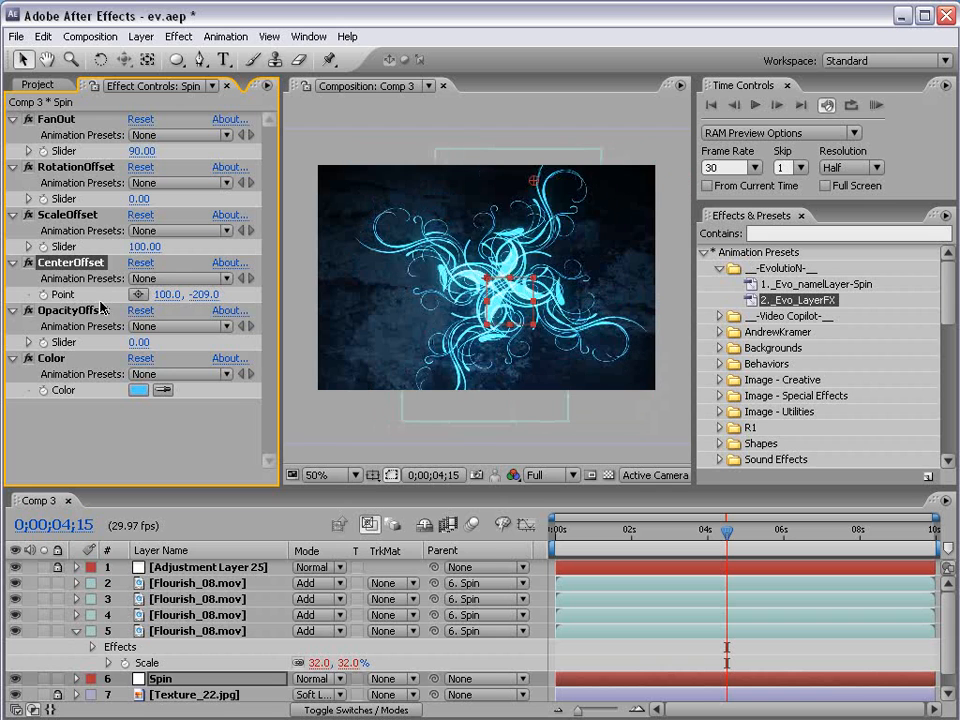
drag(167, 297, 90, 293)
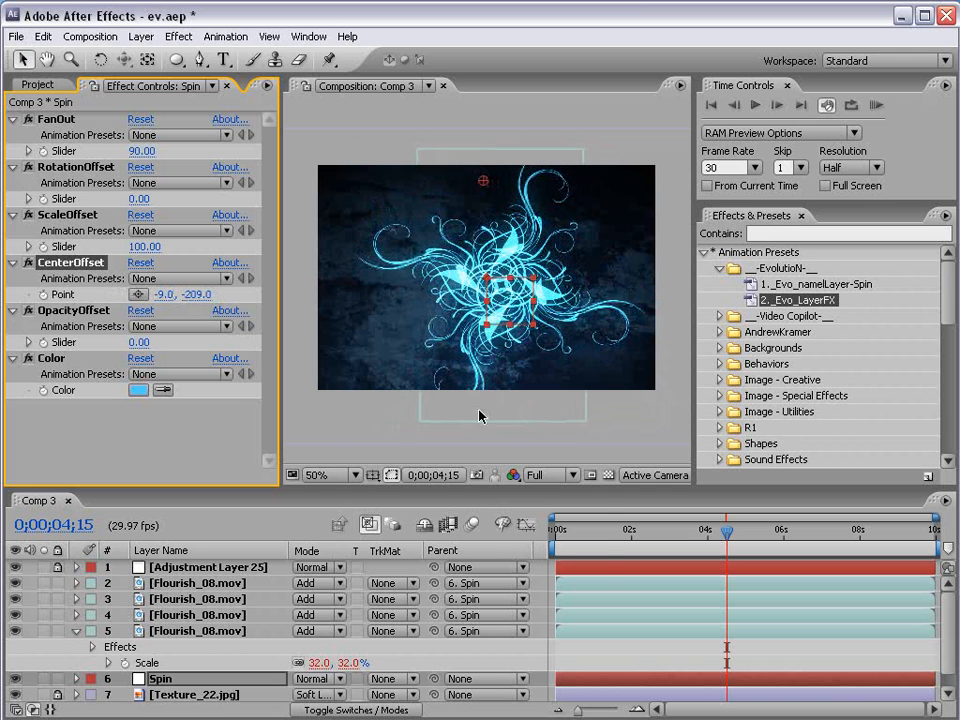
Step: Set the Spin null's CenterOffset to about -52, -74 and preview the animation at Half resolution
click(555, 475)
click(555, 500)
drag(192, 294, 243, 289)
drag(163, 294, 117, 293)
key(KP_0)
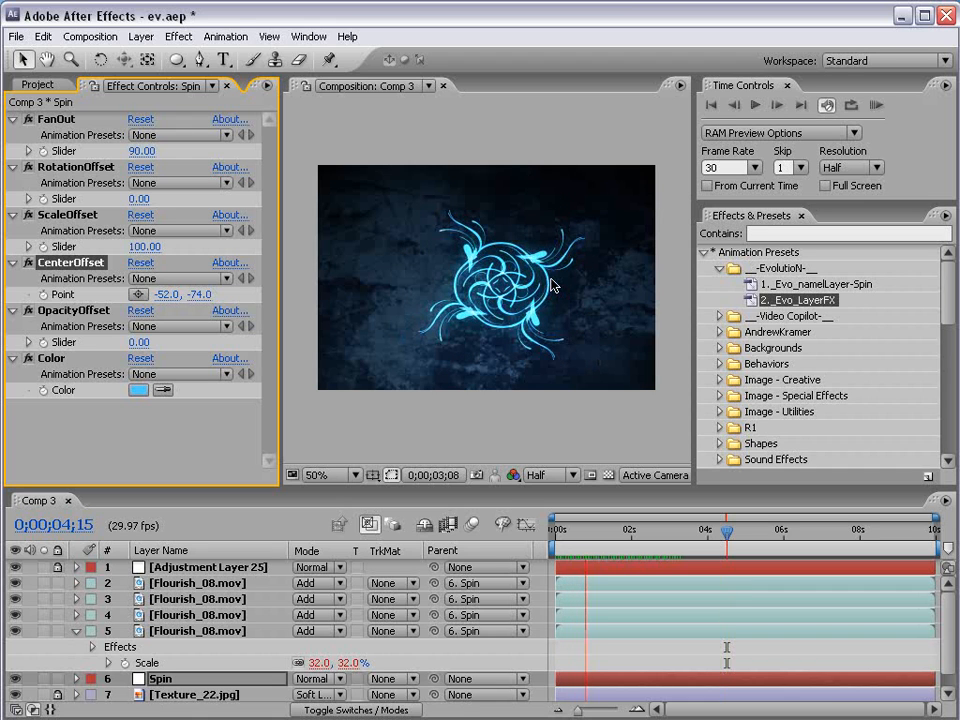
Step: Set the Spin null's CenterOffset point to about -157, -257
click(210, 294)
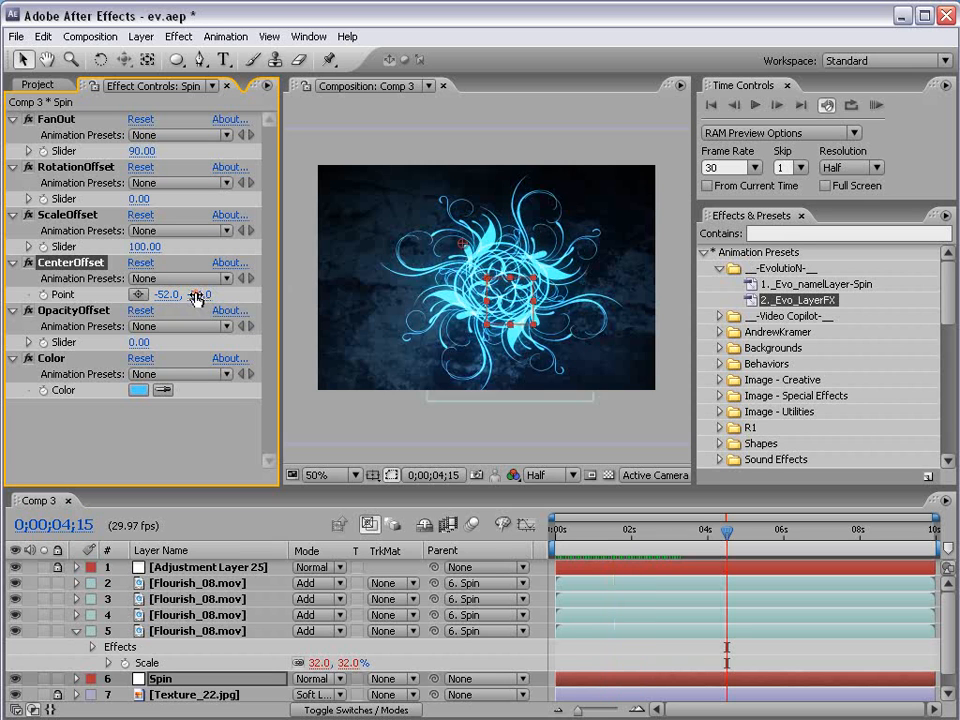
drag(198, 295, 76, 306)
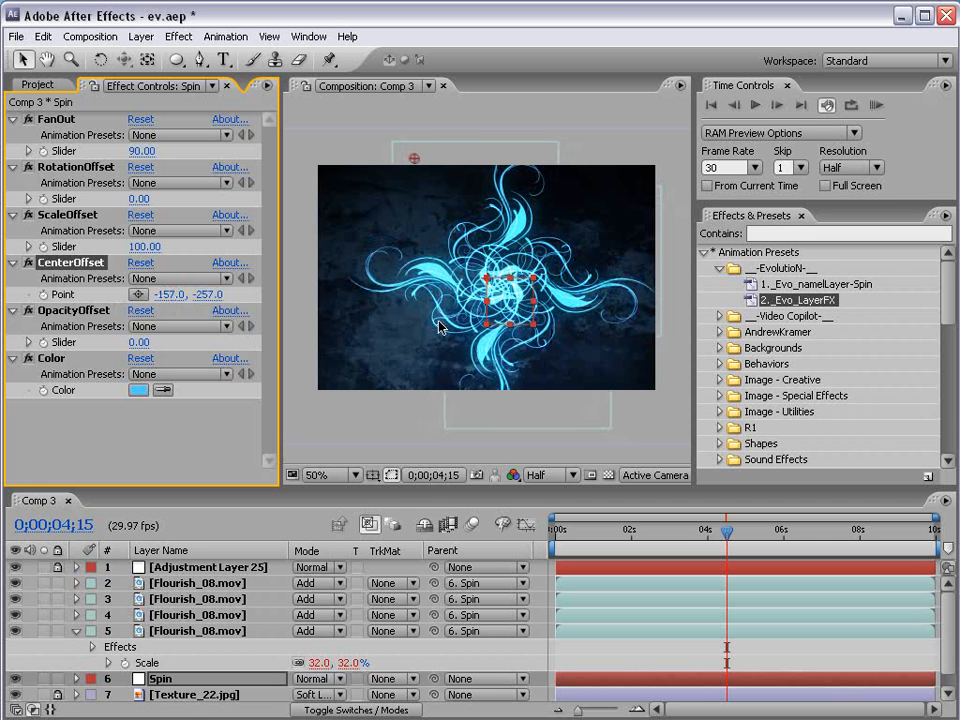
Step: Change the Spin null's Color to orange, about FF9E4F, and preview the recoloured flourish animation
key(period)
click(136, 390)
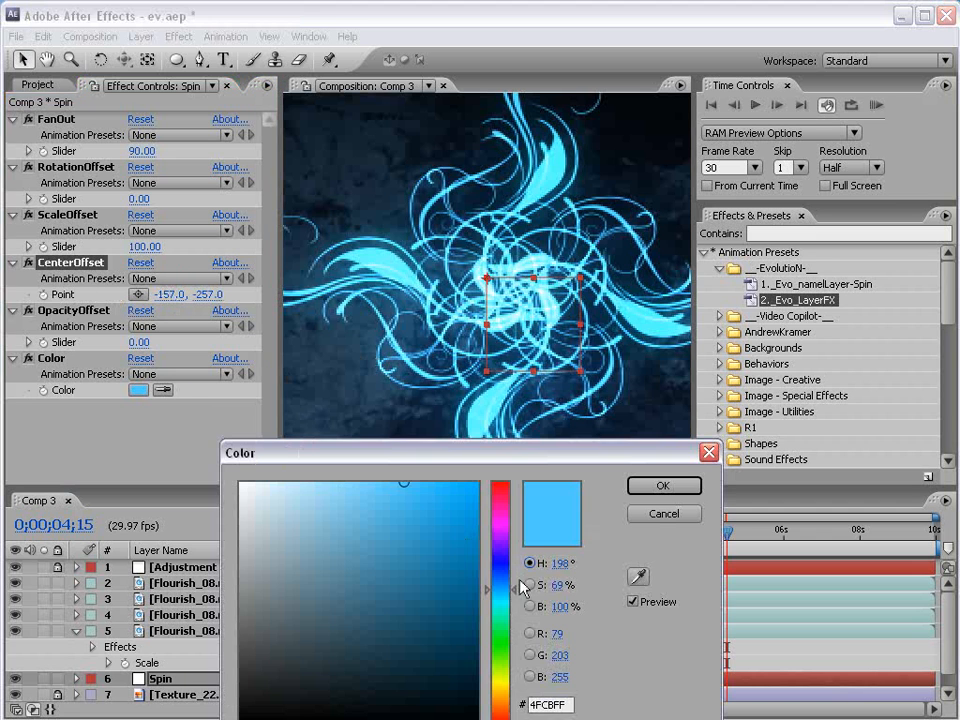
drag(520, 588, 506, 708)
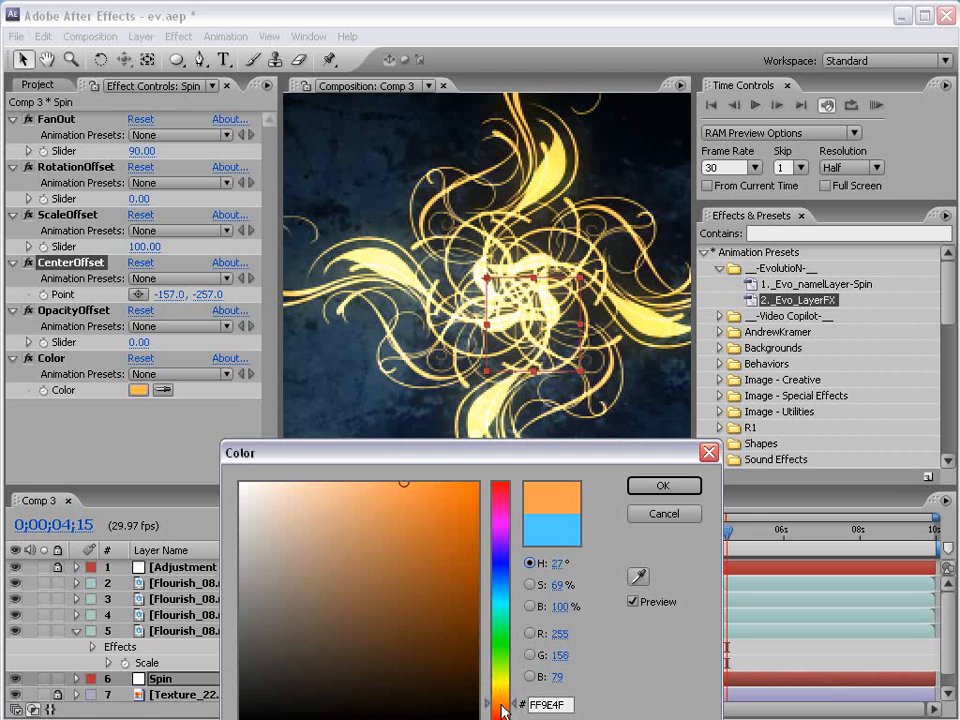
click(663, 485)
key(comma)
key(KP_0)
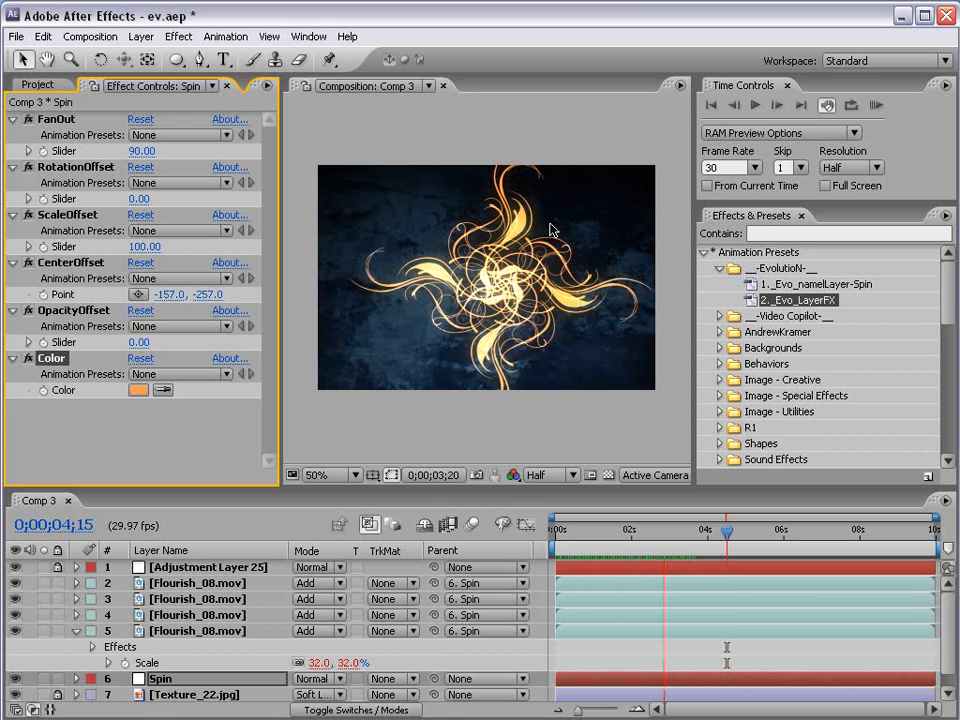
key(space)
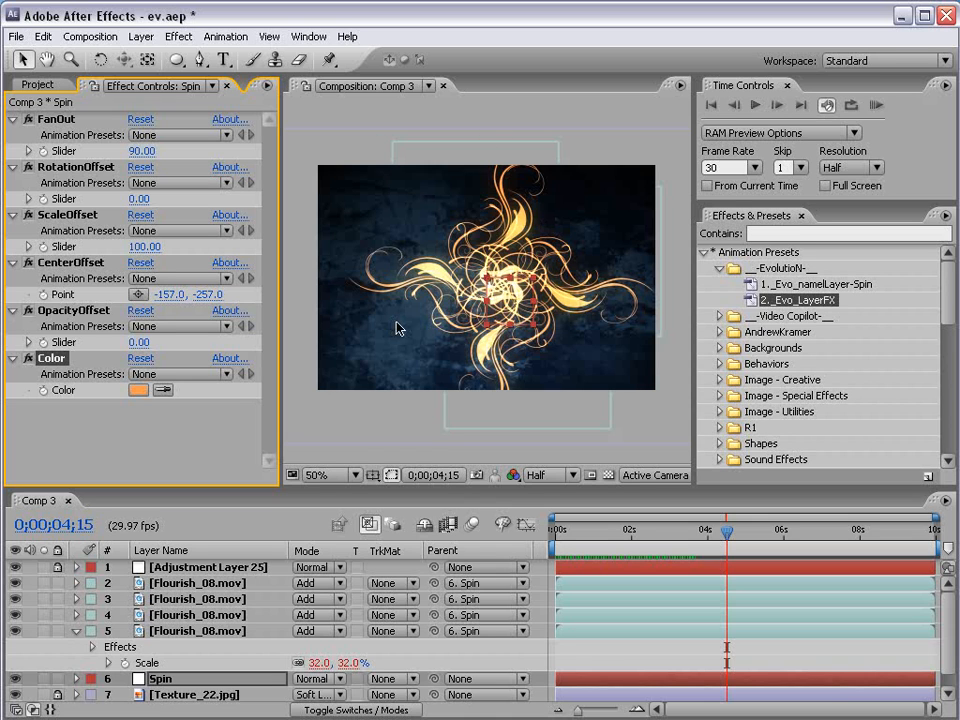
Step: Add the expression wiggle(.4,40) to the Spin null's CenterOffset point and preview the motion
click(98, 264)
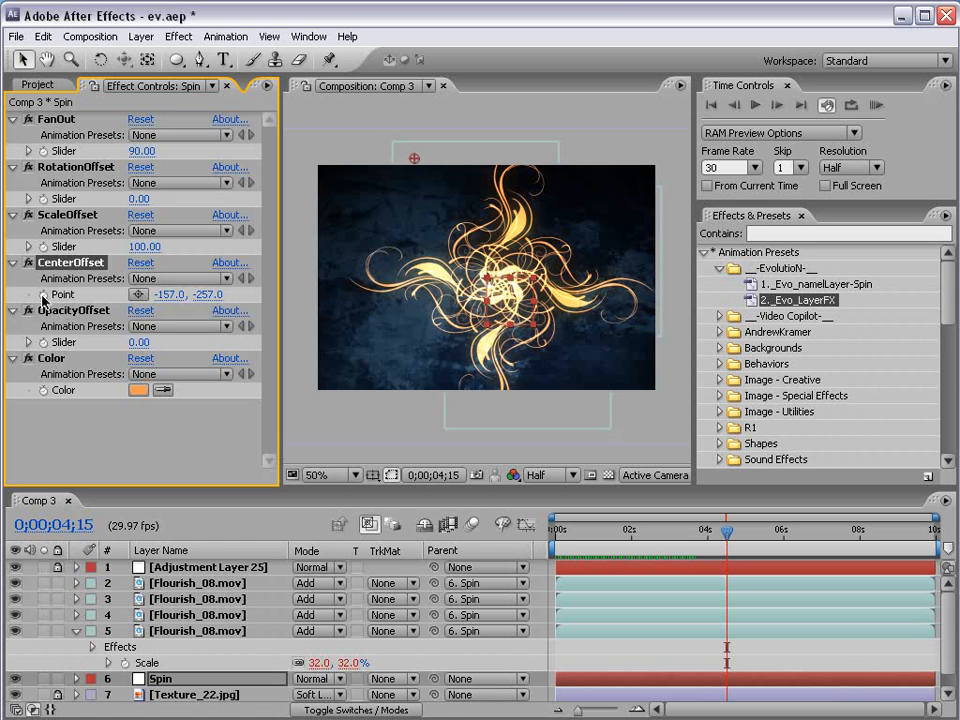
alt+click(43, 295)
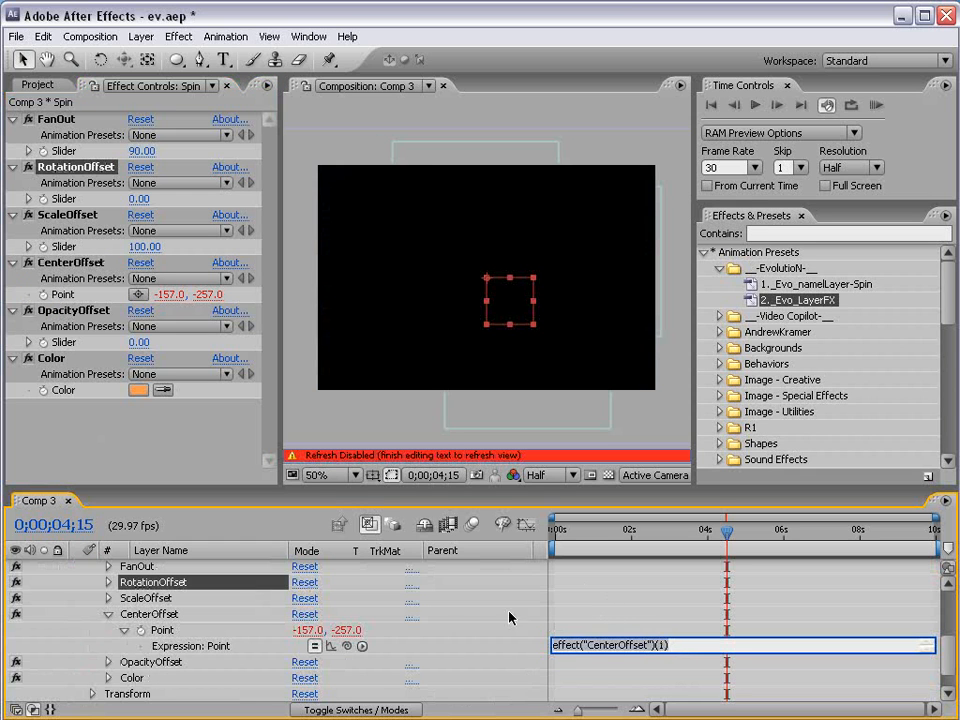
drag(681, 645, 514, 651)
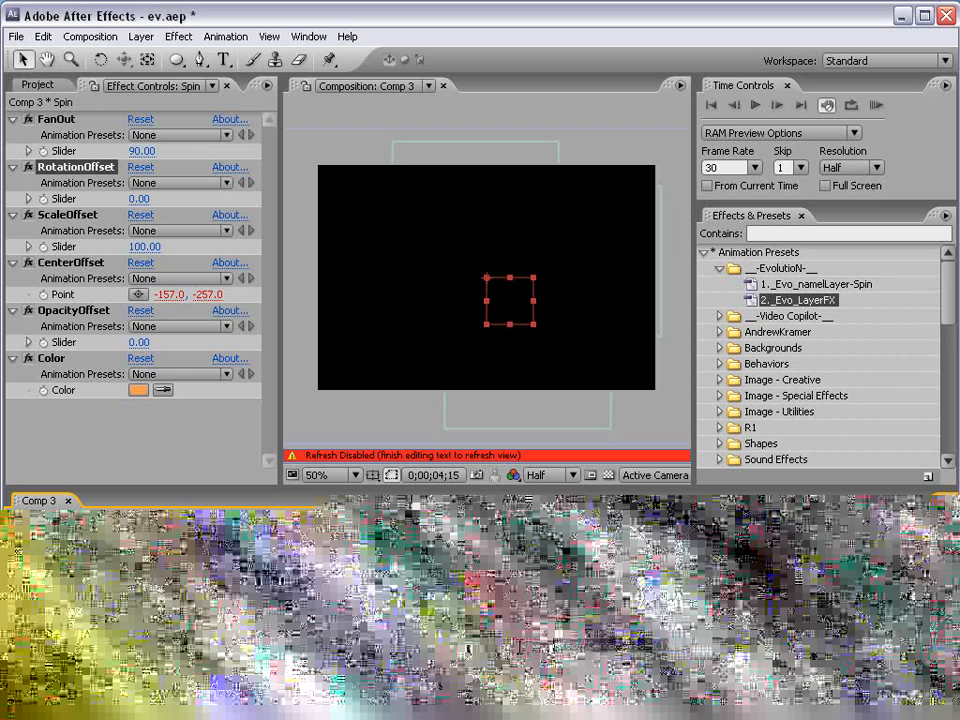
text(vaggle)
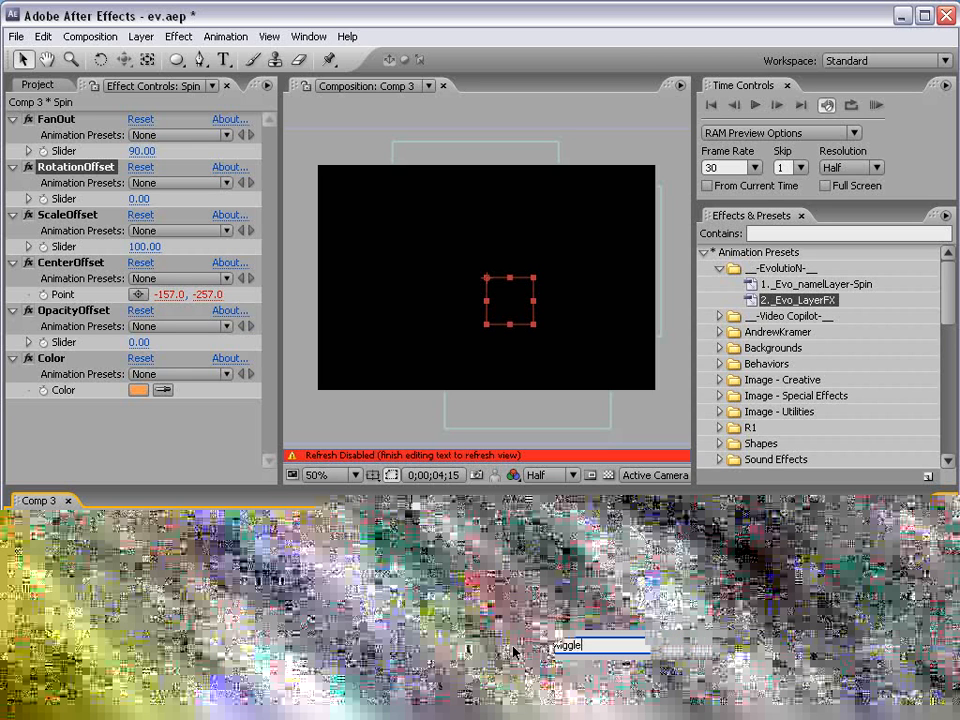
text((.4)
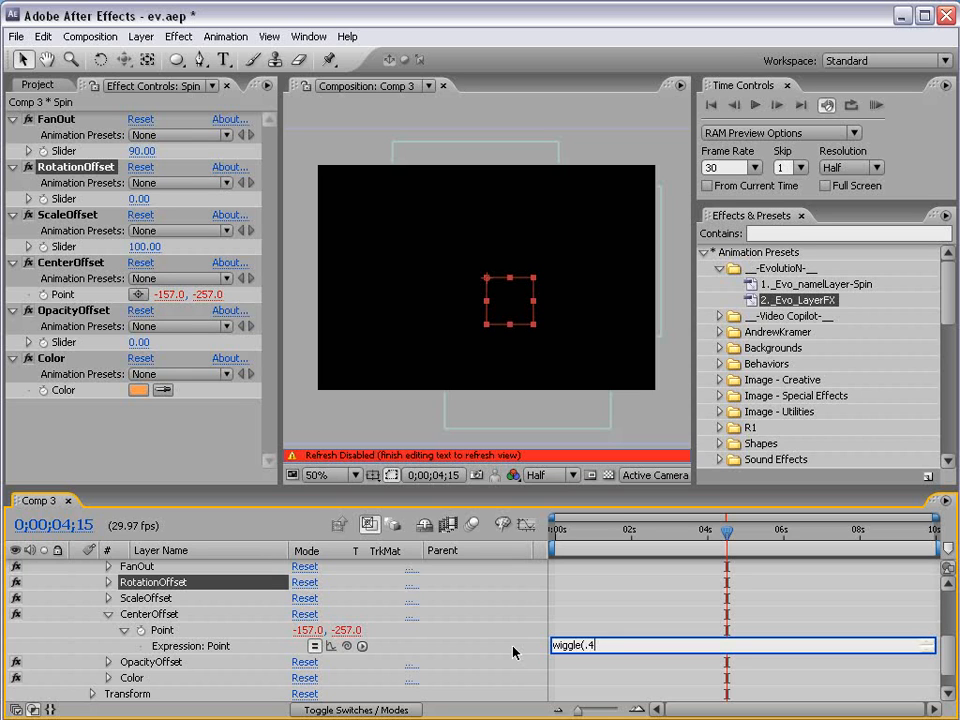
text(,40))
click(622, 631)
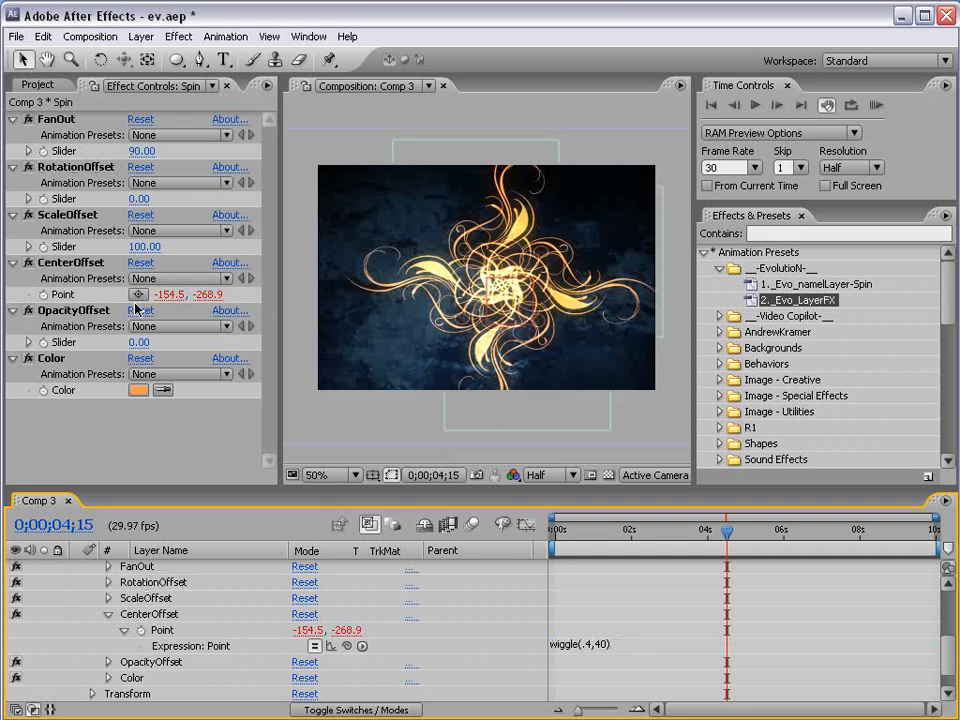
key(KP_0)
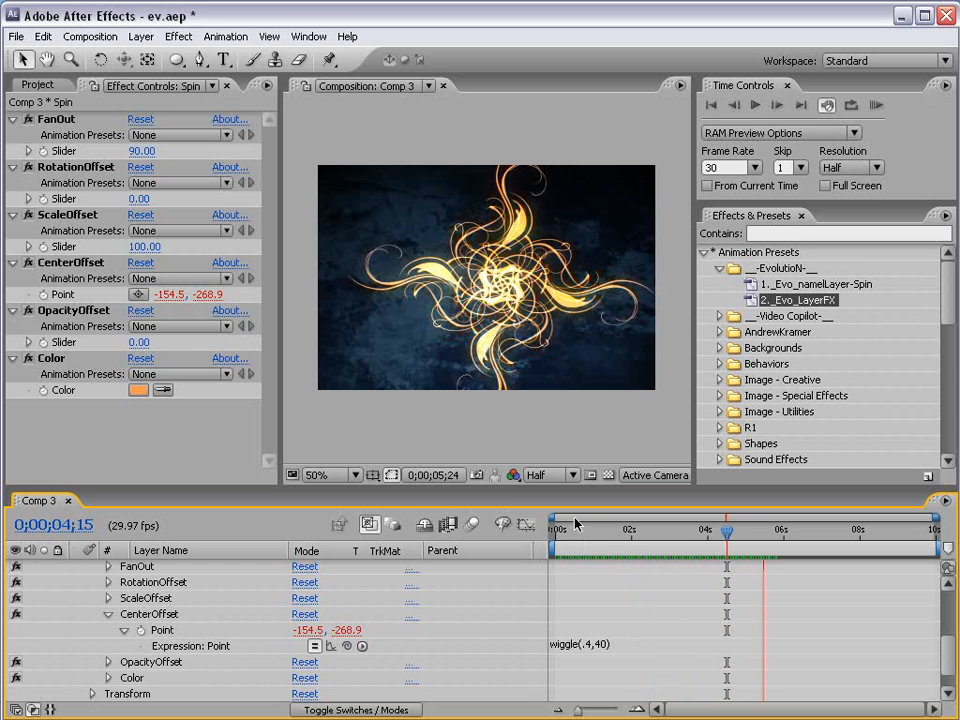
Step: Change the CenterOffset expression to wiggle(.4,70), preview it, and inspect the flourishes up close
click(601, 645)
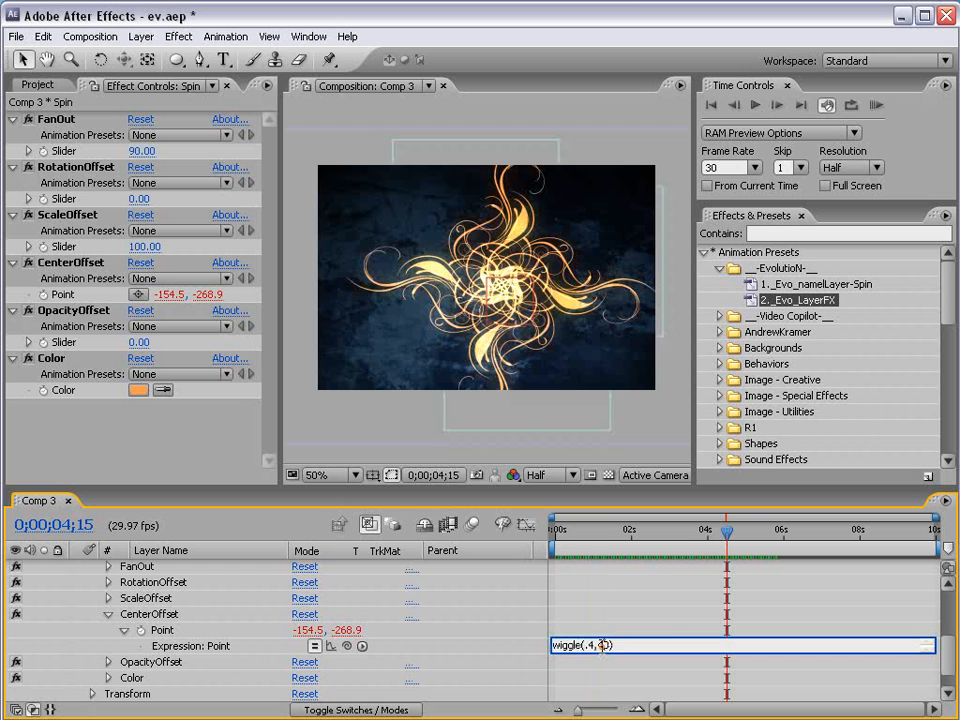
text(70)
key(KP_Enter)
key(KP_0)
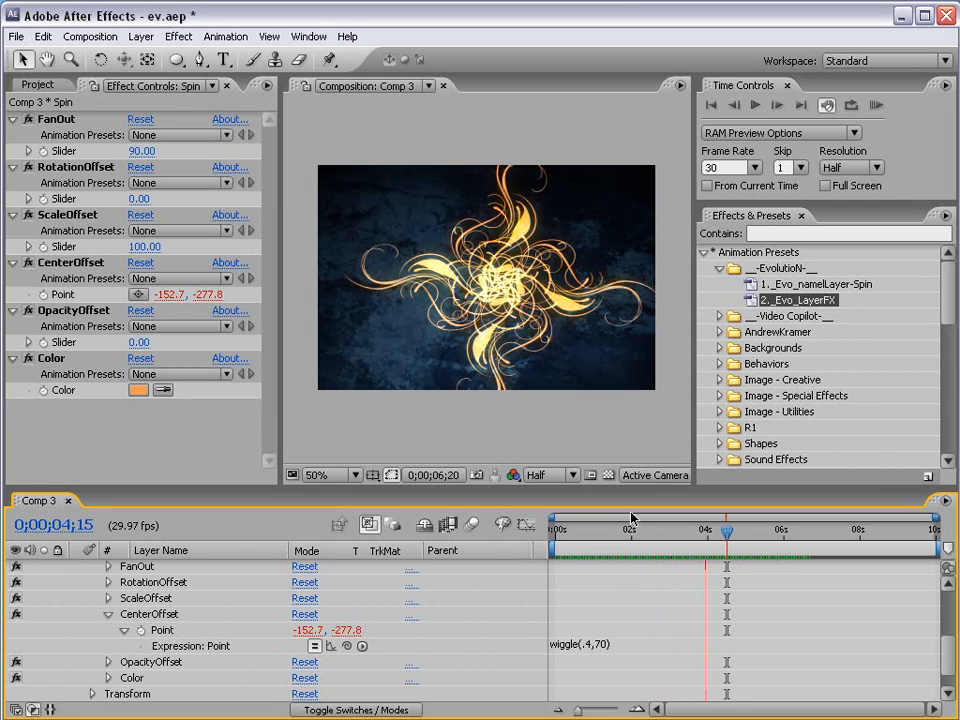
key(space)
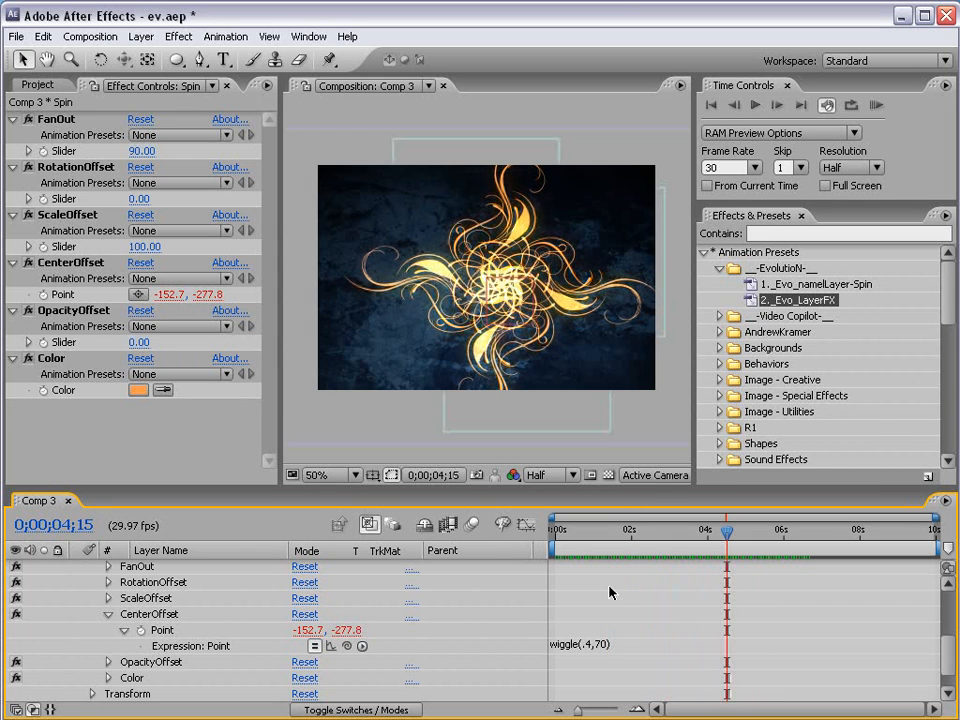
scroll(497, 332, up, 1)
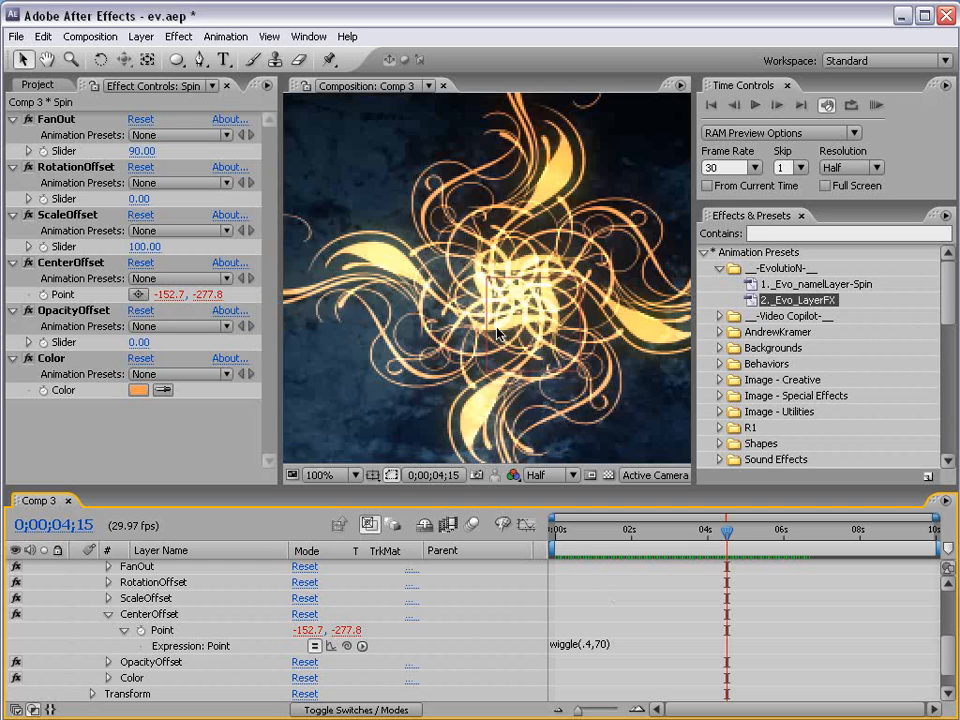
scroll(497, 332, down, 1)
Step: Remove the wiggle expression from the CenterOffset point and collapse the Spin layer's properties
click(613, 645)
key(Delete)
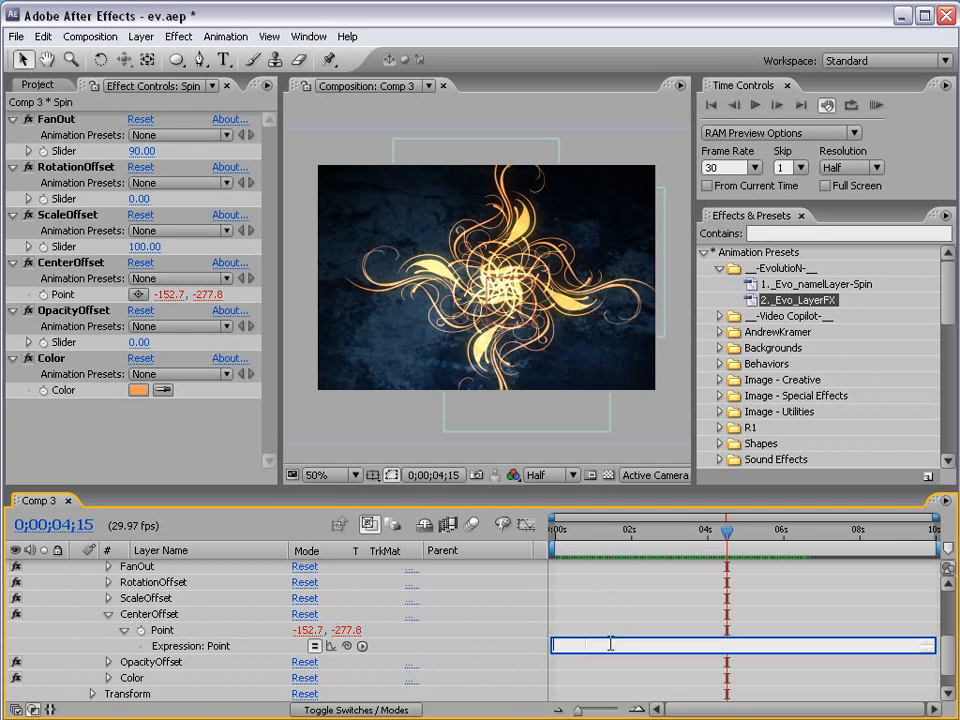
click(584, 627)
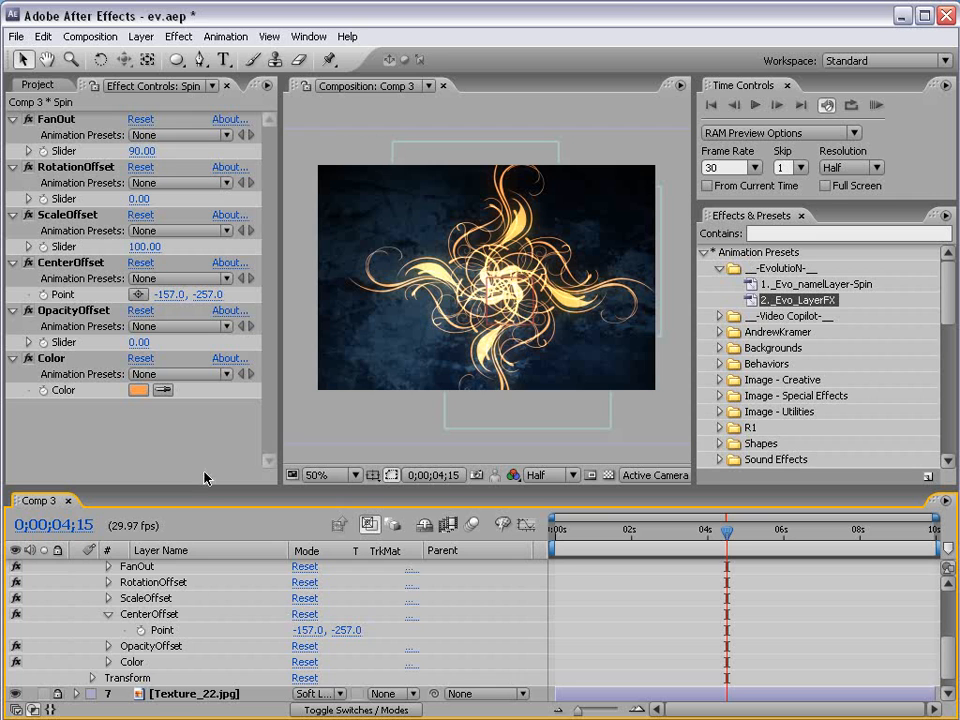
scroll(189, 557, up, 2)
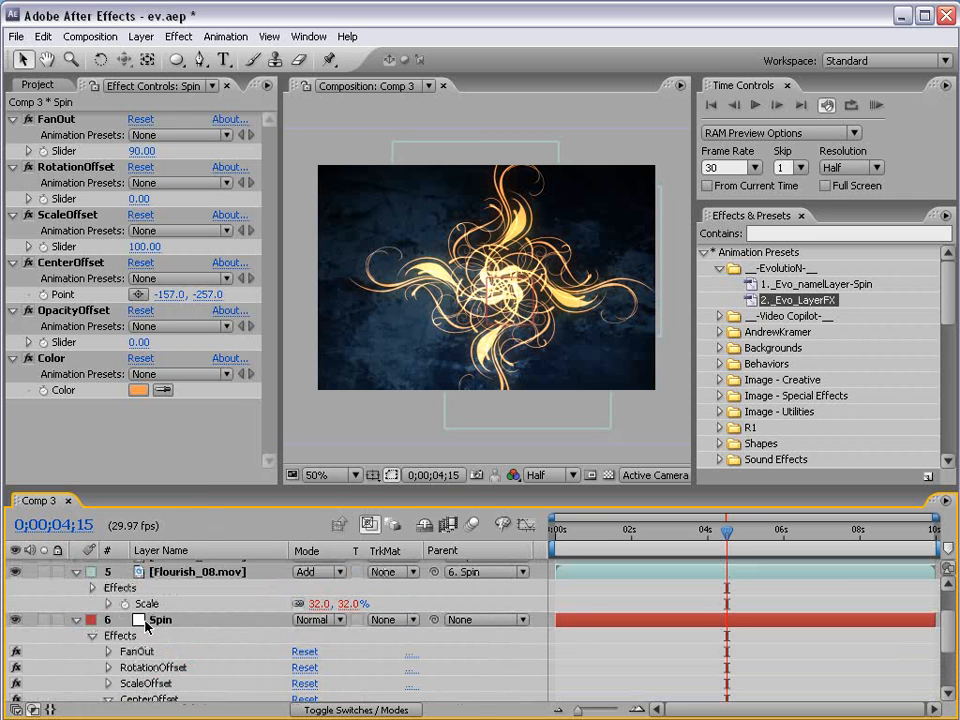
click(145, 621)
click(76, 620)
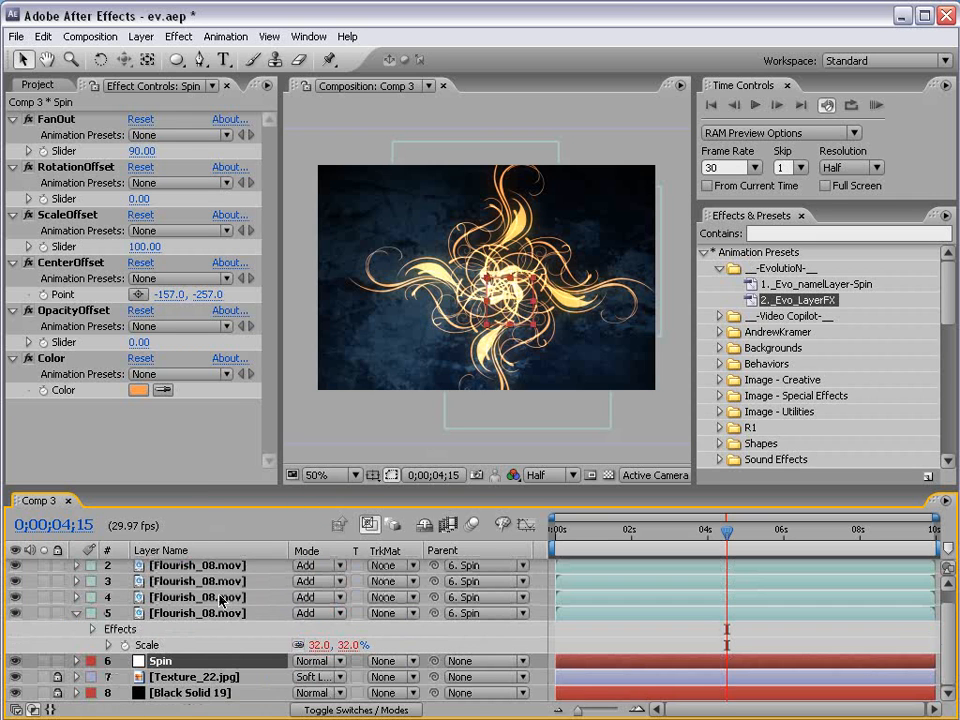
Step: Duplicate the uppermost Flourish_08.mov layer twice
scroll(220, 598, up, 1)
click(165, 598)
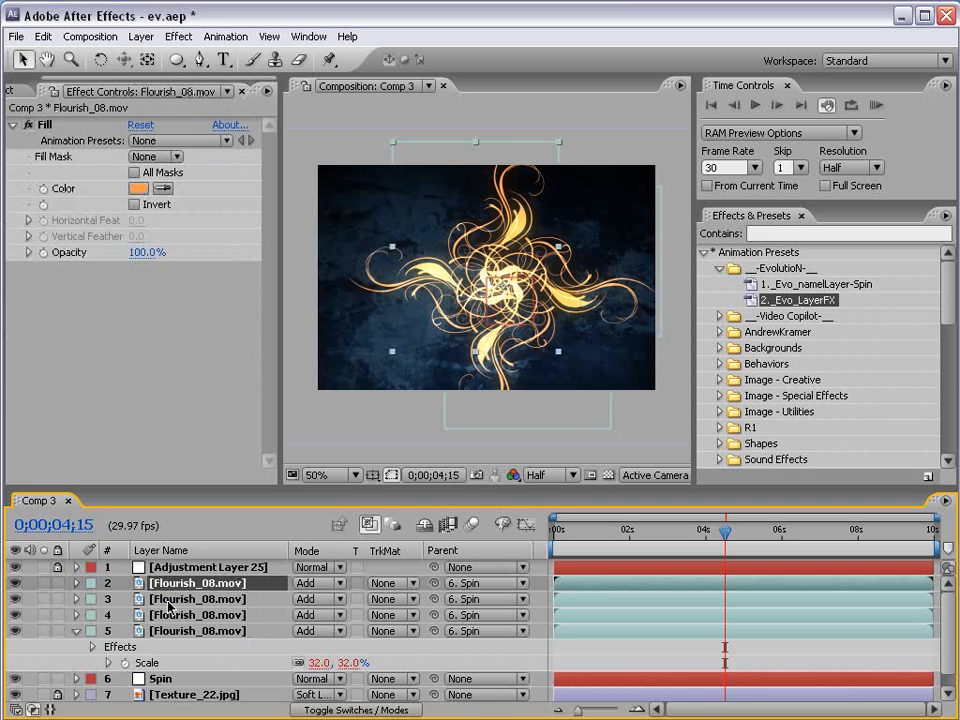
click(172, 584)
key(ctrl+d)
key(ctrl+d)
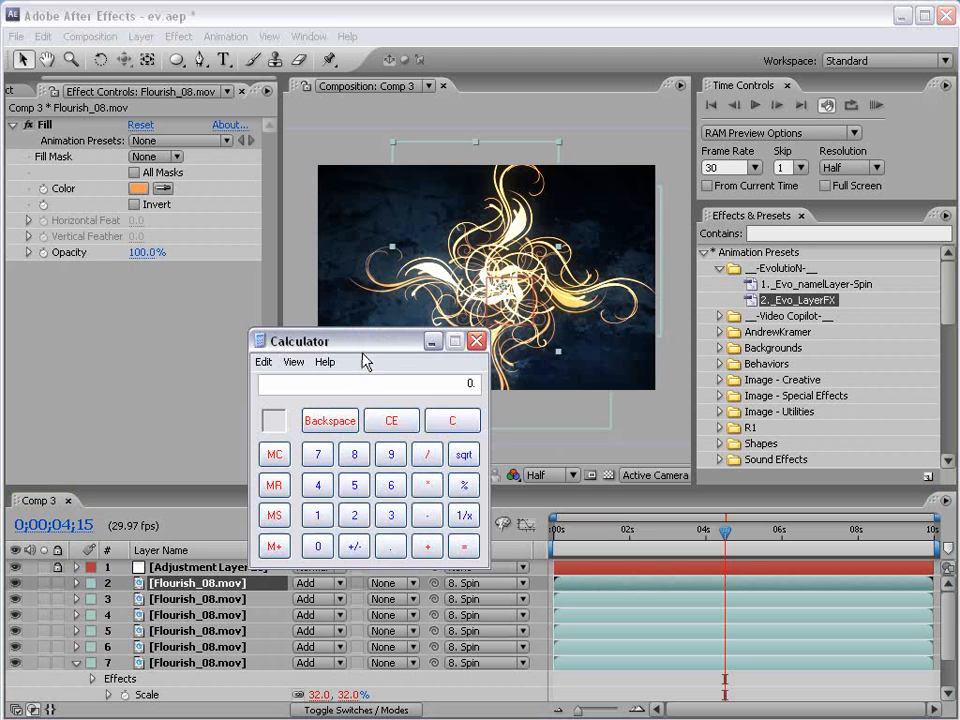
Step: Calculate 360 divided by 6 in Calculator to find the spacing angle for six flourishes
drag(374, 339, 352, 266)
click(363, 440)
click(363, 410)
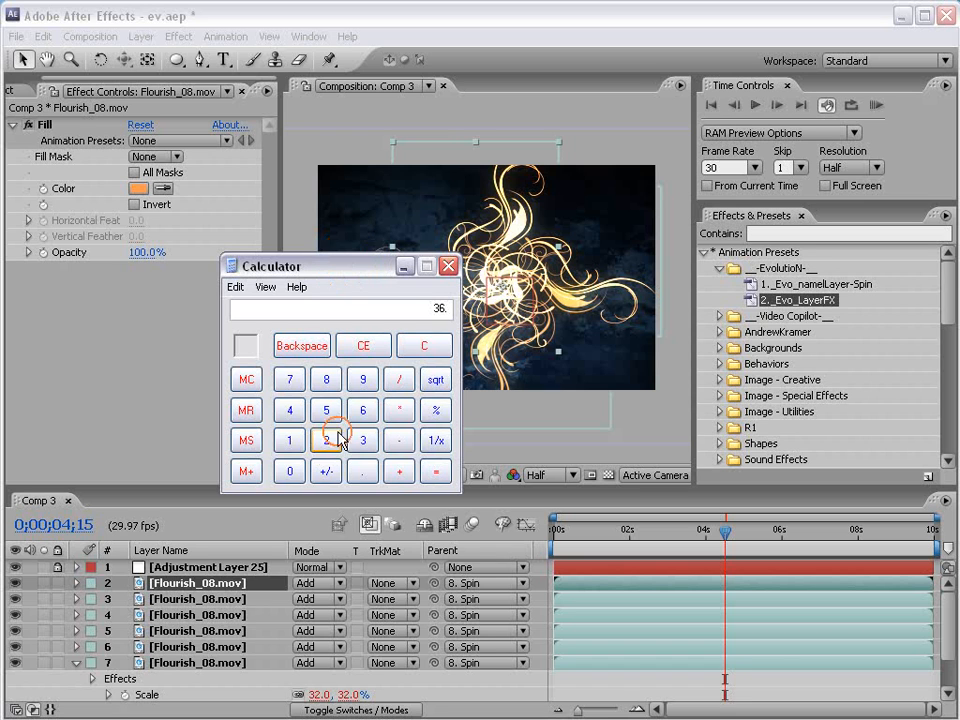
click(291, 471)
click(399, 381)
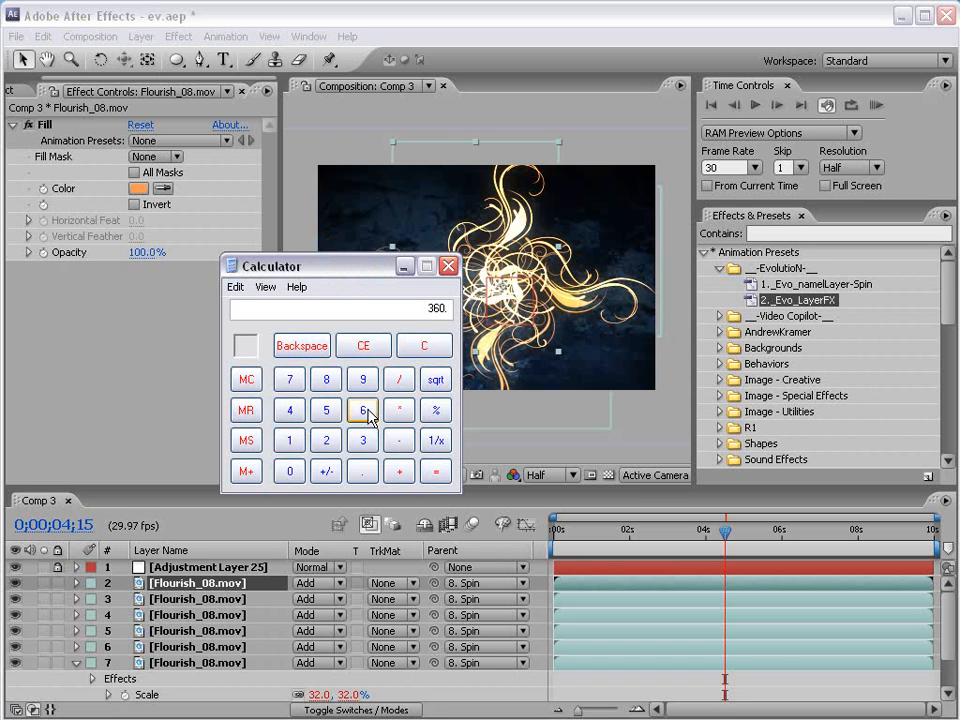
click(366, 412)
click(438, 474)
Step: Return to After Effects and set the Spin null's FanOut slider to 60
click(278, 684)
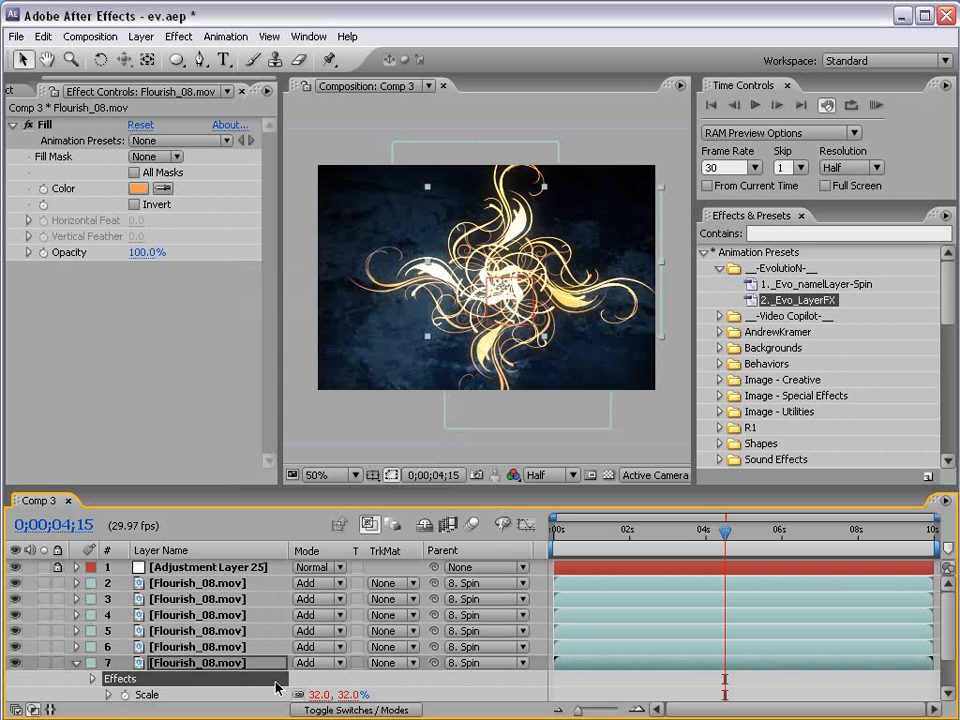
scroll(255, 675, down, 2)
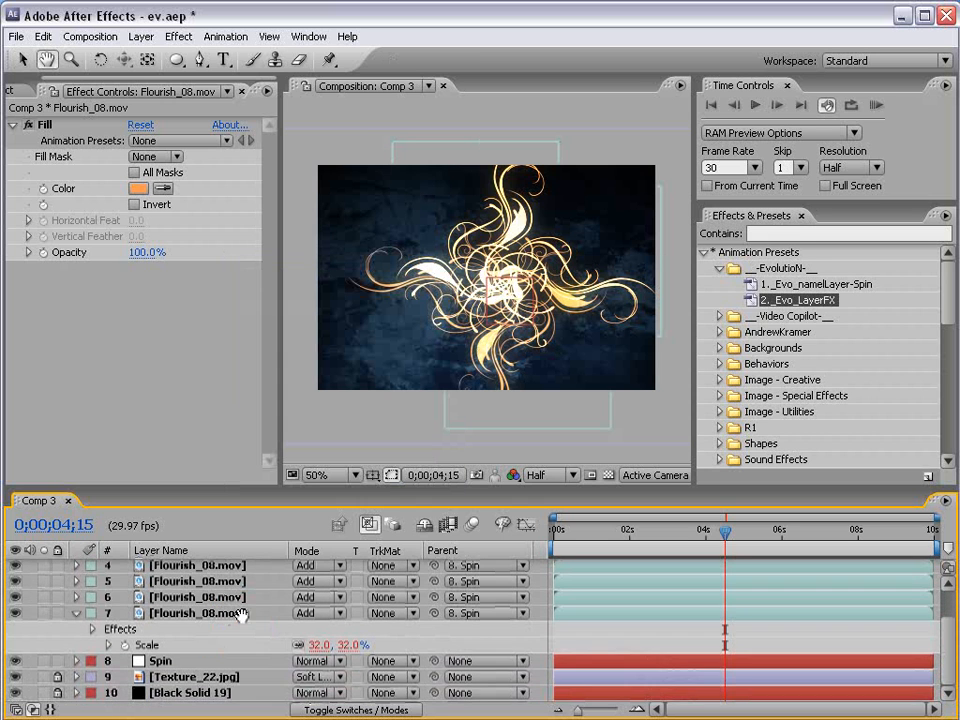
click(161, 662)
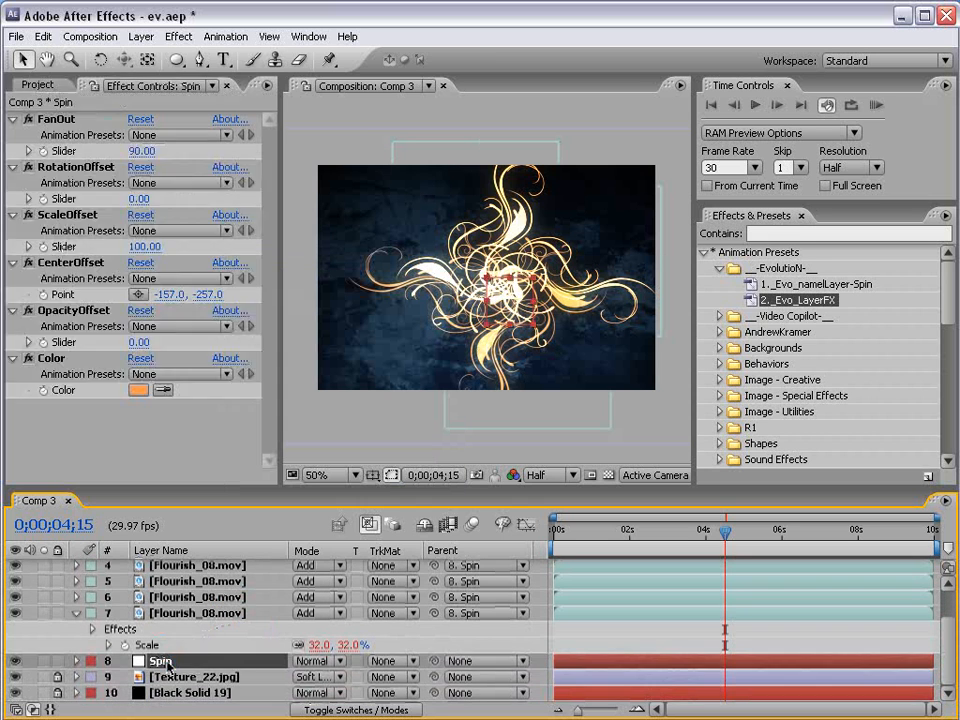
click(141, 151)
text(60)
key(Return)
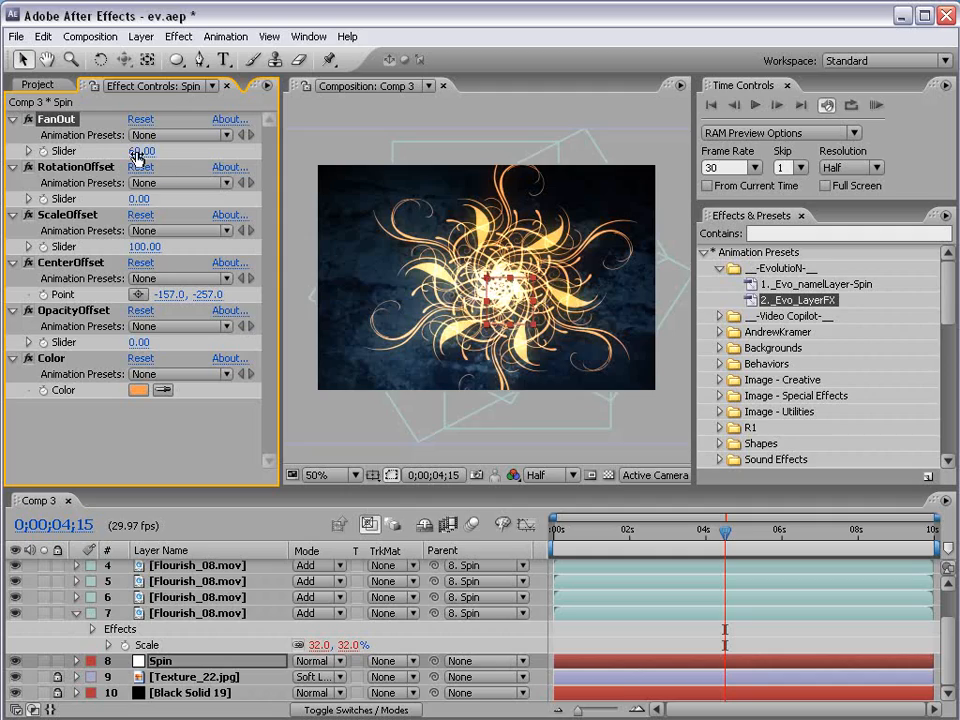
Step: Try other FanOut and RotationOffset values on the Spin null, restoring FanOut to 60 and RotationOffset to 0
drag(135, 151, 176, 150)
click(144, 152)
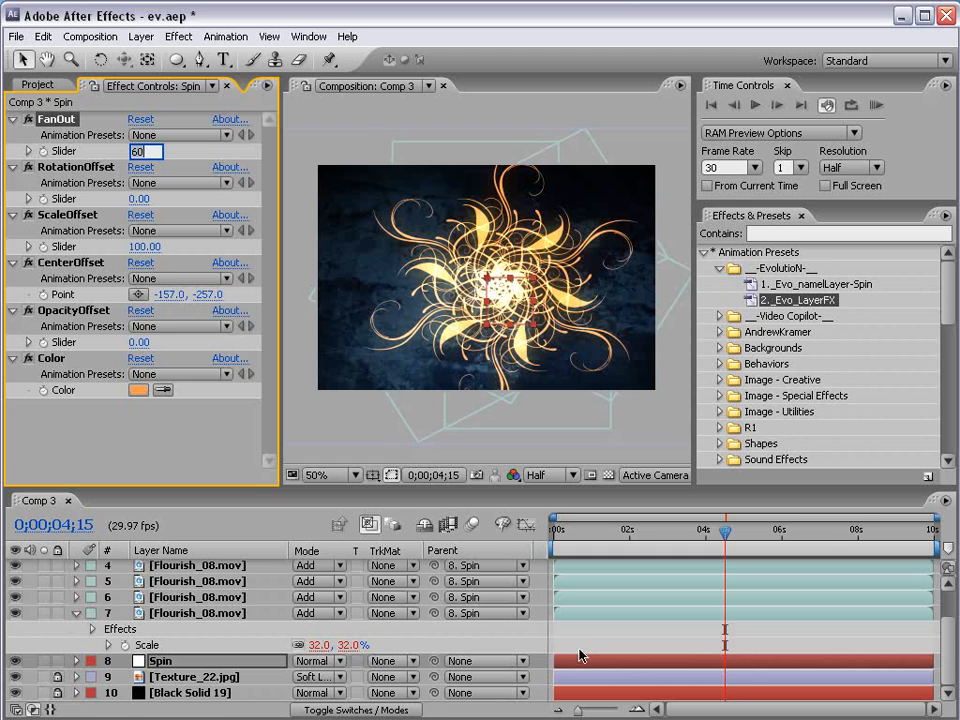
click(561, 407)
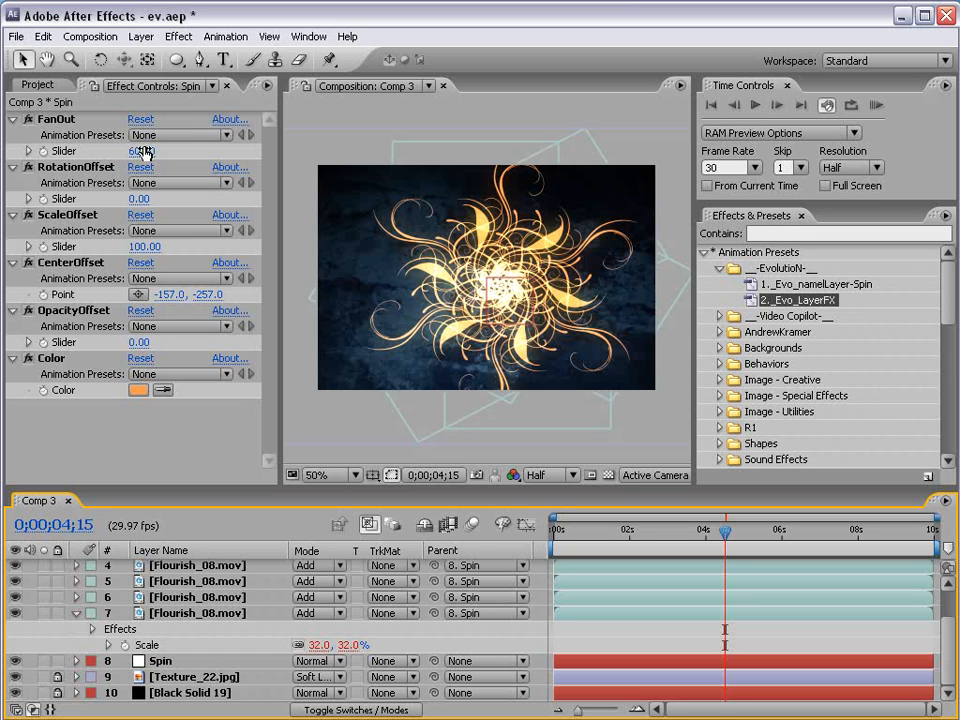
click(75, 167)
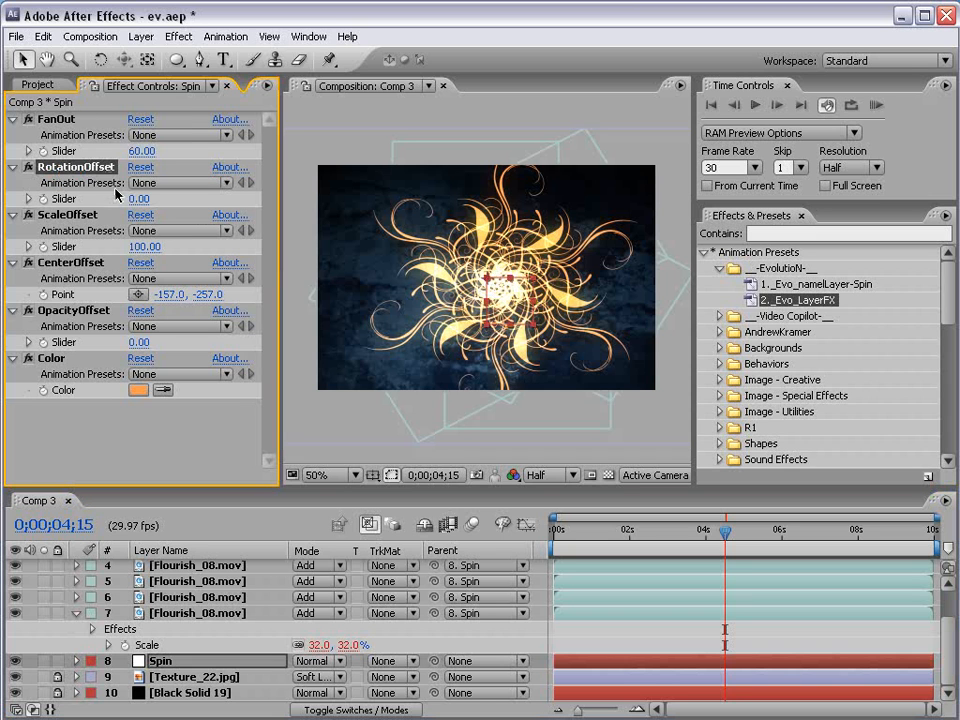
drag(137, 204, 188, 194)
Step: Reduce the Spin null's ScaleOffset to 86 and check the smaller flourishes in the enlarged composition view
click(62, 222)
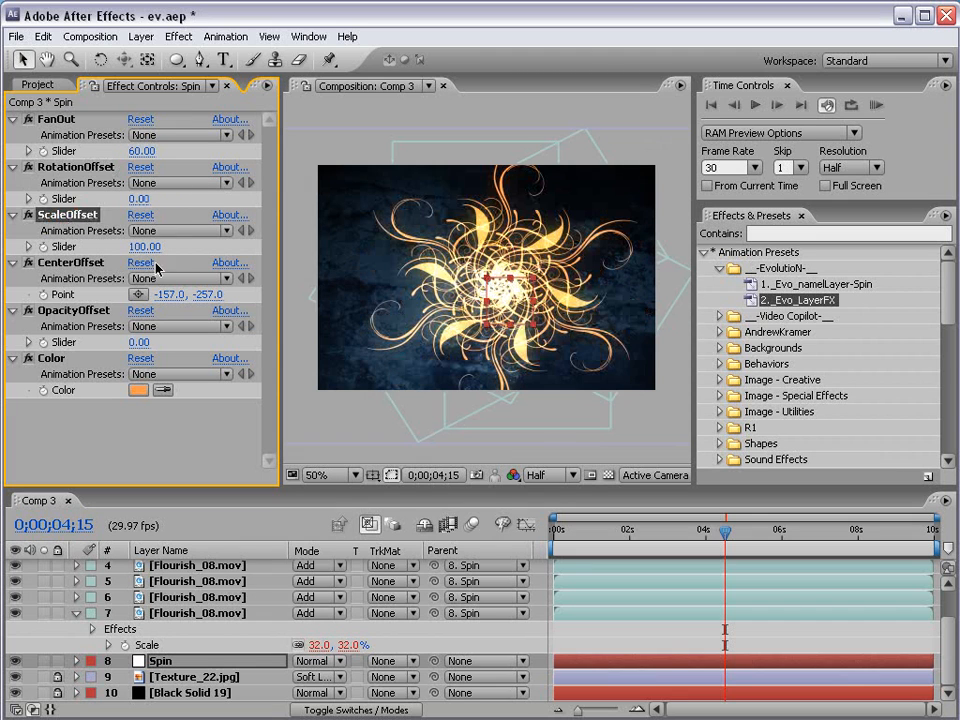
mouse_move(142, 246)
mouse_down()
mouse_move(105, 250)
mouse_move(138, 257)
mouse_up()
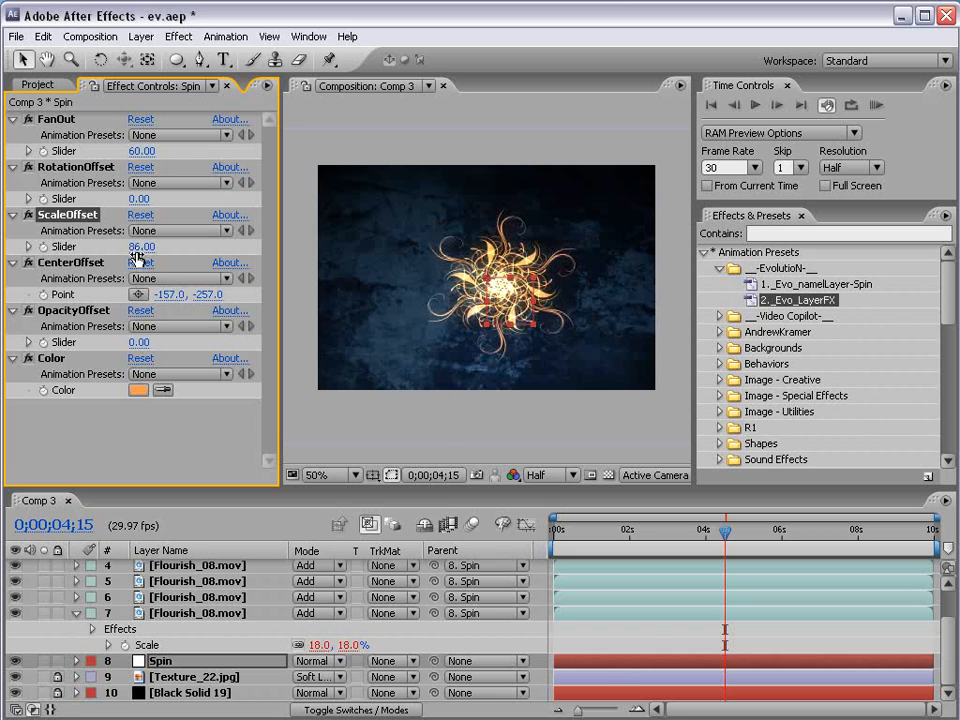
click(654, 621)
key(grave)
key(grave)
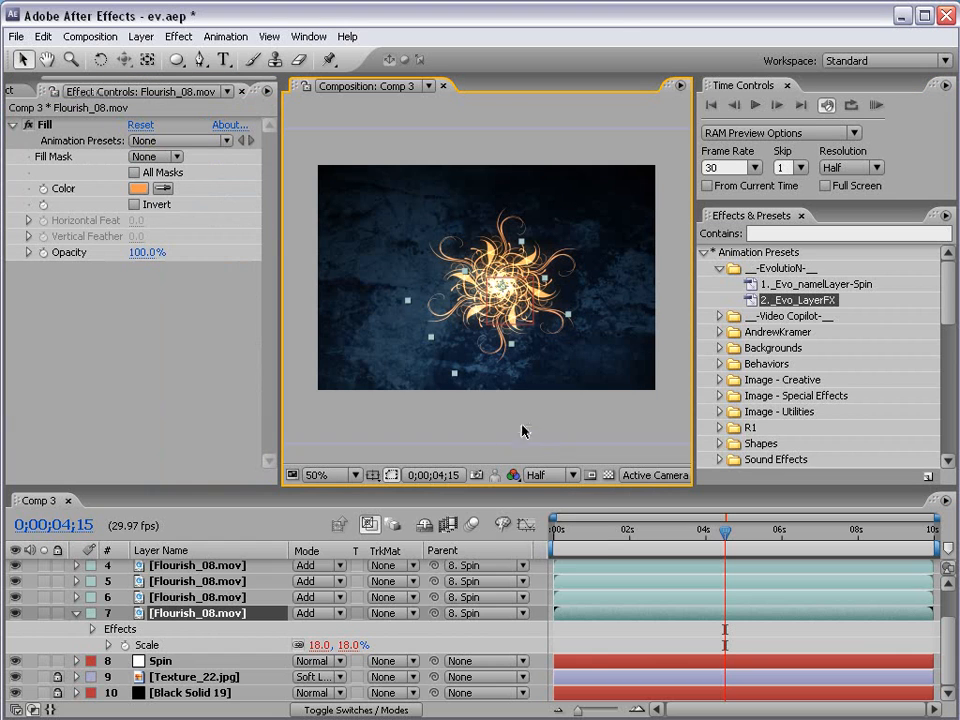
Step: Set the composition view to Full resolution and inspect the flourish pattern enlarged
click(551, 479)
click(549, 497)
key(grave)
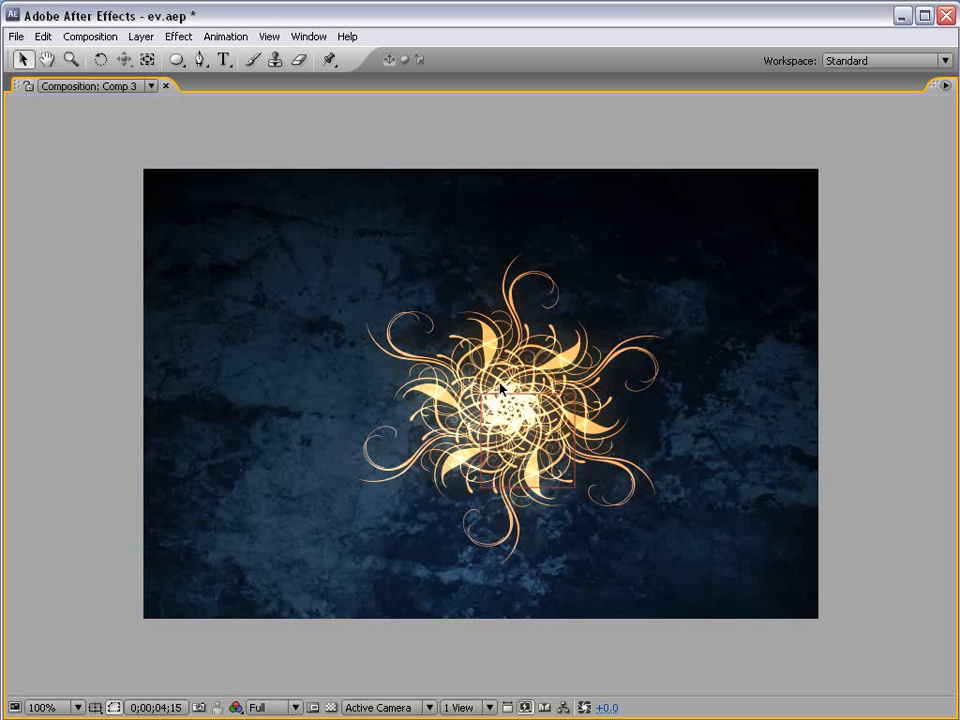
key(grave)
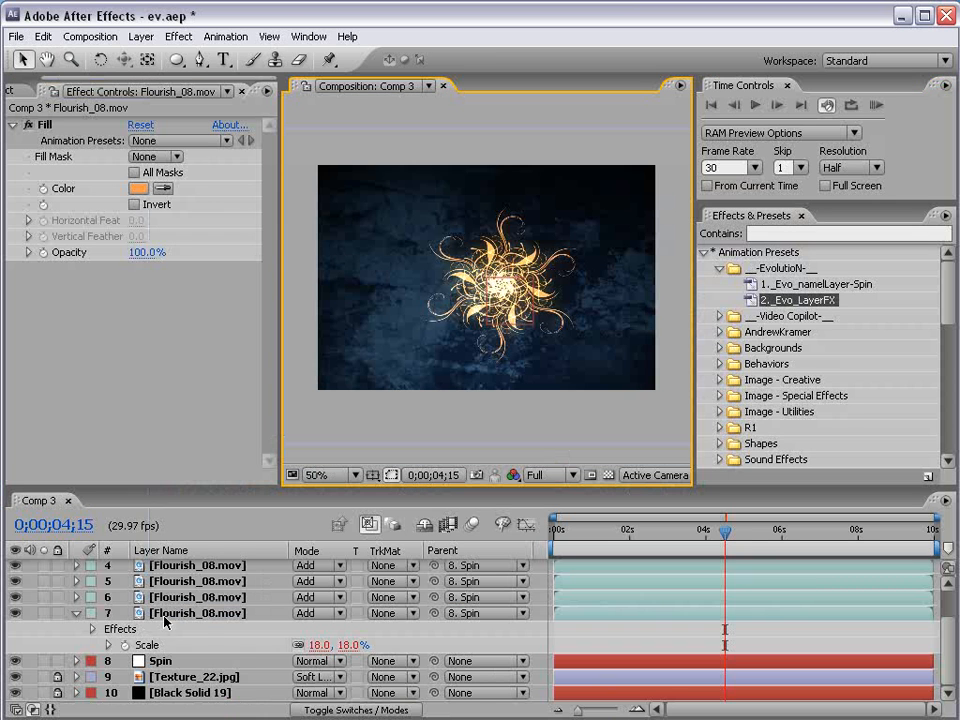
Step: Try an OpacityOffset of -43 on the Spin null and restore it to 0
click(168, 661)
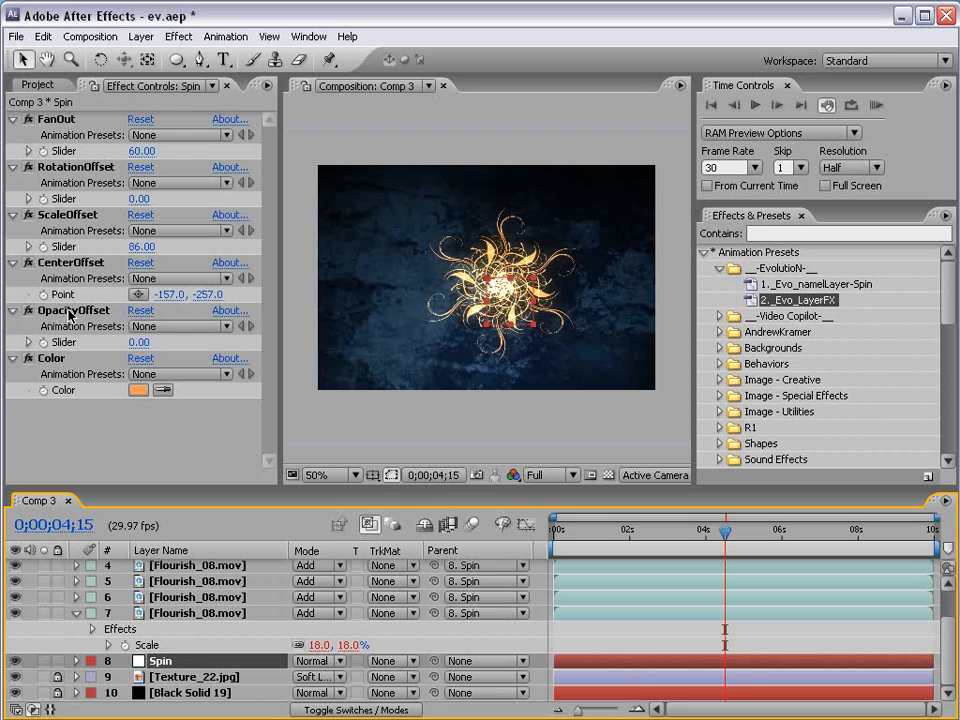
drag(142, 352, 99, 352)
scroll(494, 302, up, 2)
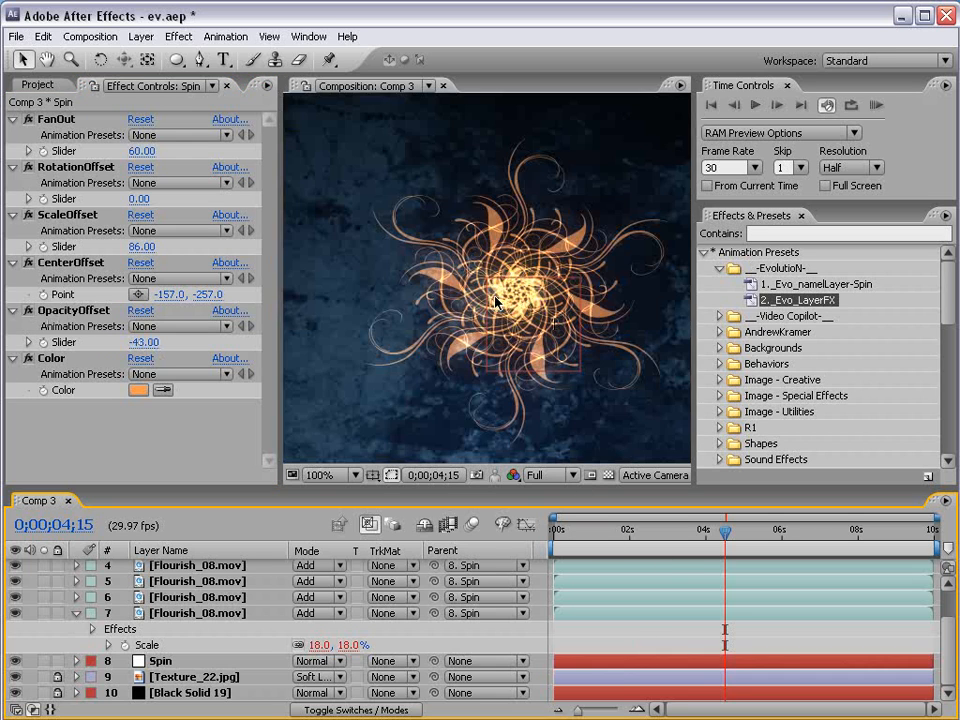
click(141, 342)
text(0)
key(Return)
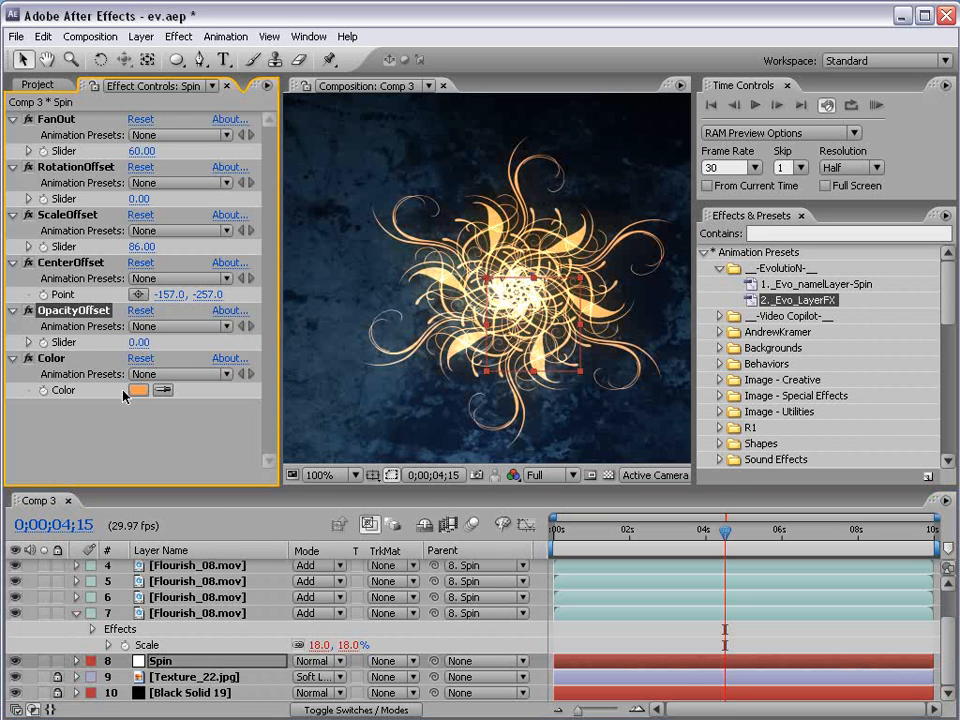
Step: Recolor all flourishes light purple through the Spin null's Color control and check the composition view
click(137, 390)
drag(501, 578, 503, 542)
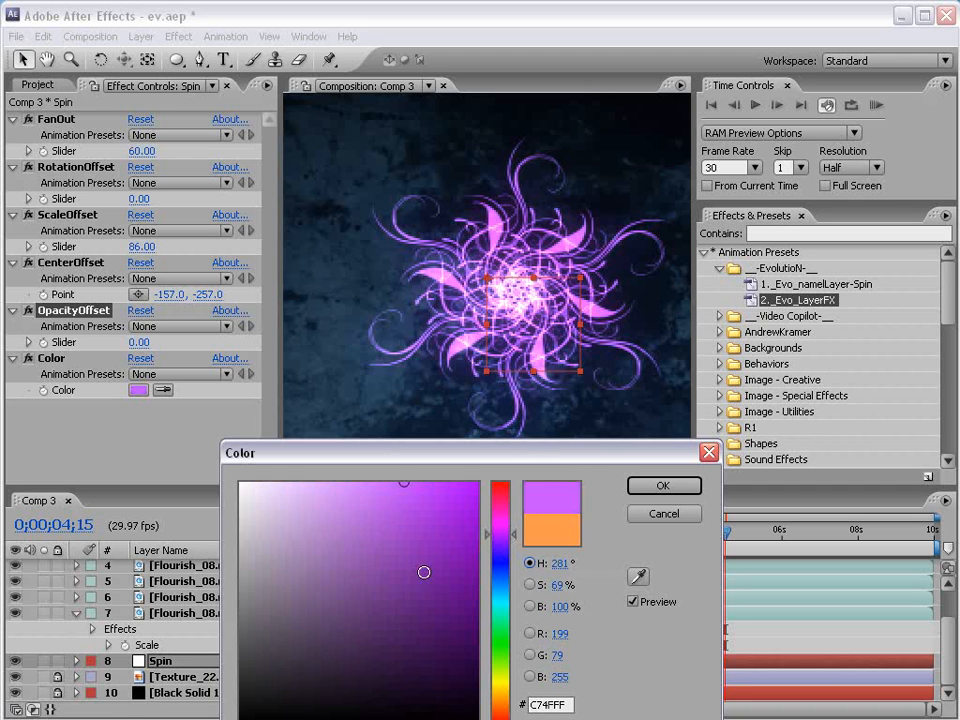
mouse_move(399, 507)
mouse_down()
mouse_move(403, 471)
mouse_move(515, 537)
mouse_up()
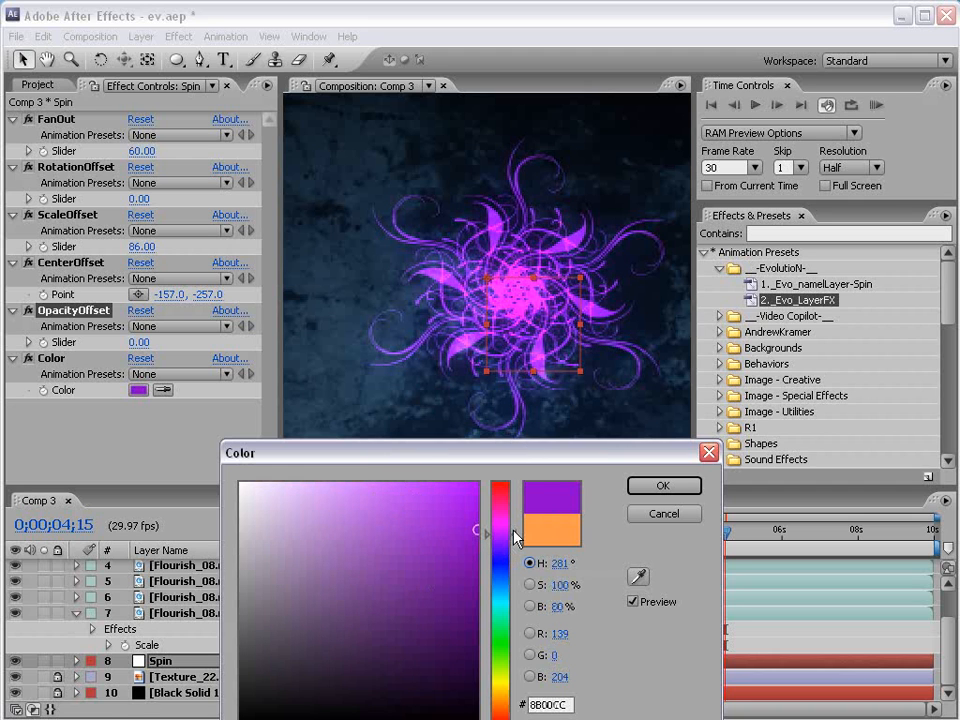
mouse_move(390, 505)
mouse_down()
mouse_move(388, 476)
mouse_move(407, 489)
mouse_move(414, 476)
mouse_move(403, 482)
mouse_up()
click(648, 484)
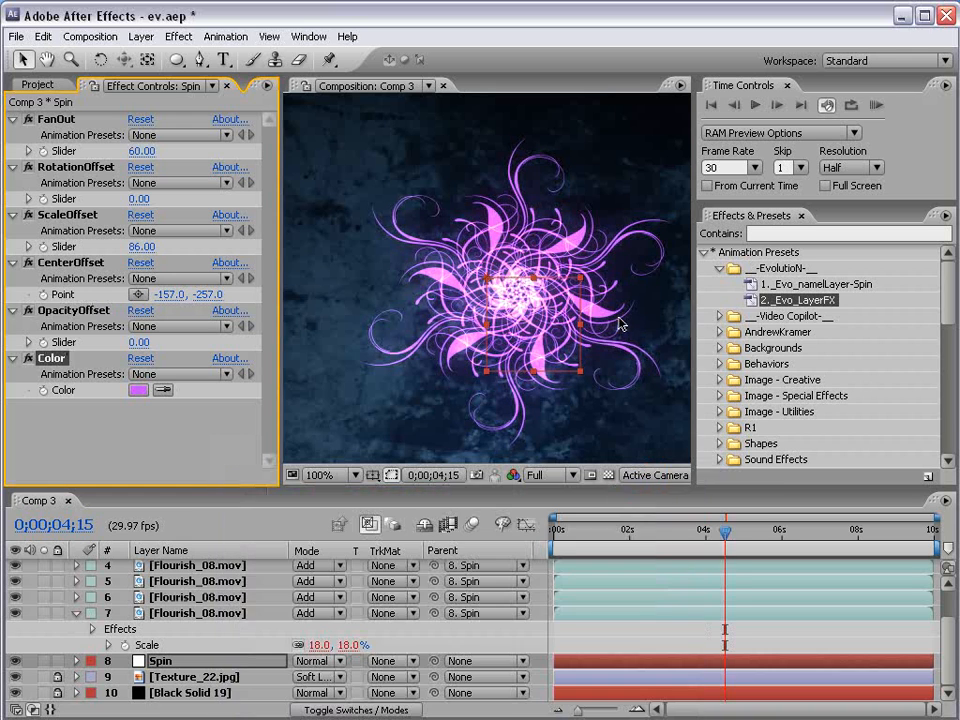
key(grave)
key(slash)
key(grave)
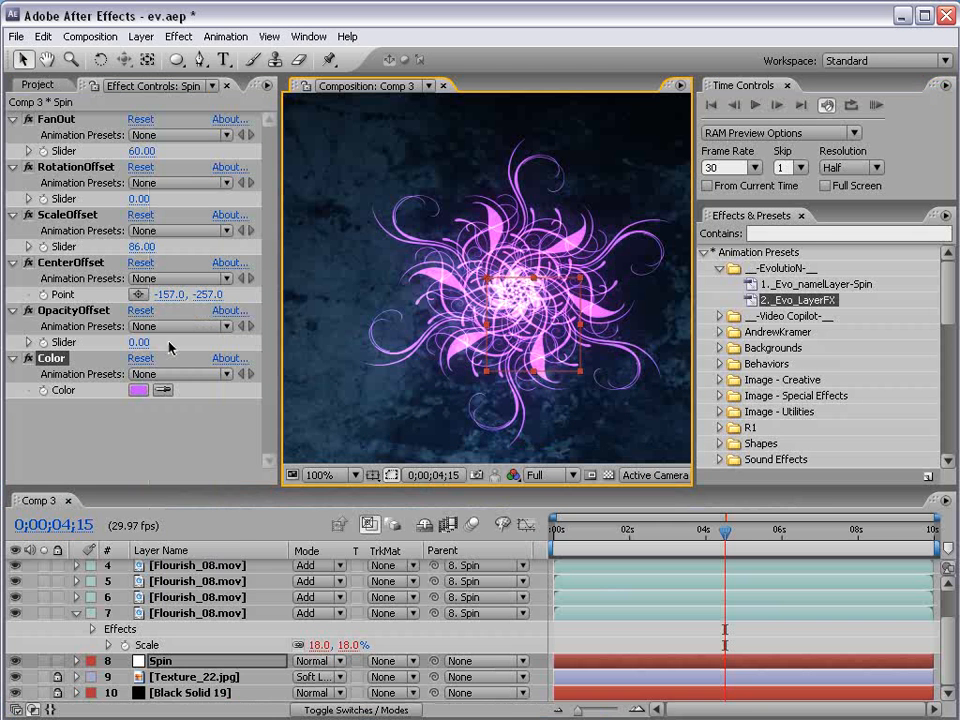
Step: Change the Spin null's Color control to light blue
click(139, 390)
click(507, 568)
drag(507, 568, 507, 594)
click(664, 485)
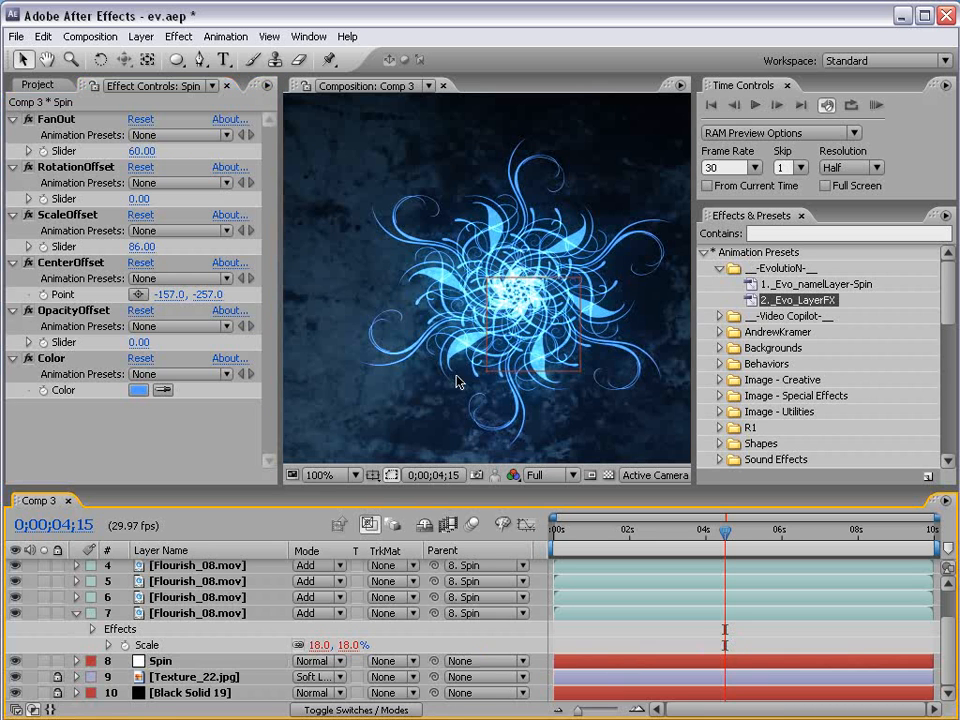
Step: Reduce the Scale of the alternate flourish layers 2, 4 and 6 to 13%
scroll(85, 640, up, 3)
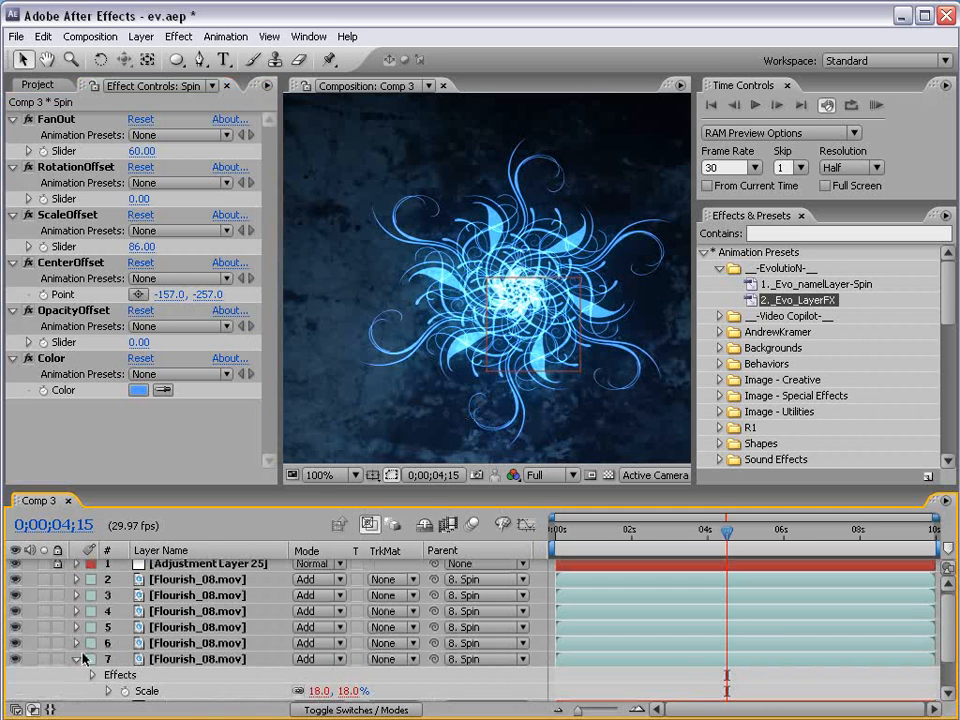
click(76, 660)
drag(481, 318, 432, 257)
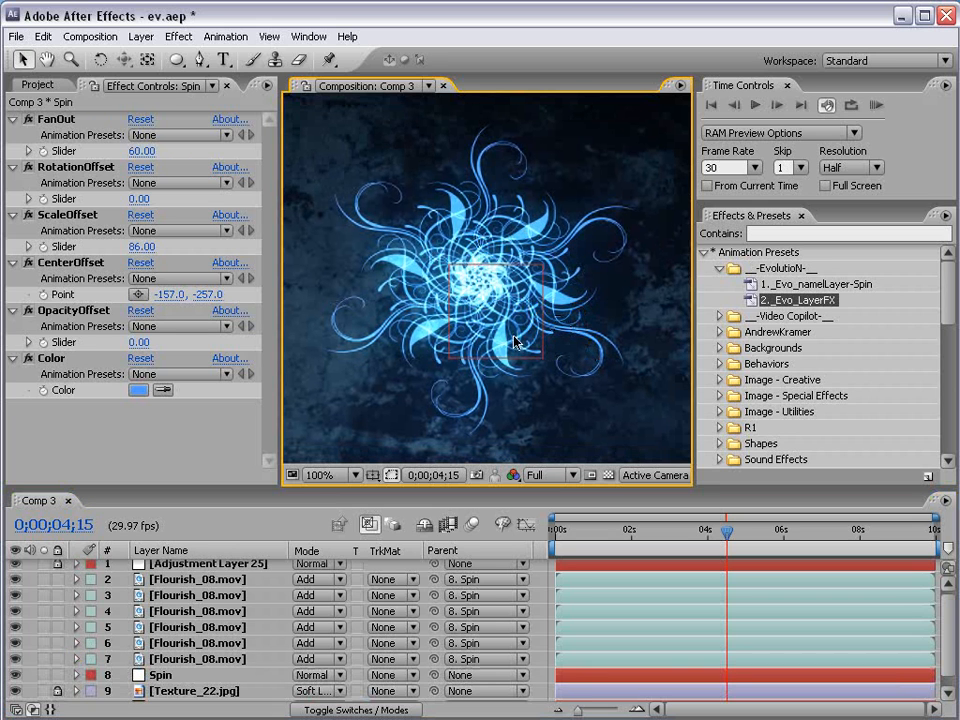
click(165, 580)
ctrl+click(165, 612)
ctrl+click(162, 644)
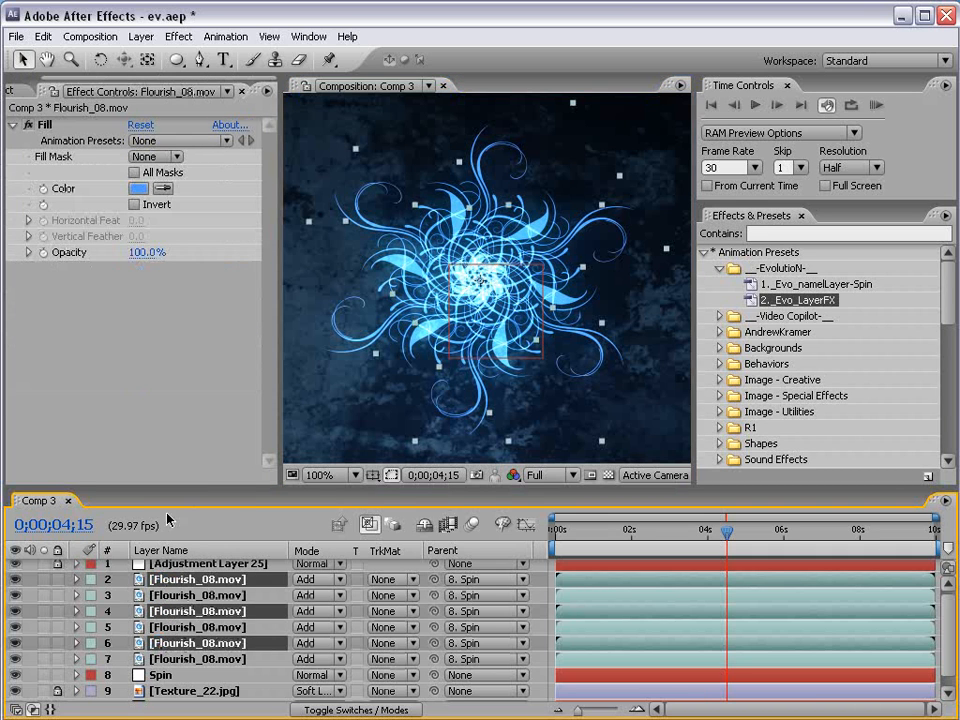
drag(272, 488, 246, 450)
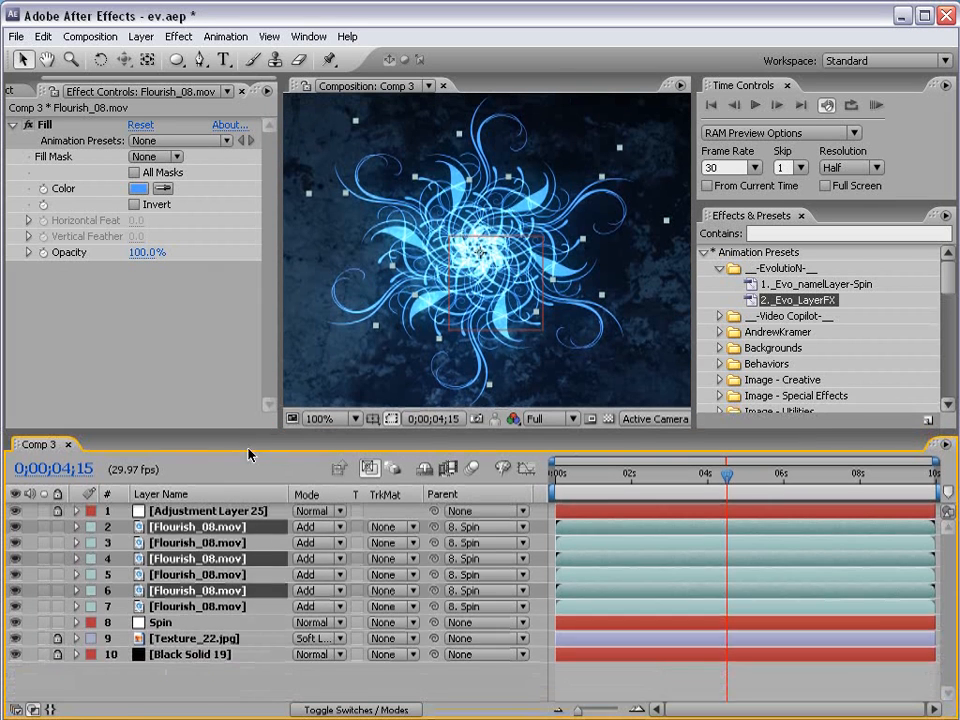
key(s)
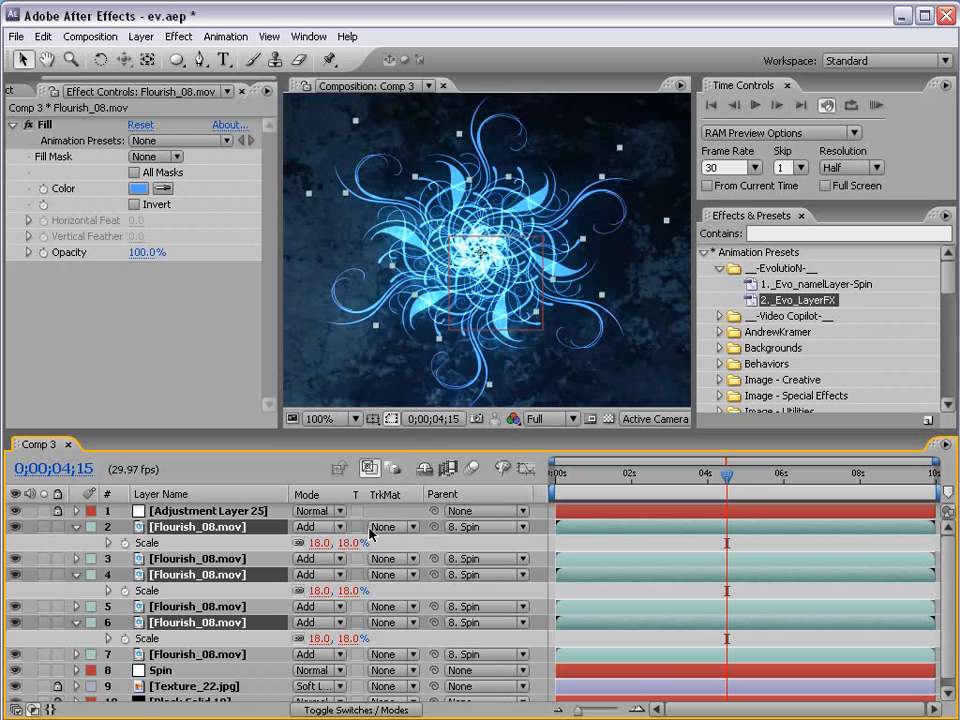
mouse_move(350, 545)
mouse_down()
mouse_move(388, 545)
mouse_move(345, 545)
mouse_up()
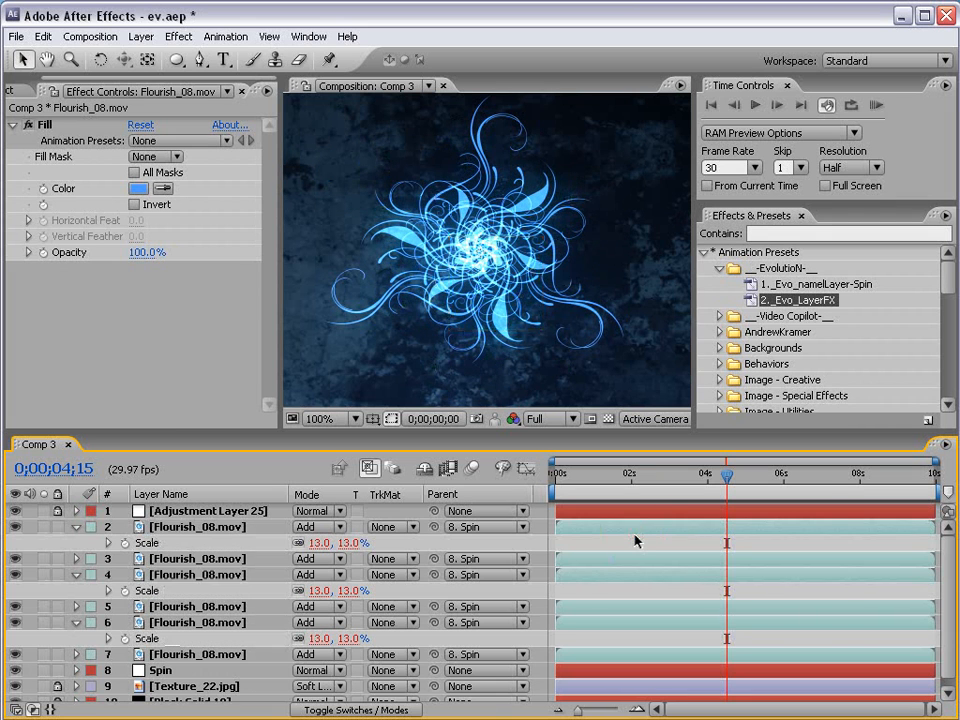
Step: Run a RAM preview of the flourish animation and try a FanOut of 27 on the Spin null
key(KP_0)
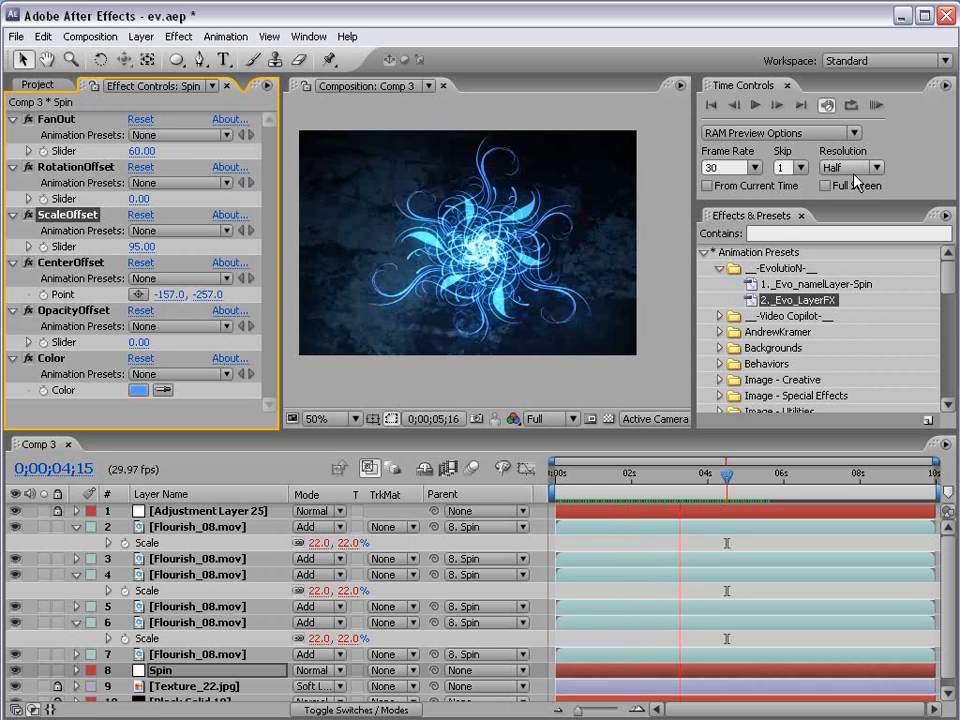
key(space)
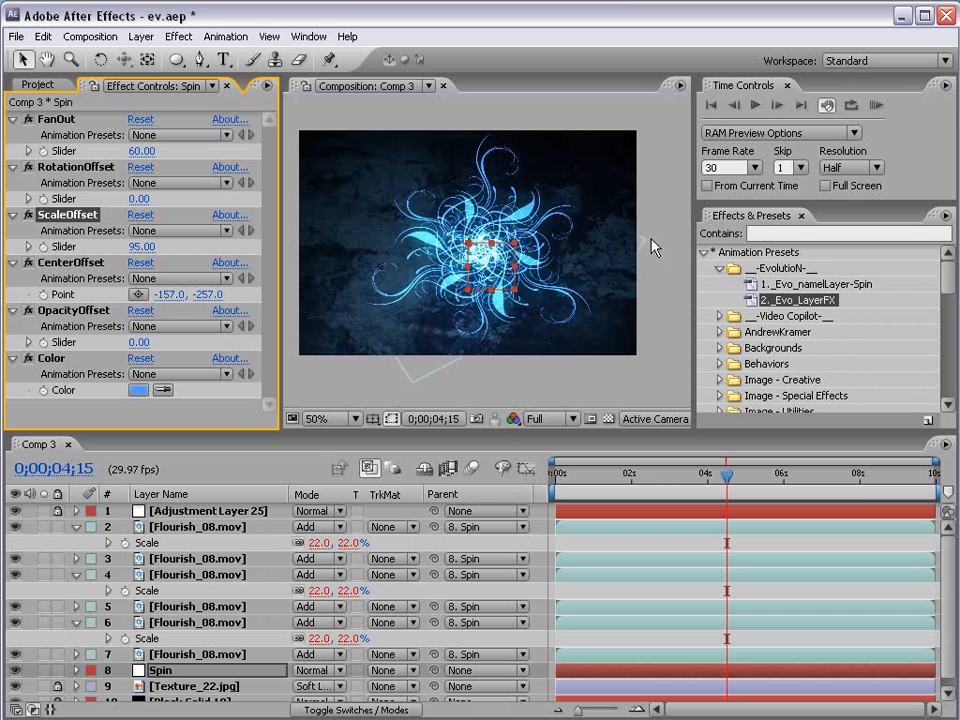
click(158, 673)
drag(145, 155, 110, 147)
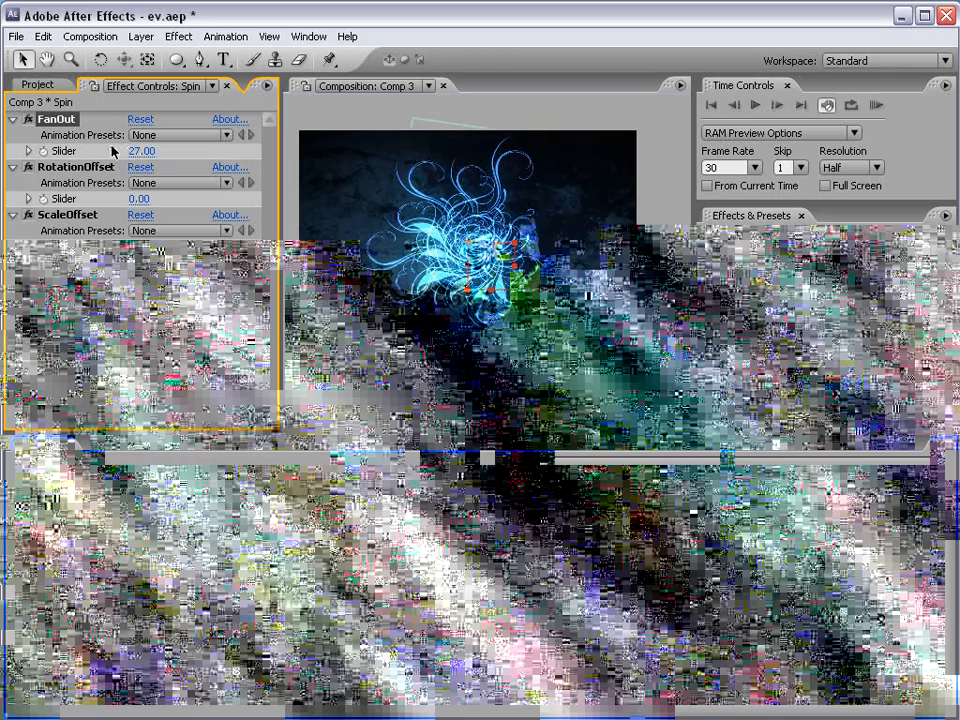
Step: Delete flourish layers 2 to 6 so that only one Flourish_08.mov layer remains, and inspect it
click(245, 527)
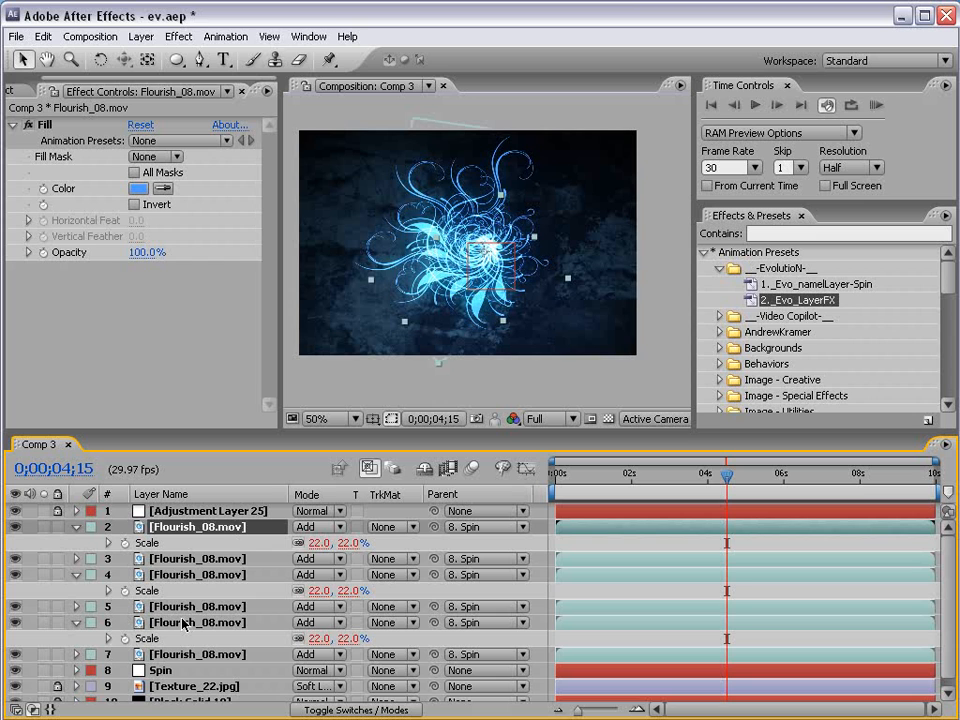
shift+click(182, 624)
key(Delete)
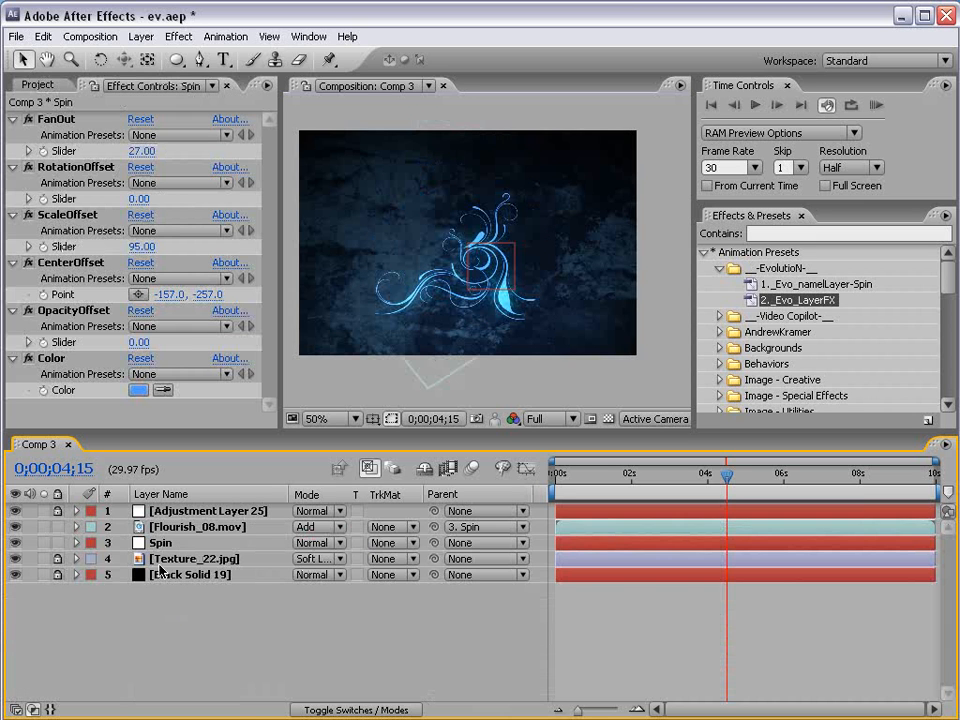
click(182, 529)
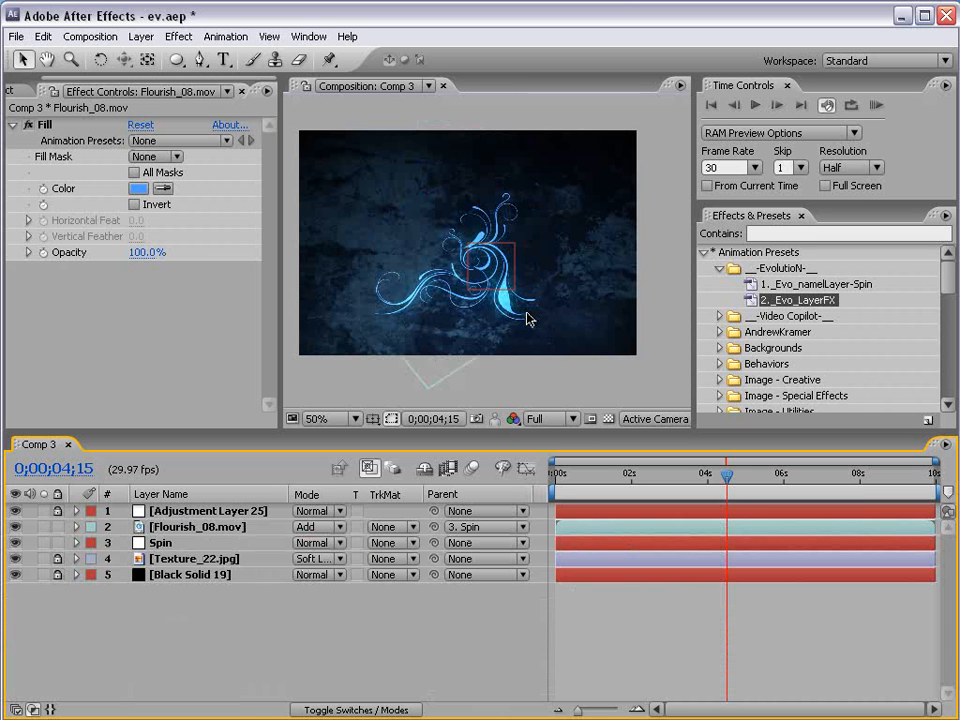
scroll(528, 318, up, 2)
scroll(451, 316, down, 2)
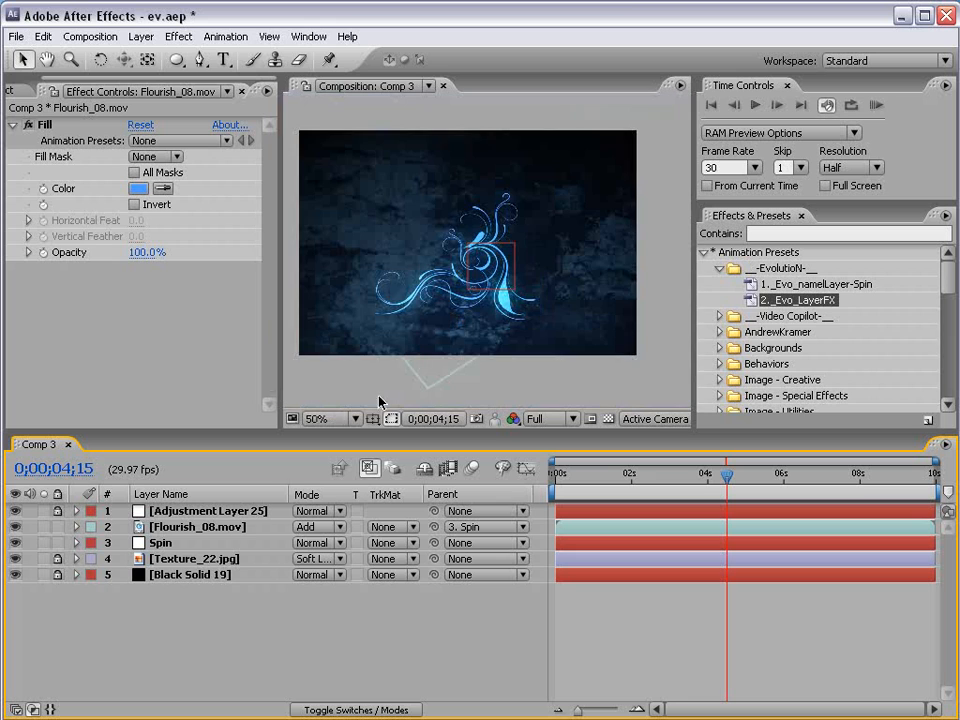
Step: Pre-compose the remaining Flourish_08.mov layer as Flourish_08.mov Comp 1, leaving all attributes in Comp 3
click(200, 530)
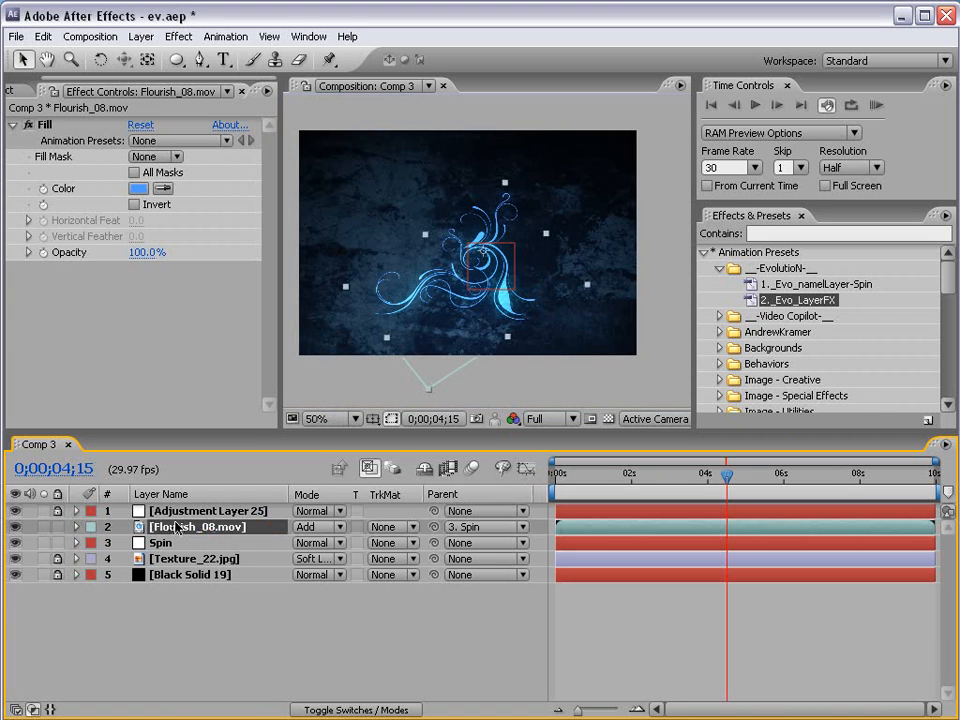
click(141, 37)
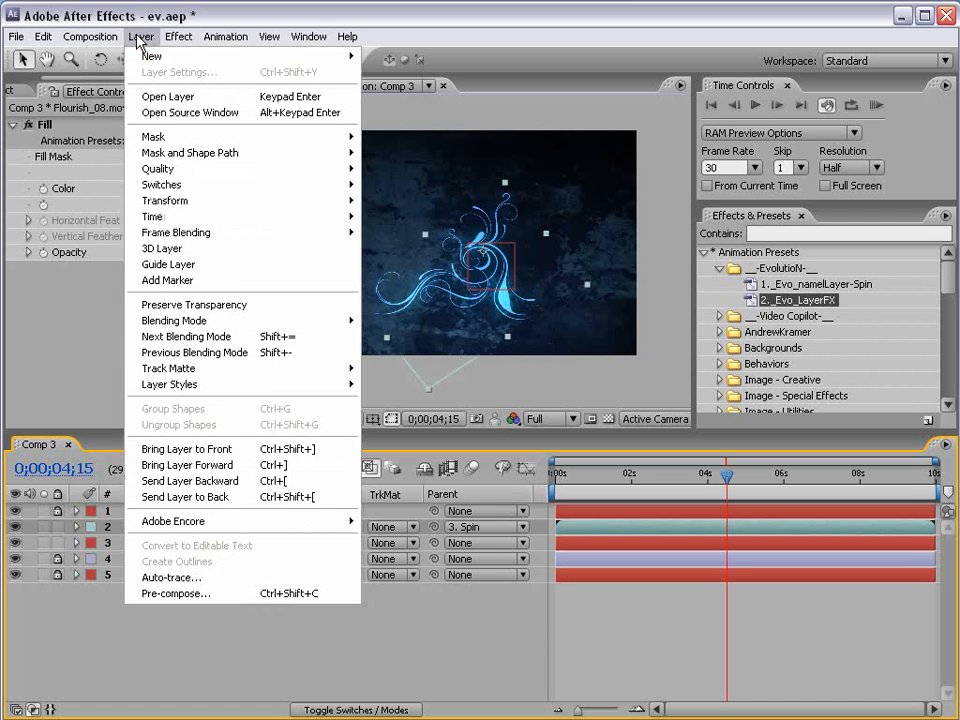
click(147, 594)
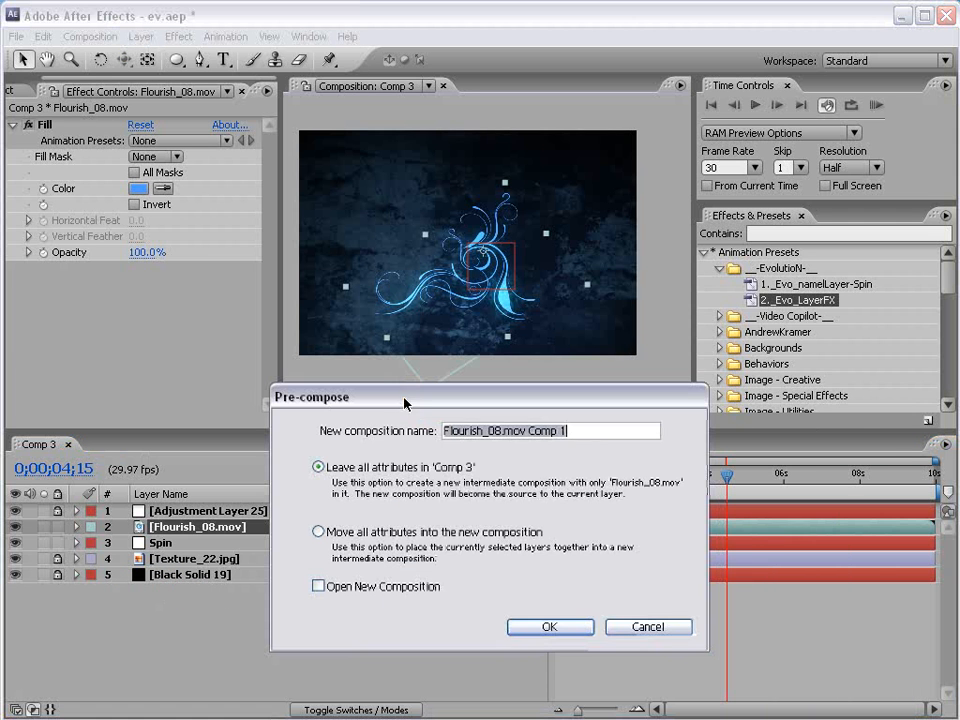
click(363, 468)
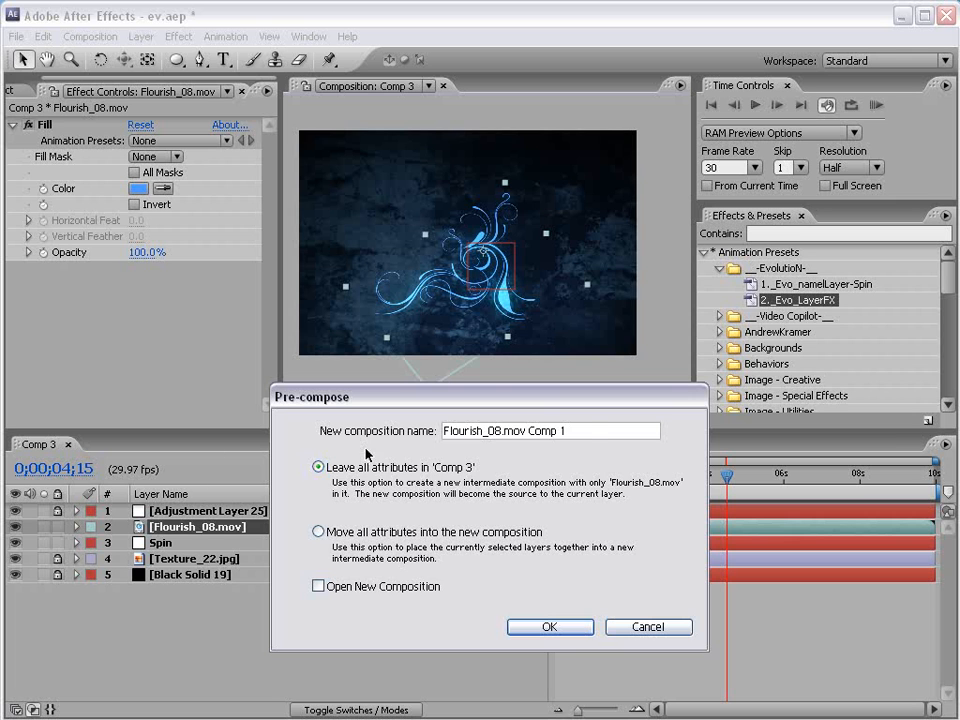
click(545, 626)
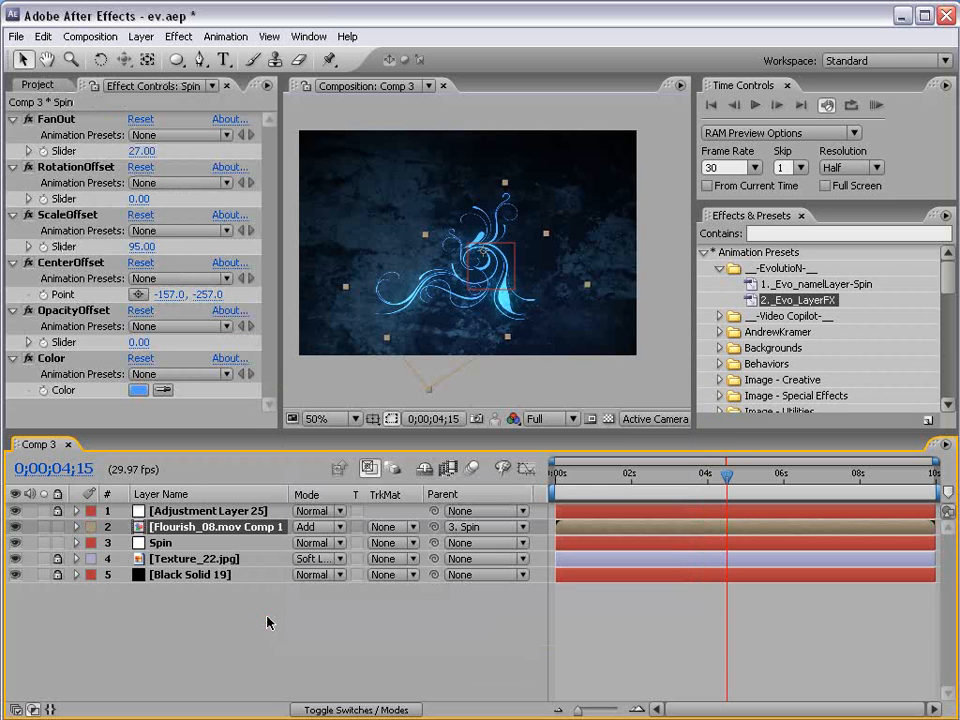
Step: Duplicate the Flourish_08.mov Comp 1 layer three times to make four copies
click(187, 529)
key(ctrl+d)
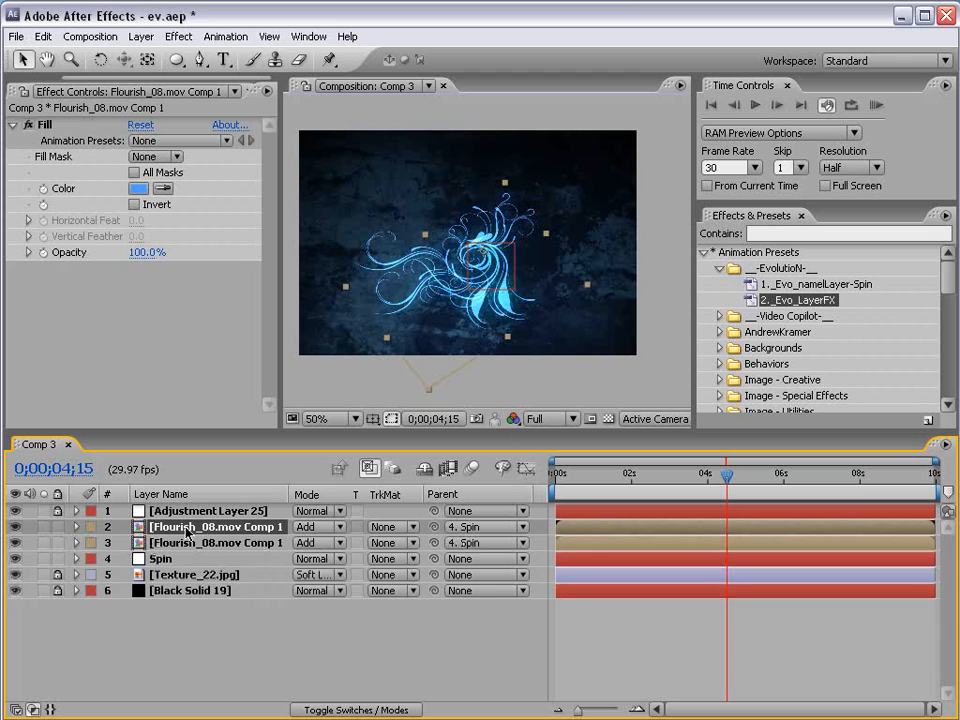
key(ctrl+d)
key(ctrl+d)
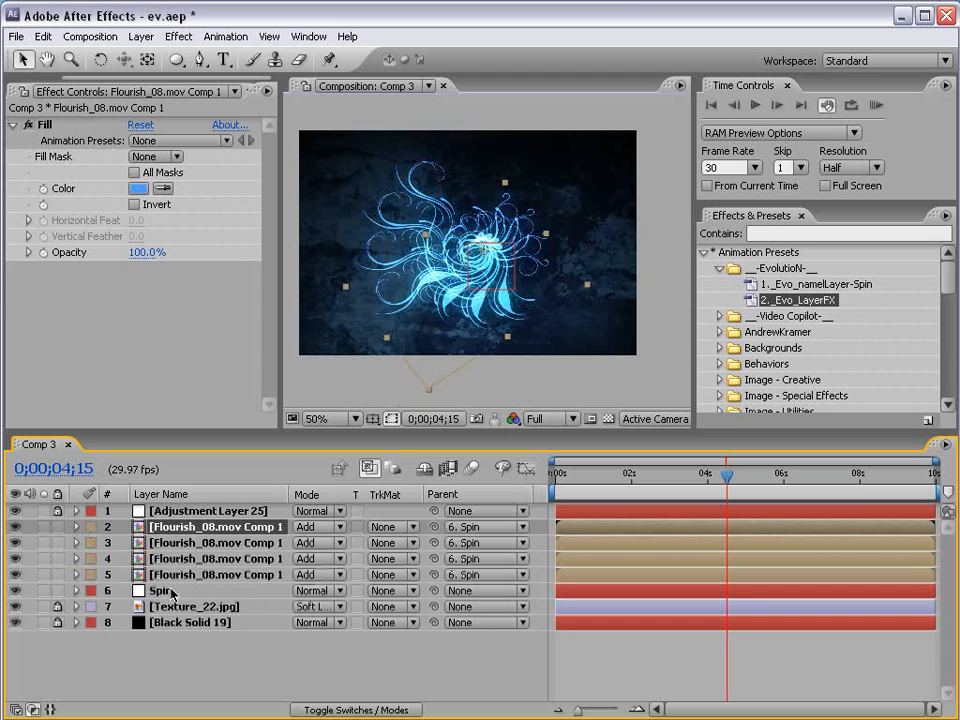
Step: Set the Spin null's FanOut to 90 and scrub the timeline to 0;00;02;23 to check the result
click(172, 594)
click(139, 150)
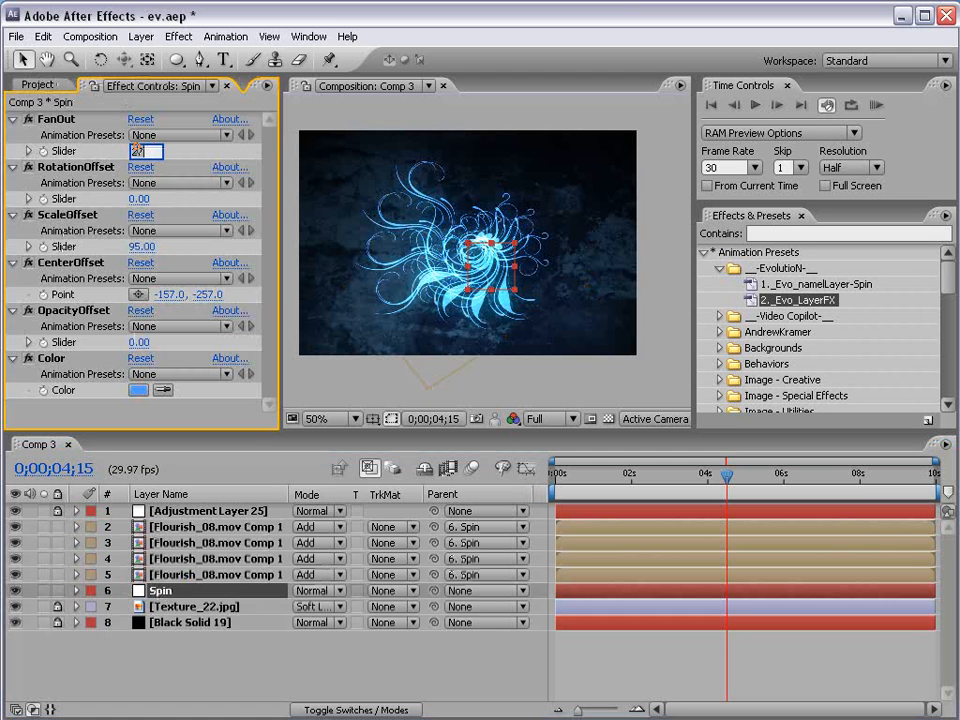
text(90)
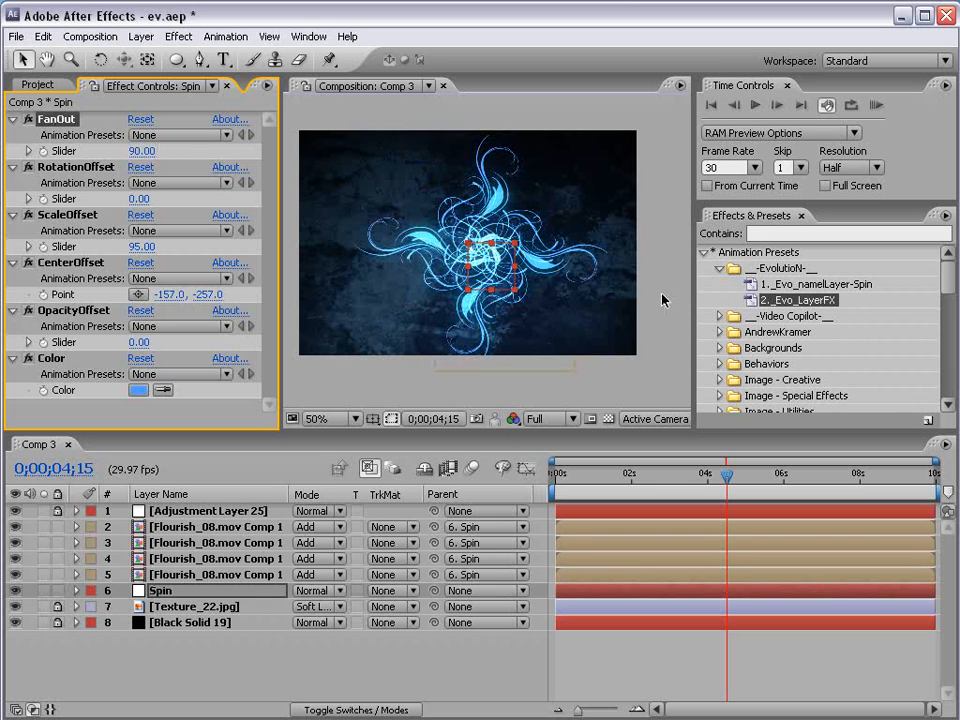
drag(577, 475, 679, 553)
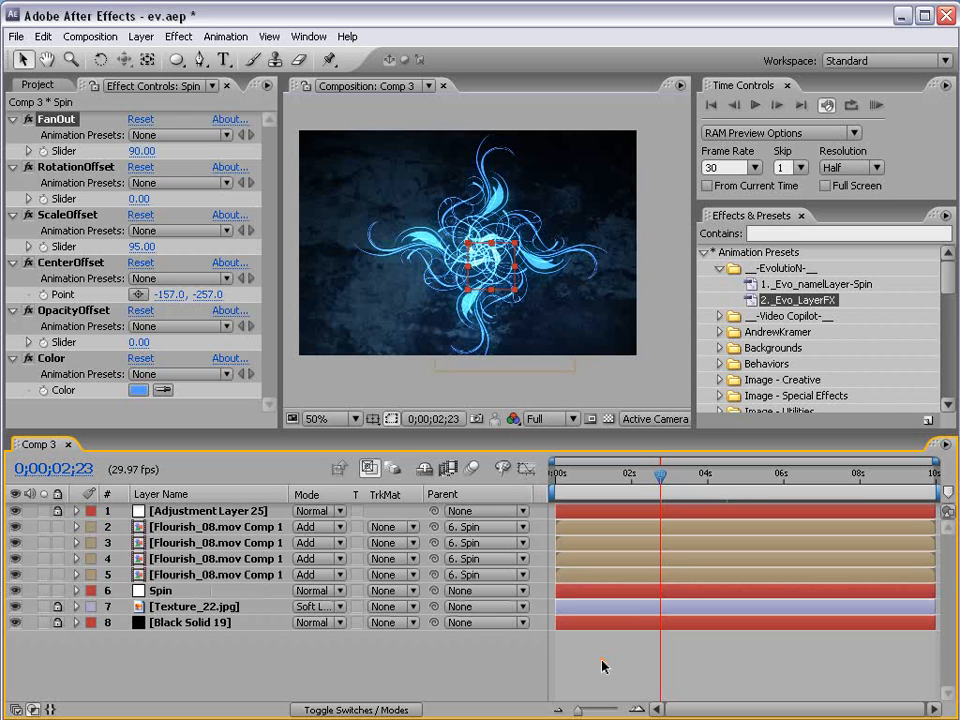
Step: Open the Flourish_08.mov Comp 1 precomposition, look back at its copies in Comp 3, and return to it
double_click(189, 526)
click(38, 444)
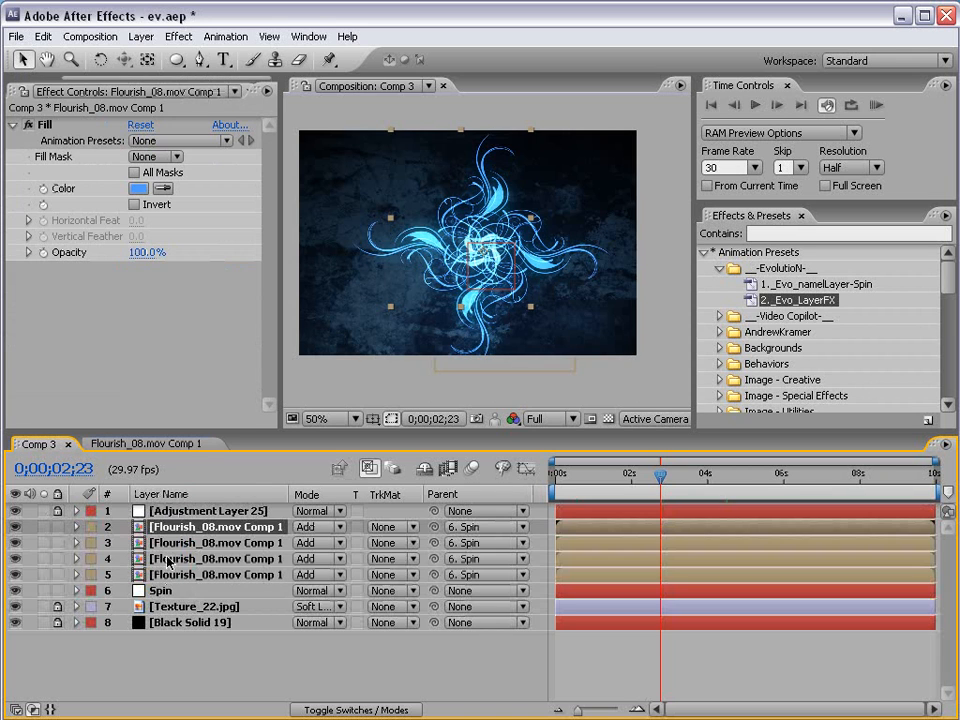
click(100, 444)
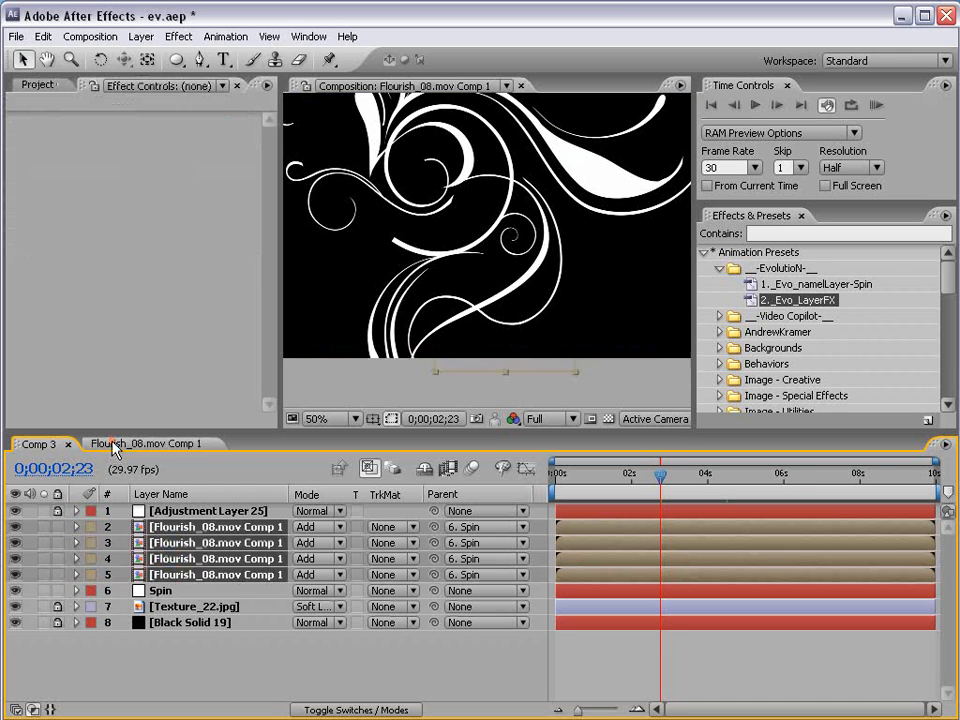
Step: Select the Flourish_08.mov layer and scrub the precomposition to 0;00;05;08 to inspect the fully grown flourish in an enlarged view
click(172, 513)
scroll(435, 175, down, 2)
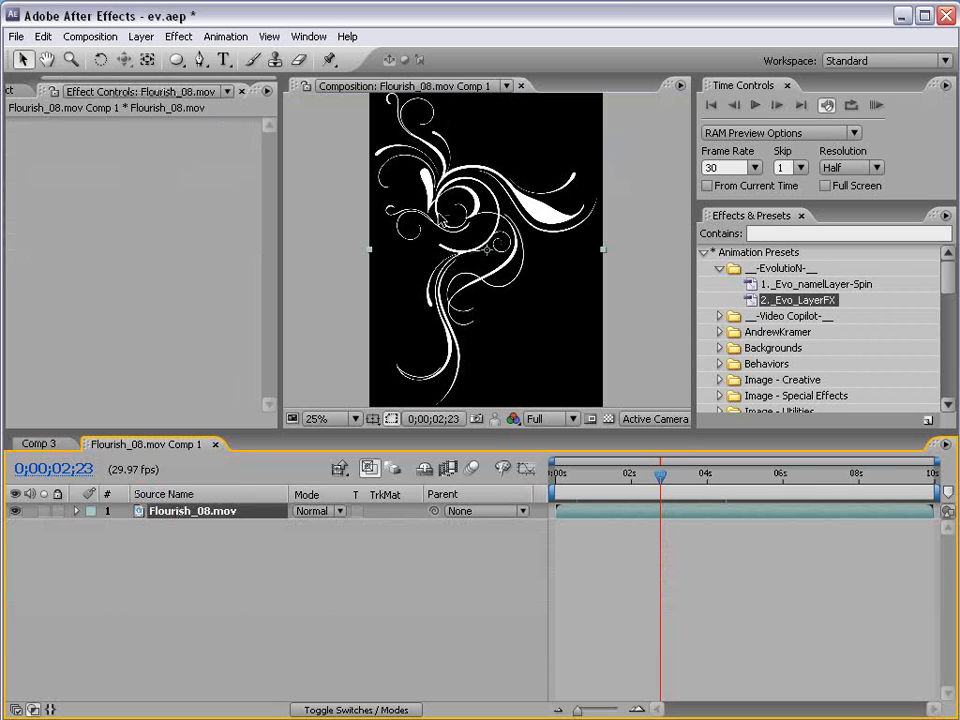
click(441, 220)
key(grave)
scroll(449, 225, up, 2)
scroll(441, 240, down, 2)
key(grave)
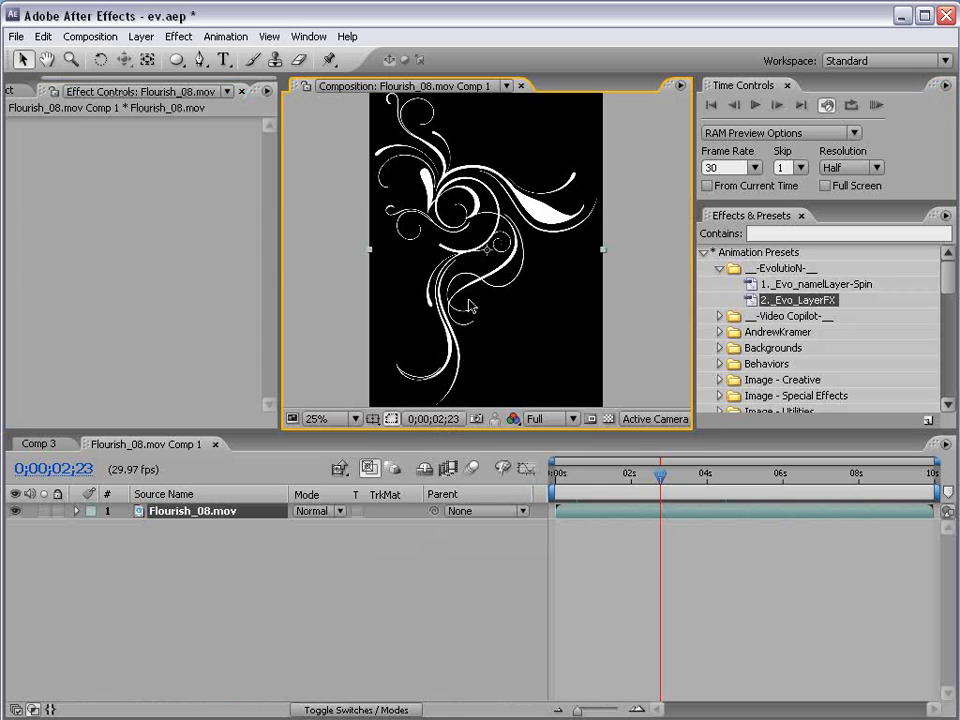
mouse_move(597, 476)
mouse_down()
mouse_move(567, 476)
mouse_move(605, 476)
mouse_up()
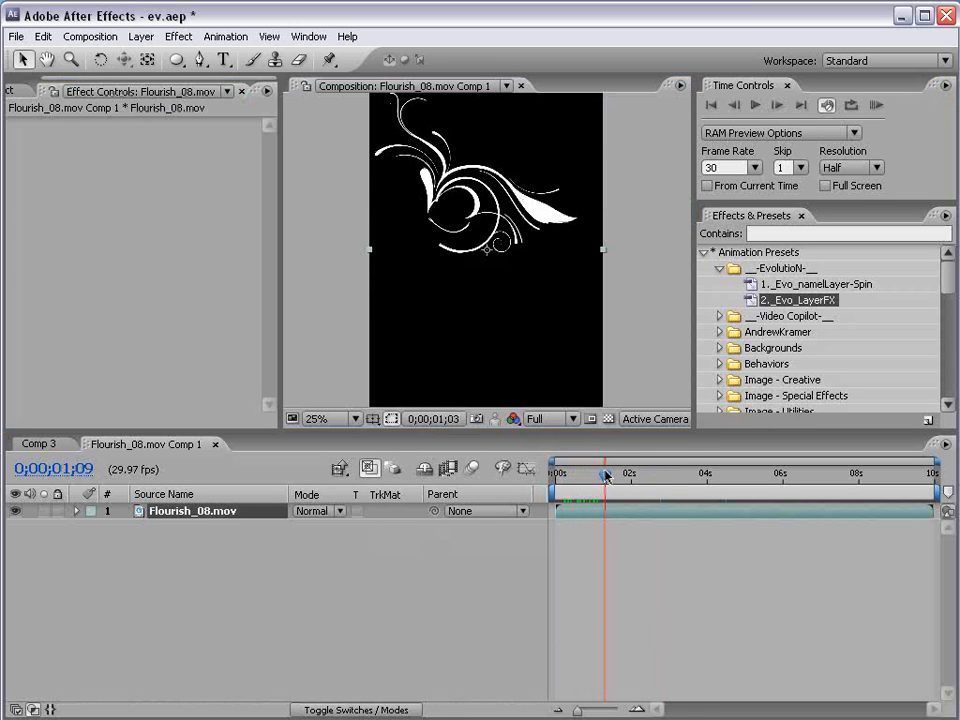
key(space)
drag(466, 197, 491, 253)
drag(606, 478, 758, 481)
key(grave)
key(space)
drag(545, 485, 542, 399)
scroll(542, 399, up, 2)
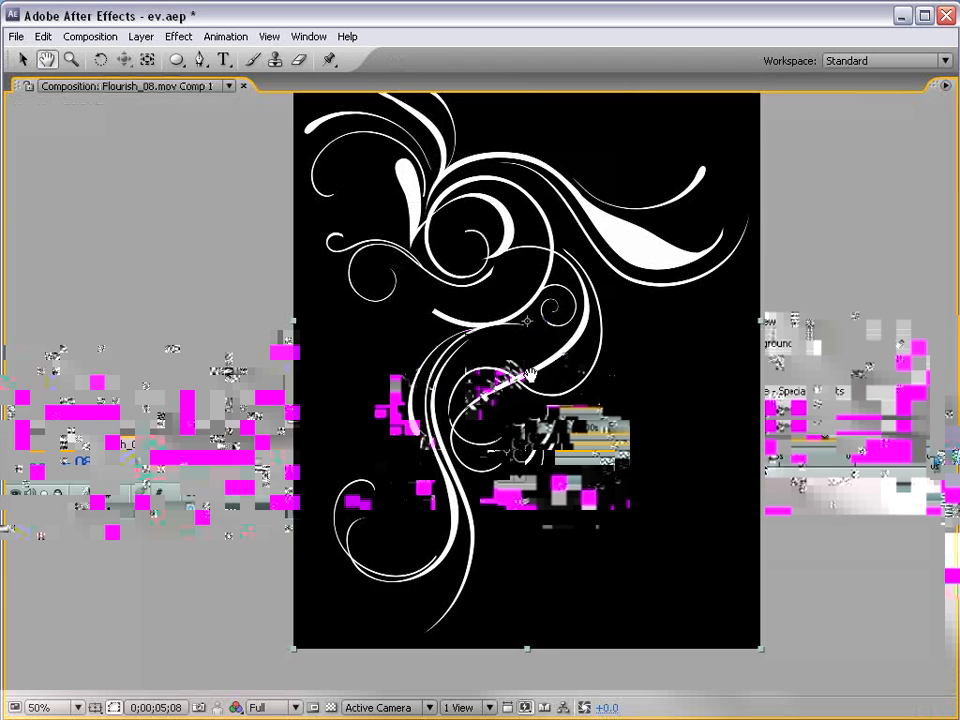
drag(506, 332, 495, 377)
drag(493, 315, 493, 339)
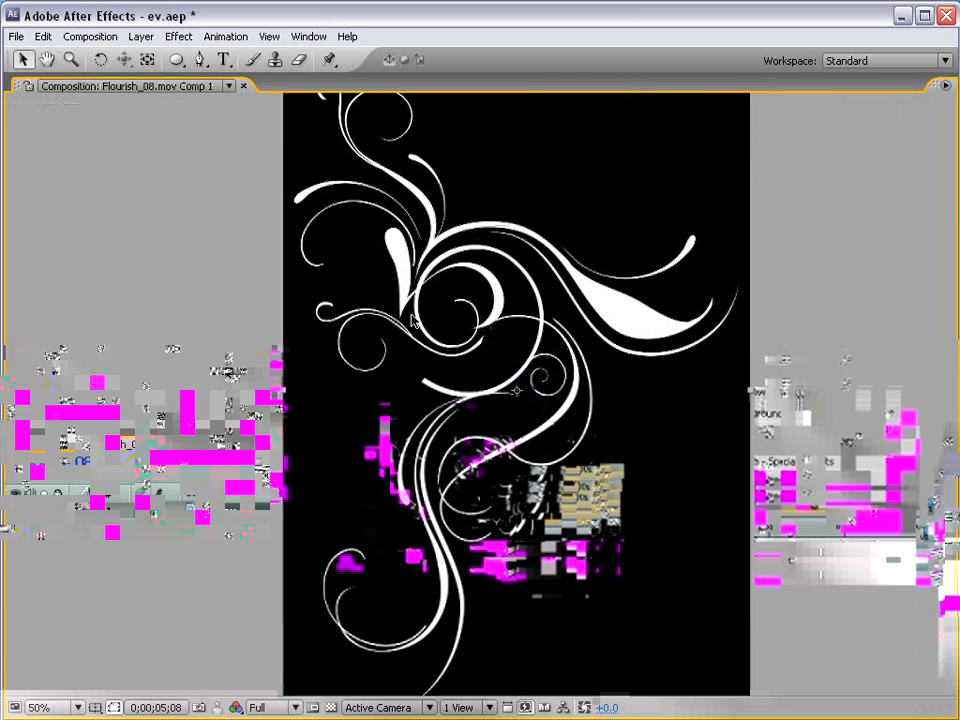
drag(340, 190, 332, 234)
Step: Draw a closed Pen tool mask on Flourish_08.mov, following the central curl's lower edge and enclosing the lower part of the flourish
click(200, 60)
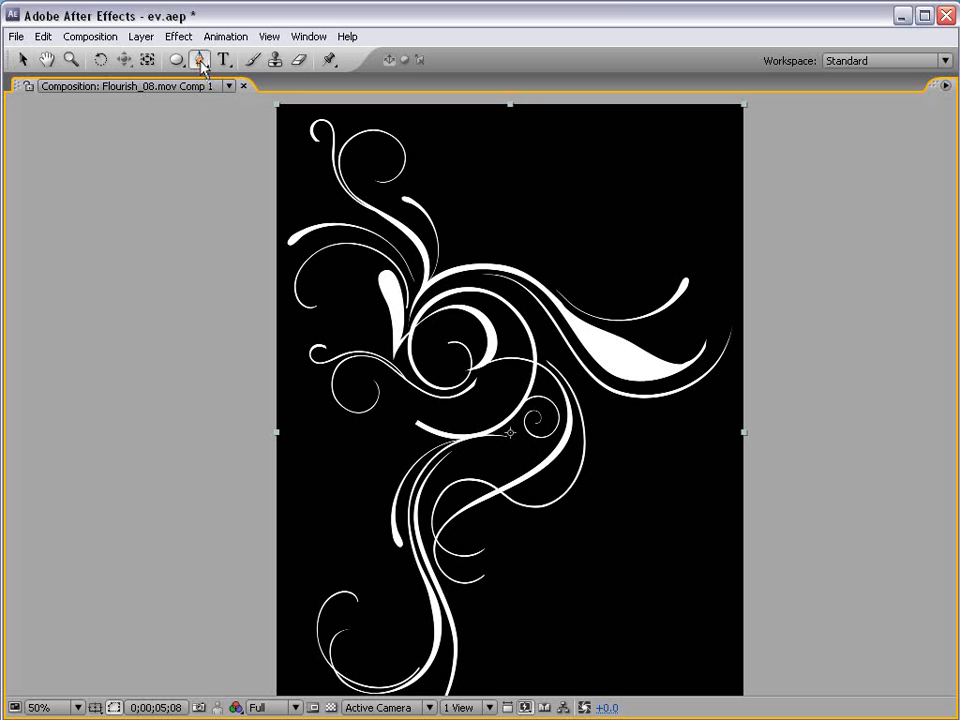
key(grave)
scroll(470, 262, down, 1)
key(space)
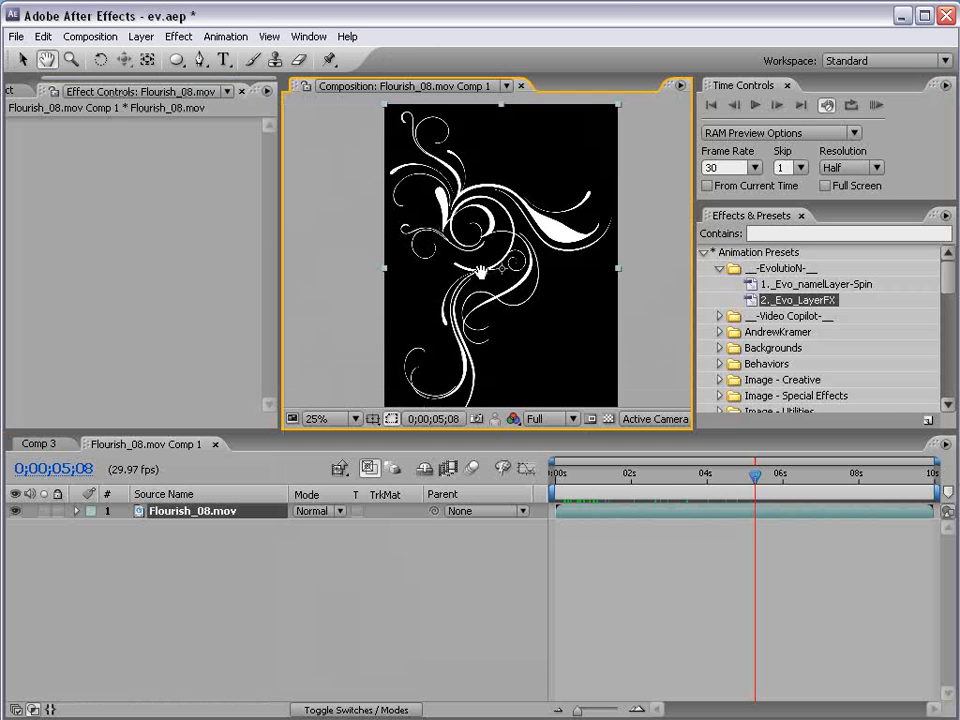
scroll(490, 262, up, 1)
drag(511, 236, 532, 172)
drag(469, 272, 472, 301)
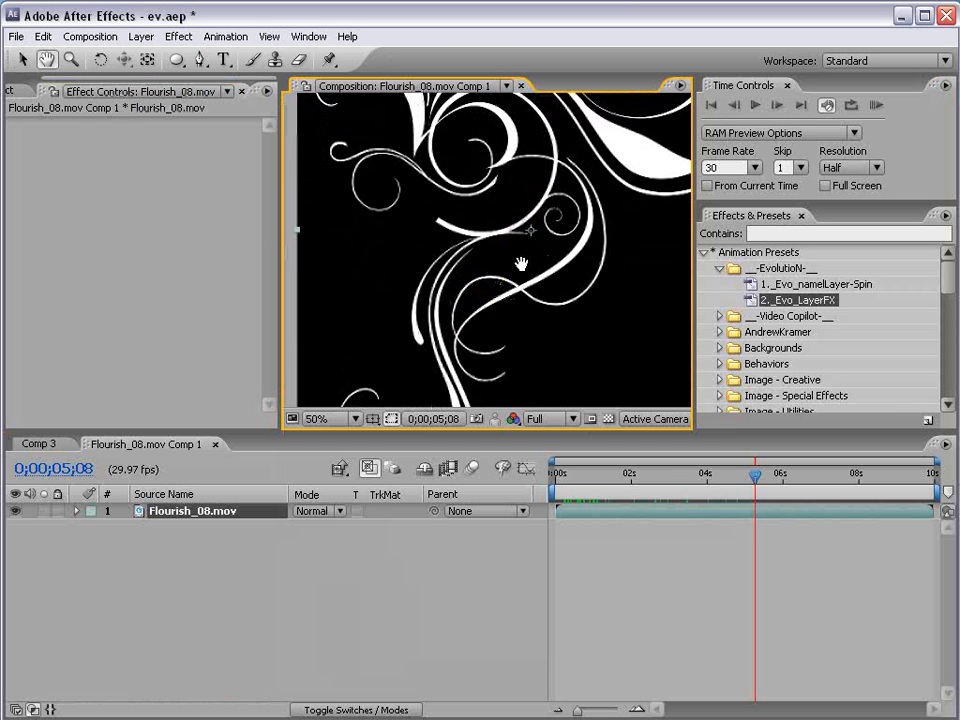
scroll(521, 264, up, 1)
drag(523, 228, 504, 315)
drag(594, 218, 502, 316)
click(579, 150)
key(space)
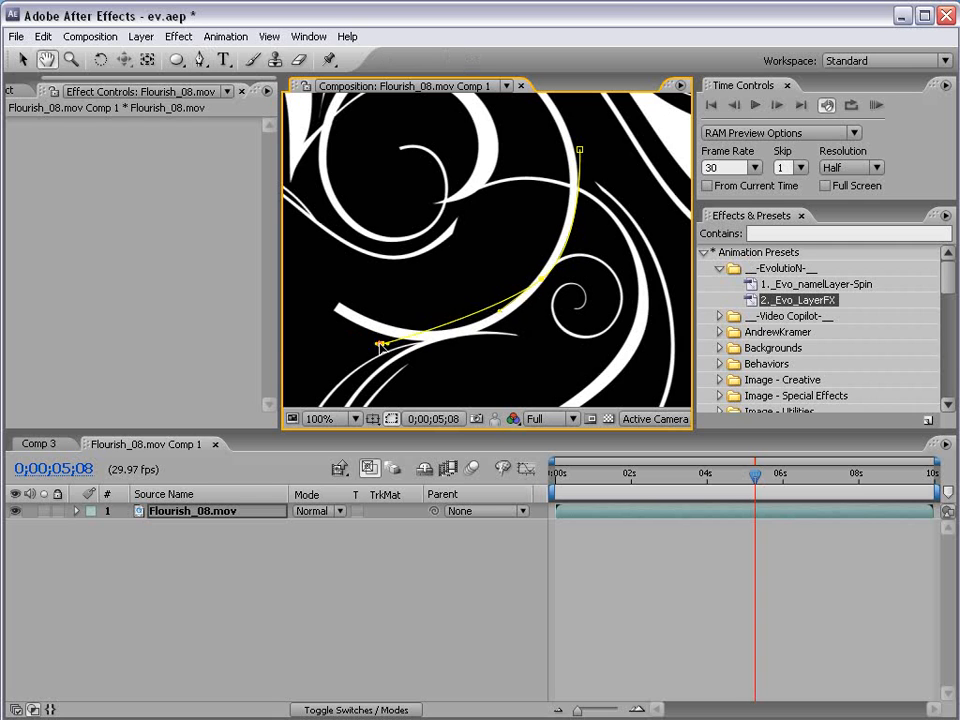
drag(380, 344, 325, 339)
scroll(501, 357, down, 4)
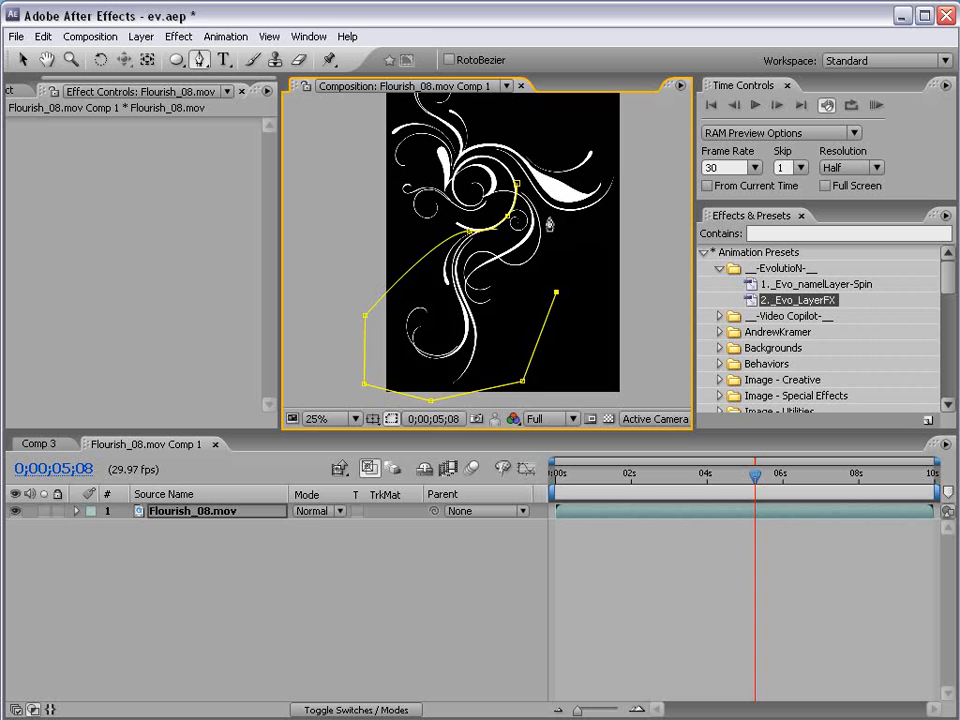
click(519, 187)
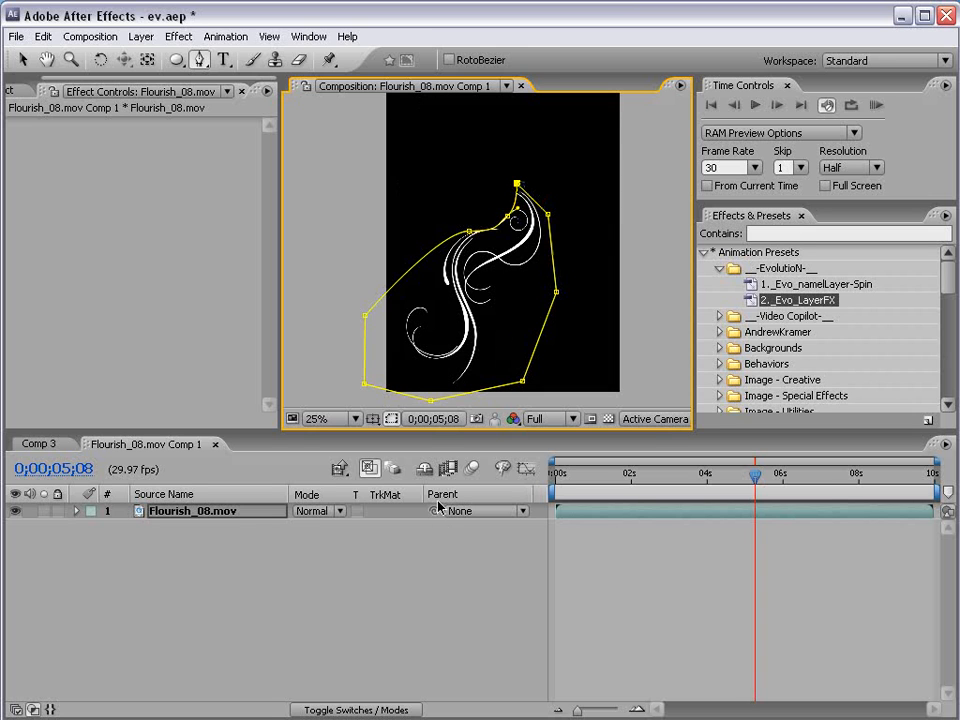
Step: Deselect the layer and inspect the masked flourish in an enlarged view
click(445, 570)
scroll(527, 245, up, 1)
key(grave)
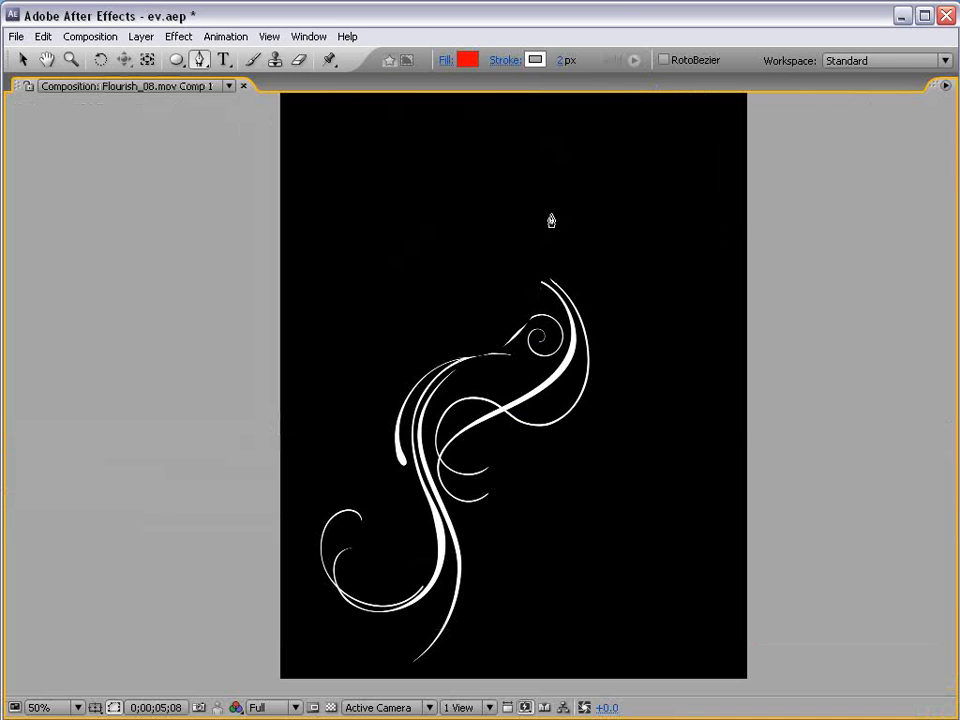
key(grave)
scroll(538, 290, down, 1)
key(v)
Step: Return to Comp 3 and scrub to 0;00;05;09 to check the four masked flourish copies growing
click(38, 443)
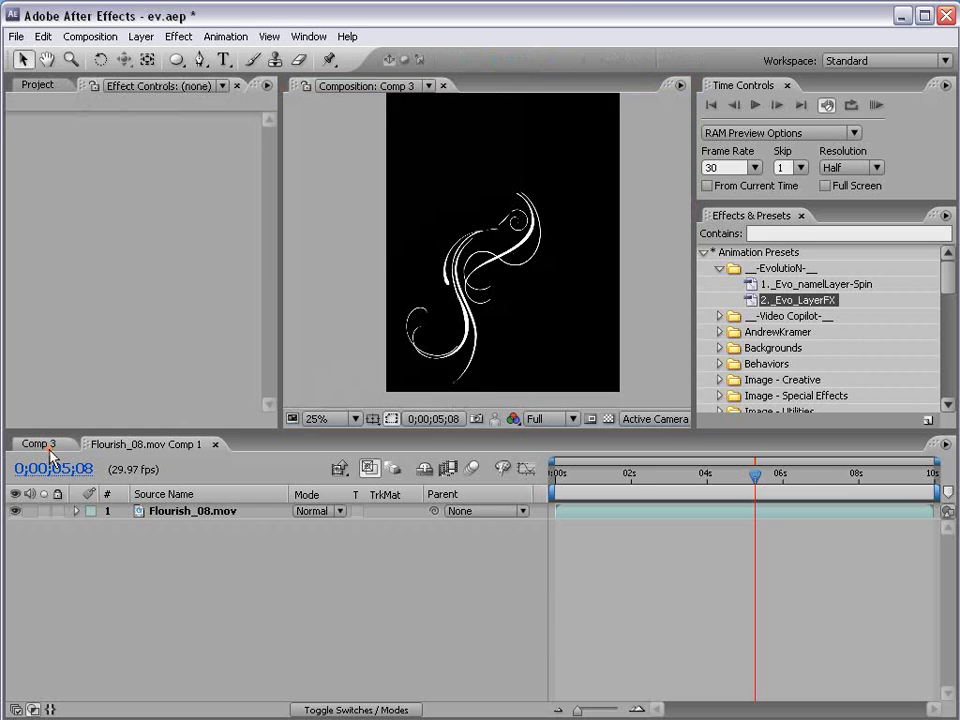
click(523, 328)
key(grave)
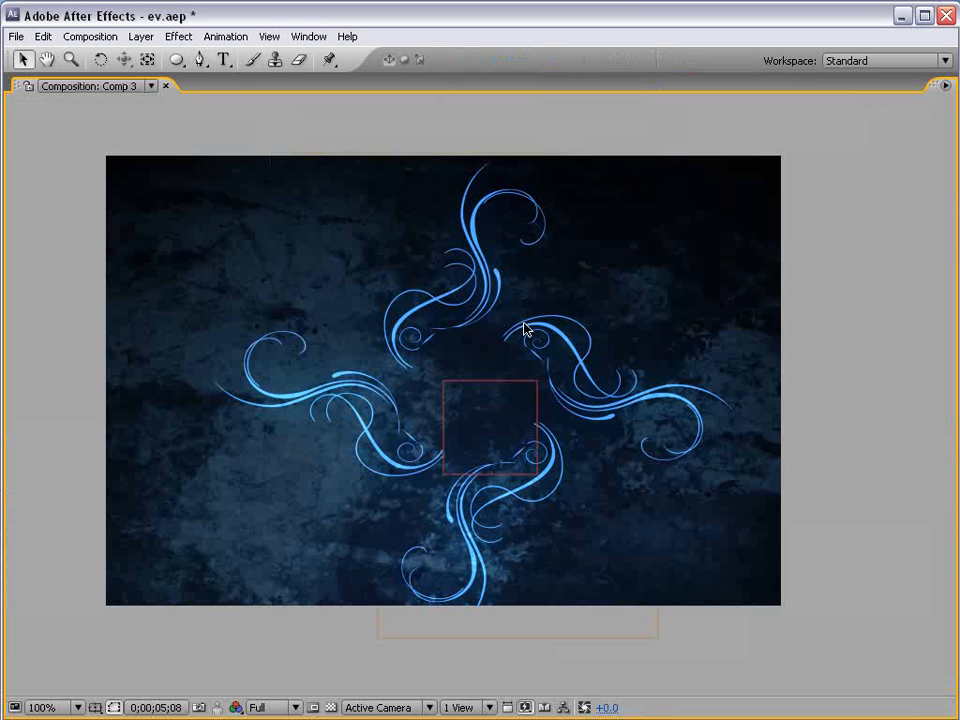
key(grave)
key(KP_0)
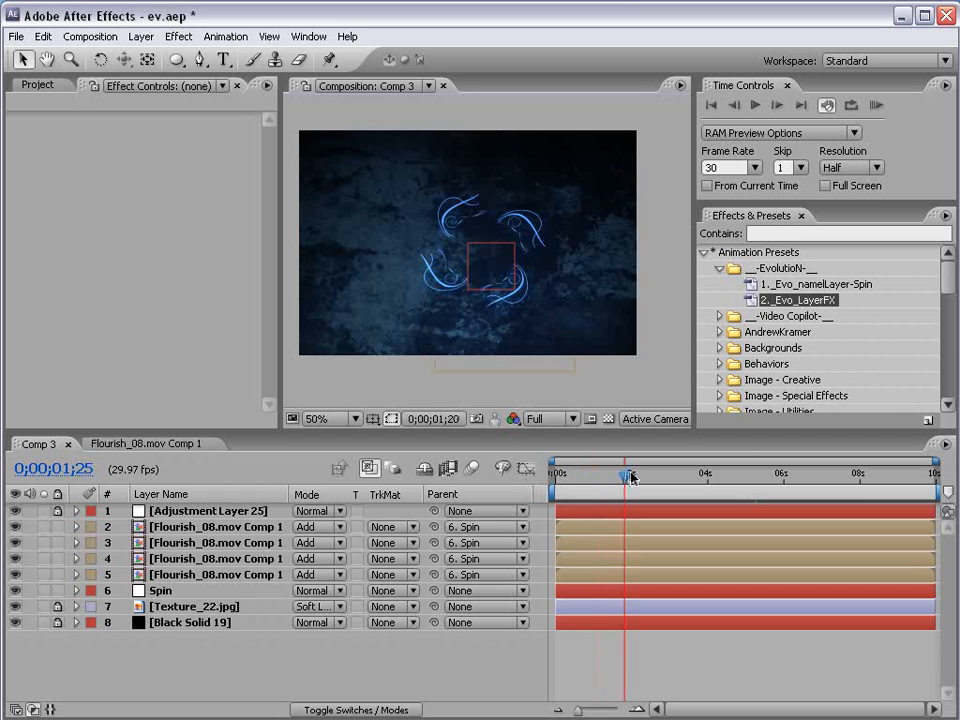
click(757, 469)
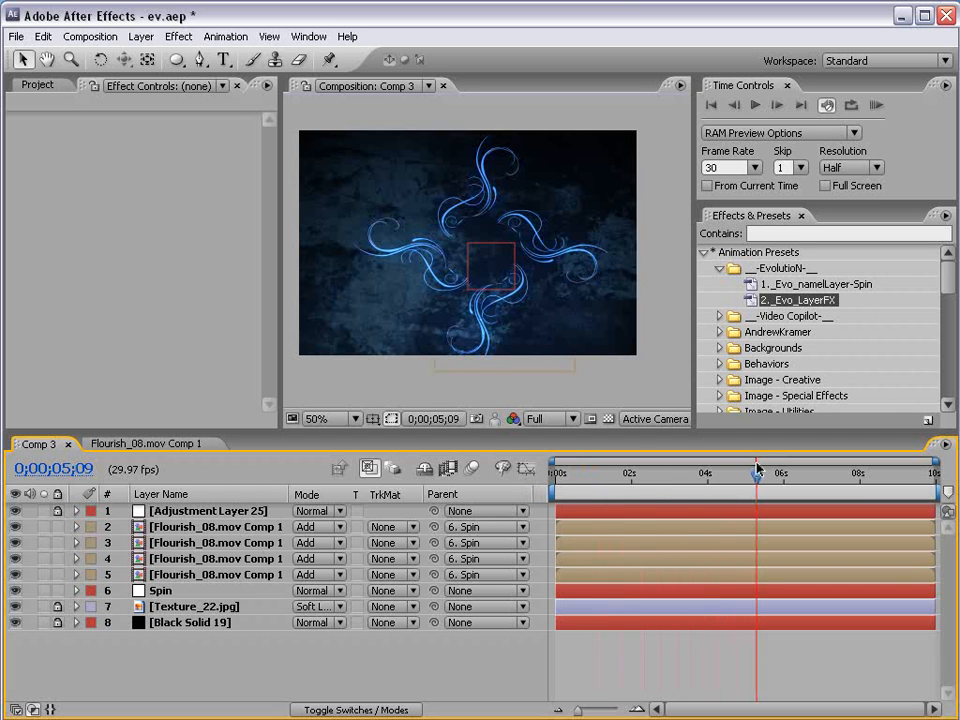
Step: Set the Spin null's CenterOffset to 33.0, 7.0 and preview the flourishes growing from the centre
click(155, 591)
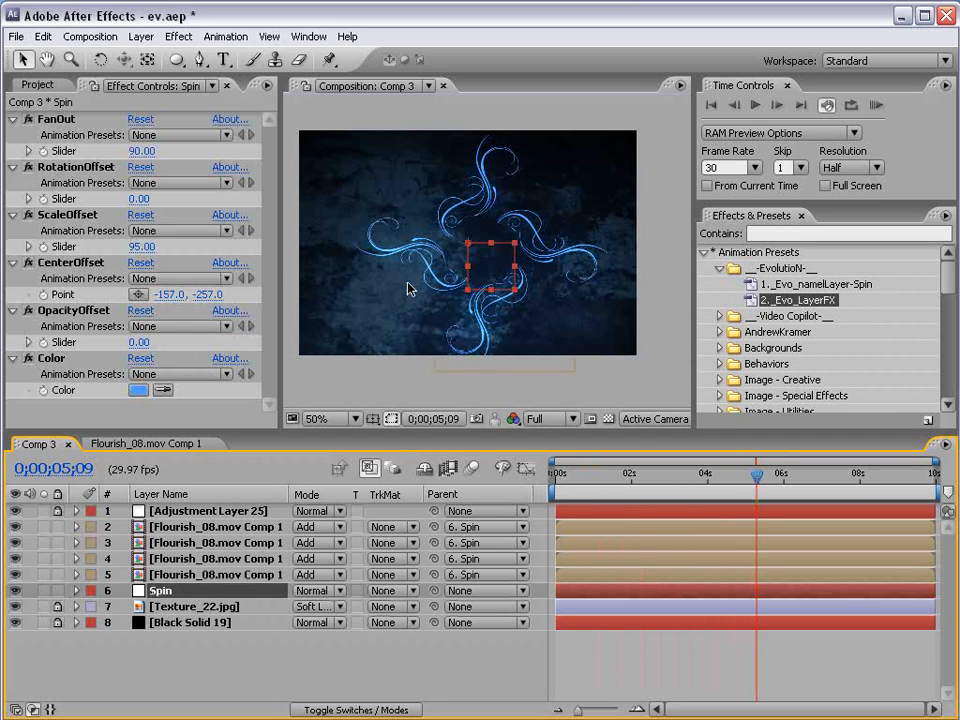
click(90, 261)
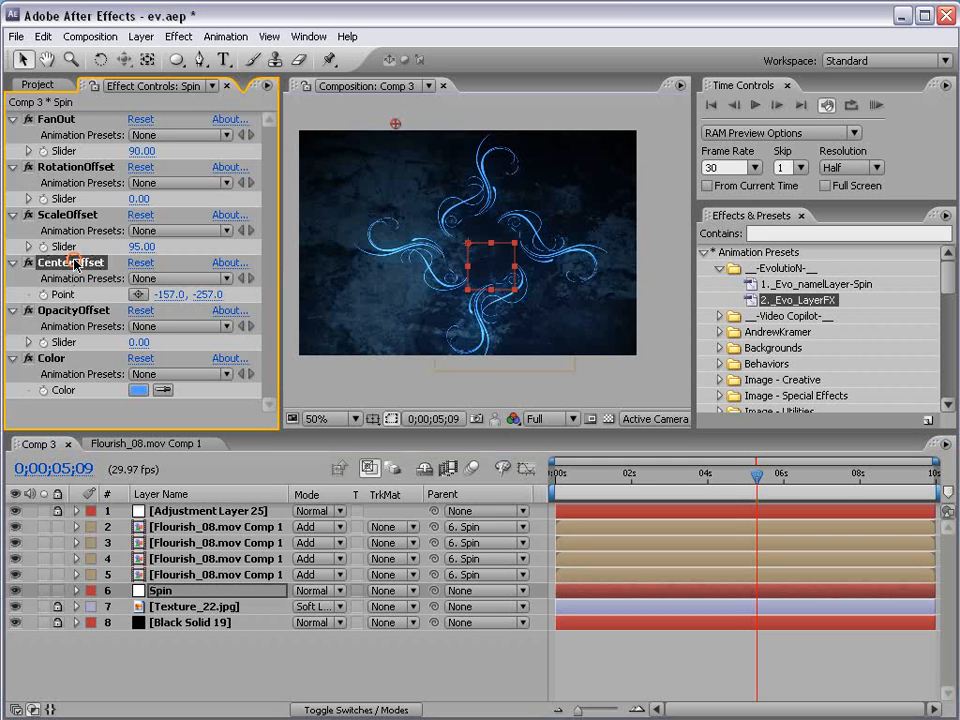
drag(395, 125, 486, 252)
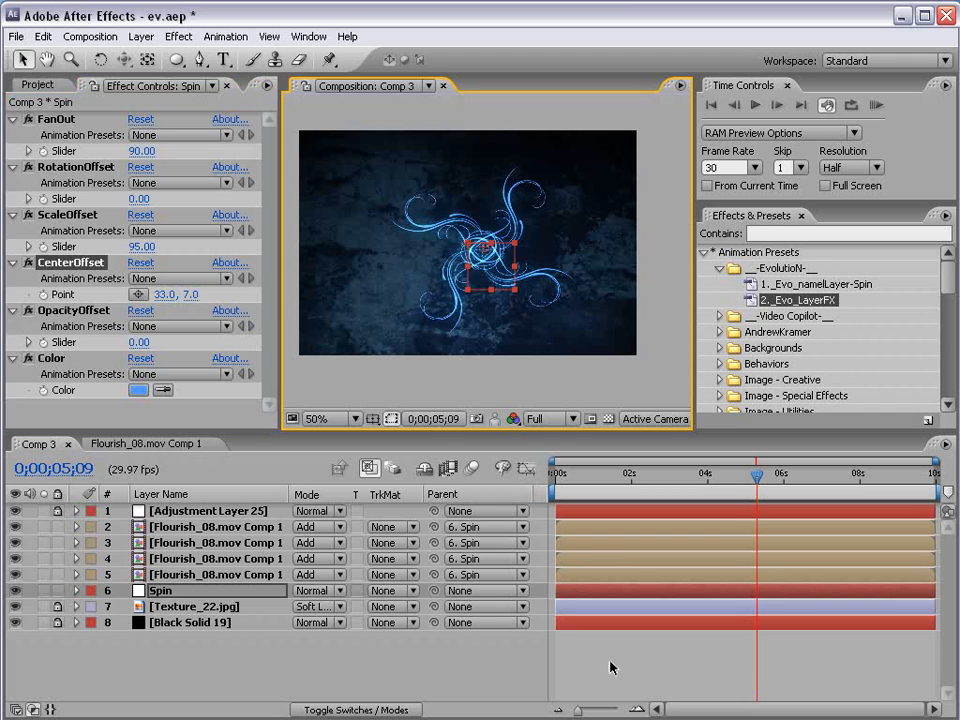
key(KP_0)
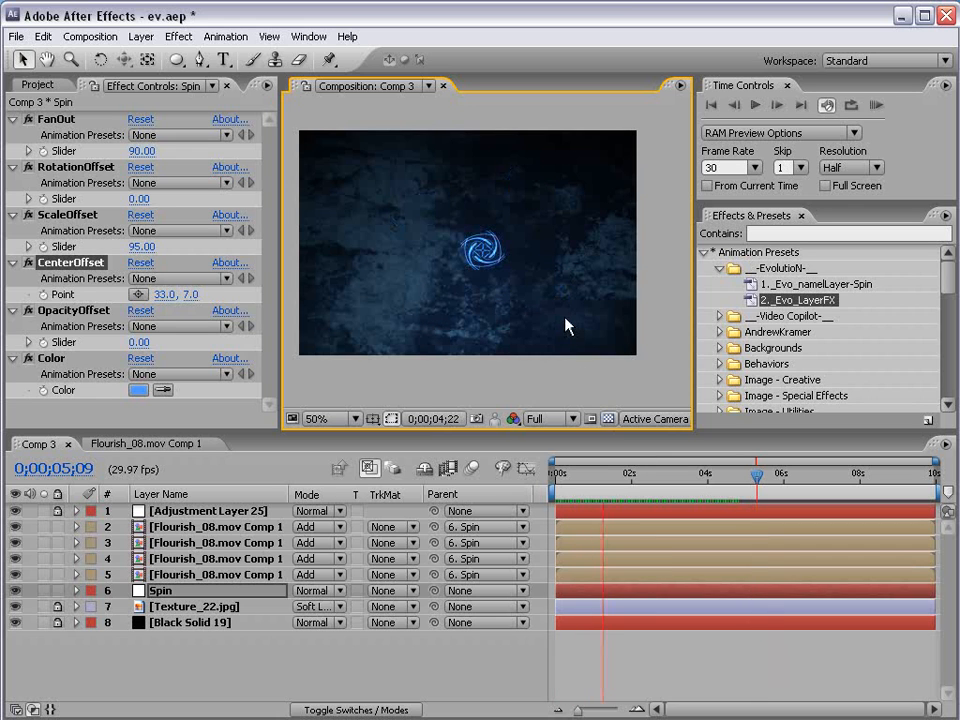
key(space)
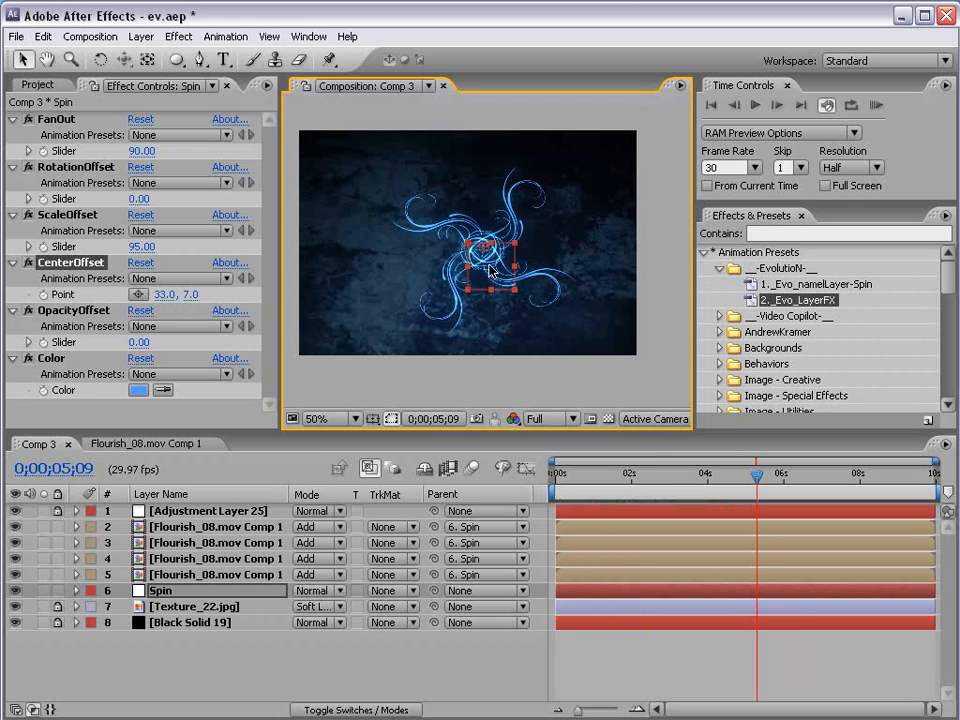
Step: Set the Spin null's CenterOffset to -18.0, 271.0 and preview the new arrangement
click(881, 157)
drag(160, 300, 450, 289)
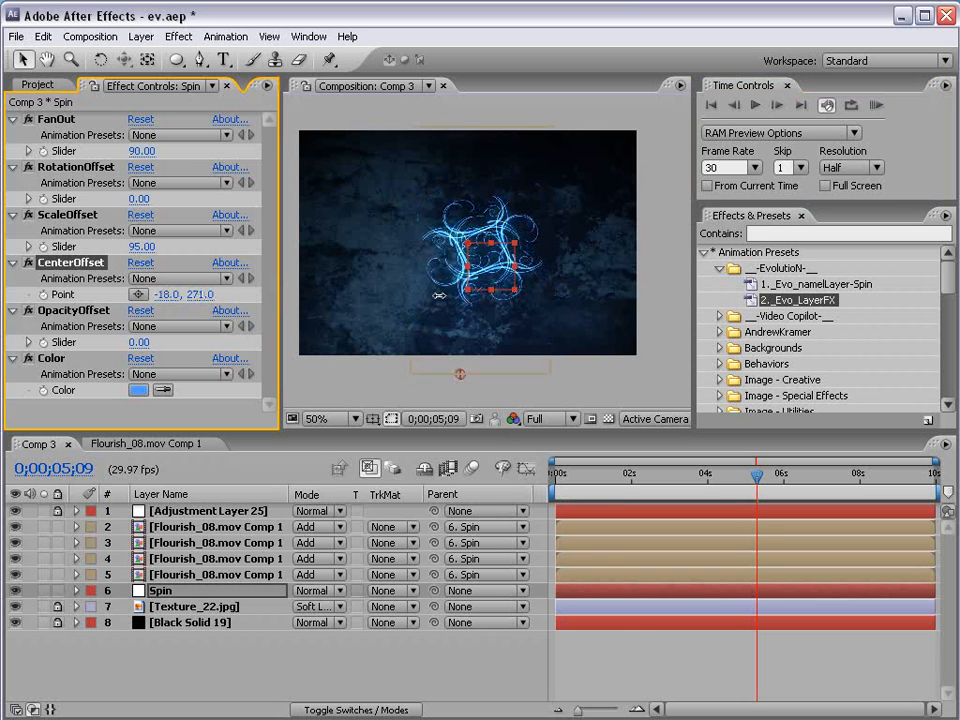
click(649, 649)
key(KP_0)
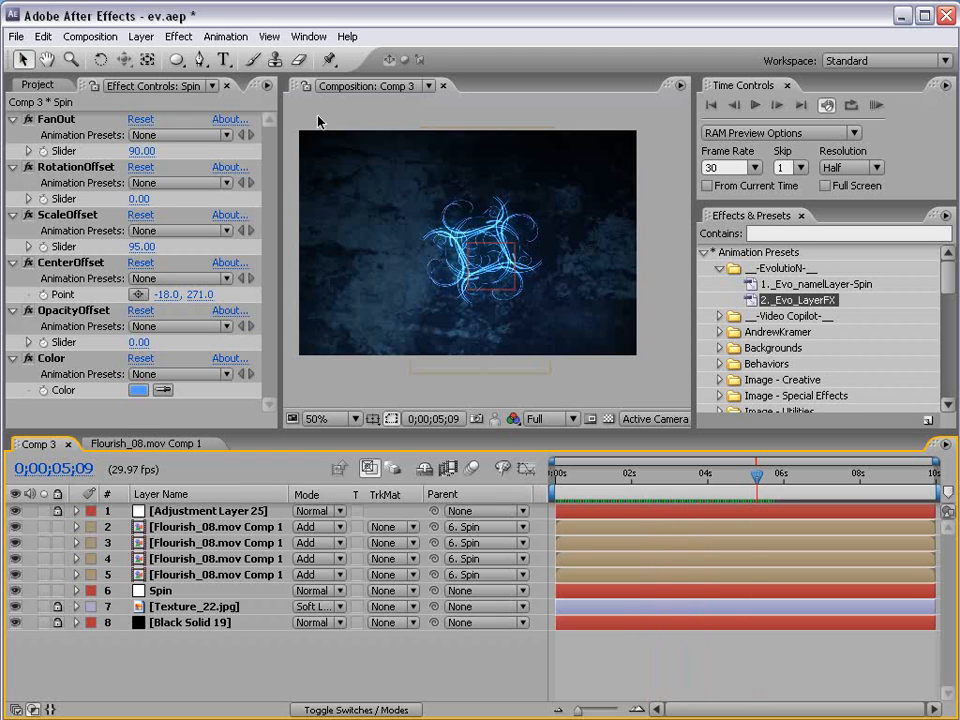
Step: Switch Mask 1 on the Flourish_08.mov layer in Flourish_08.mov Comp 1 to Subtract
click(162, 441)
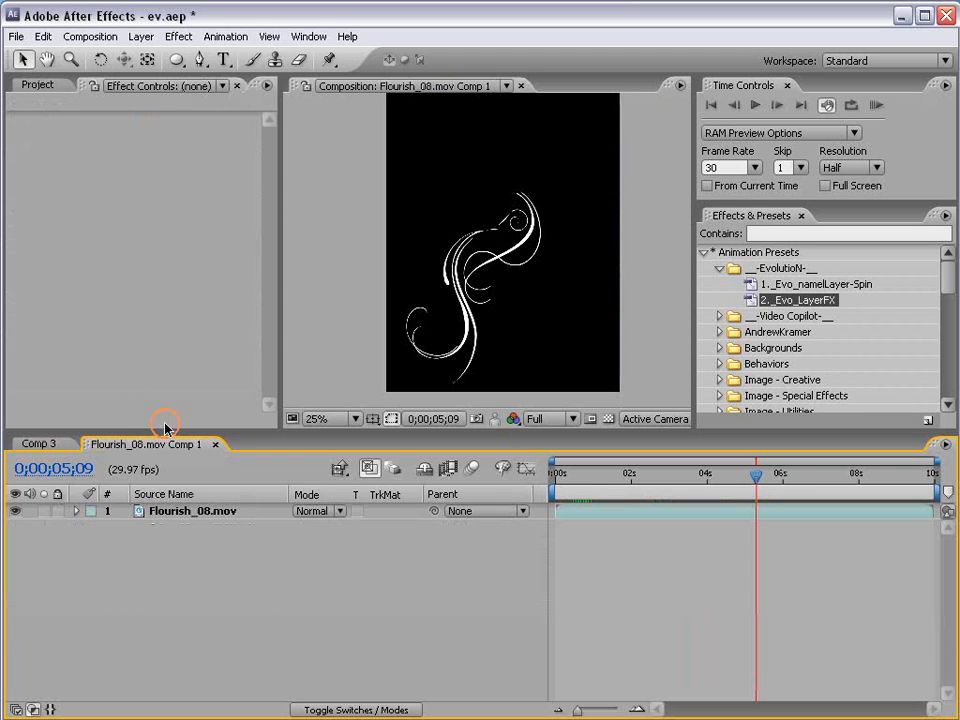
click(176, 514)
key(m)
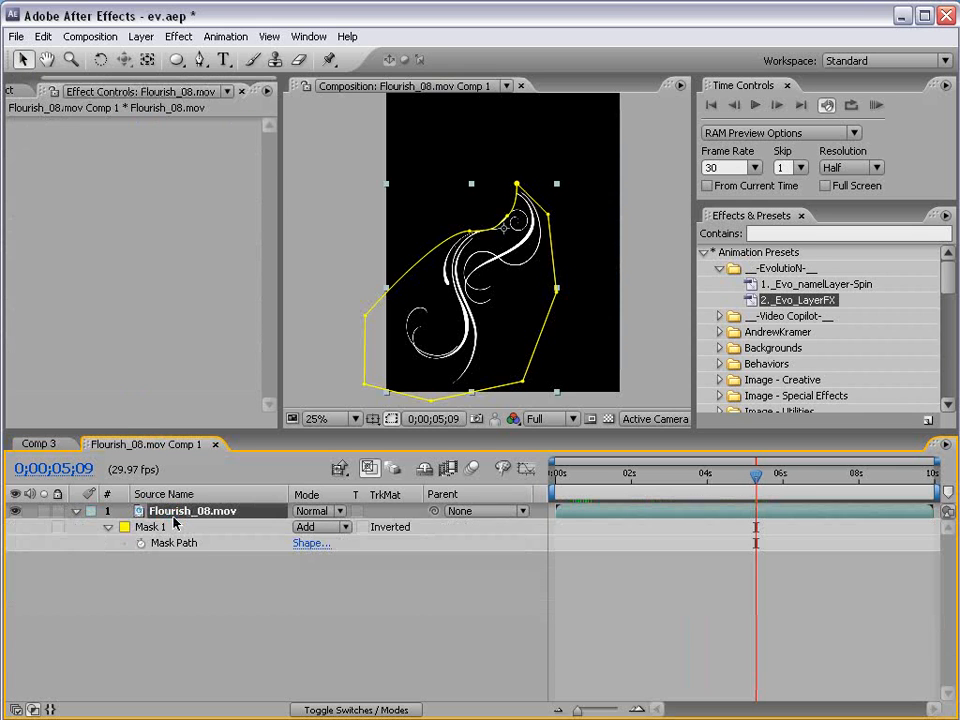
click(330, 527)
click(332, 543)
click(598, 576)
key(h)
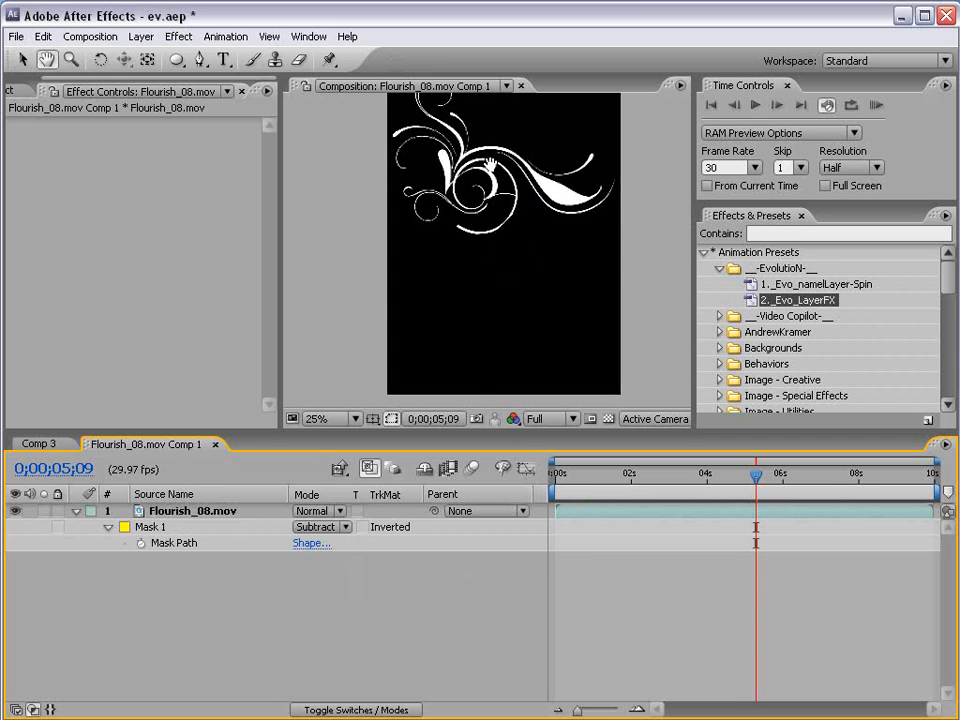
drag(490, 165, 506, 216)
key(v)
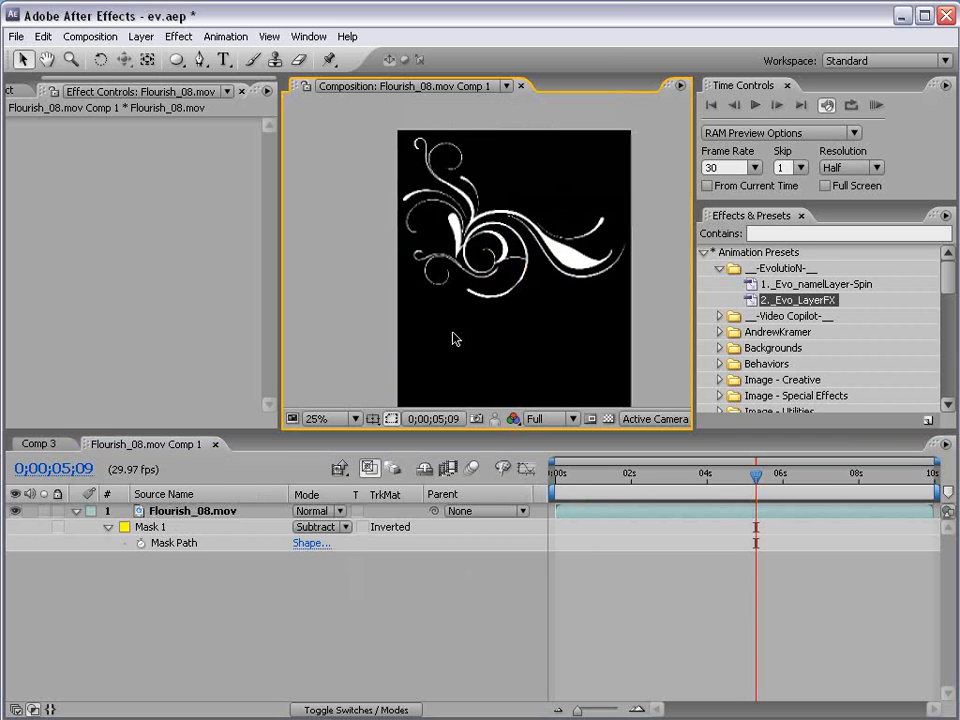
Step: Set the Spin null's CenterOffset in Comp 3 to 205.0, -148.0 and preview the animation
click(40, 443)
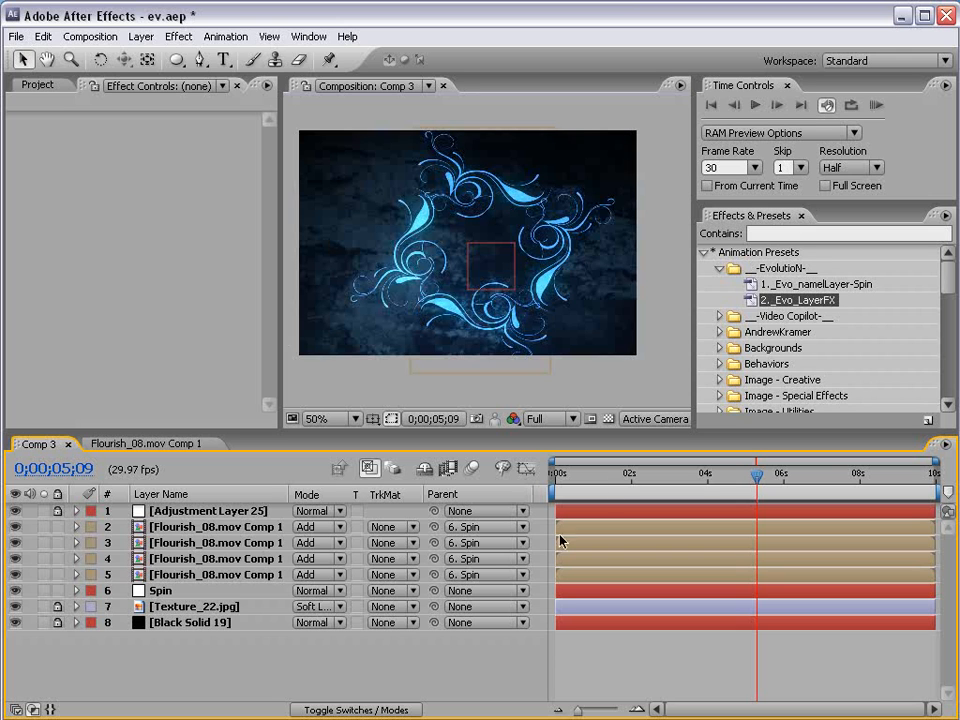
click(180, 588)
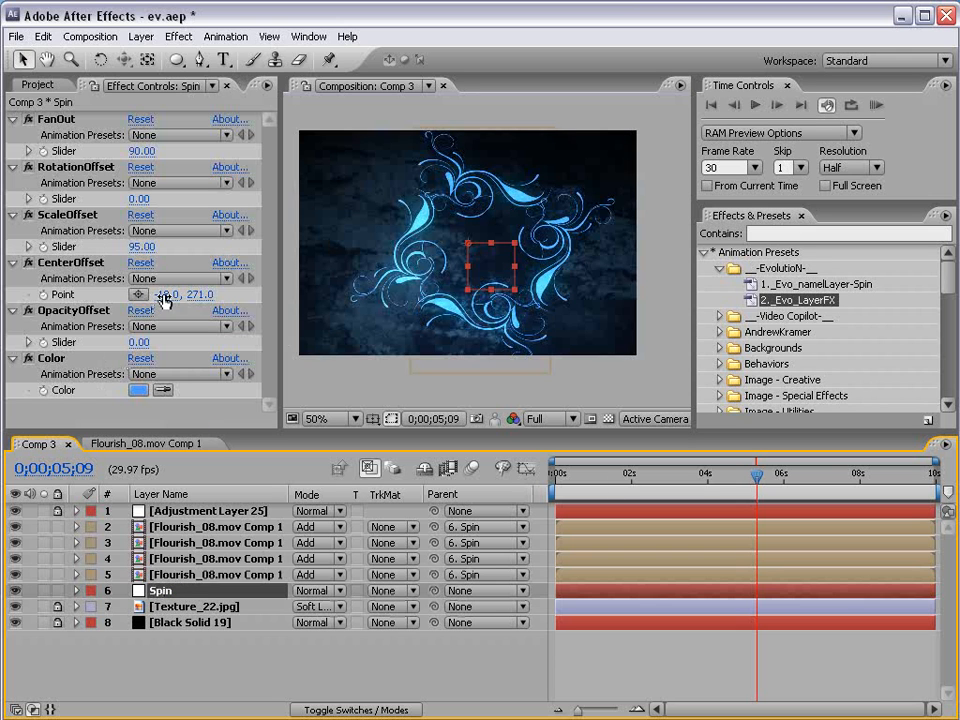
drag(163, 300, 370, 296)
drag(197, 294, 234, 294)
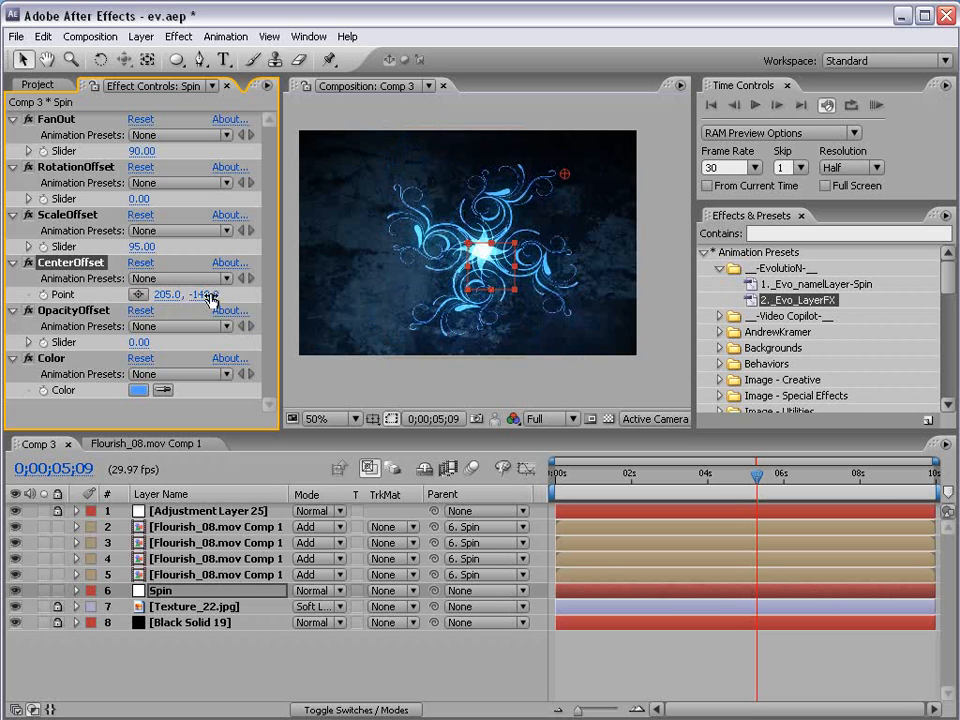
key(KP_0)
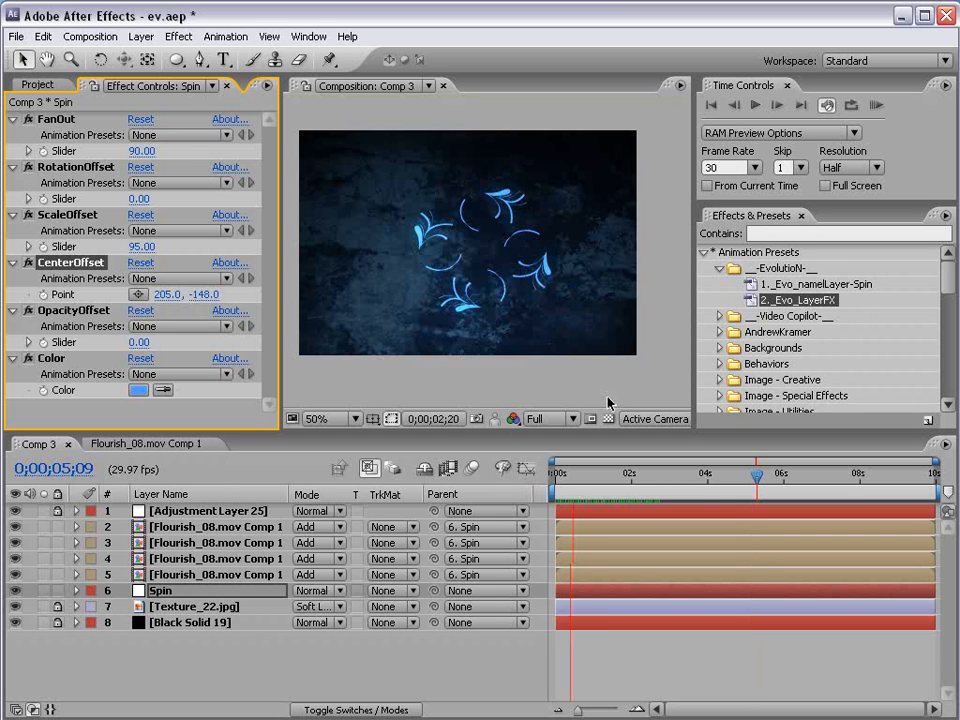
key(space)
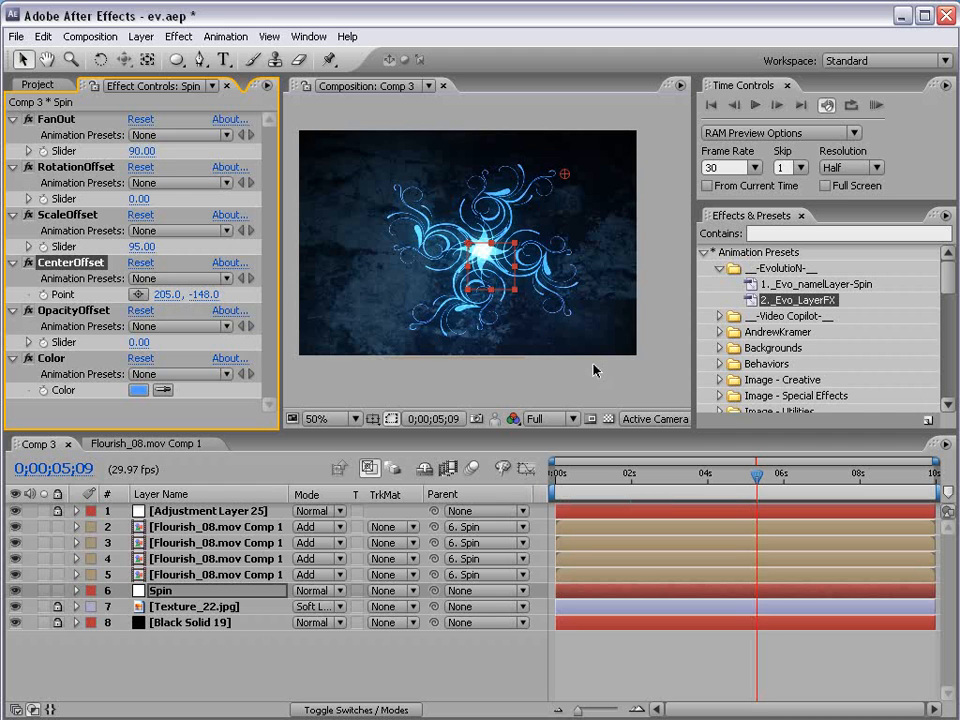
Step: Set the height of the Flourish_08.mov Comp 1 composition to 1900 pixels
click(117, 446)
scroll(475, 232, down, 1)
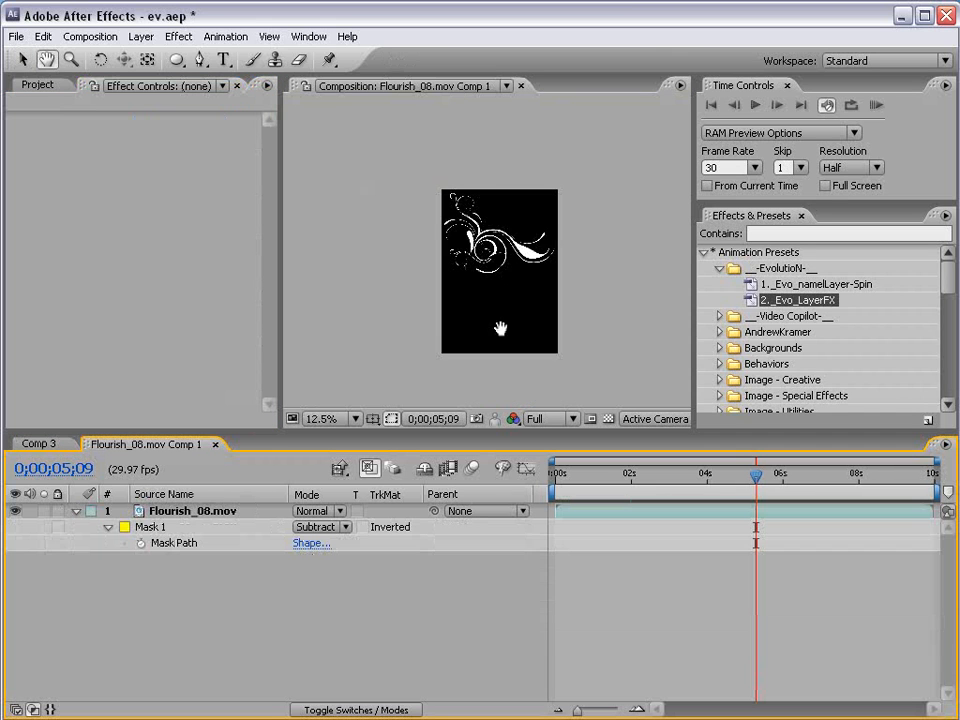
scroll(480, 300, up, 1)
click(450, 222)
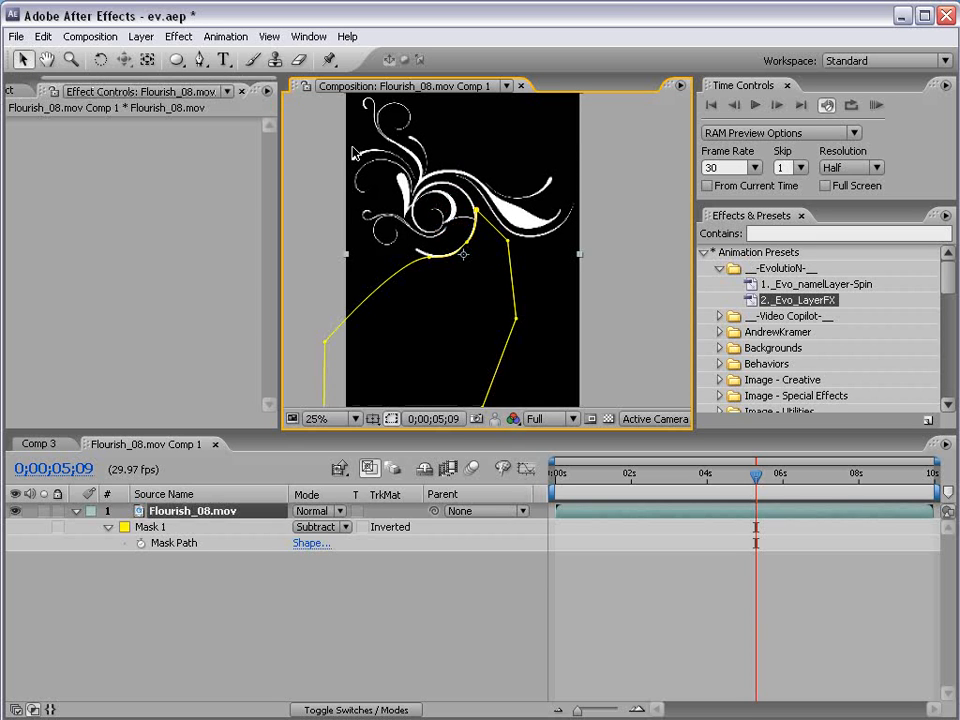
scroll(428, 180, down, 1)
click(90, 36)
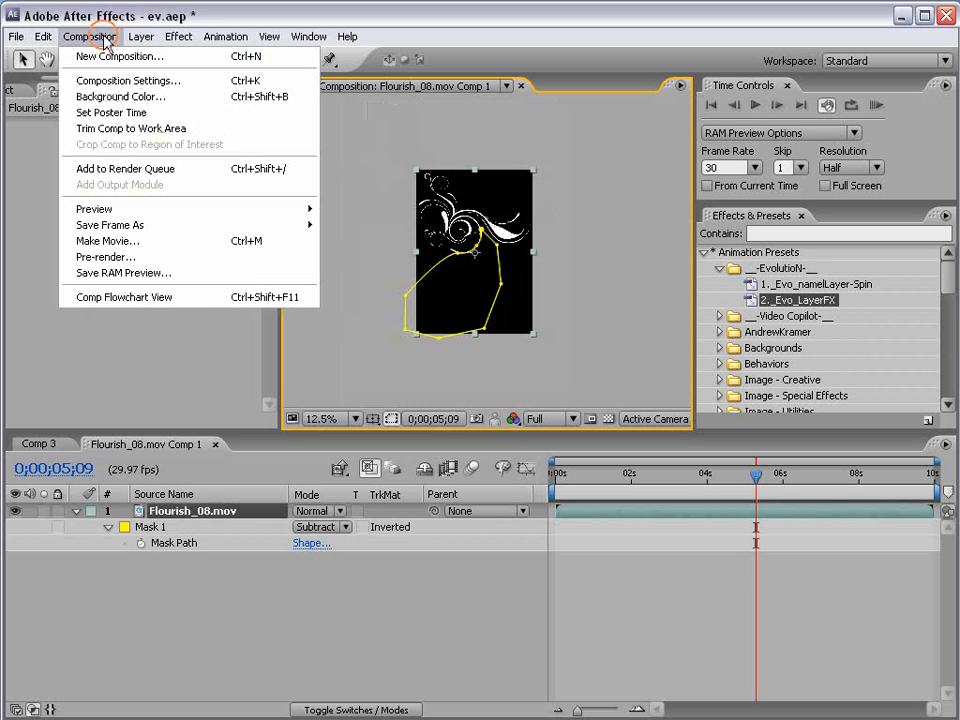
click(90, 79)
drag(470, 140, 626, 187)
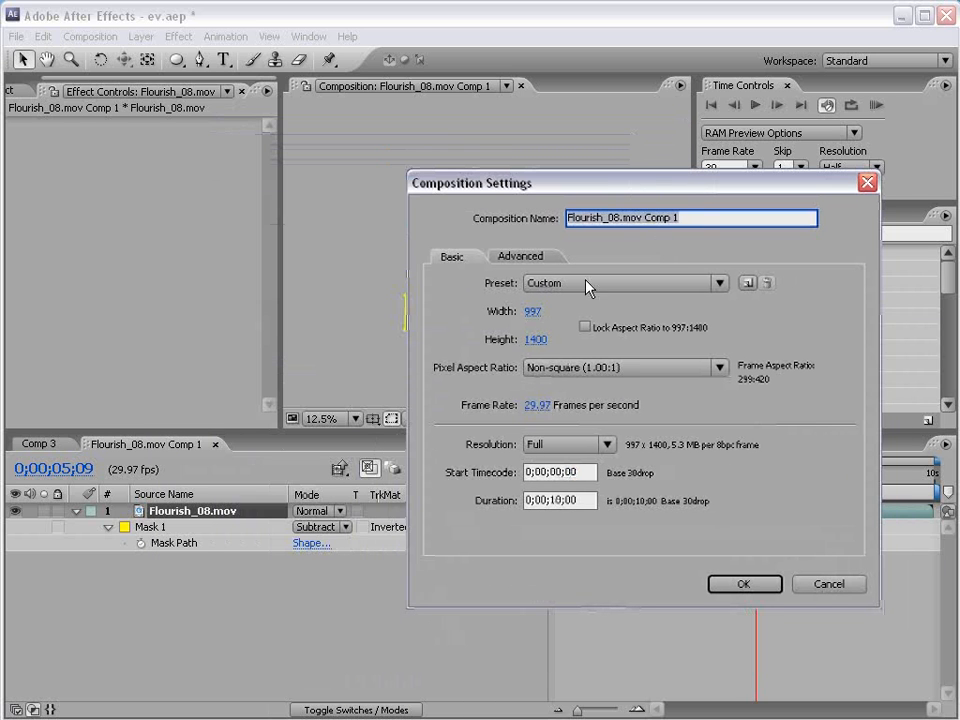
click(536, 341)
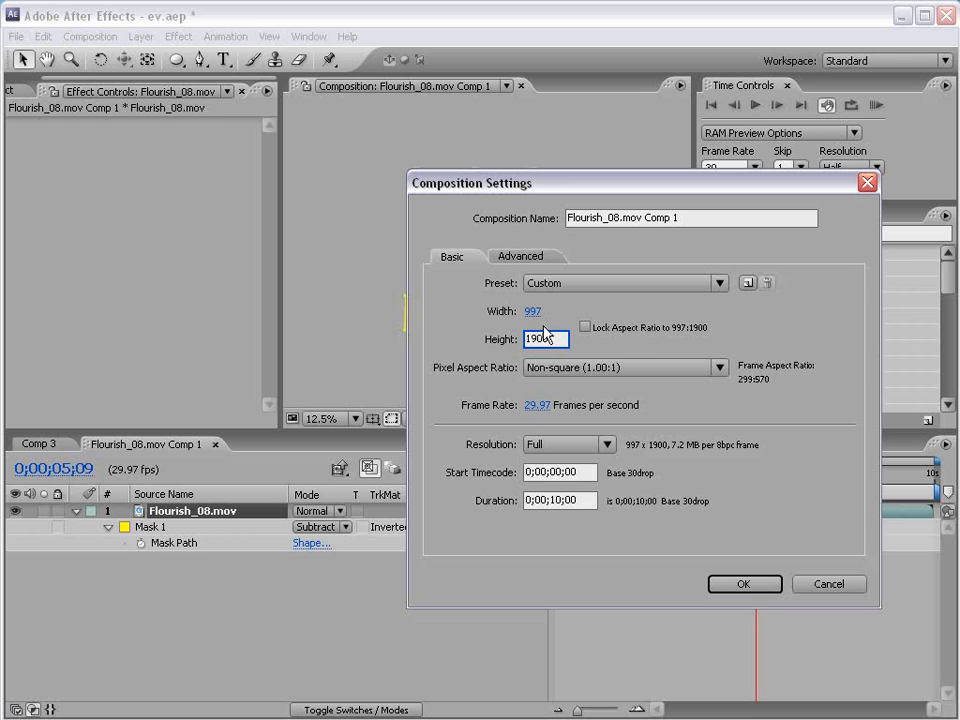
click(763, 588)
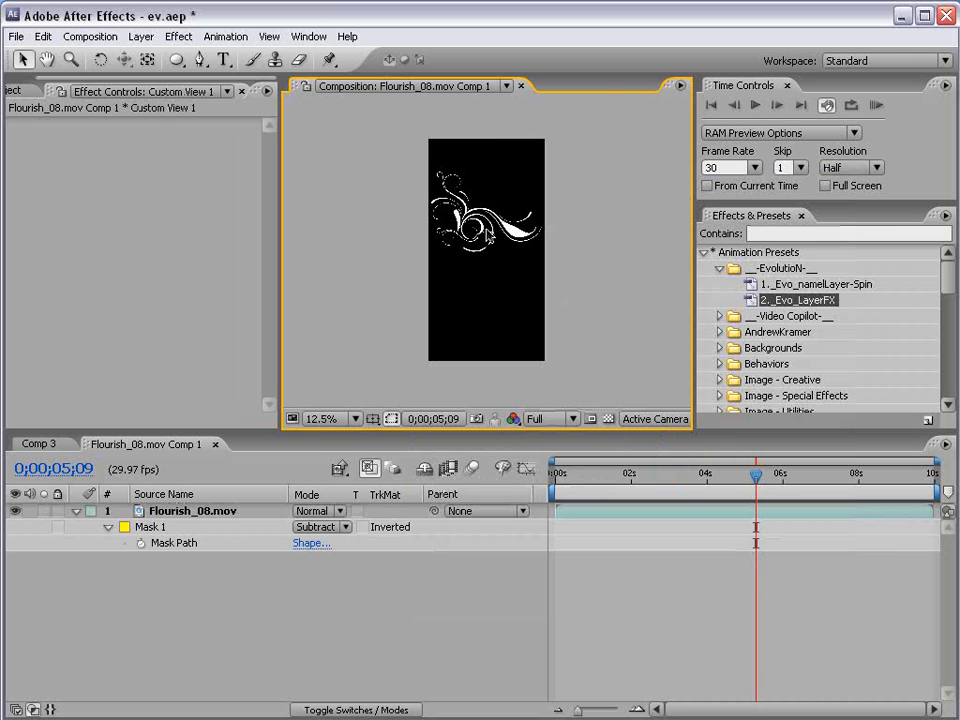
Step: Duplicate the Flourish_08.mov layer in Flourish_08.mov Comp 1 and delete Mask 1 from the upper copy
scroll(485, 228, up, 1)
click(460, 188)
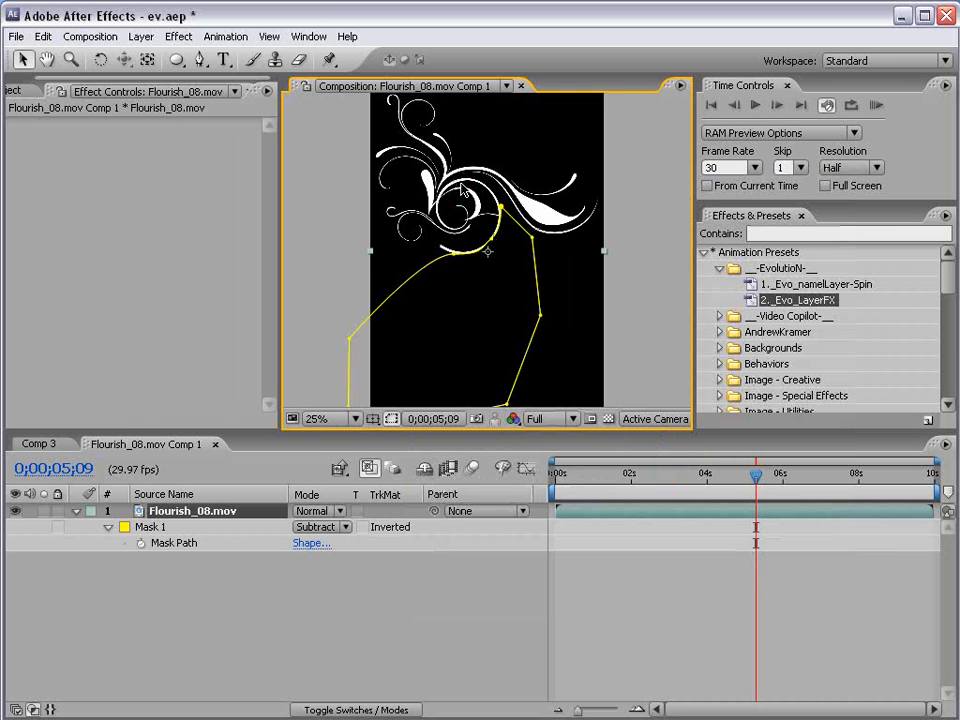
click(163, 513)
key(ctrl+d)
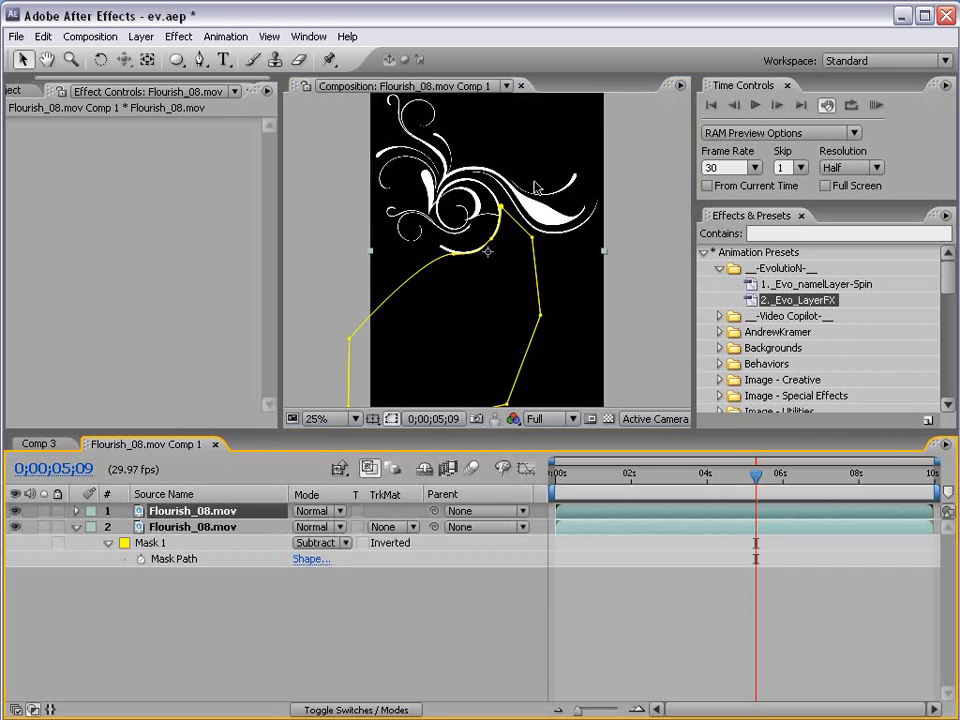
key(m)
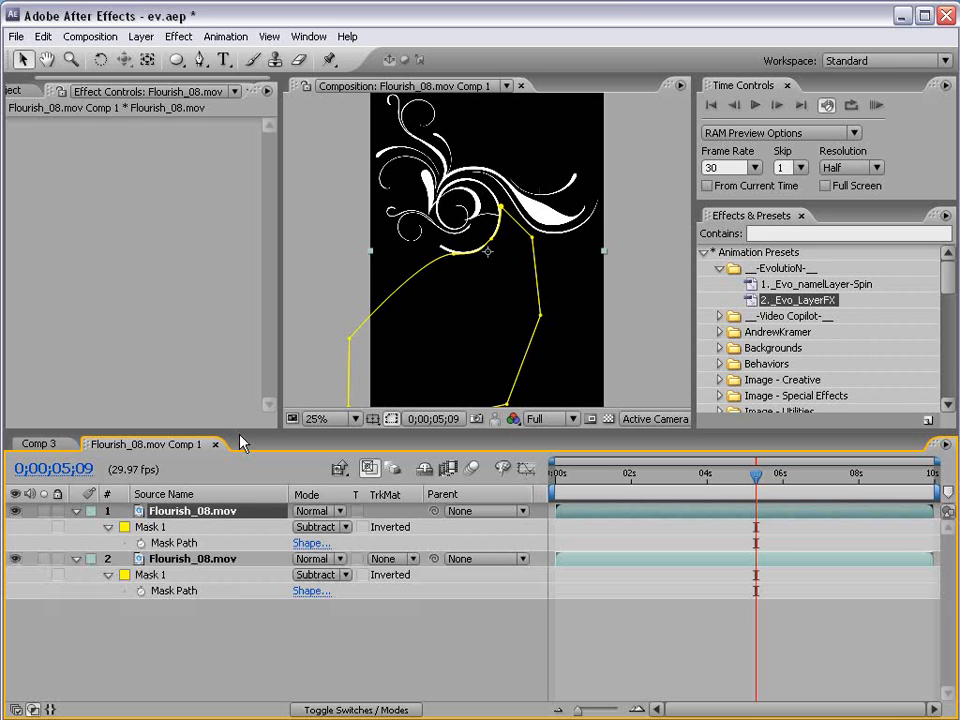
click(157, 528)
key(Delete)
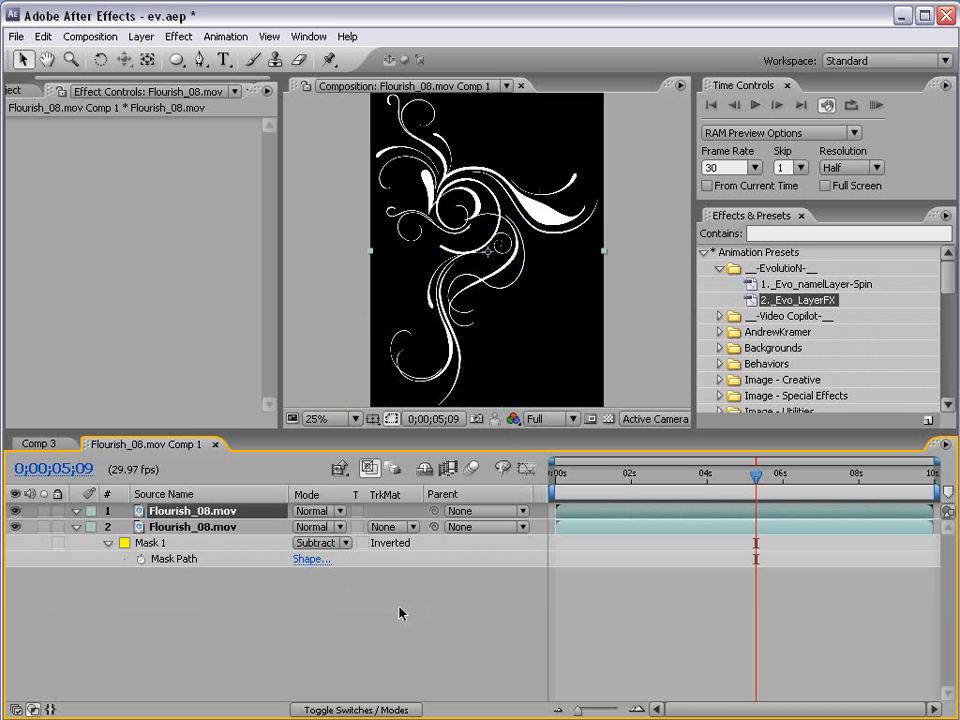
Step: Move the unmasked Flourish_08.mov copy straight down into the lower half of the composition
click(397, 604)
drag(493, 220, 467, 330)
scroll(557, 300, down, 1)
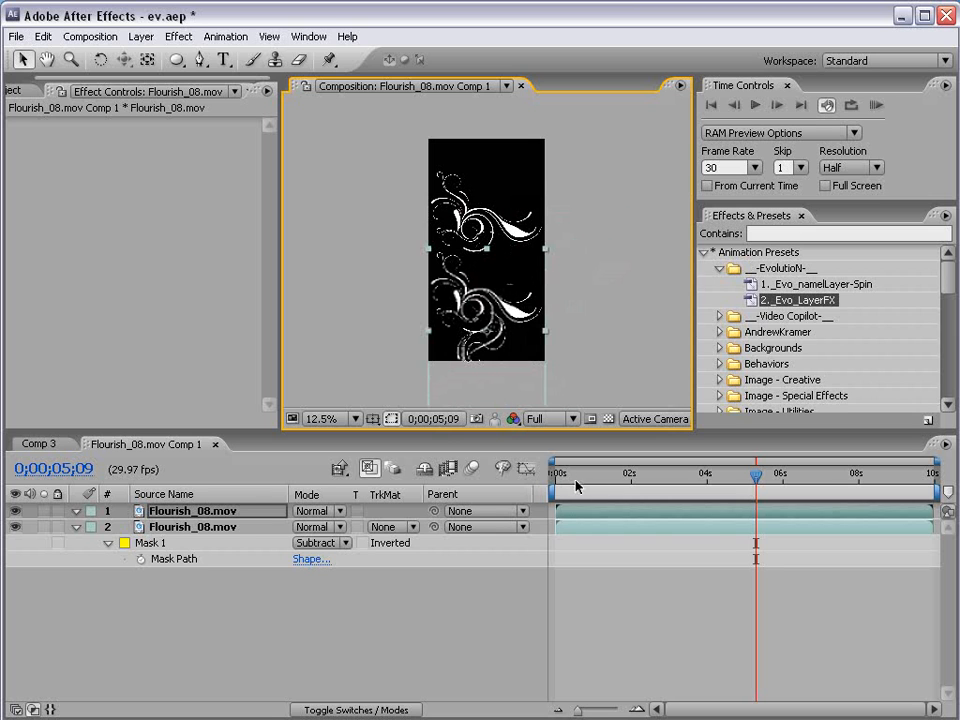
Step: At 0;00;01;18, rotate the masked flourish clockwise so its thick tail points down toward the unmasked copy
drag(576, 487, 616, 483)
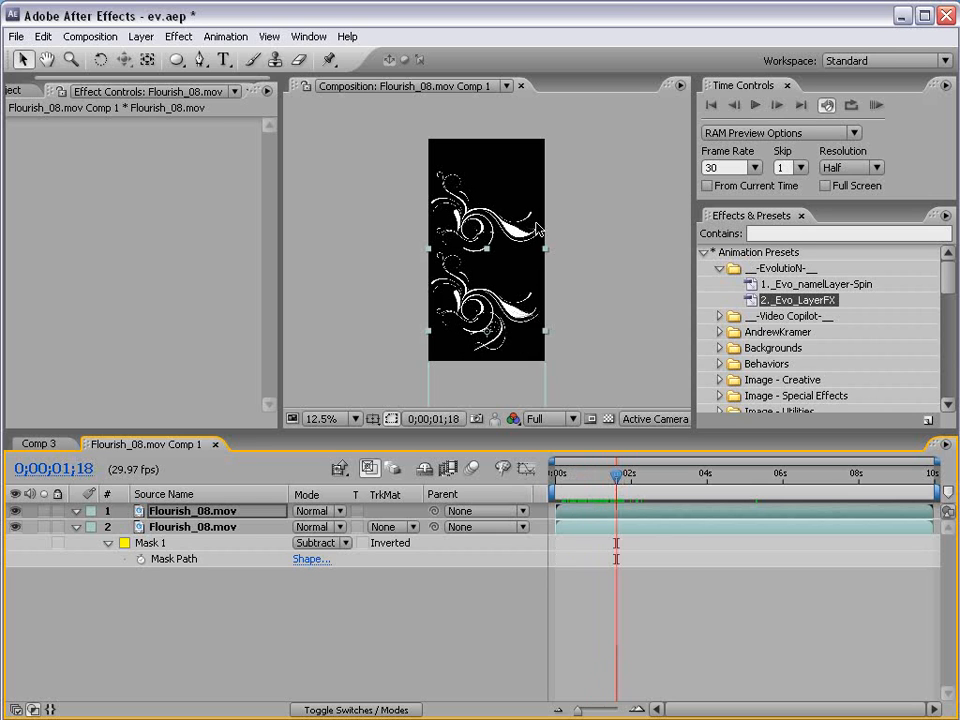
click(494, 217)
key(w)
drag(518, 207, 472, 232)
key(v)
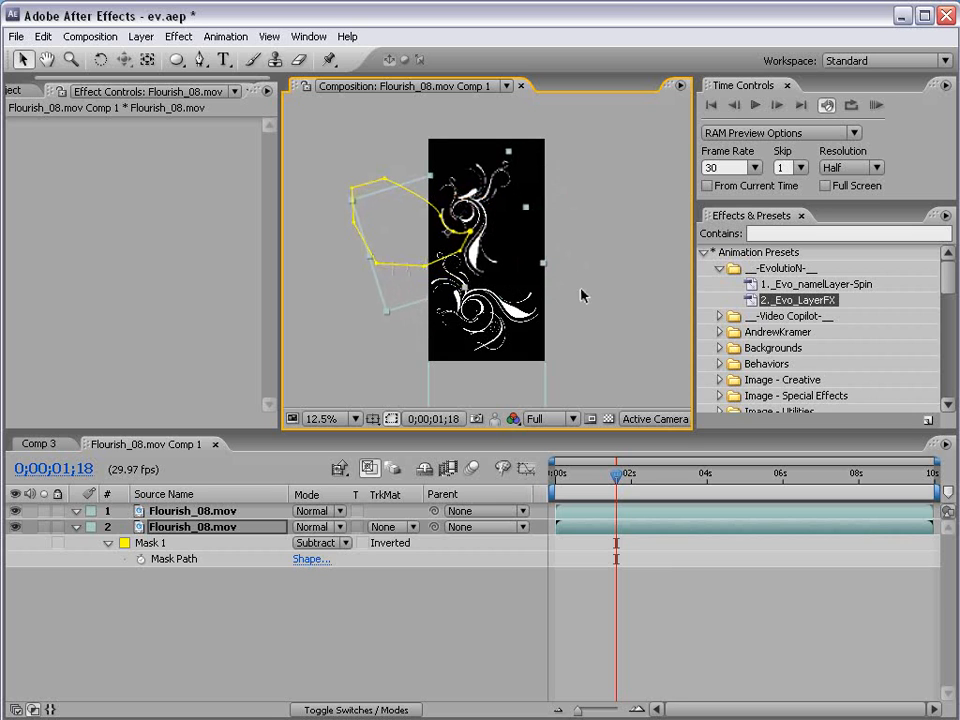
Step: Delay the unmasked flourish layer to start at 0;00;01;18, then rotate it and place it under the masked flourish's tail
click(583, 564)
click(483, 333)
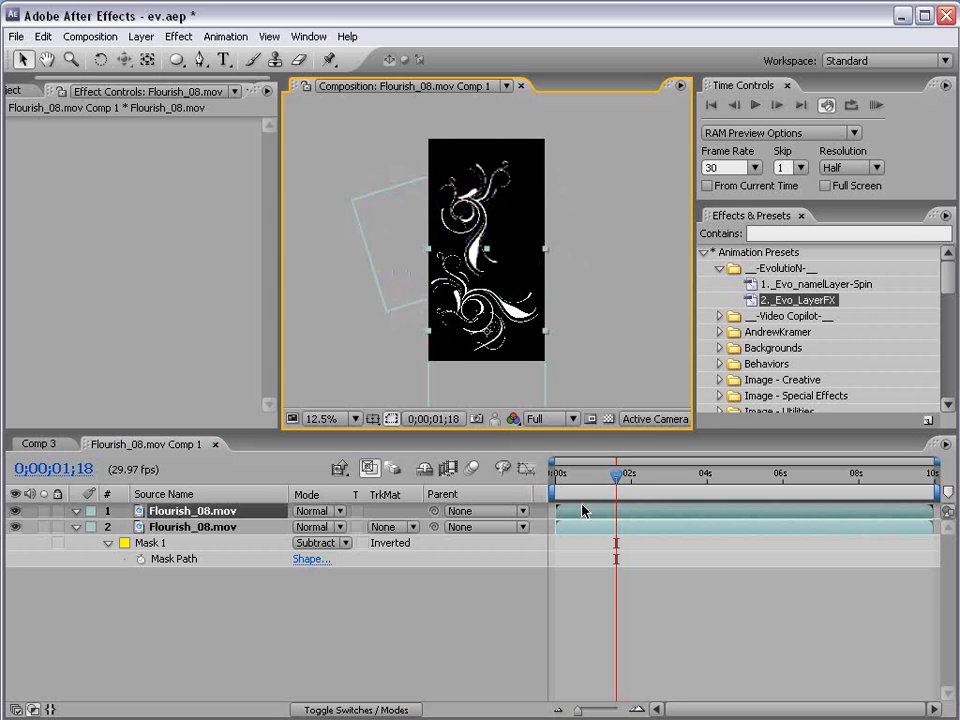
drag(583, 511, 634, 513)
key(w)
drag(503, 335, 496, 301)
key(v)
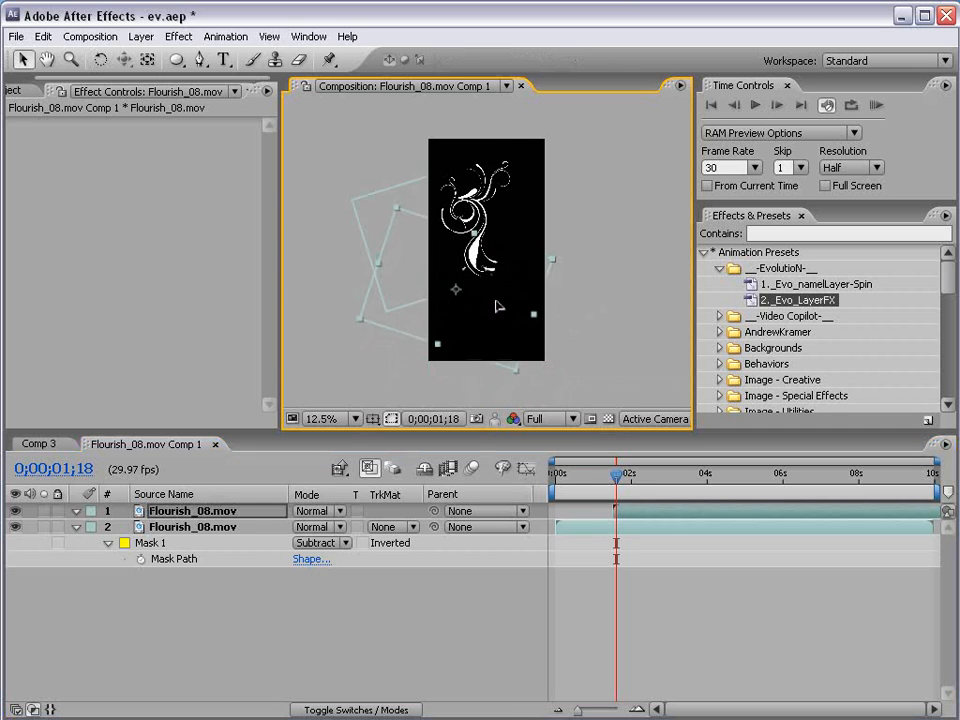
Step: Shift the unmasked flourish layer slightly earlier, to start at about 1.2 seconds, and check it at 0;00;03;09
key(period)
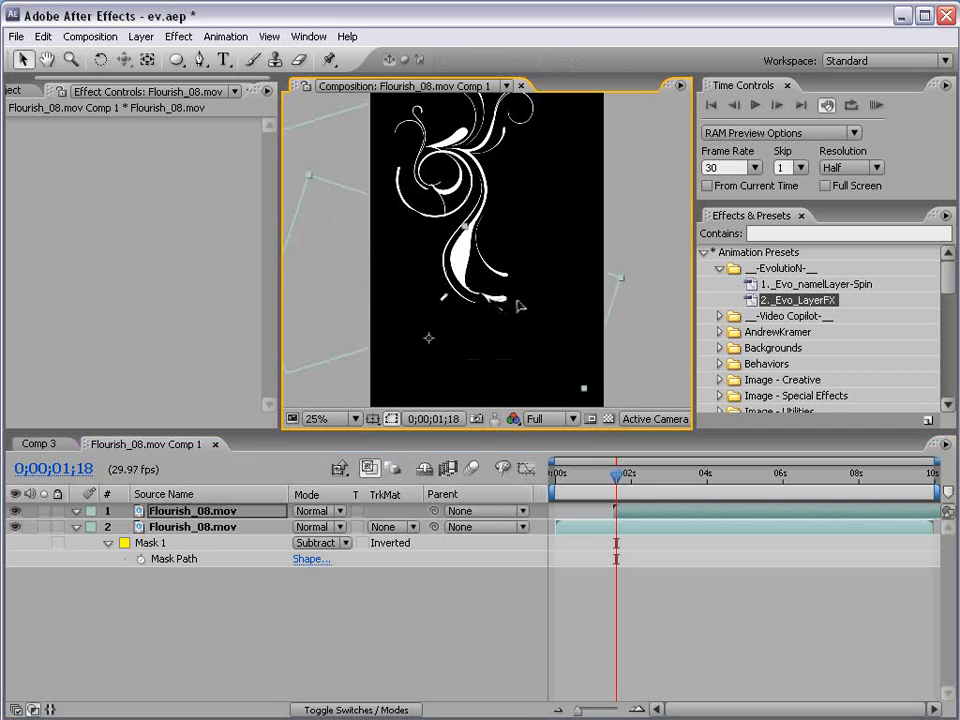
drag(609, 461, 680, 482)
click(618, 514)
scroll(492, 218, down, 1)
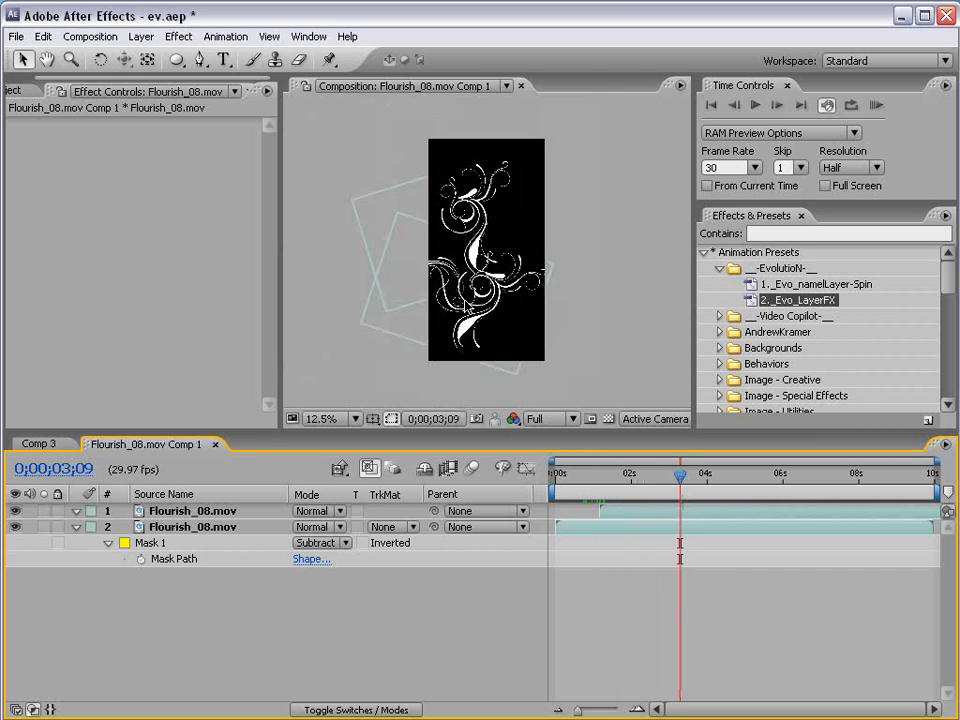
Step: Rotate the unmasked flourish slightly further and reposition it just below the masked flourish's tail
drag(467, 331, 499, 334)
key(w)
key(v)
drag(466, 292, 479, 312)
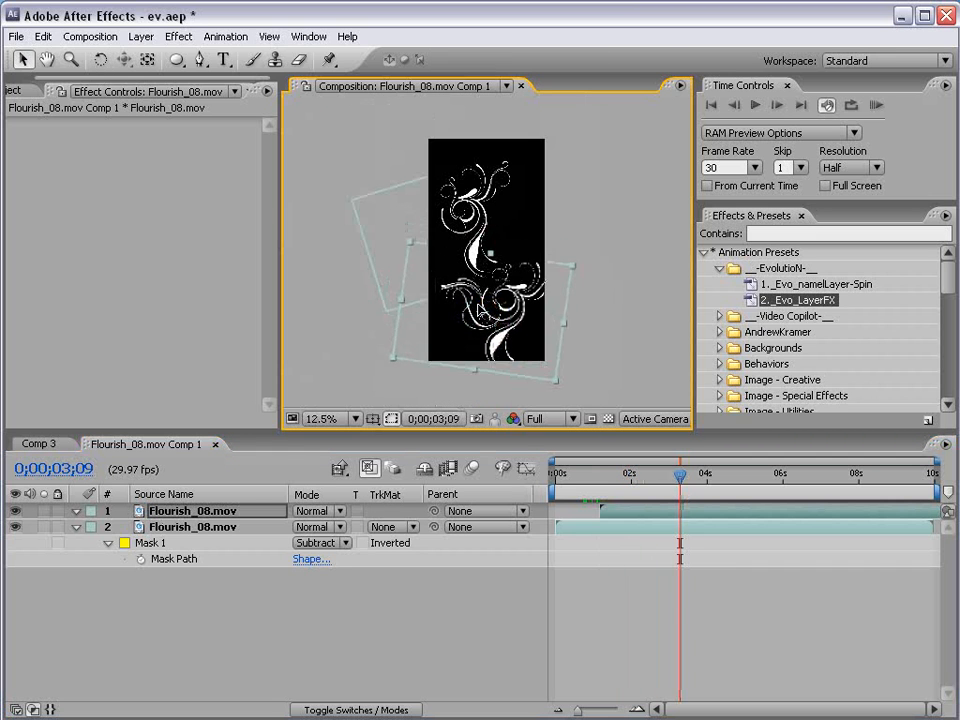
Step: At 0;00;06;10, scale down the unmasked flourish, then rotate and move it to meet the masked flourish's tail
drag(680, 476, 797, 490)
click(555, 380)
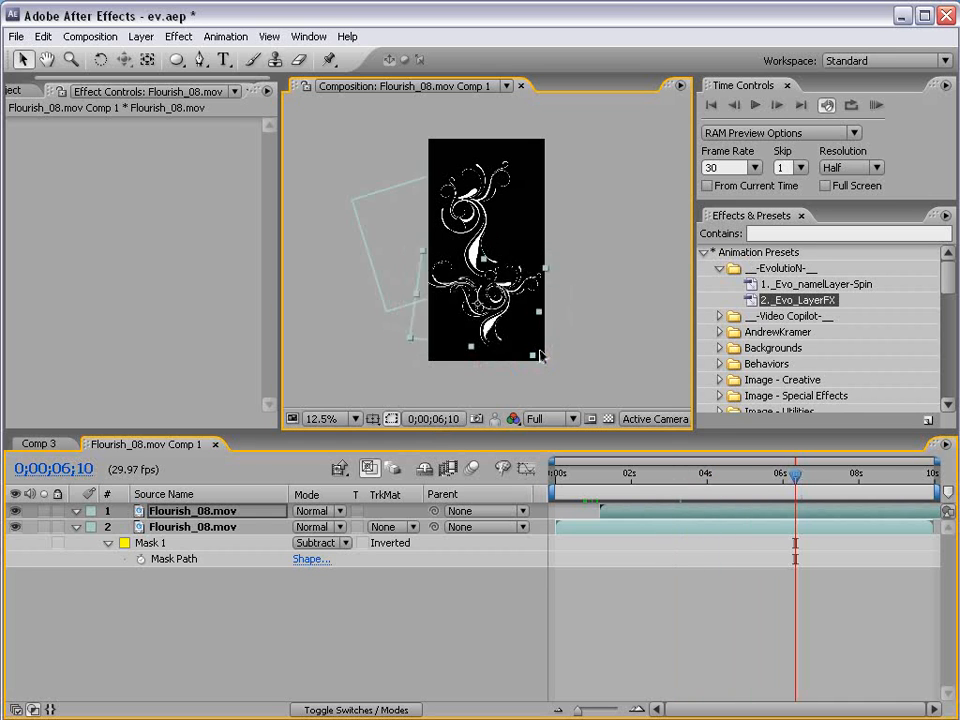
key(w)
drag(489, 309, 497, 302)
key(v)
key(period)
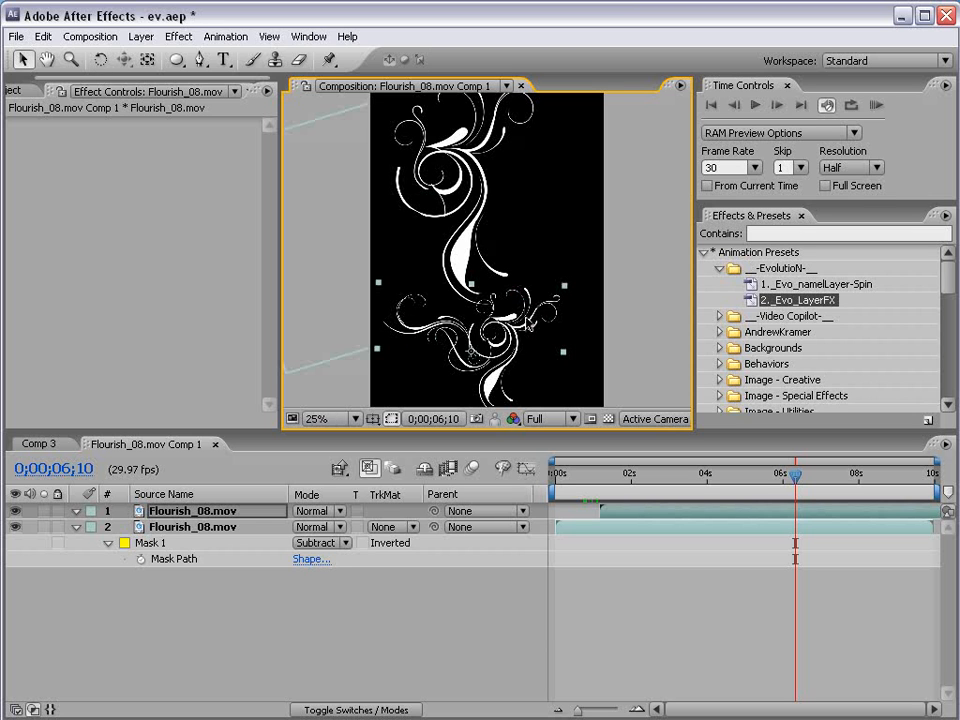
Step: Set the width of the Flourish_08.mov Comp 1 composition to 1200 pixels
click(90, 36)
click(100, 79)
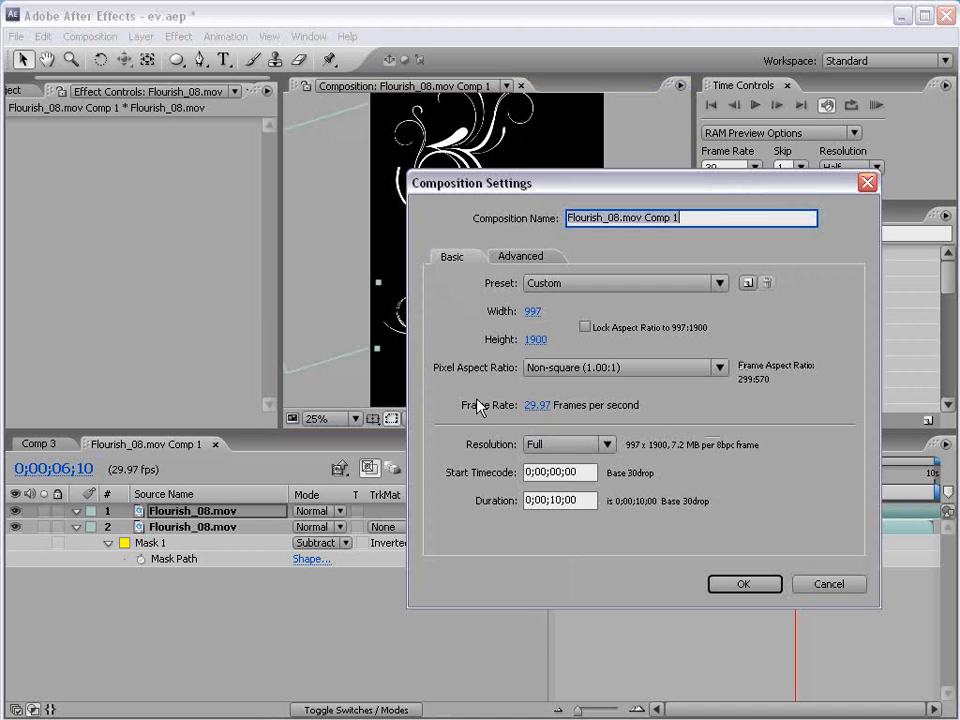
click(527, 312)
text(1200)
key(Return)
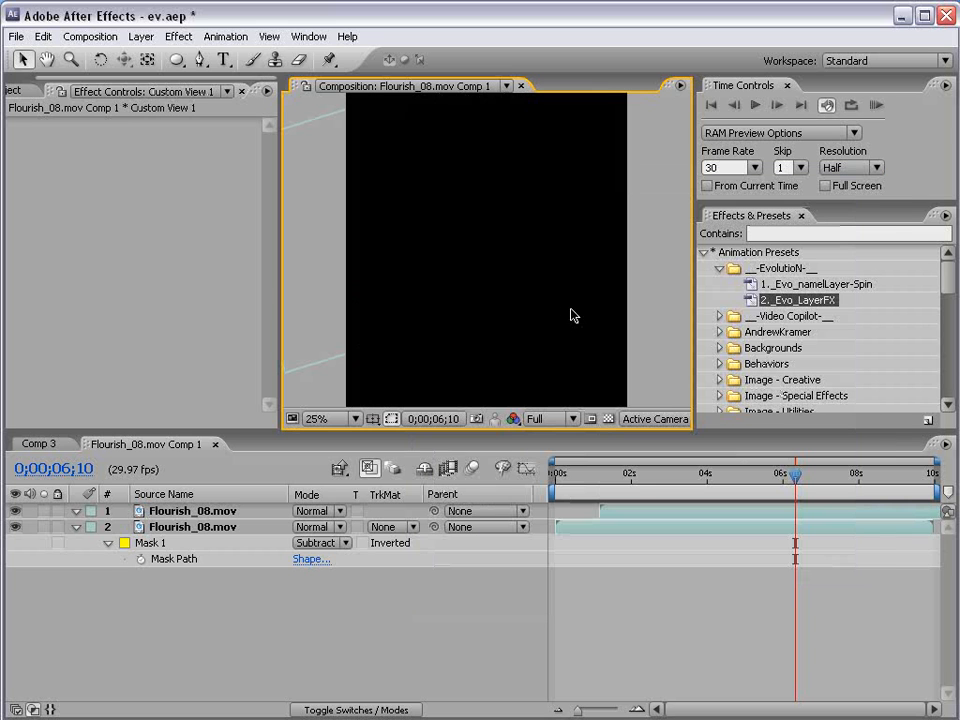
Step: At 0;00;01;20, move the unmasked flourish onto the masked flourish's tail tip and scale it up
click(492, 336)
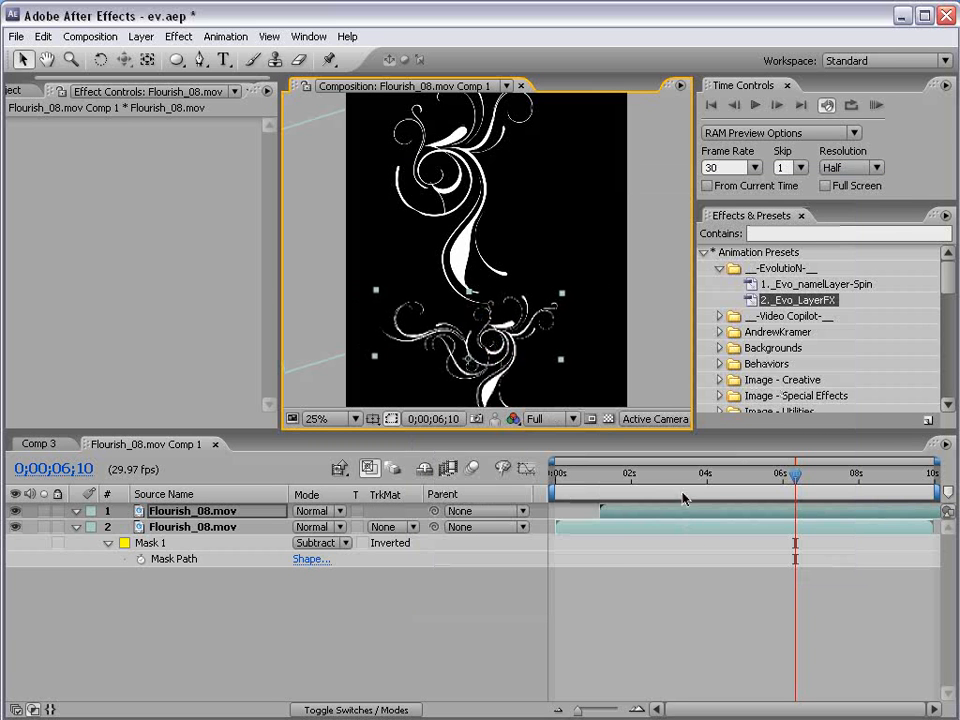
drag(640, 480, 618, 485)
drag(498, 326, 476, 298)
drag(540, 268, 564, 254)
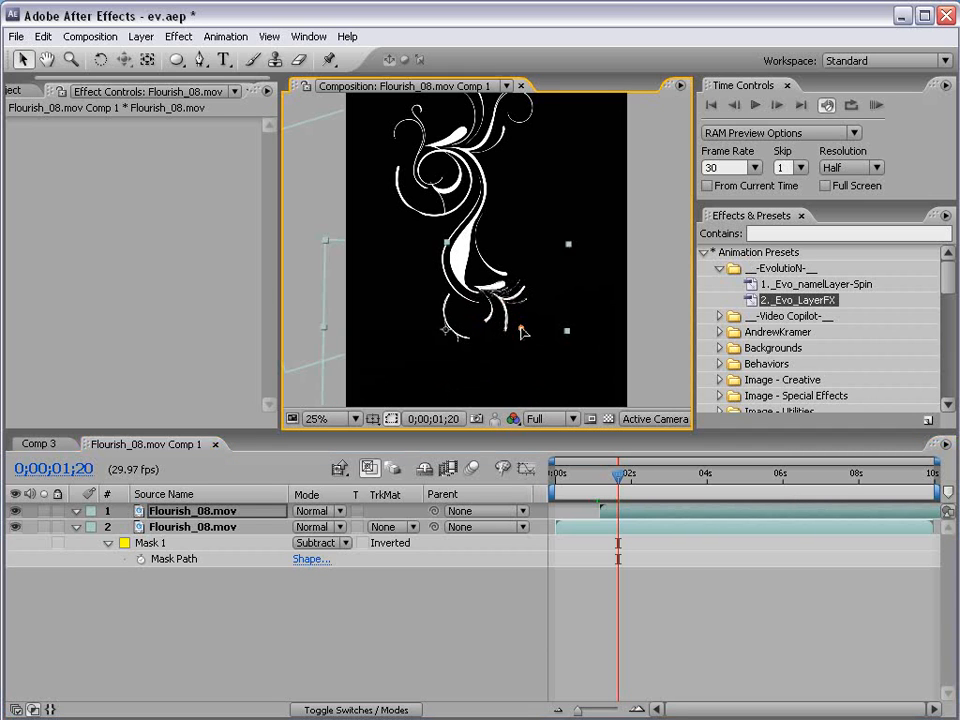
Step: Examine how the two flourishes join as they grow, at 0;00;02;16 and on to 0;00;06;06
drag(618, 473, 649, 475)
key(grave)
key(grave)
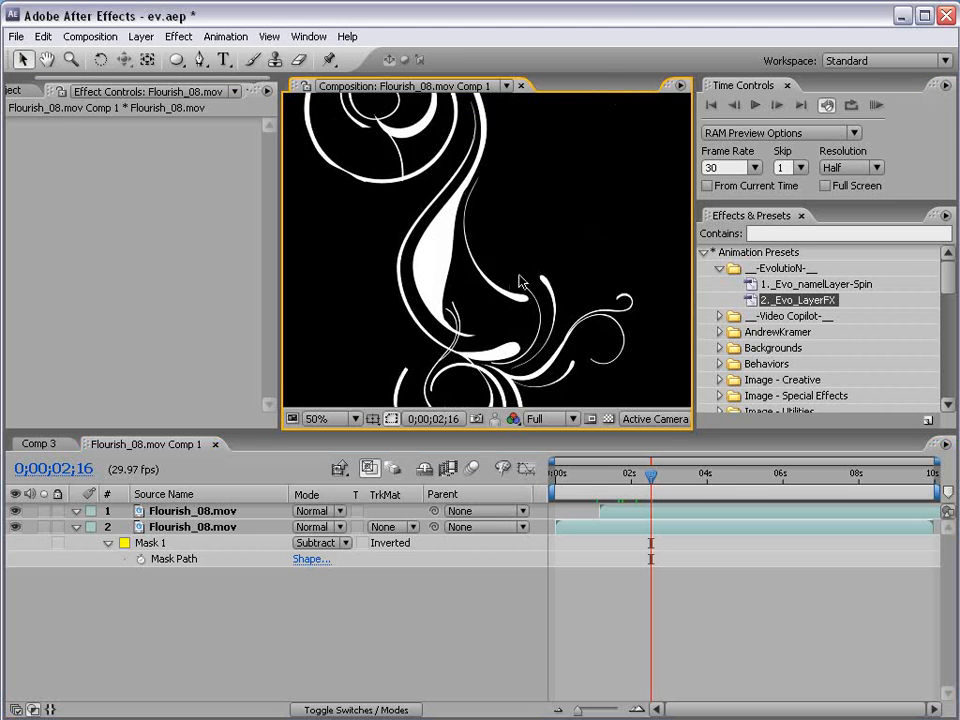
scroll(518, 278, down, 2)
key(space)
drag(494, 261, 483, 289)
key(grave)
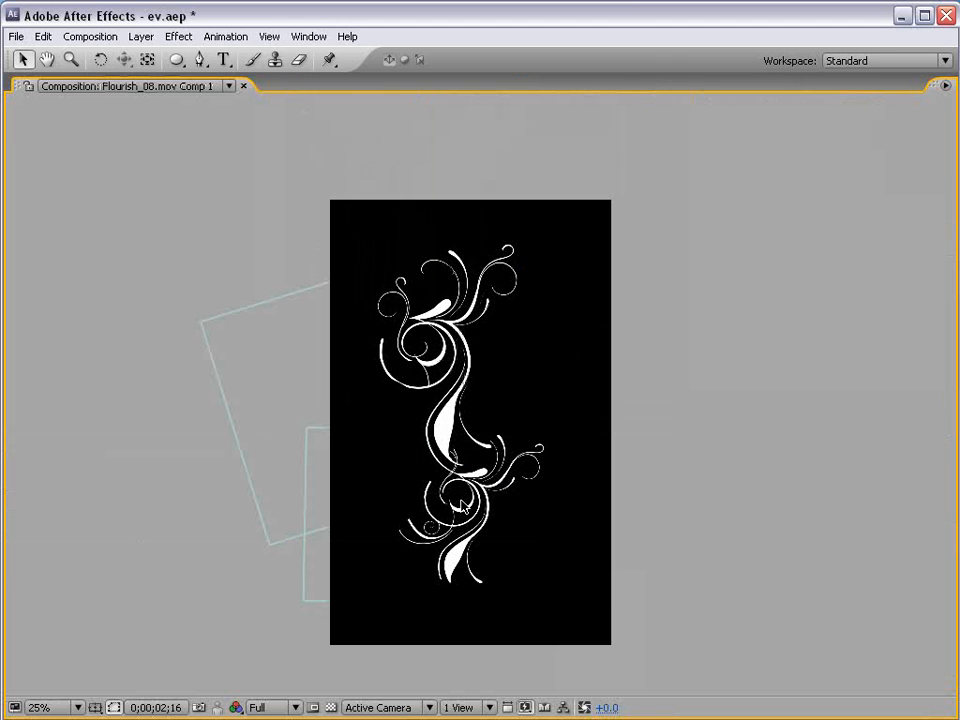
key(grave)
drag(652, 476, 788, 500)
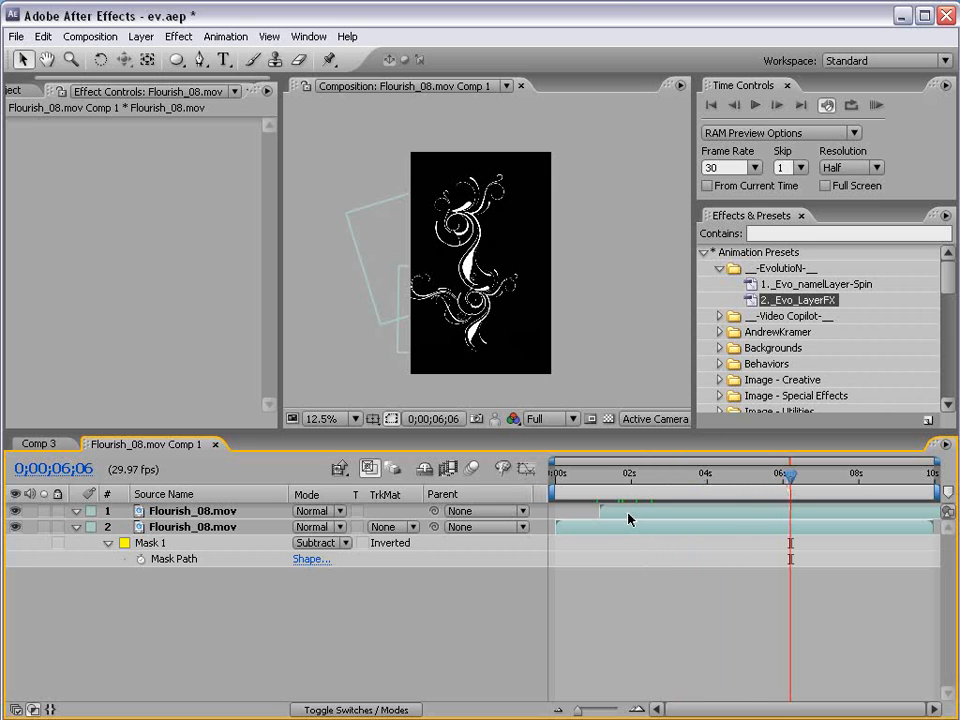
Step: Select both Flourish_08.mov layers and shift them together to the right to centre them in the frame
key(ctrl+a)
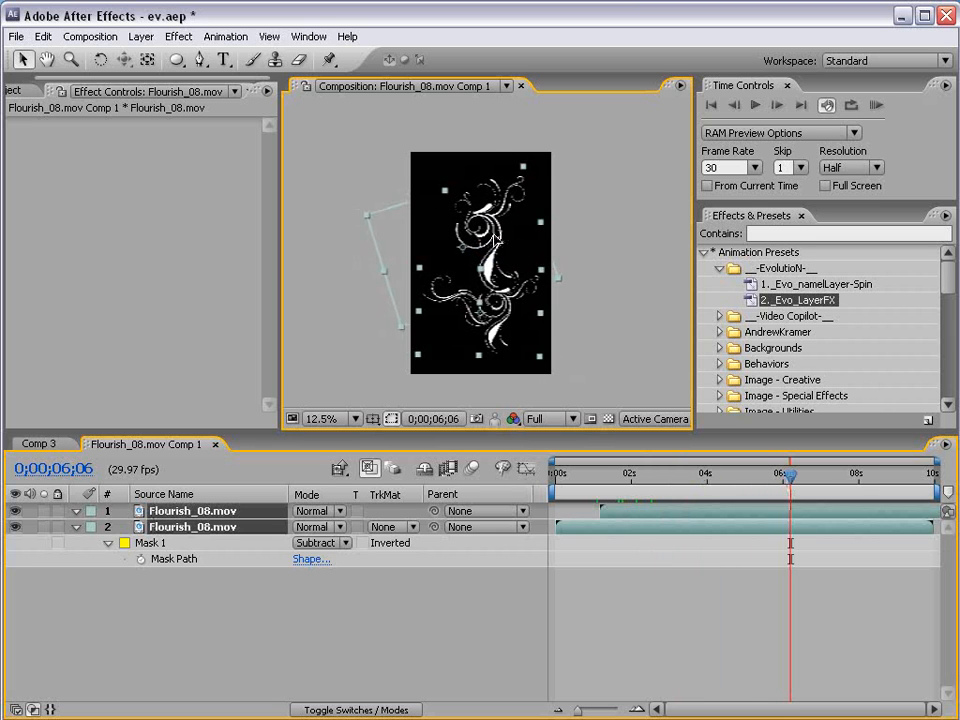
key(grave)
key(grave)
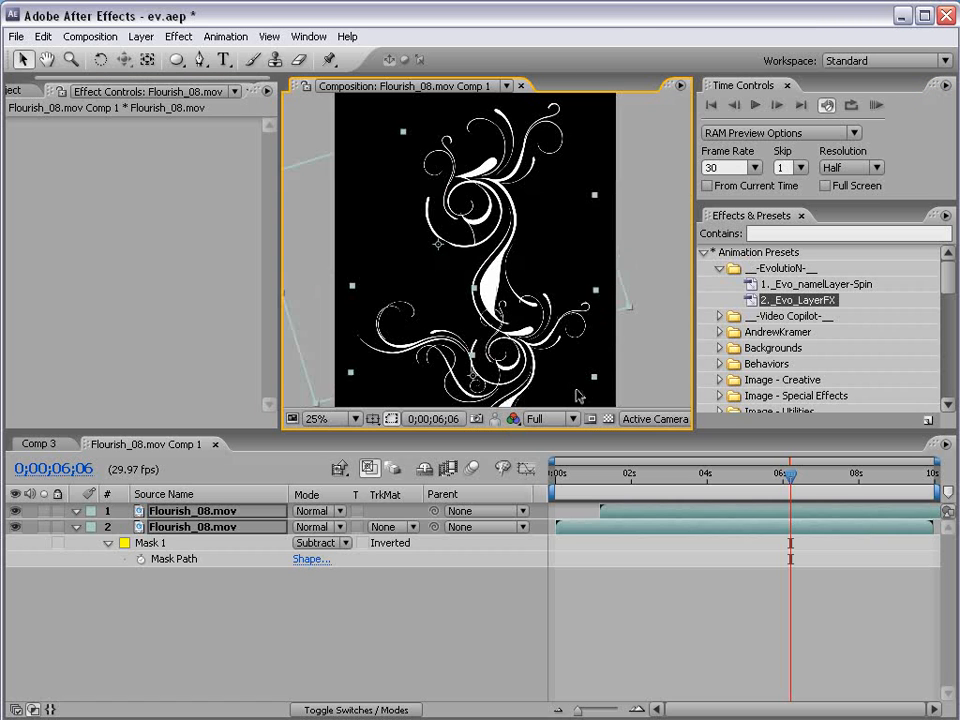
click(294, 384)
Step: Preview the Comp 3 animation from the beginning with the combined flourish precomp
click(44, 443)
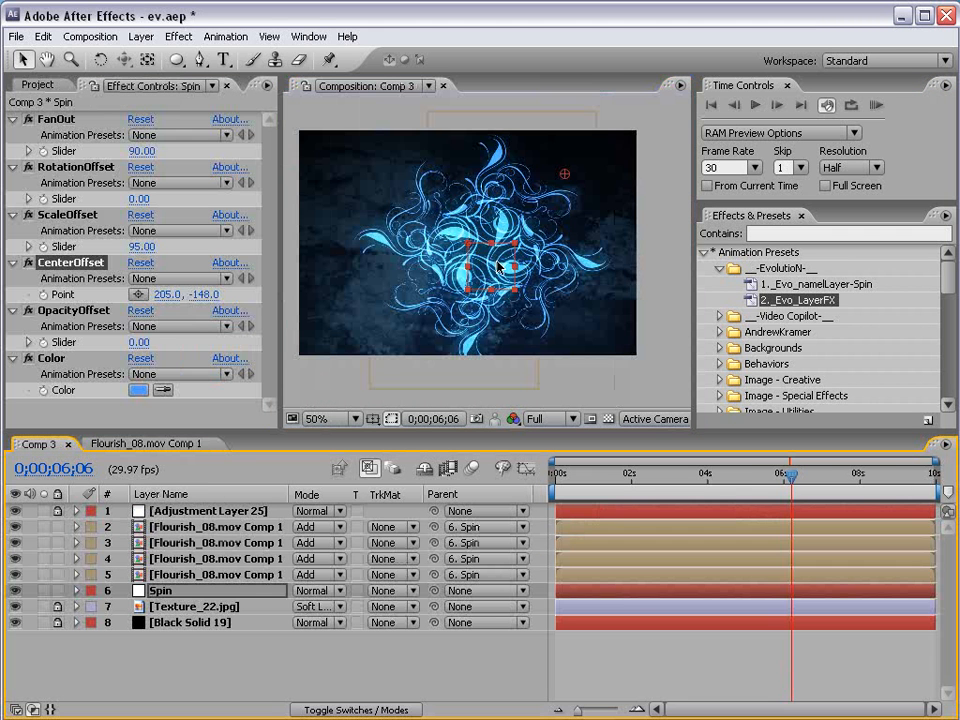
drag(749, 462, 531, 487)
key(KP_0)
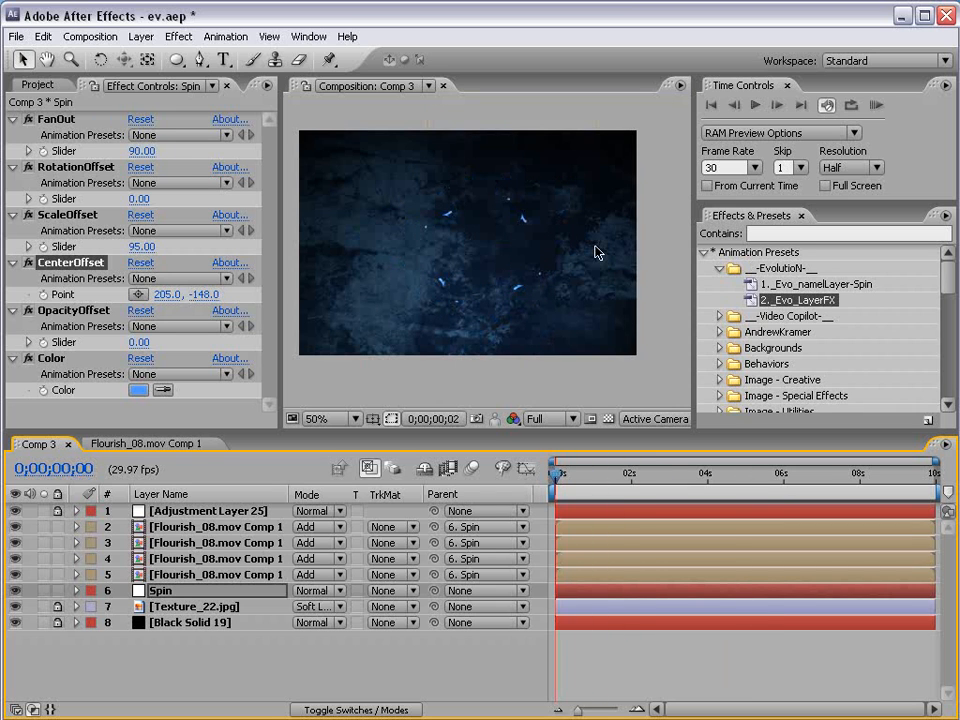
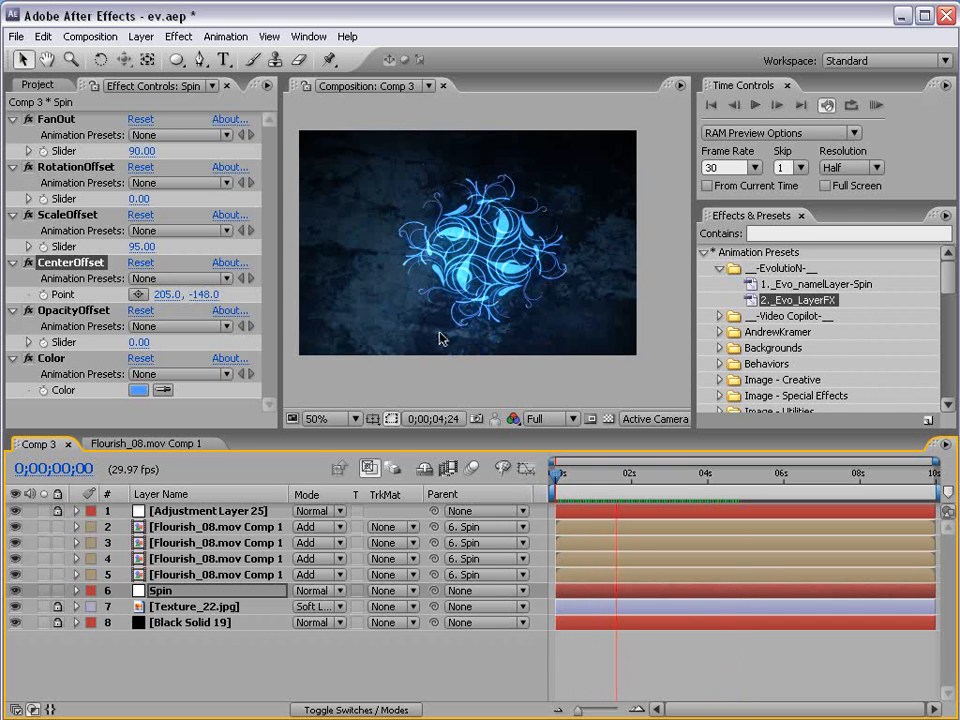
key(space)
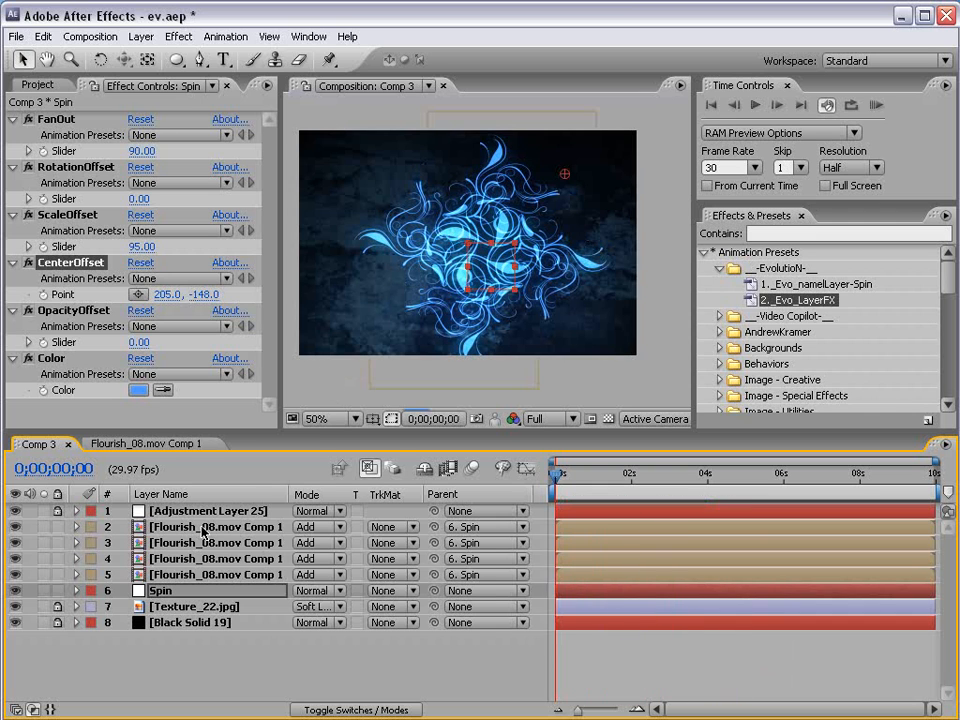
Step: Set the Spin null's CenterOffset in Comp 3 to 63.0, 512.0 and preview the animation
drag(598, 473, 740, 474)
mouse_move(170, 290)
mouse_down()
mouse_move(230, 292)
mouse_move(180, 297)
mouse_up()
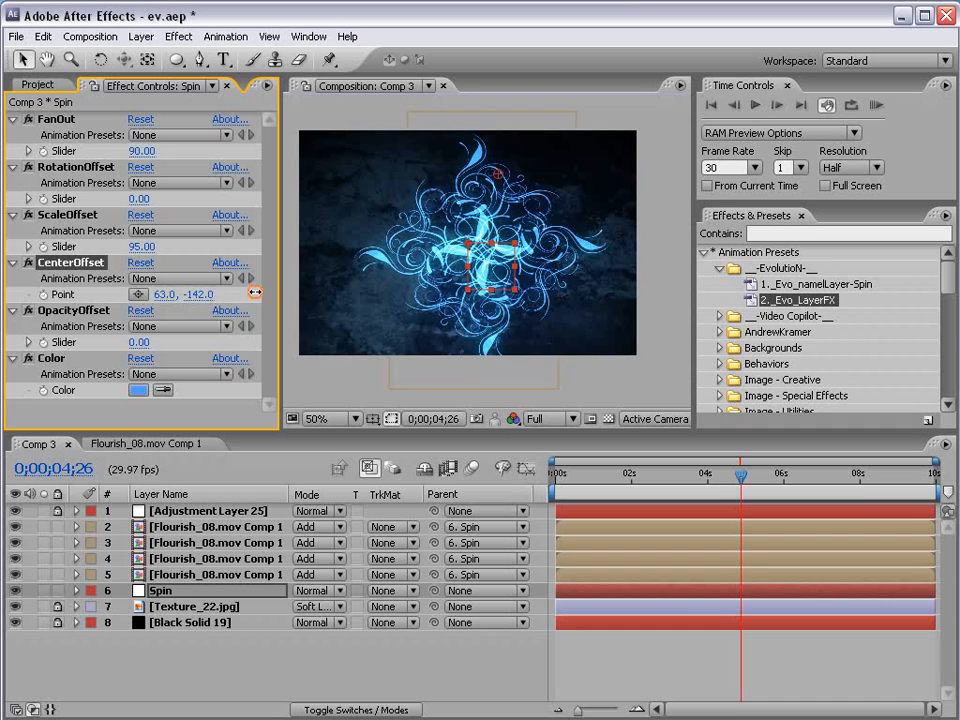
drag(255, 293, 880, 224)
key(KP_0)
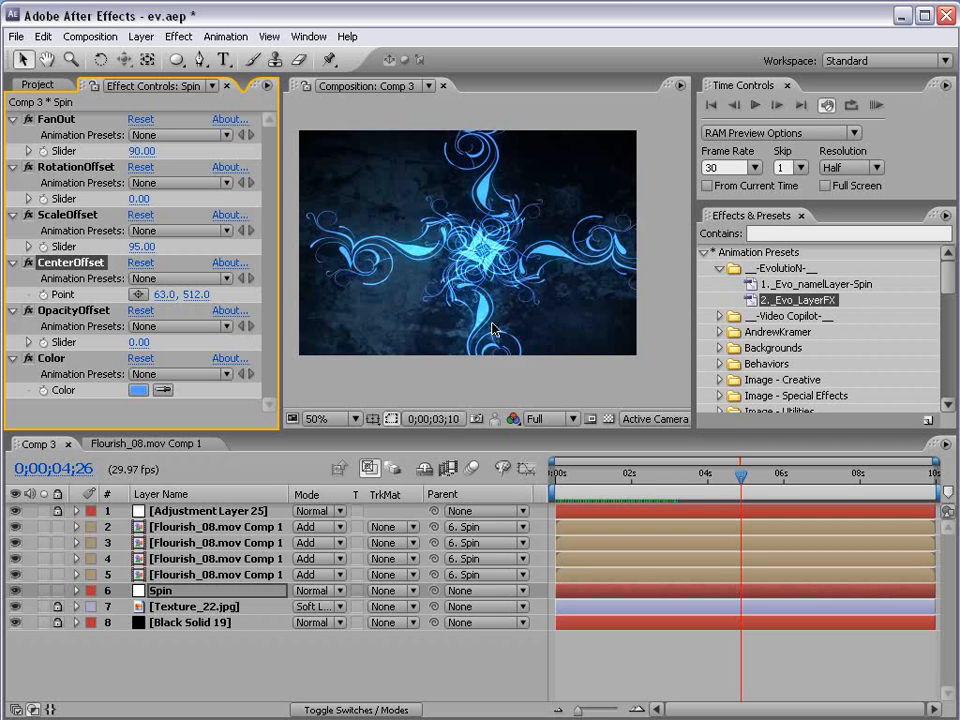
Step: Replace the source of the four Flourish_08.mov Comp 1 layers in Comp 3 with Flourish_07.mov and view the frame at 0;00;02;23
click(42, 85)
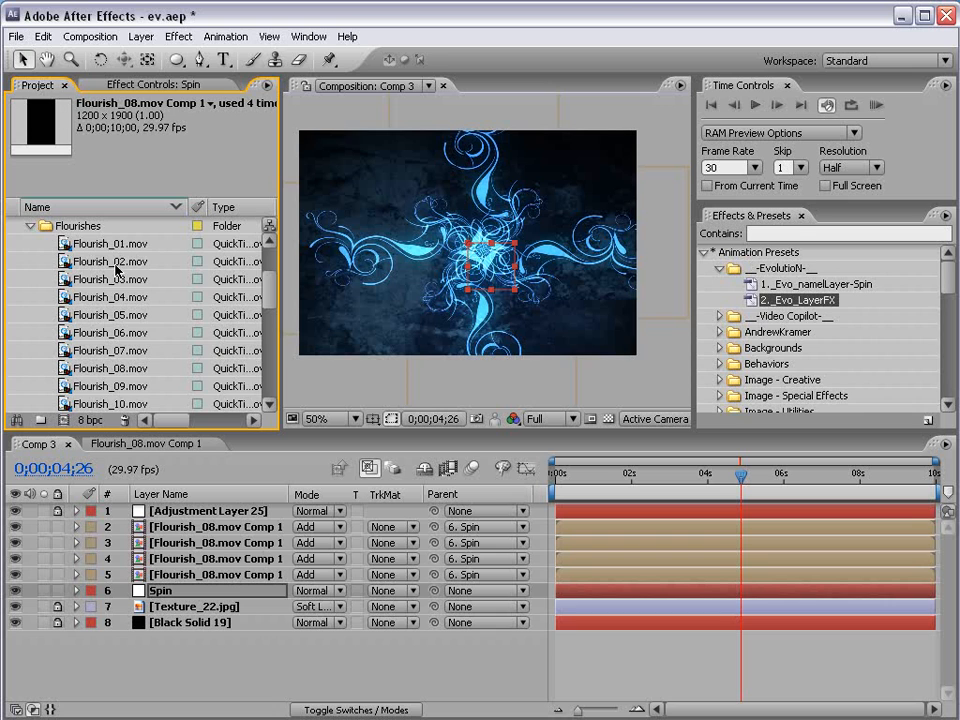
key(space)
drag(156, 375, 131, 361)
click(99, 336)
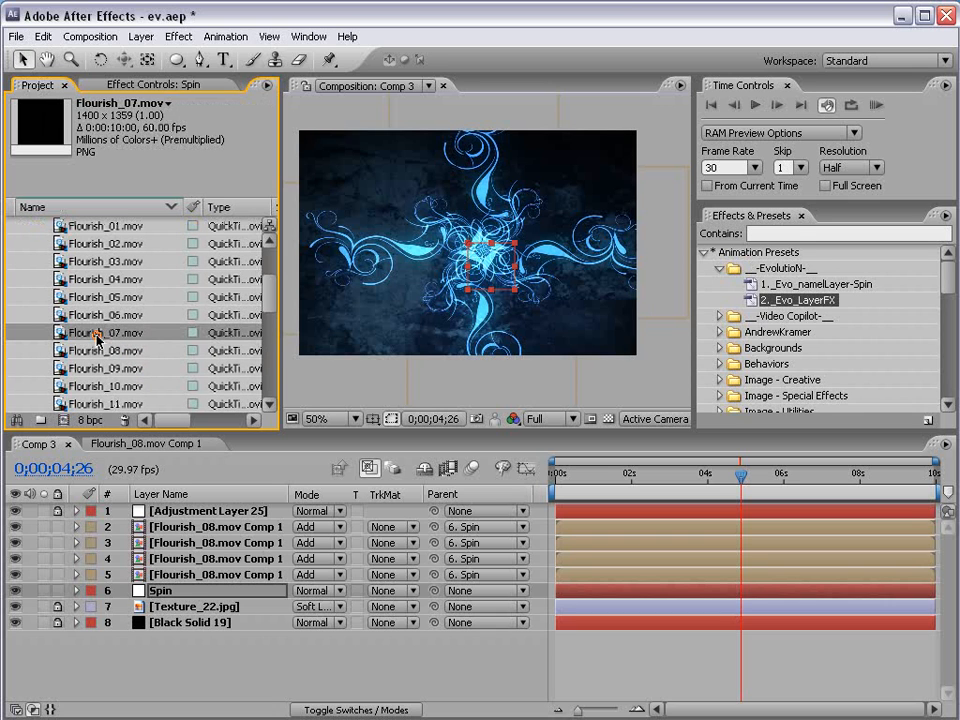
click(141, 535)
shift+click(172, 576)
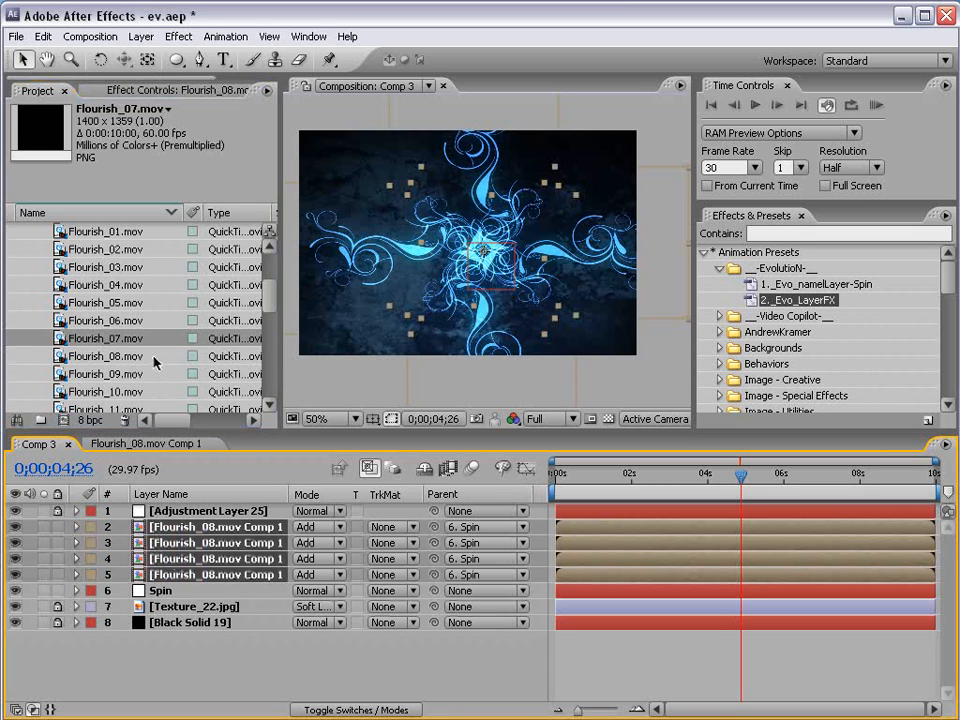
drag(60, 340, 222, 562)
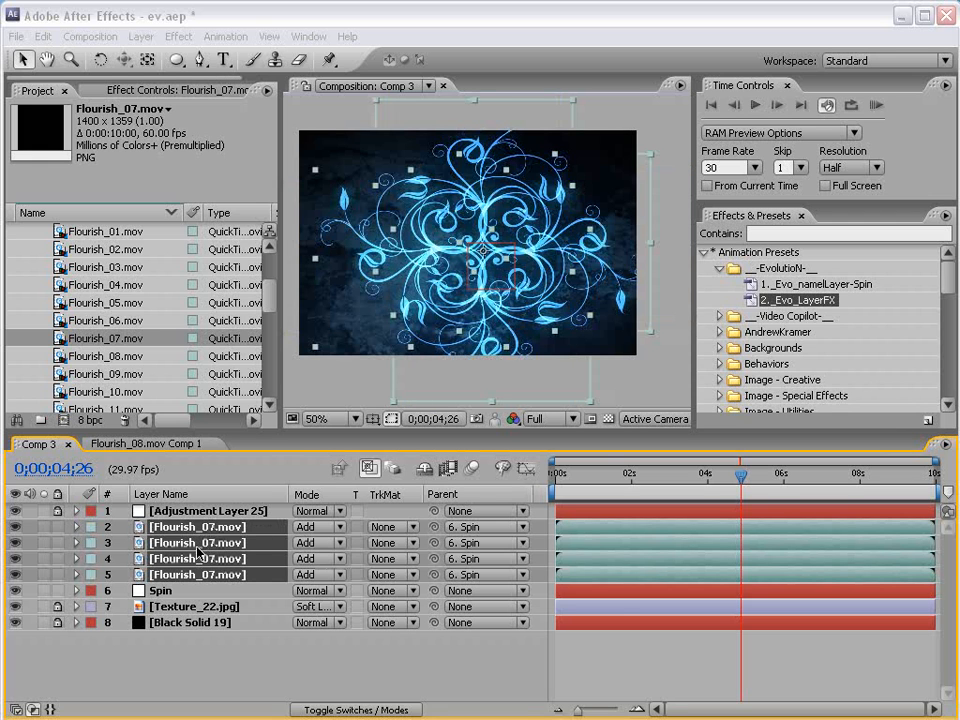
drag(574, 476, 661, 481)
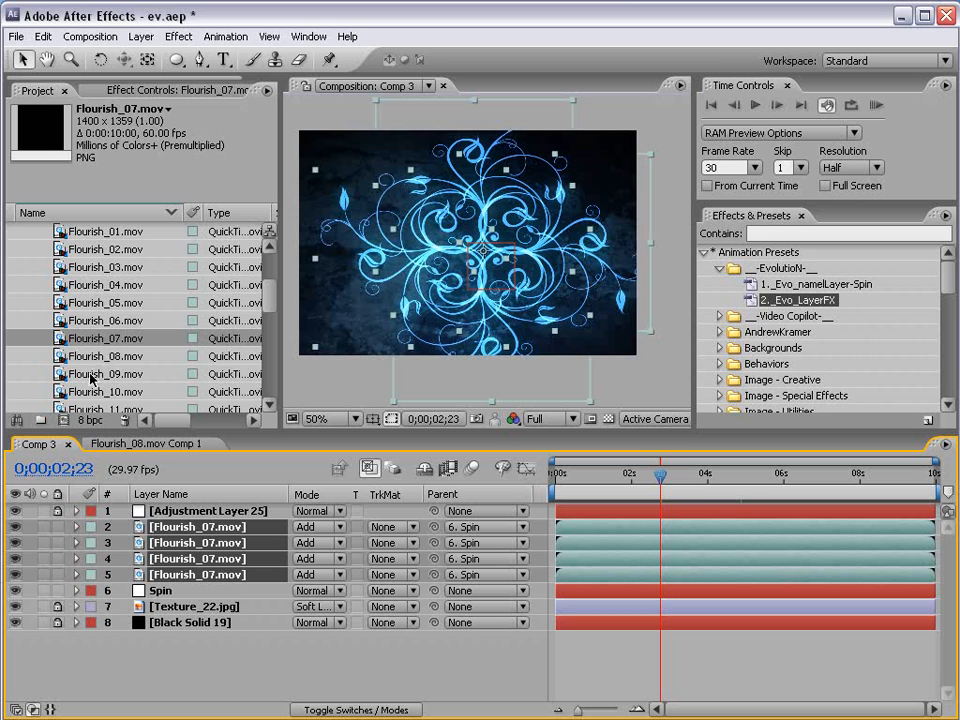
Step: Swap the four flourish layers to Flourish_09.mov, replace that with Flourish_10.mov, and view the frame at 0;00;01;24
drag(83, 374, 200, 540)
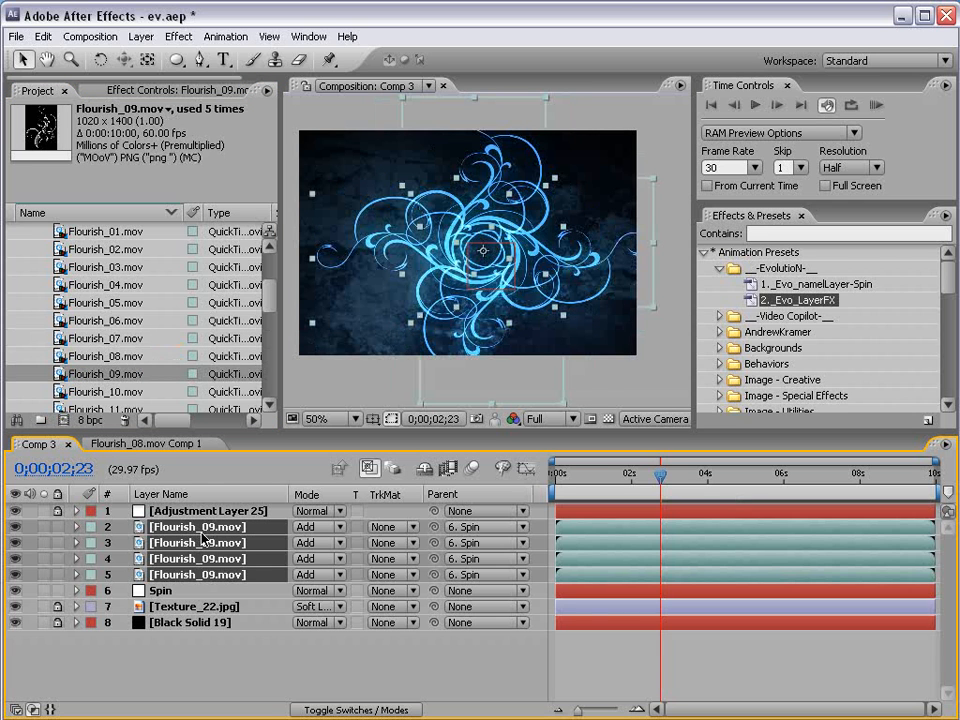
scroll(70, 341, down, 2)
drag(88, 322, 297, 332)
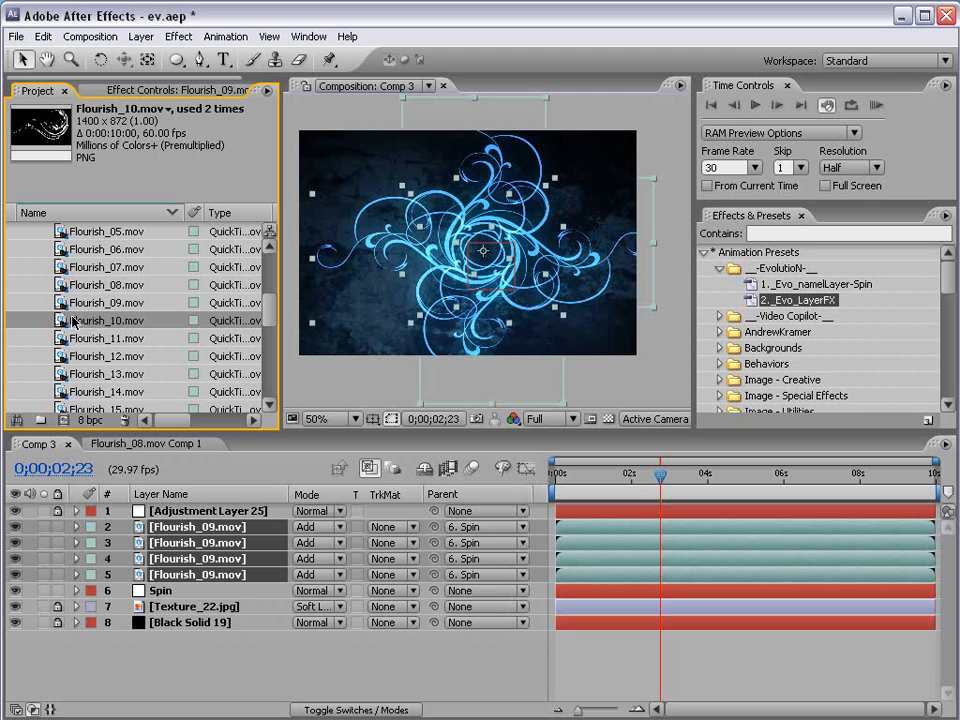
drag(73, 320, 176, 544)
drag(580, 472, 623, 472)
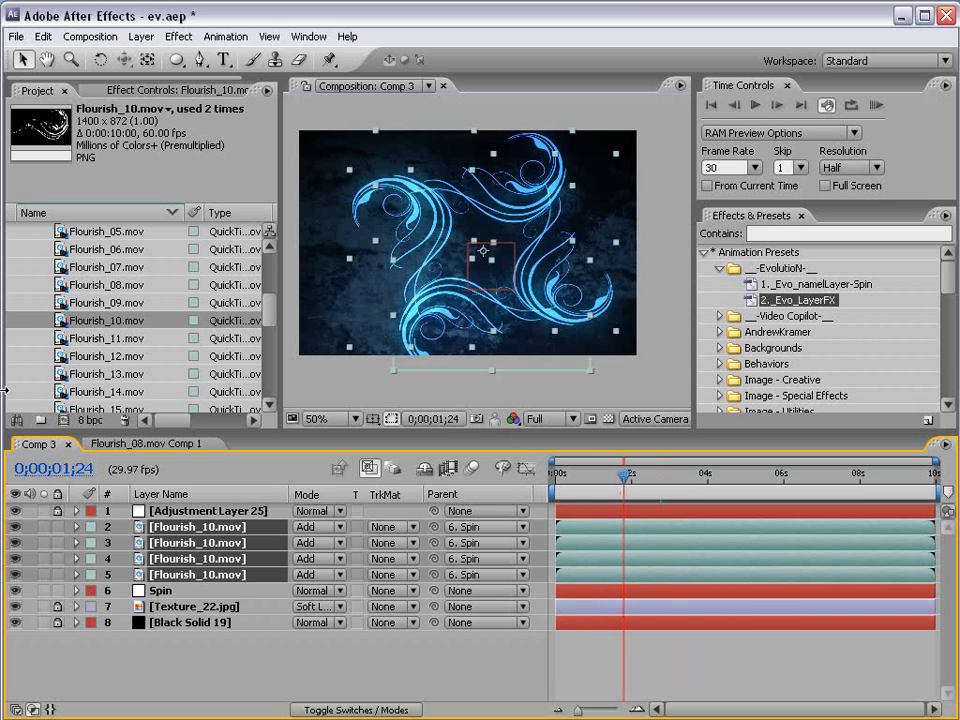
Step: Set the Spin null's CenterOffset to 382.0, -275.0 so the four Flourish_10.mov copies spiral tightly around the centre
click(160, 591)
key(F3)
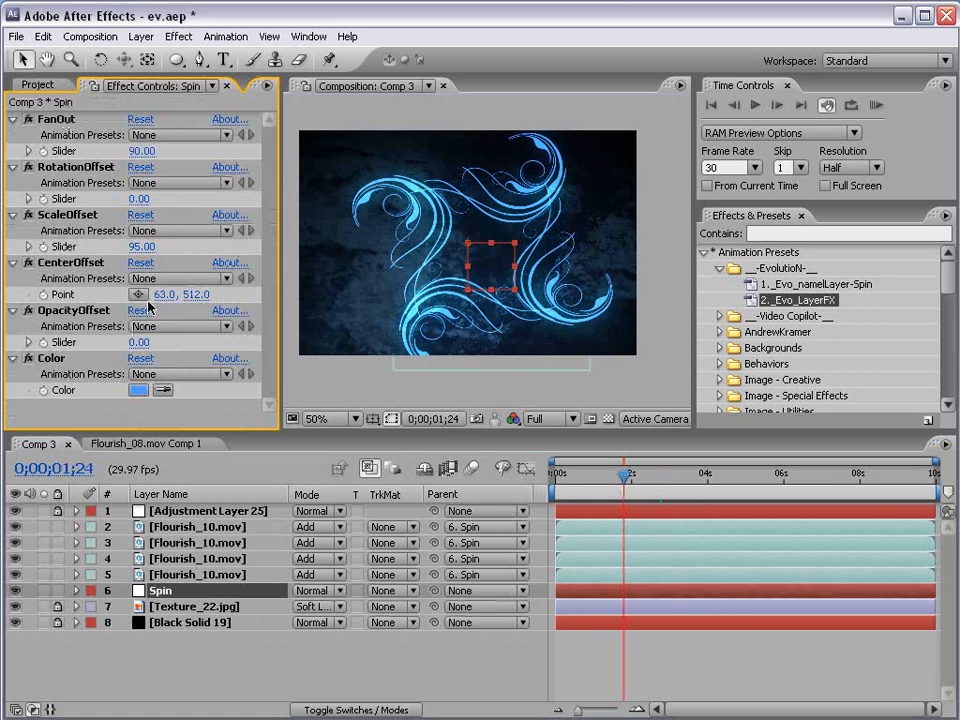
drag(165, 294, 4, 311)
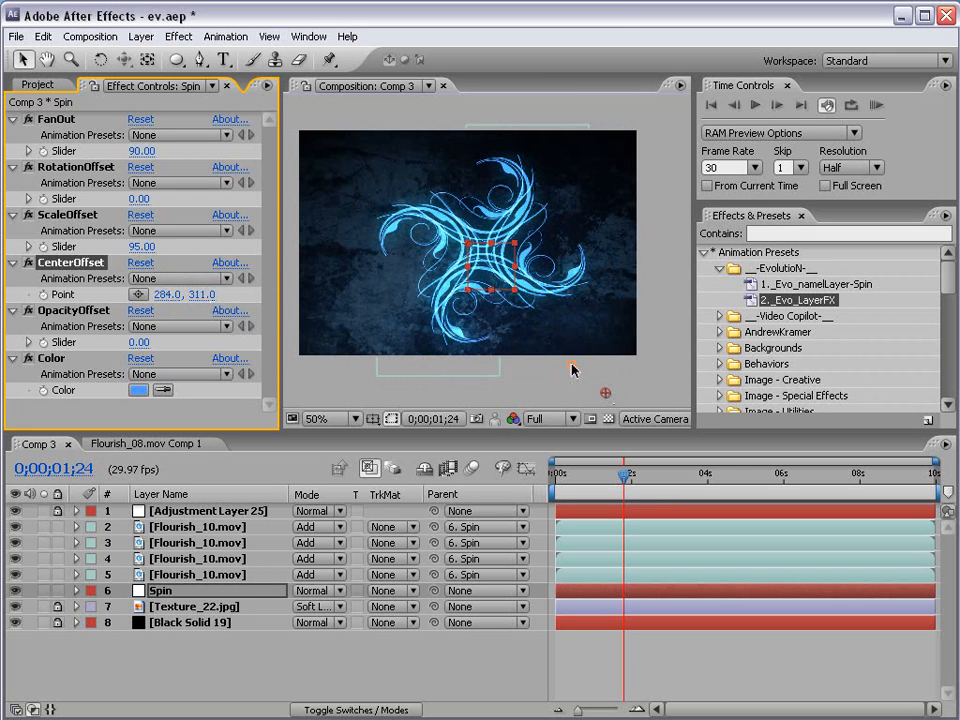
drag(605, 393, 401, 257)
drag(623, 475, 576, 478)
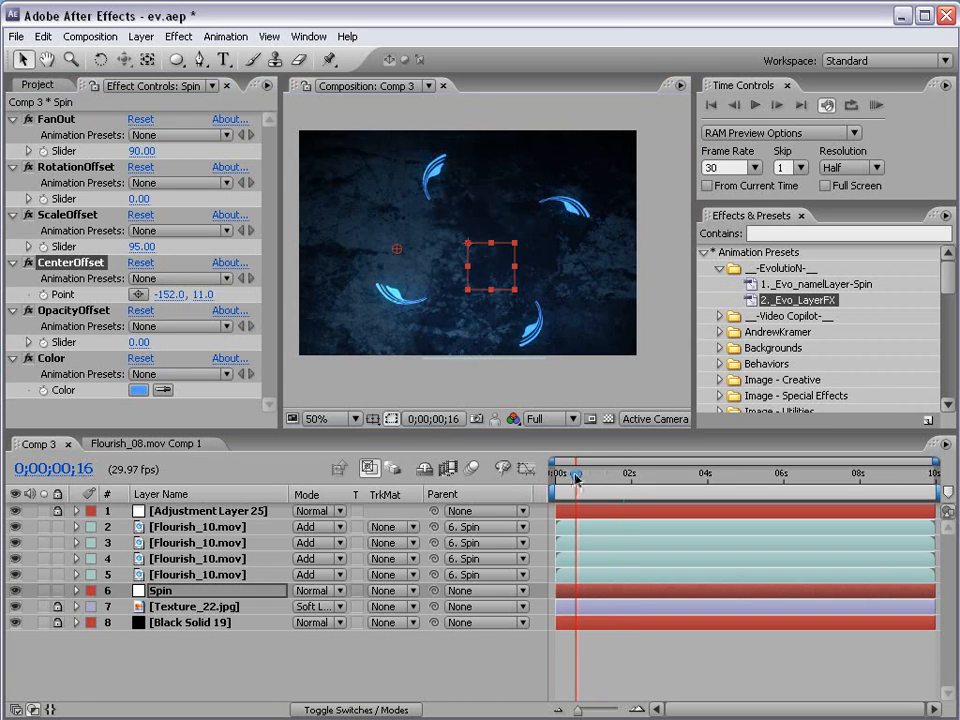
drag(397, 248, 656, 110)
Step: Examine how the Flourish_10.mov spiral grows up to 0;00;02;27 and look closely at its centre at 0;00;02;21
click(601, 475)
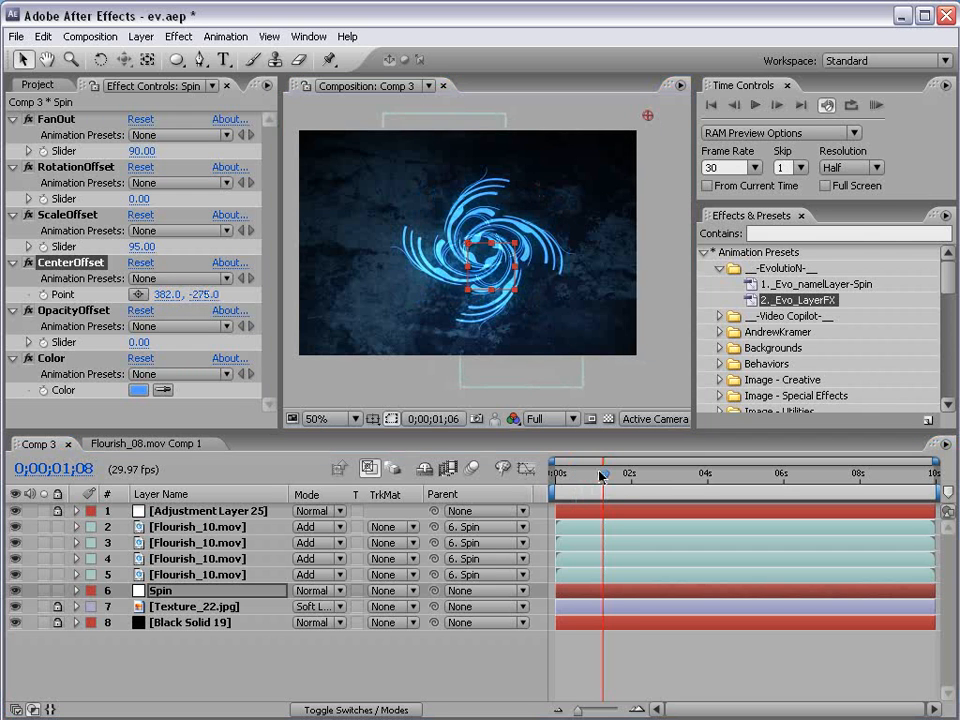
drag(601, 475, 665, 476)
scroll(525, 298, up, 1)
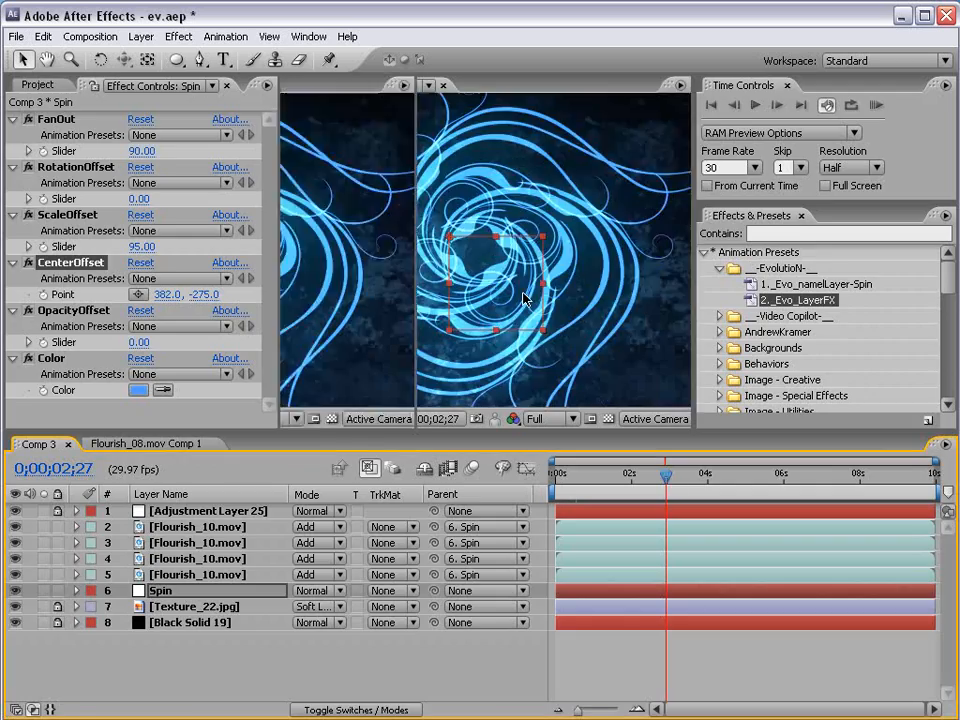
key(grave)
key(grave)
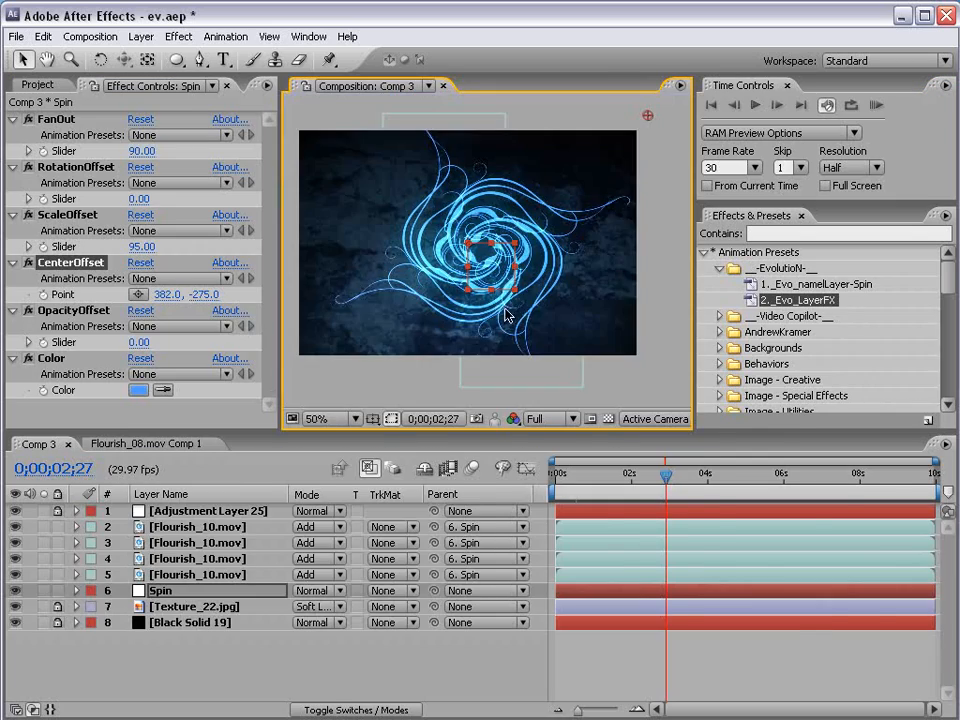
scroll(505, 315, up, 1)
mouse_move(666, 477)
mouse_down()
mouse_move(675, 481)
mouse_move(571, 484)
mouse_move(657, 484)
mouse_up()
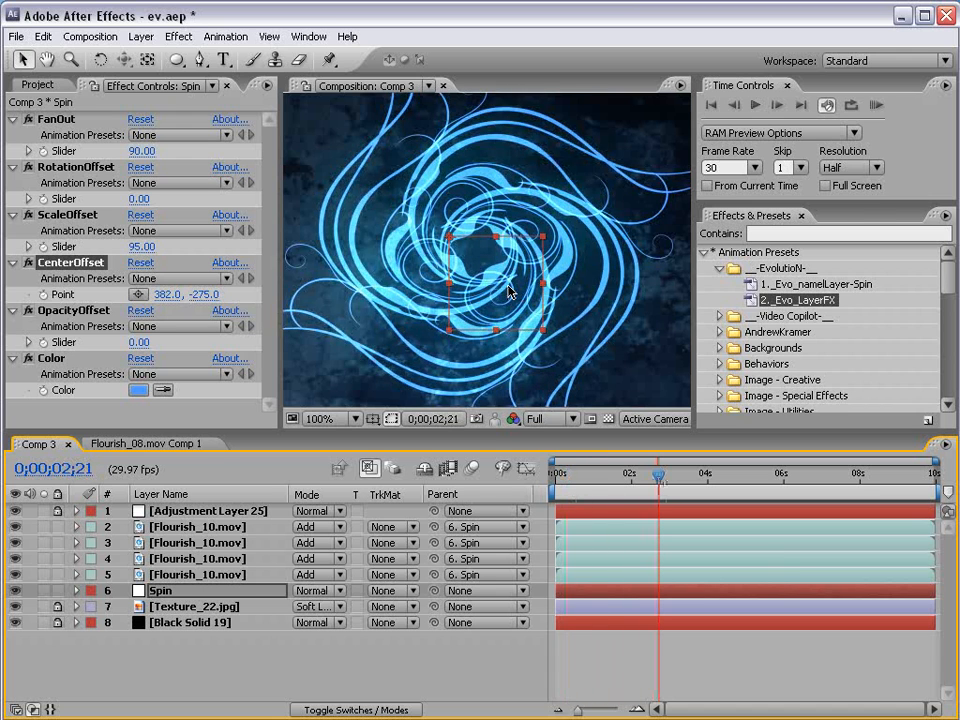
scroll(508, 291, down, 1)
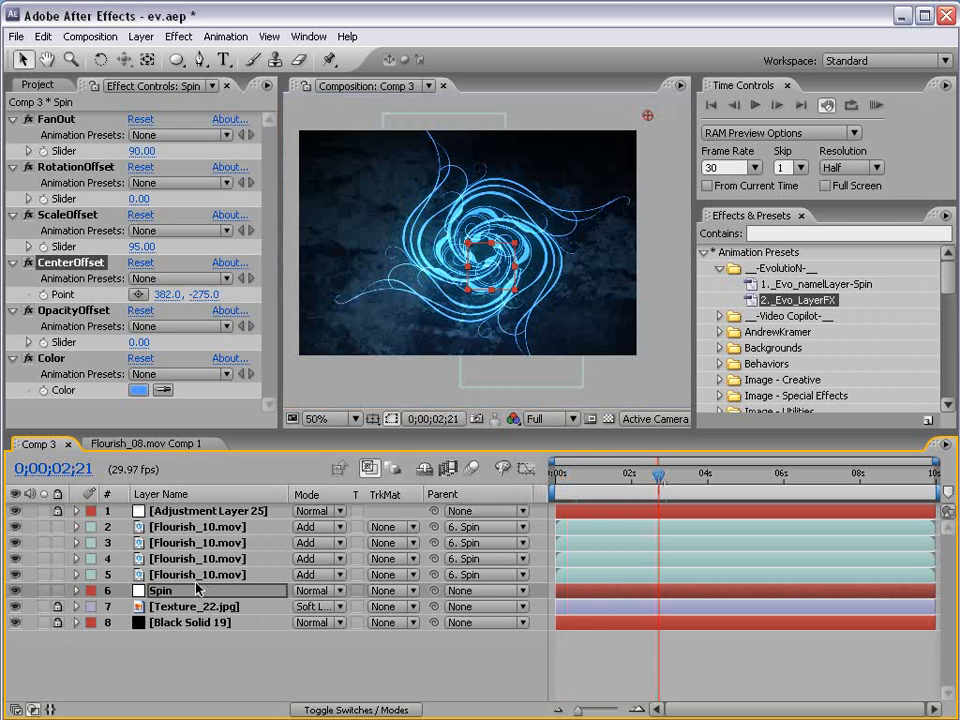
Step: Replace the source of the four flourish layers with Flourish_15.mov, and swap that for Flourish_17.mov
click(200, 526)
shift+click(205, 574)
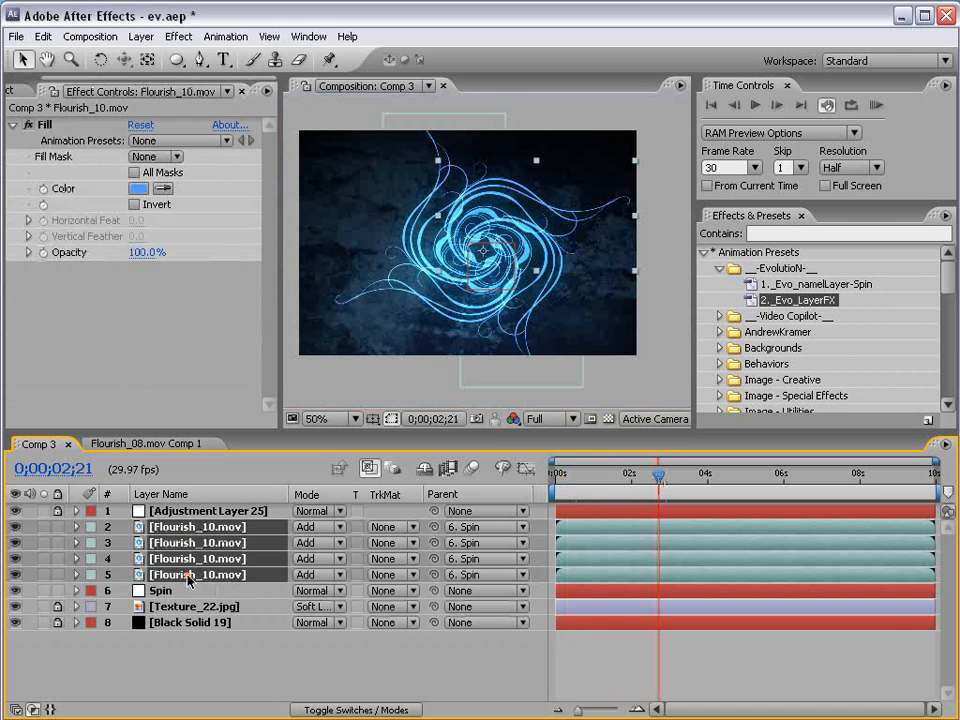
click(11, 90)
drag(275, 318, 228, 531)
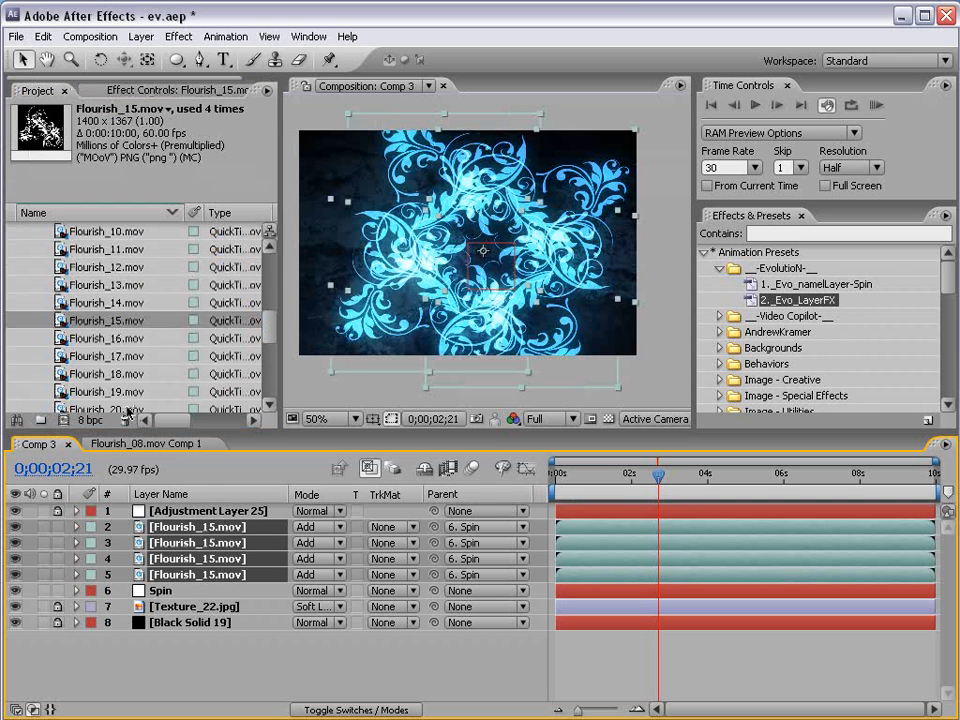
drag(131, 364, 197, 526)
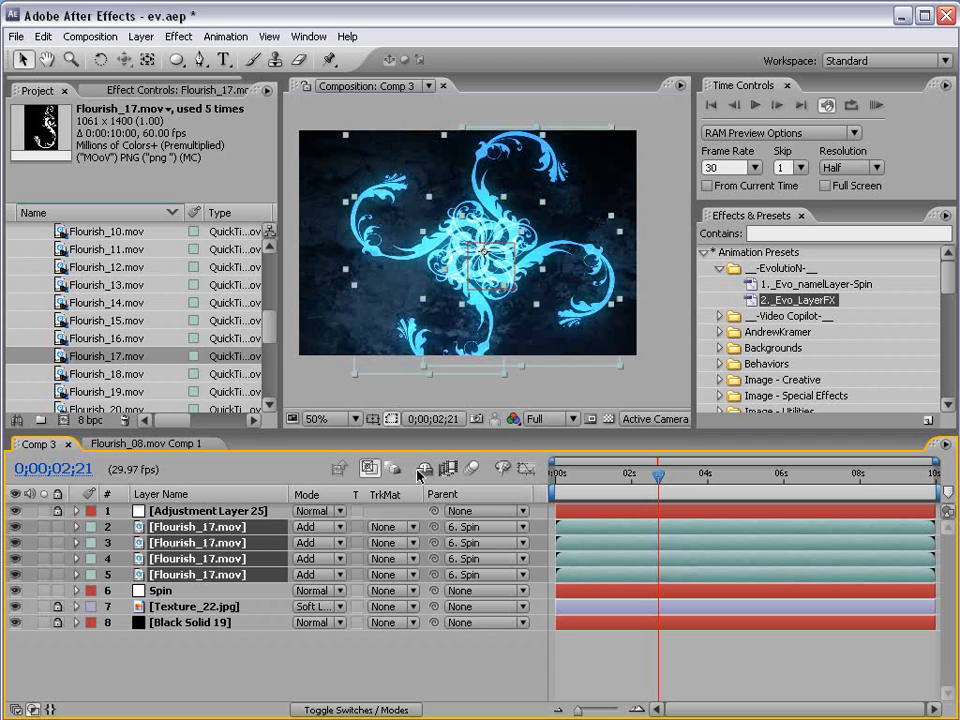
Step: Go to 0;00;06;07, replace the four flourish layers with Flourish_26.mov, and view the resulting pattern enlarged
drag(658, 476, 792, 478)
drag(266, 329, 267, 360)
drag(113, 357, 223, 527)
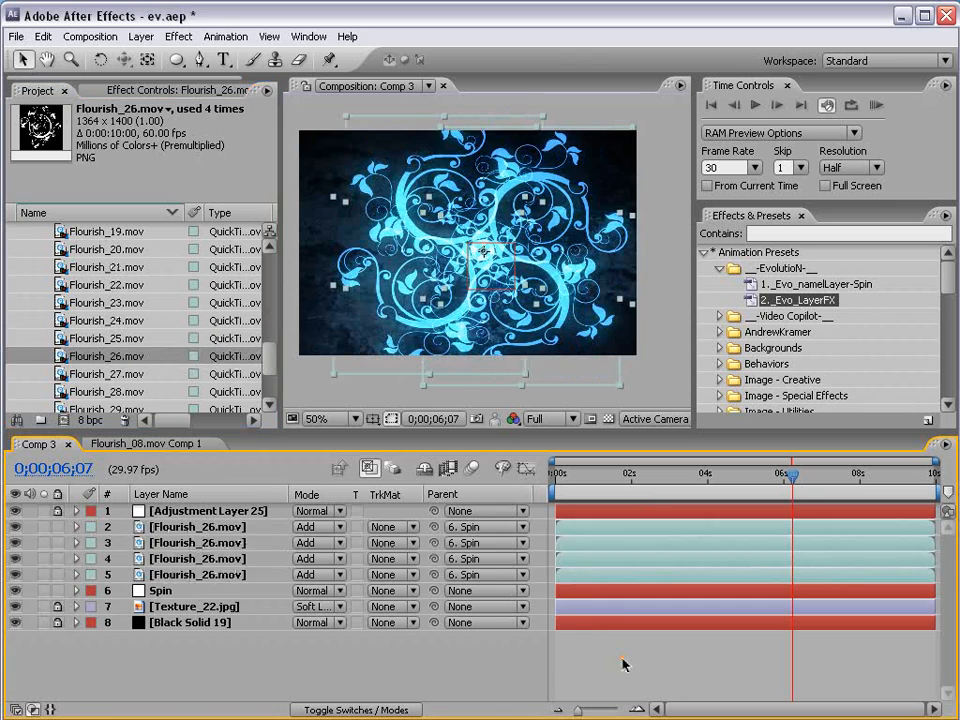
key(grave)
key(grave)
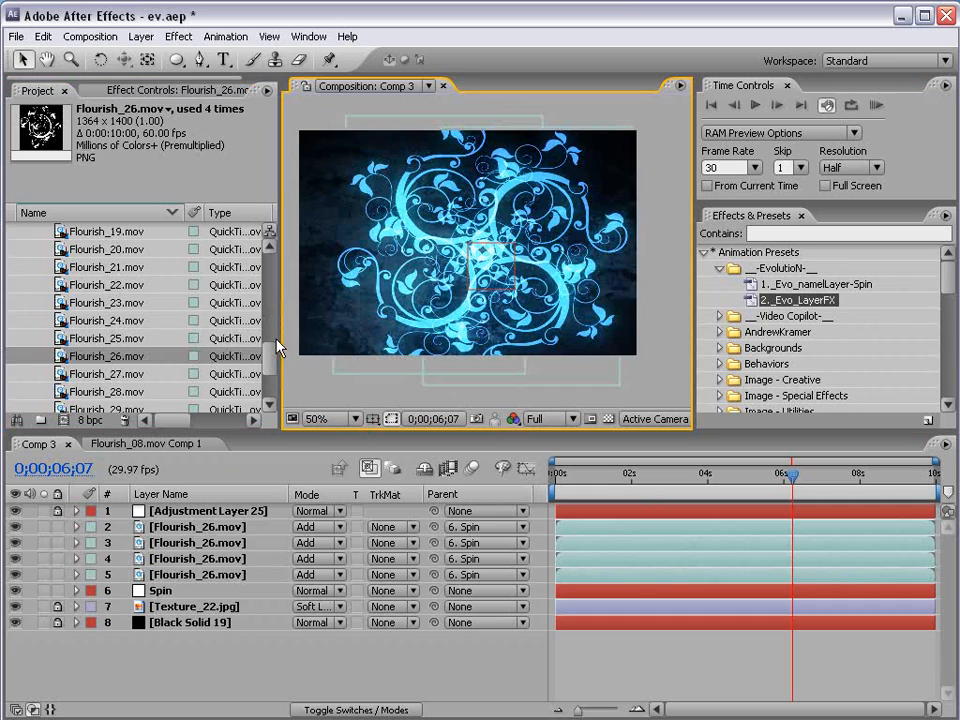
drag(268, 352, 268, 371)
click(122, 355)
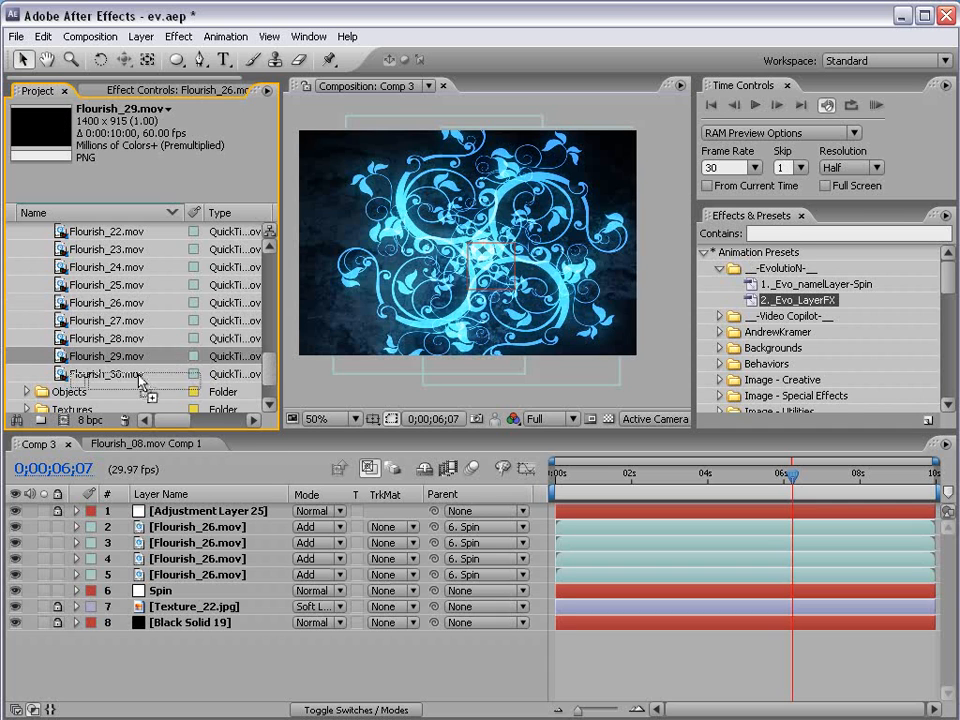
click(212, 658)
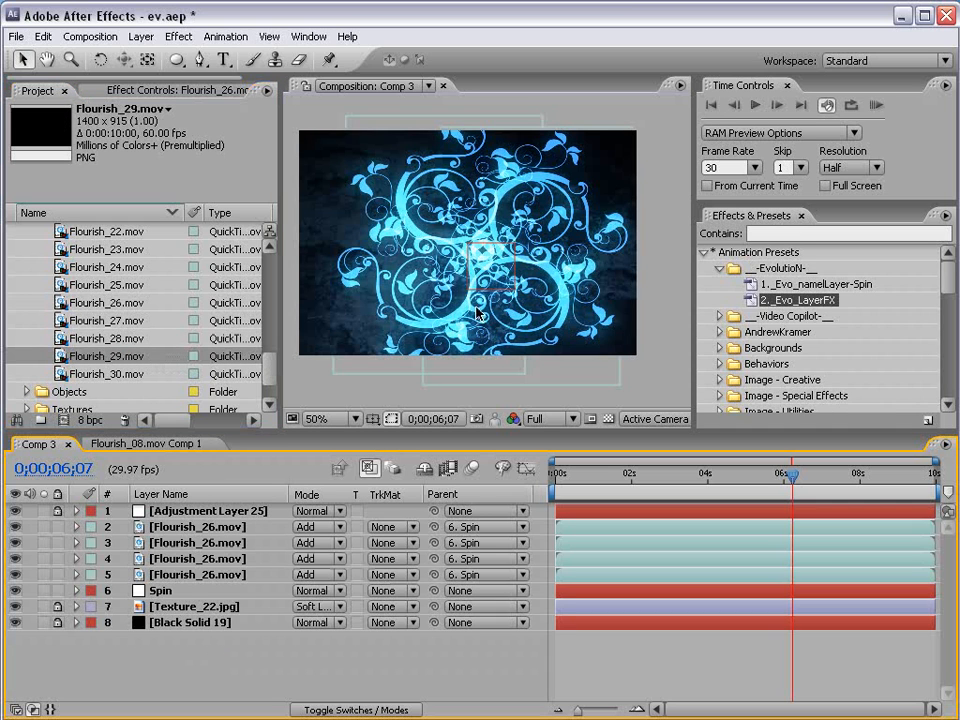
Step: Replace the four Flourish_26.mov layers with Flourish_09.mov and set the Spin null's CenterOffset to -173.0, 109.0
drag(268, 375, 276, 313)
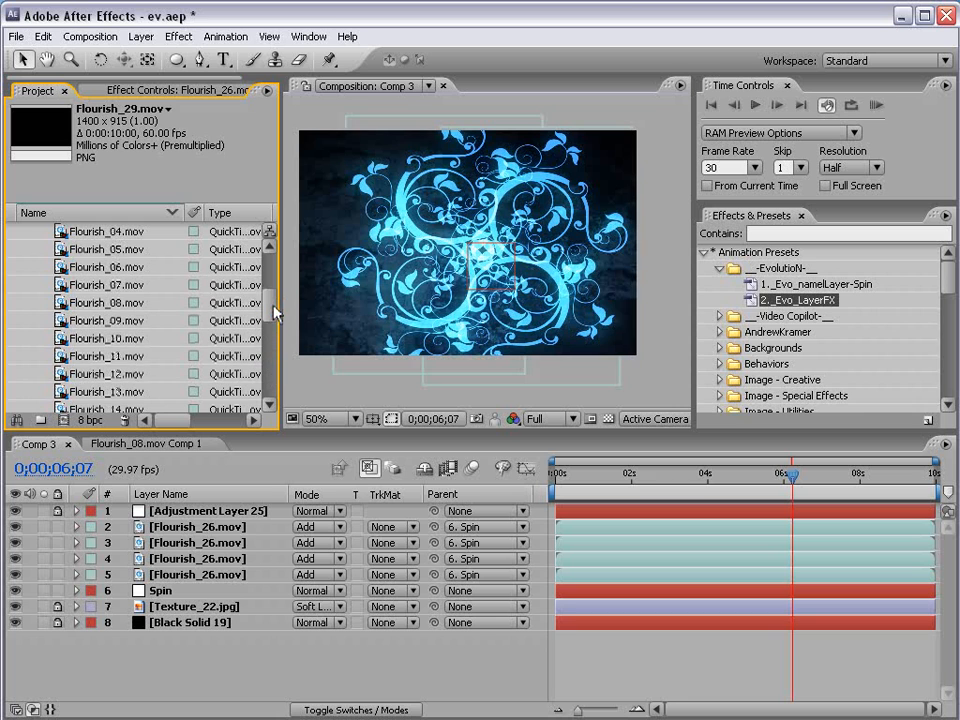
click(190, 528)
shift+click(213, 576)
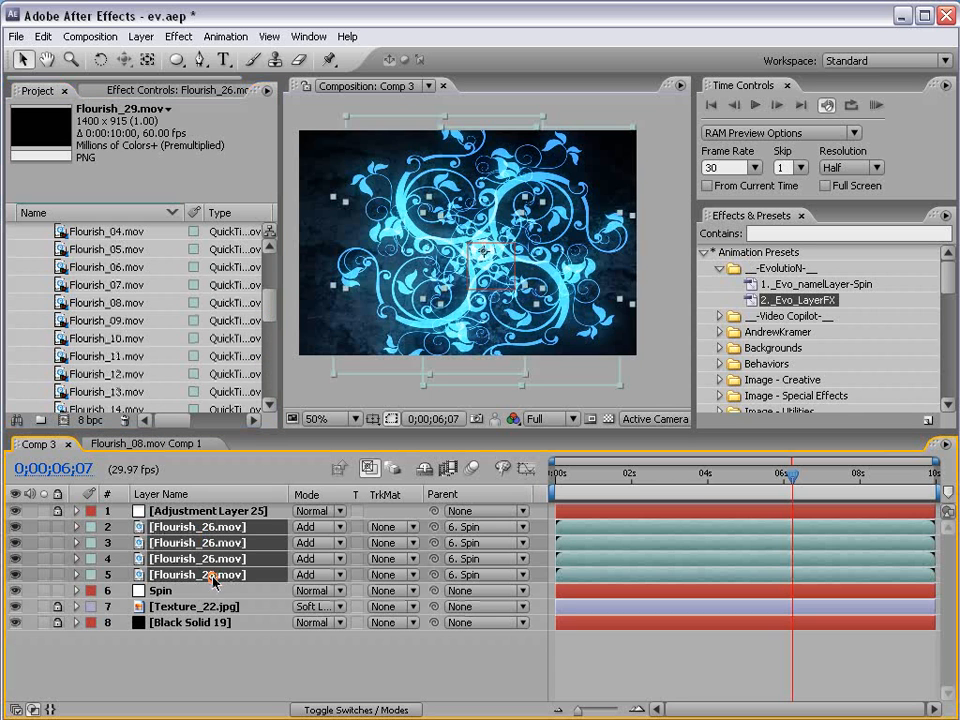
drag(115, 325, 251, 542)
key(F4)
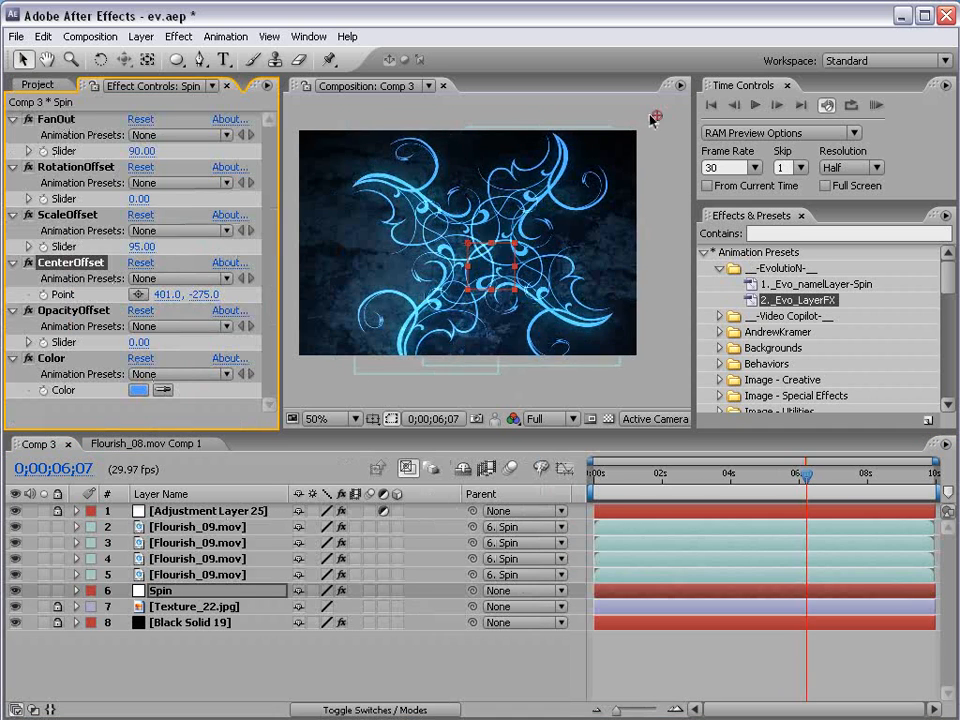
drag(652, 119, 513, 312)
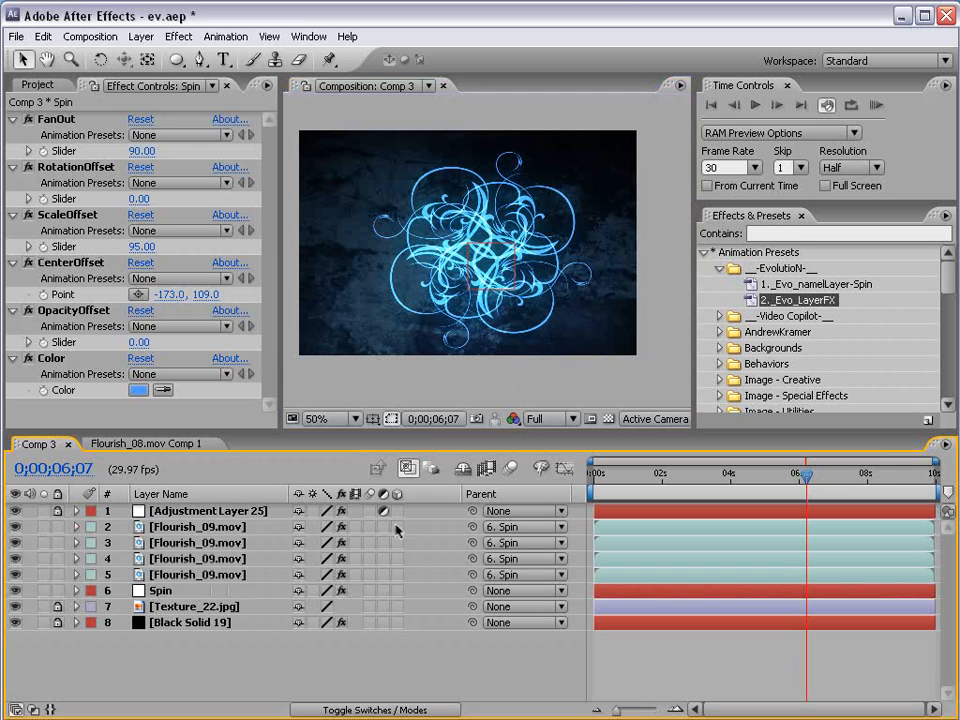
Step: Unlock Texture_22.jpg and turn it, the four Flourish_09.mov layers and the Spin null into 3D layers
drag(400, 564, 399, 577)
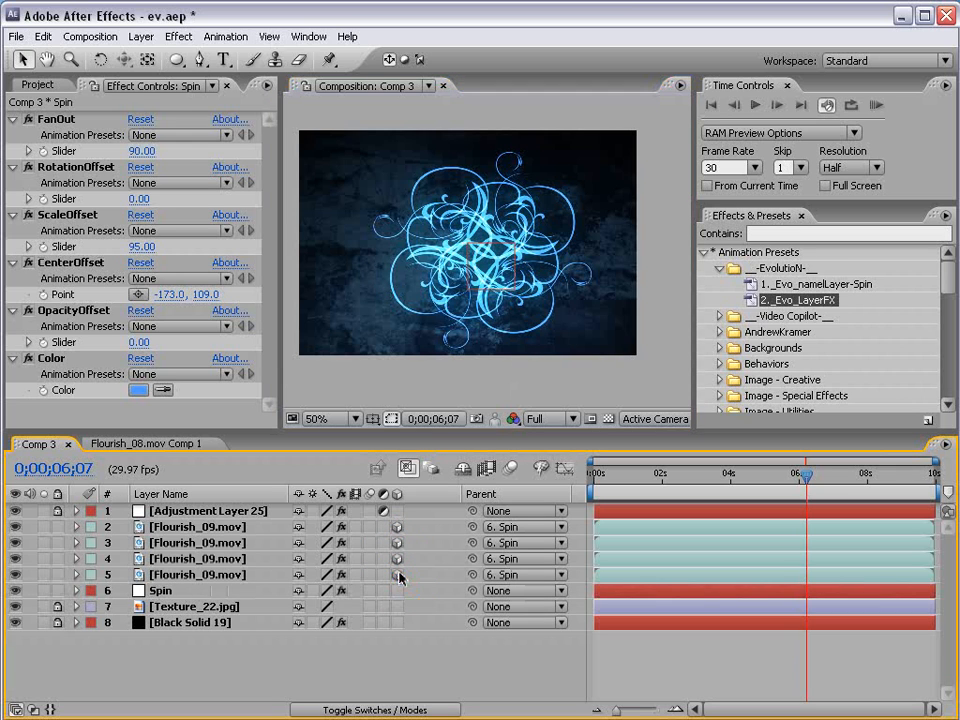
click(399, 609)
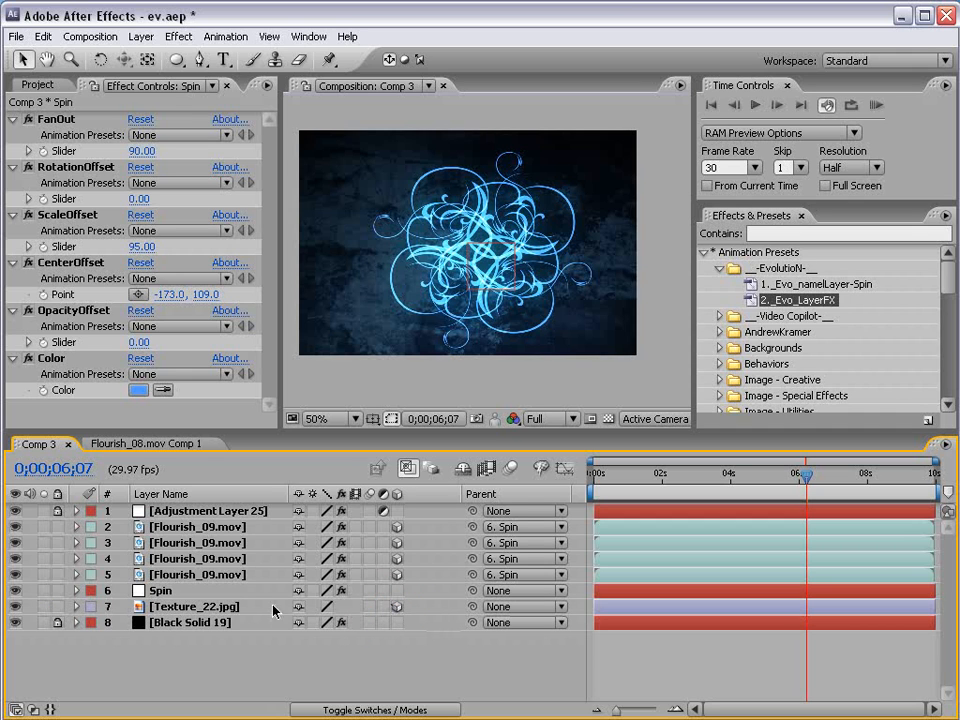
click(212, 592)
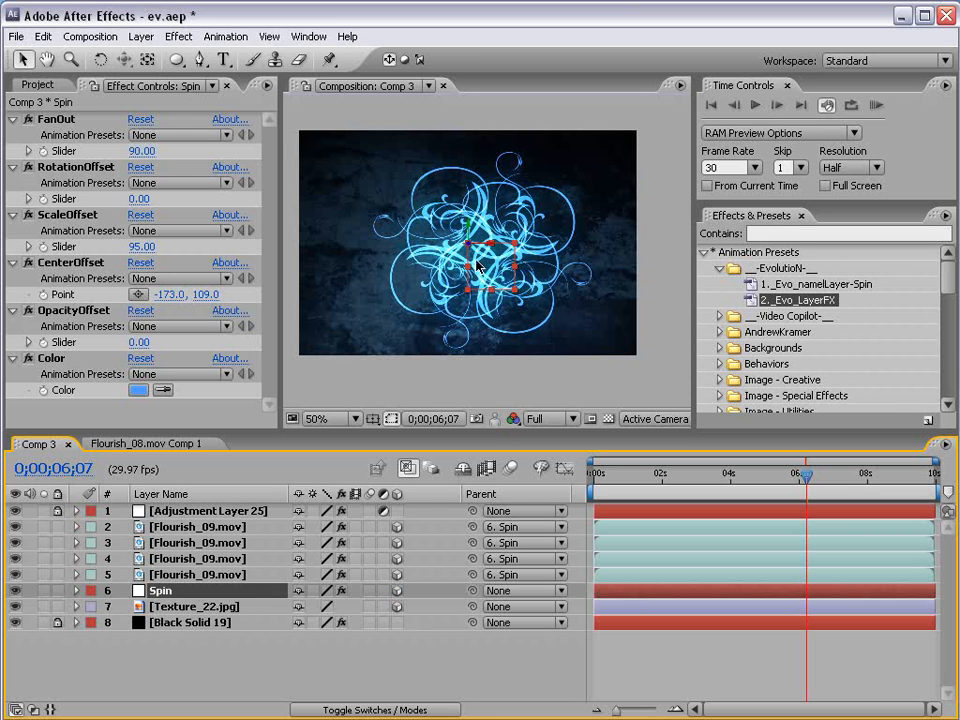
Step: Try rotating the Spin null in 3D with the Rotation tool
key(period)
key(w)
drag(474, 237, 475, 299)
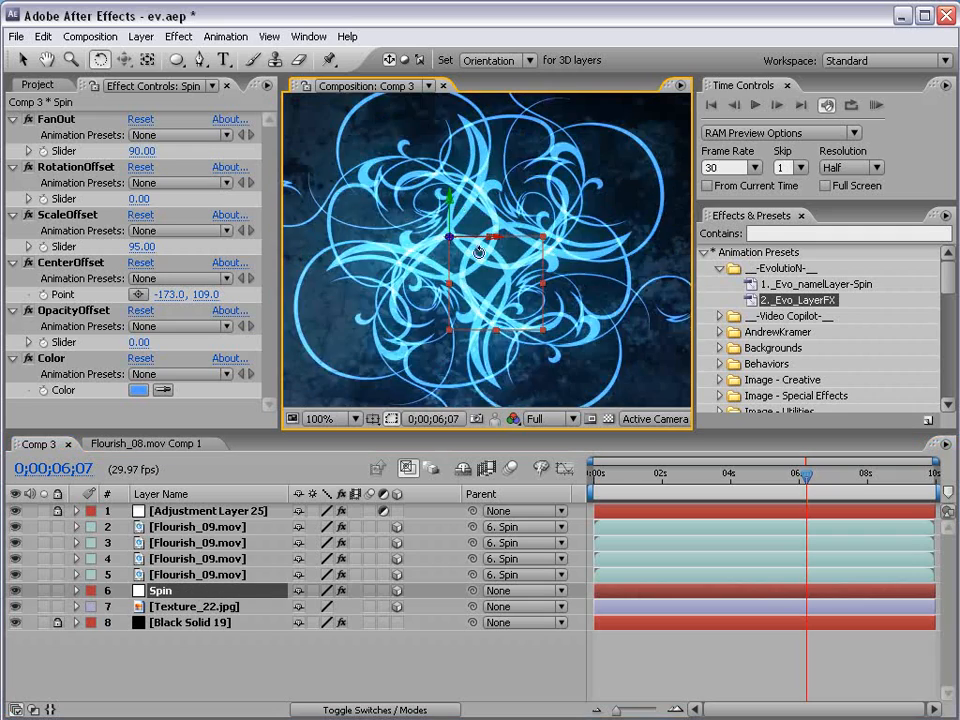
key(comma)
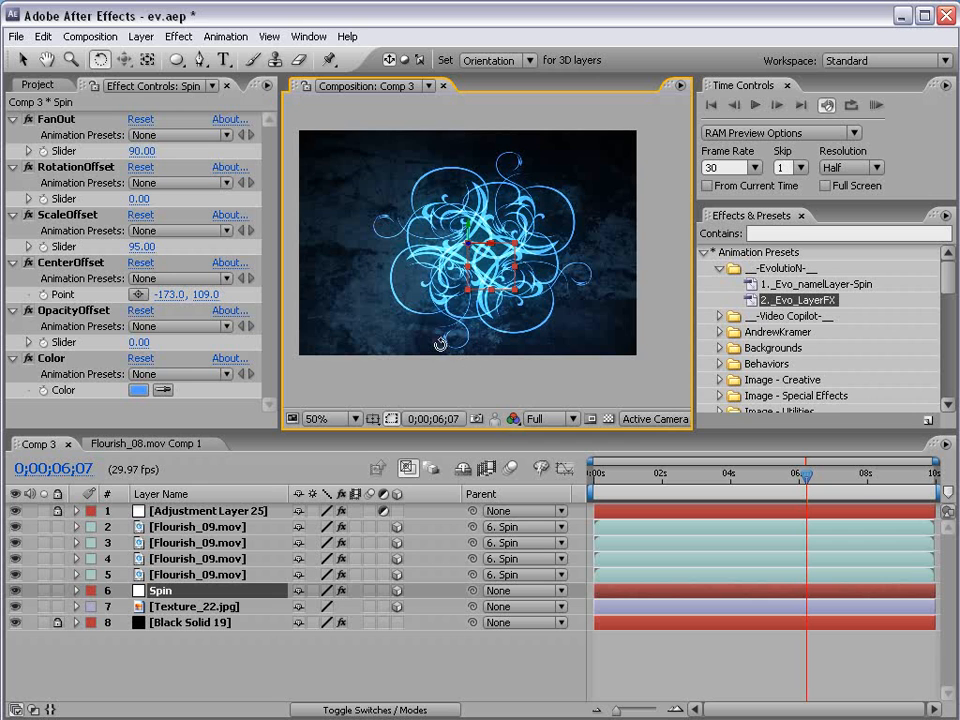
Step: Add a new camera named Camera 1 with the 35mm preset to Comp 3
click(141, 36)
mouse_move(150, 56)
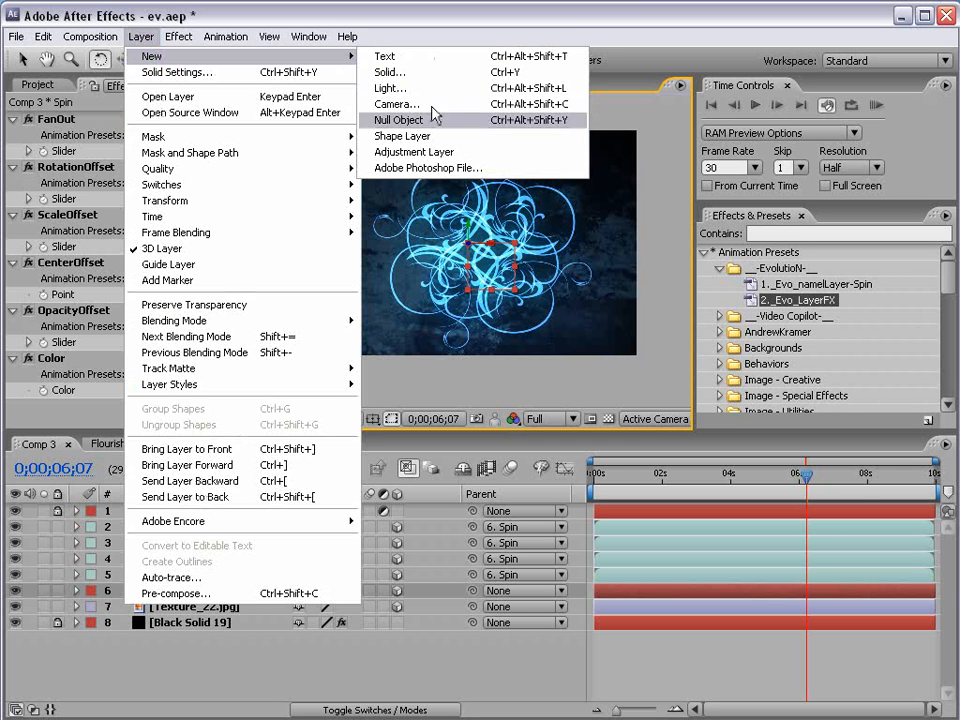
click(394, 104)
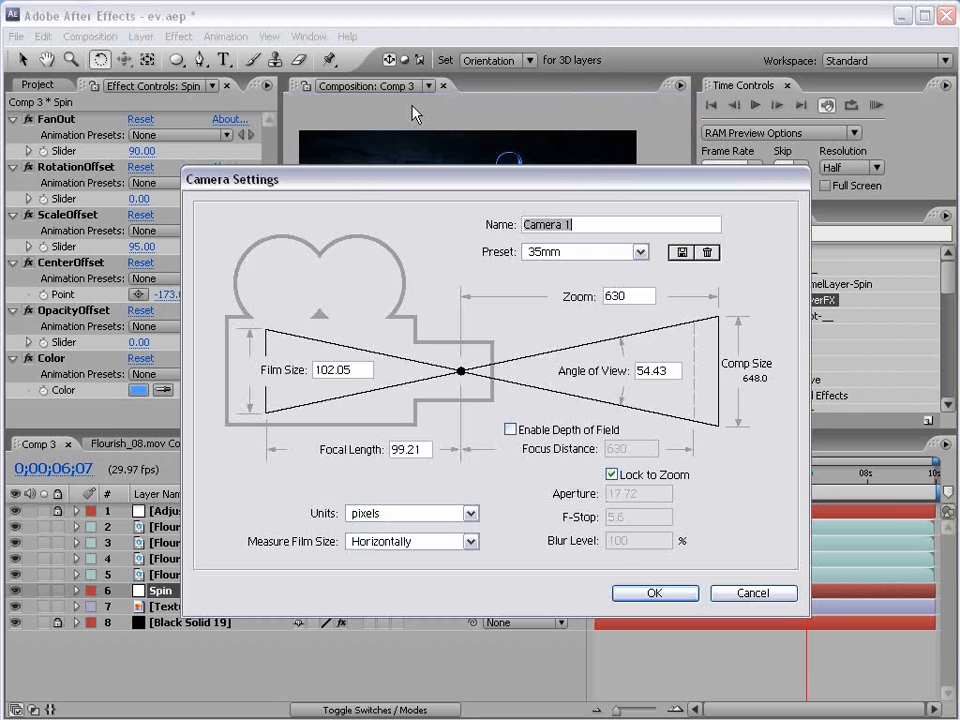
click(659, 592)
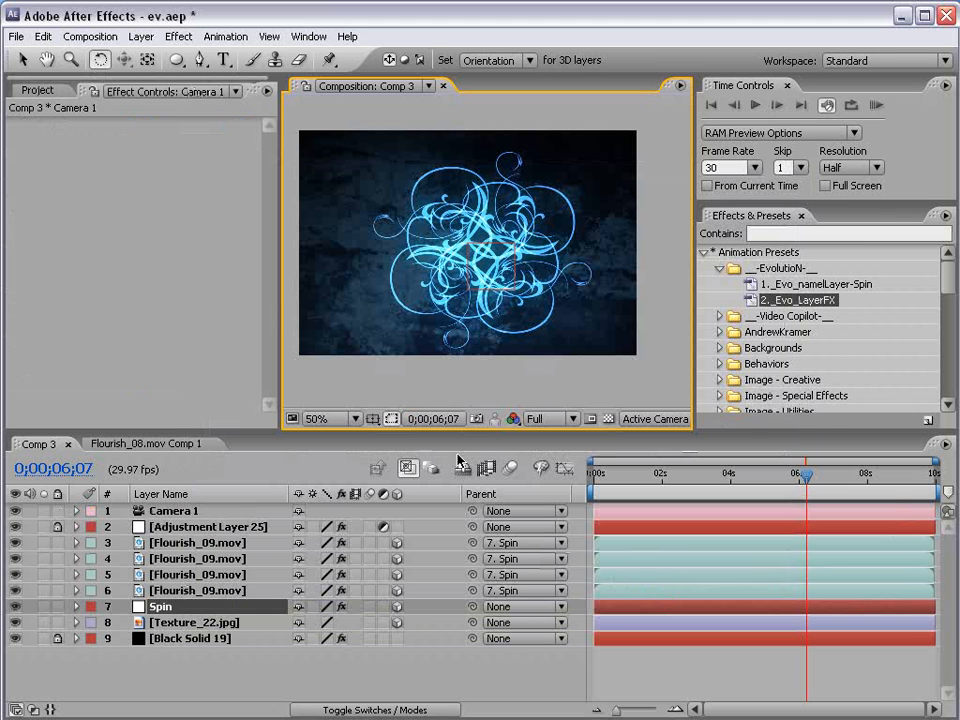
Step: Tilt and lower the Spin null in 3D so the flourishes lie flat low in the frame, and orbit the camera around them
click(172, 515)
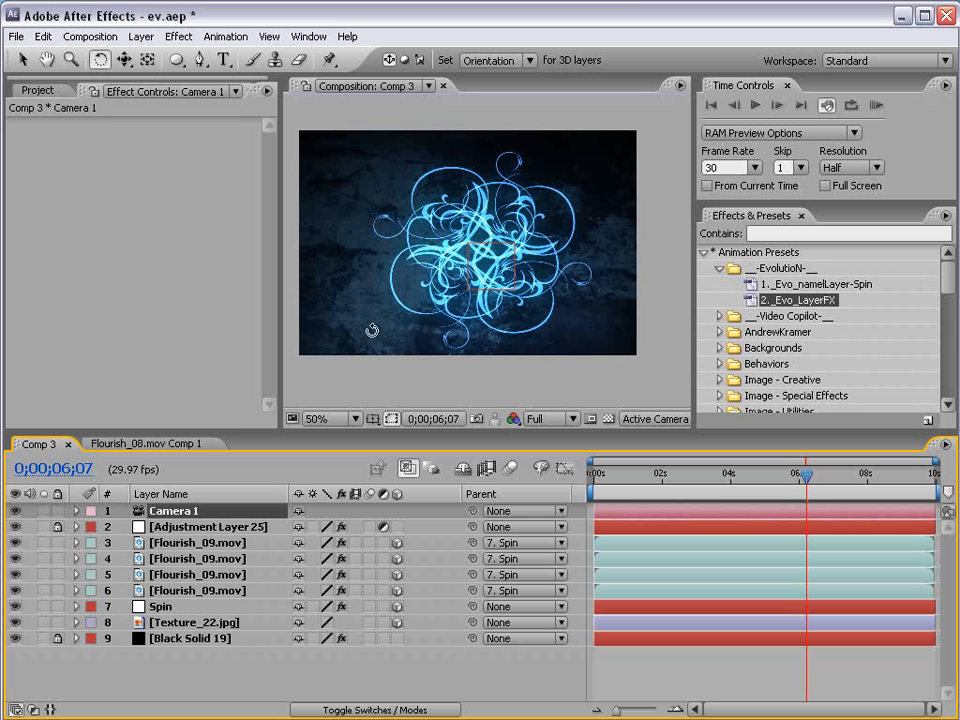
click(160, 606)
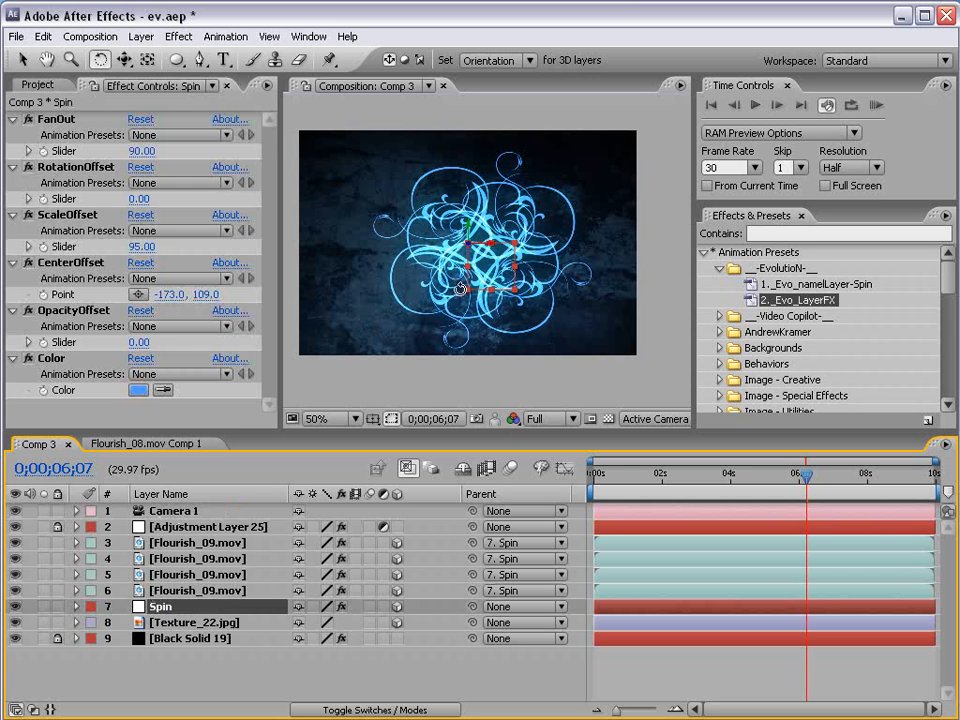
drag(467, 232, 515, 243)
key(v)
key(w)
drag(545, 284, 522, 274)
key(v)
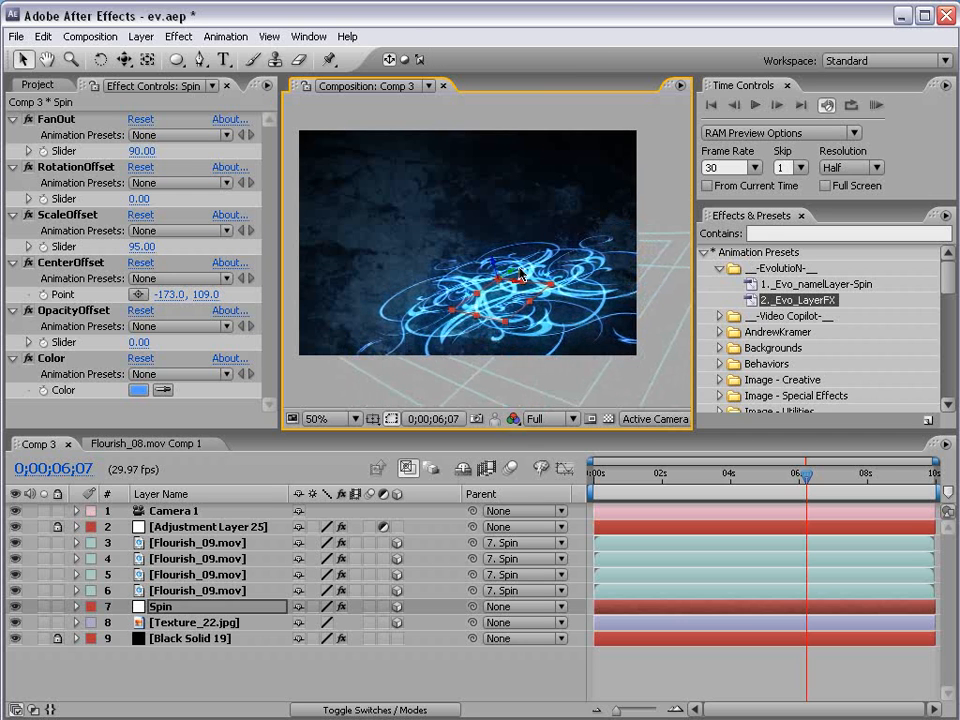
key(c)
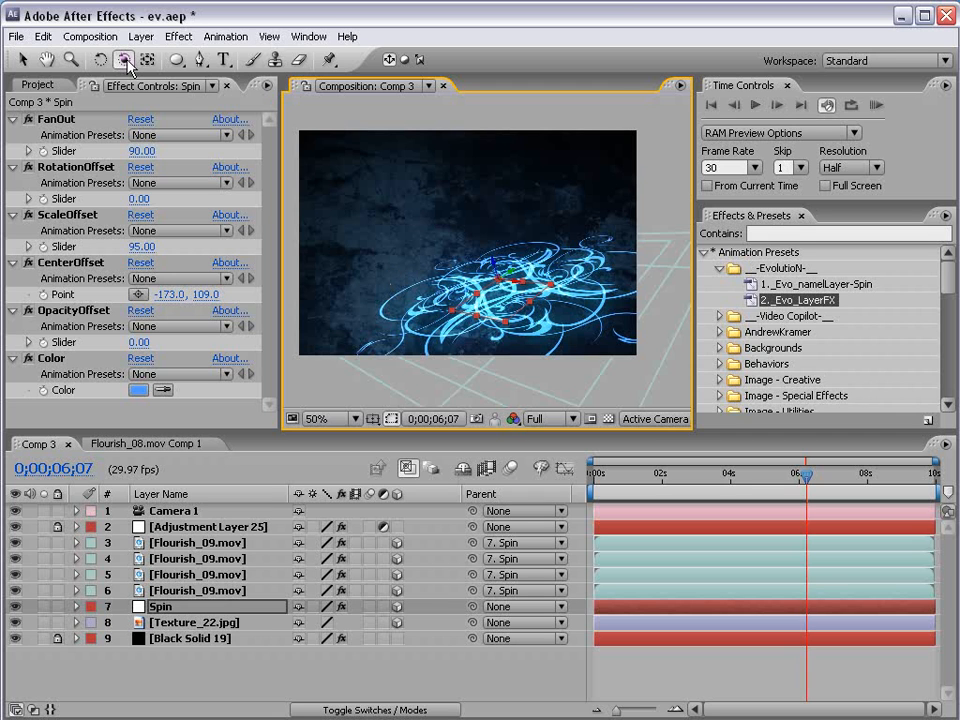
drag(391, 259, 418, 264)
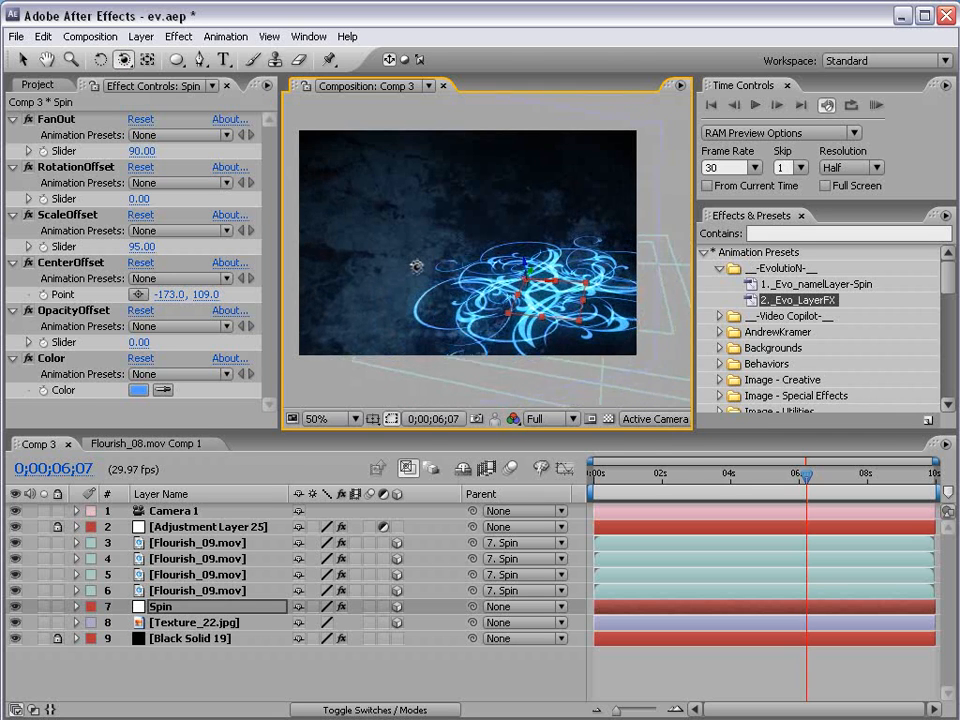
Step: Reposition Texture_22.jpg behind the flourishes, scale it to 64%, and check the composition in an enlarged view
click(190, 622)
drag(487, 226, 321, 210)
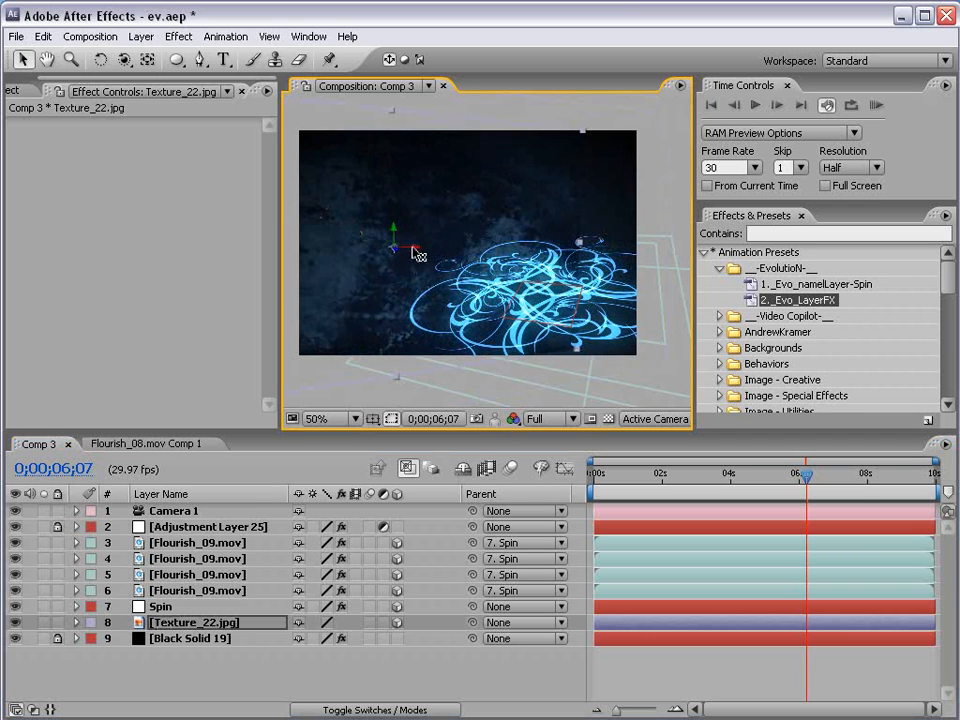
drag(417, 255, 497, 290)
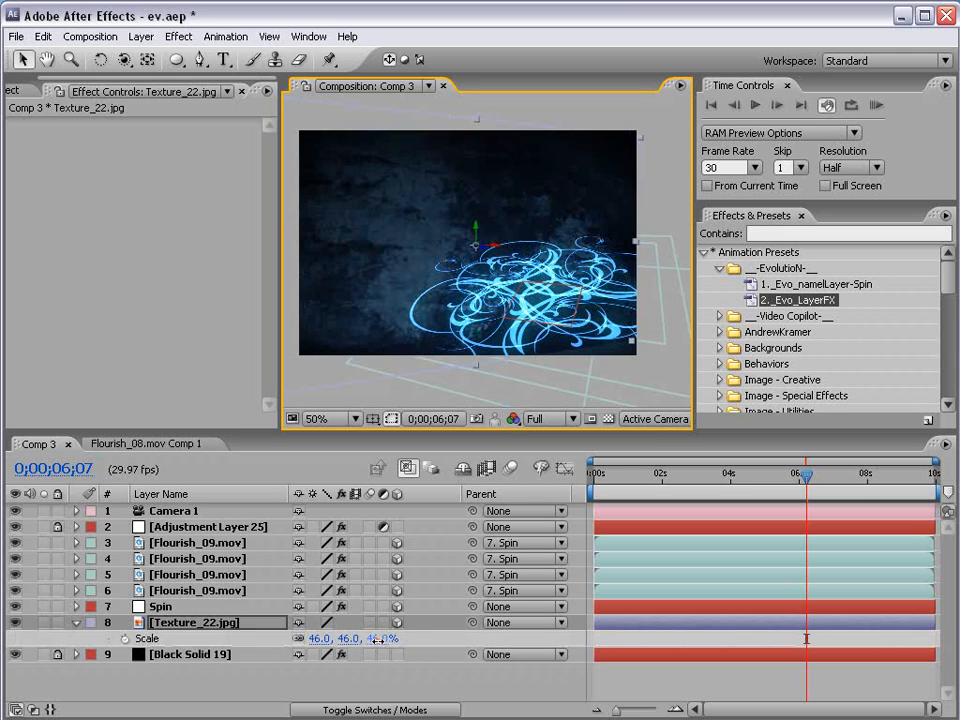
mouse_move(376, 640)
mouse_down()
mouse_move(407, 640)
mouse_move(394, 640)
mouse_up()
click(256, 690)
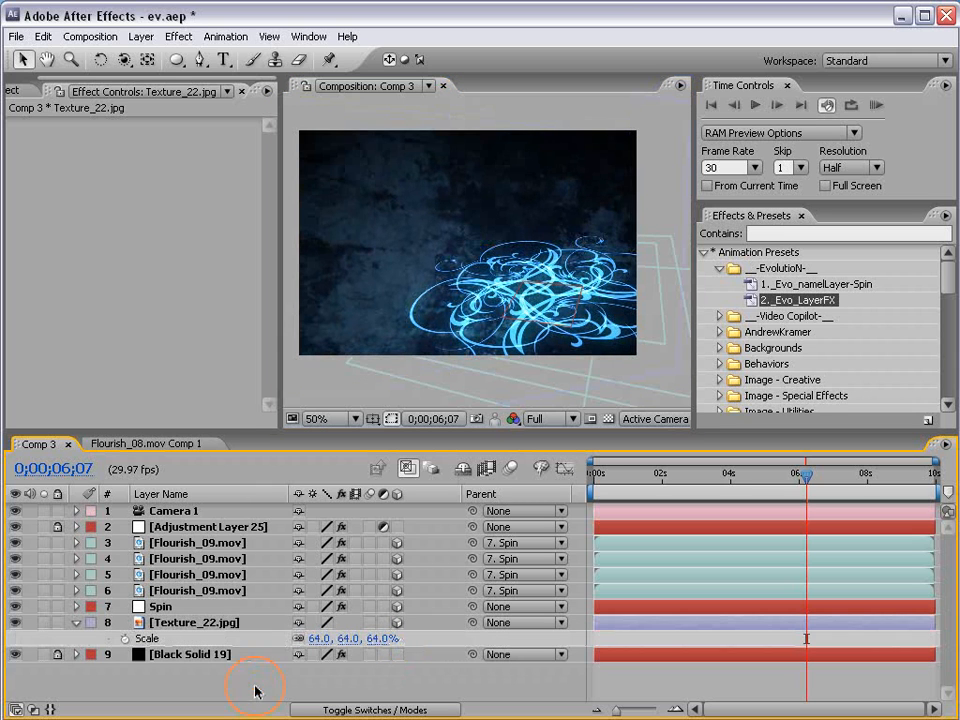
key(c)
drag(420, 225, 575, 245)
key(grave)
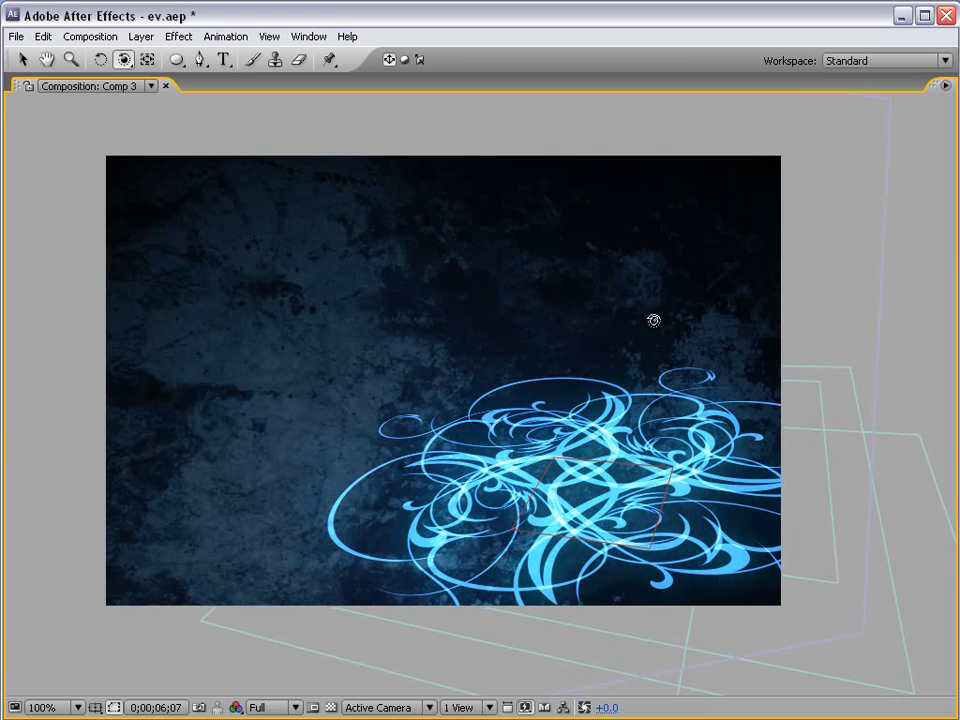
key(grave)
Step: Turn on Camera 1's Depth of Field with Focus Distance 574, Aperture 50 and Blur Level 646%
click(192, 513)
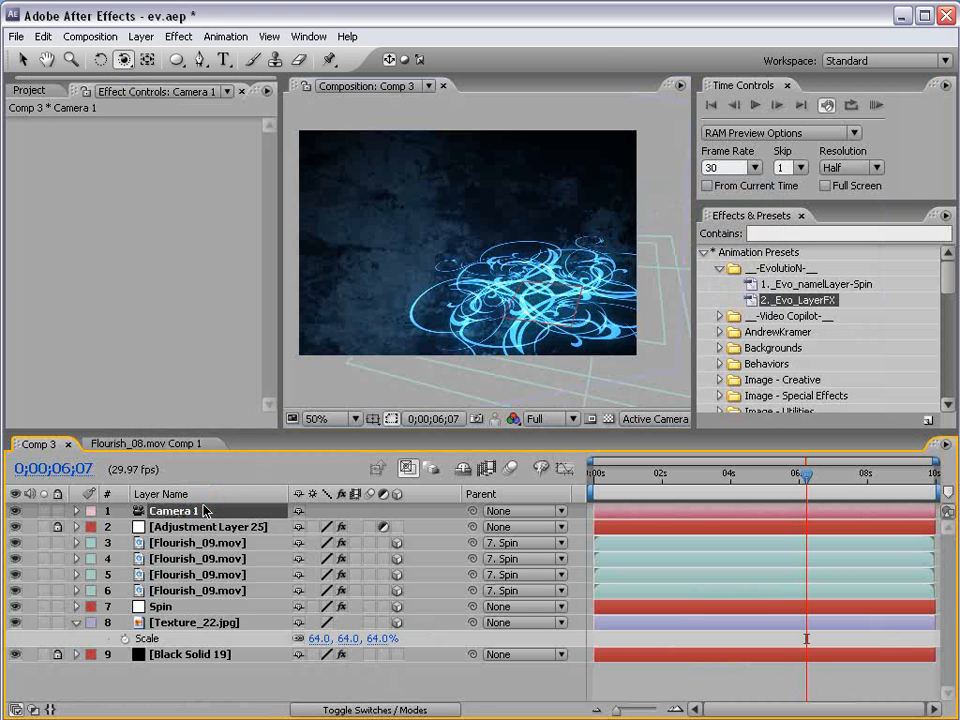
key(a)
key(a)
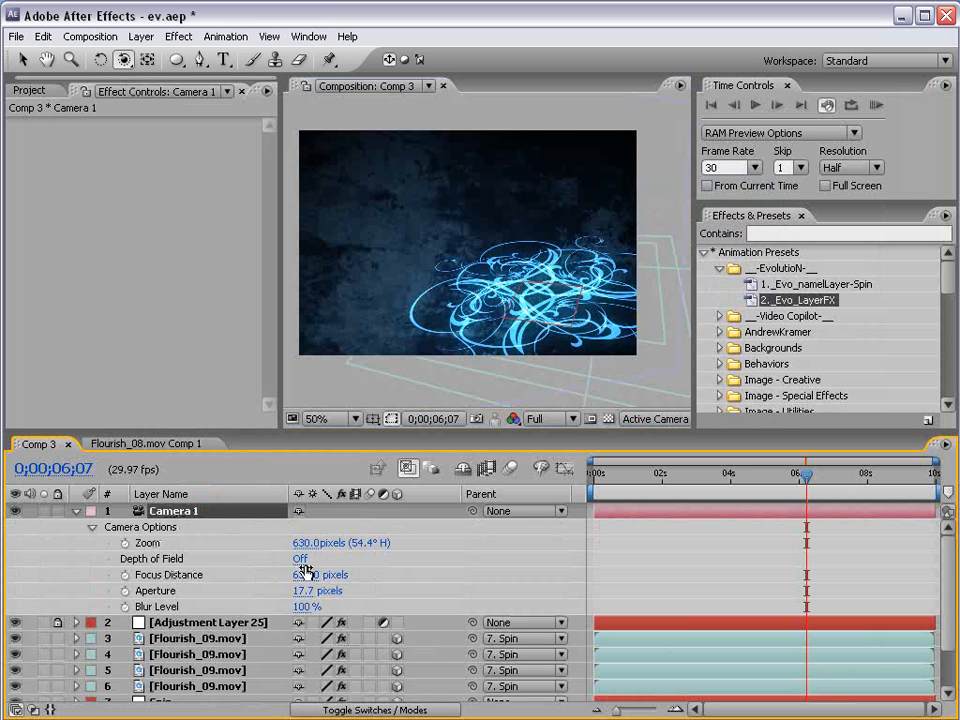
click(300, 561)
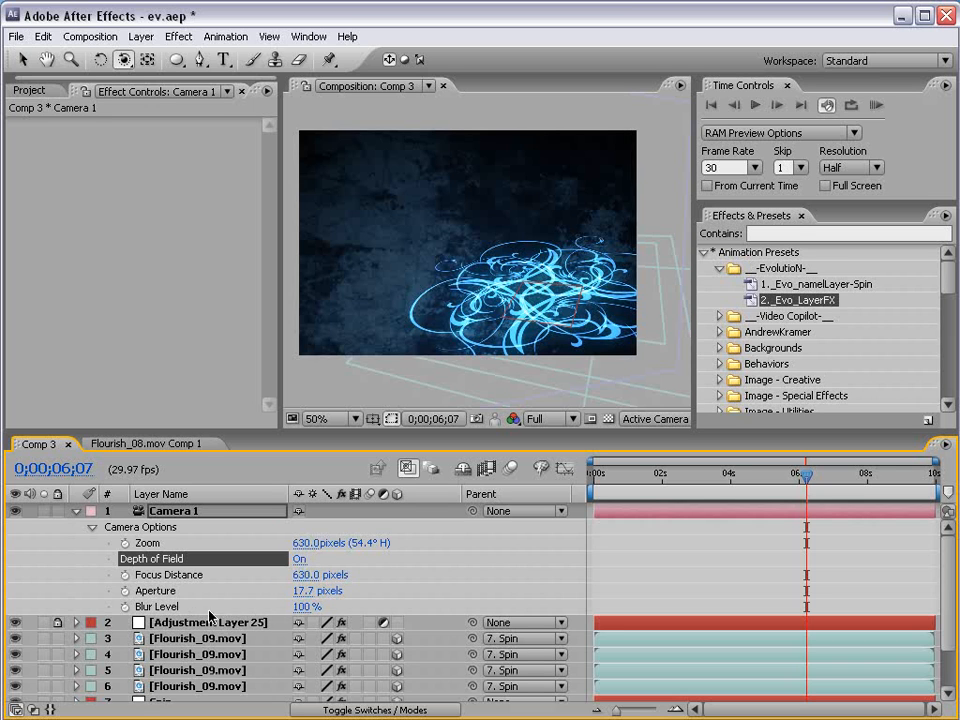
drag(305, 606, 707, 563)
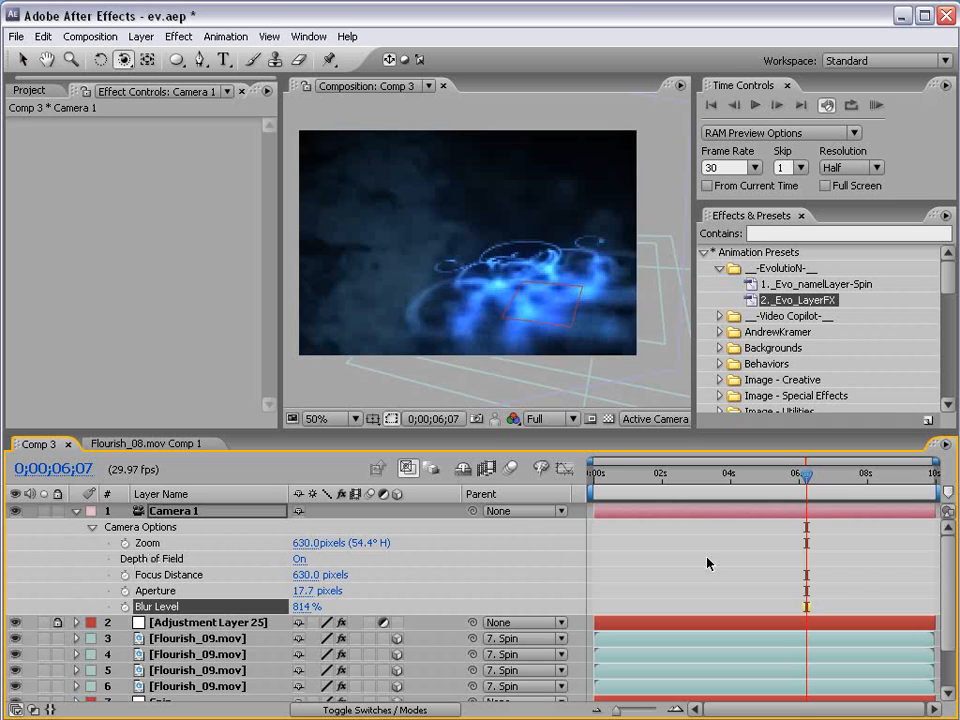
click(669, 578)
key(grave)
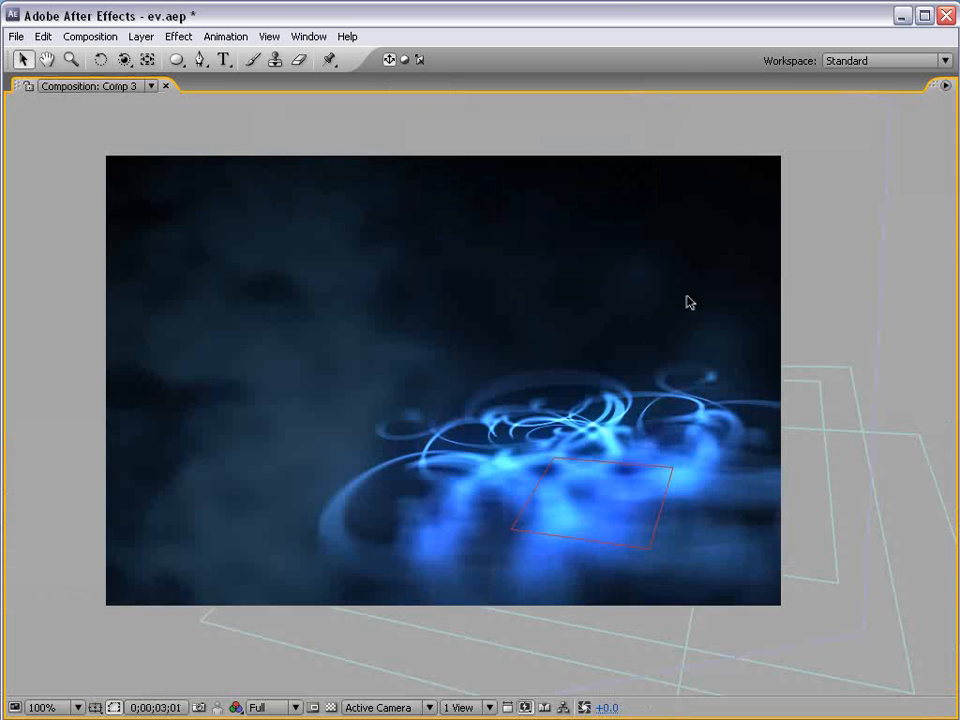
key(grave)
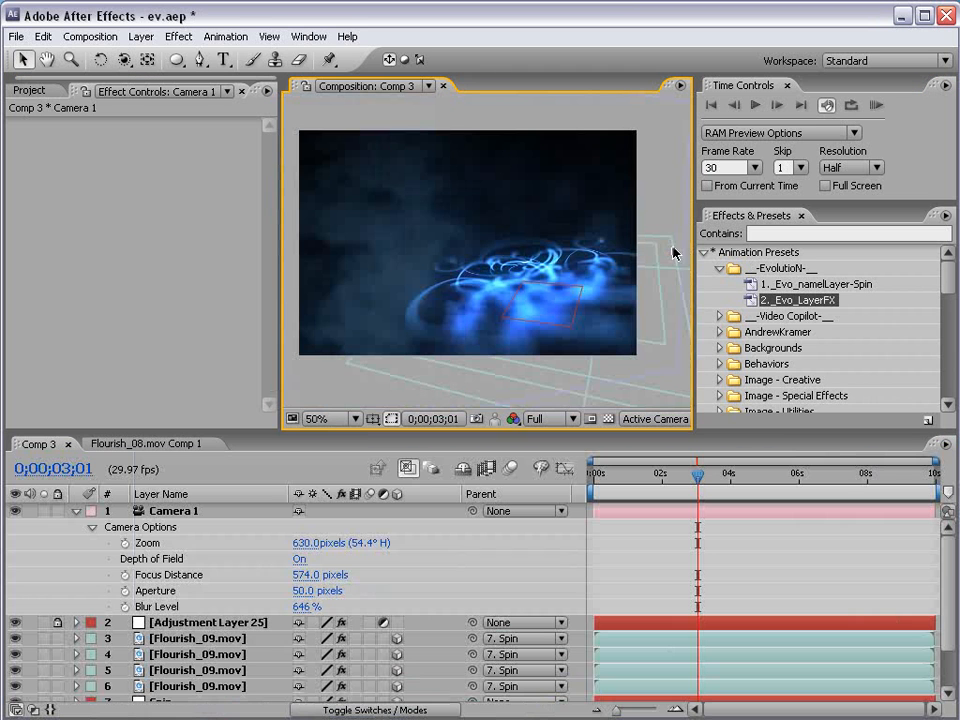
Step: Refine Camera 1's Focus Distance to 494, Aperture to 31 and Blur Level to 474%, and preview the animation
drag(300, 606, 269, 607)
click(508, 571)
drag(311, 575, 222, 568)
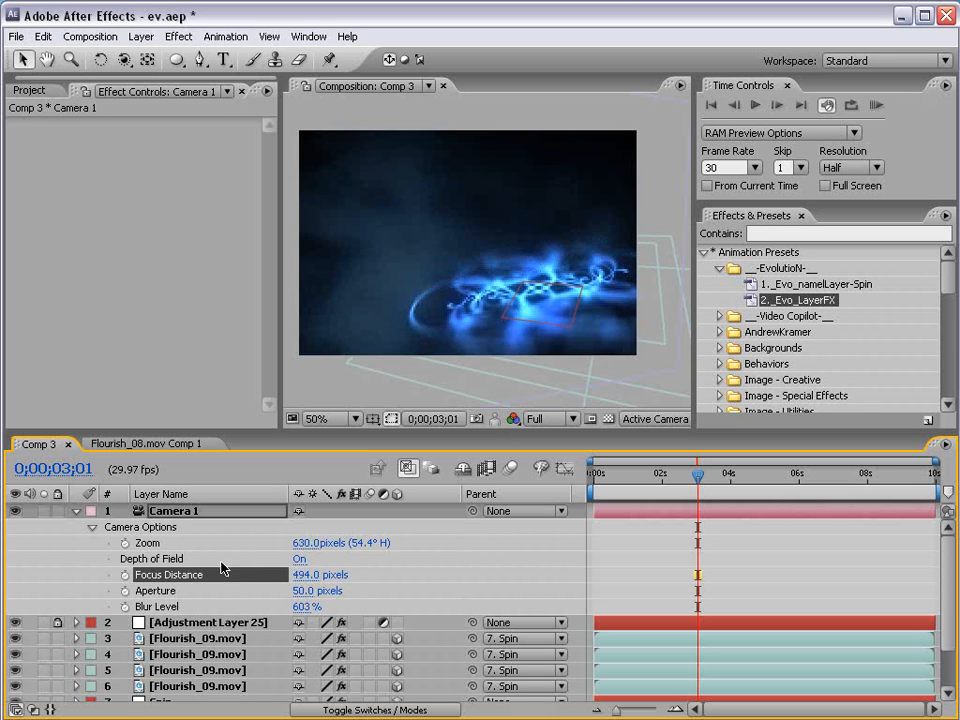
mouse_move(306, 608)
mouse_down()
mouse_move(293, 617)
mouse_move(272, 590)
mouse_move(310, 594)
mouse_up()
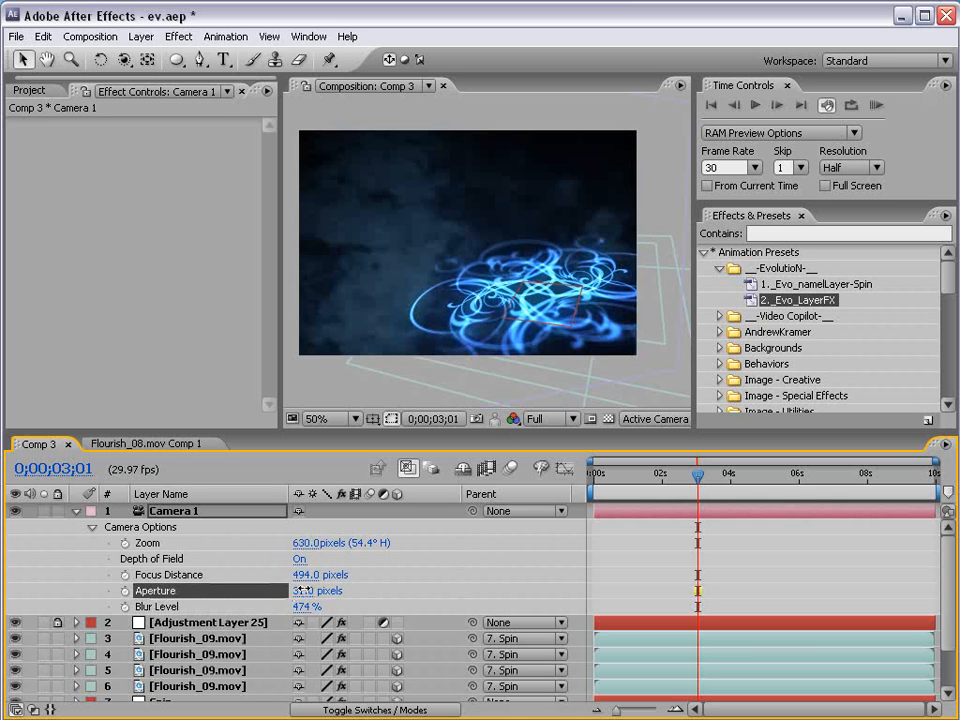
click(652, 575)
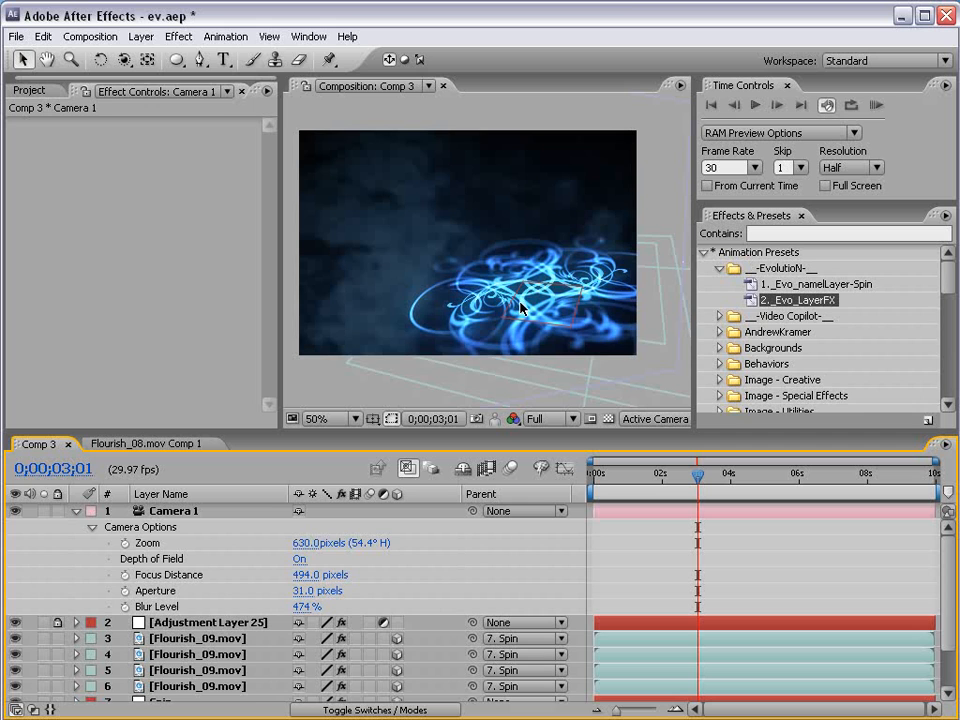
key(KP_0)
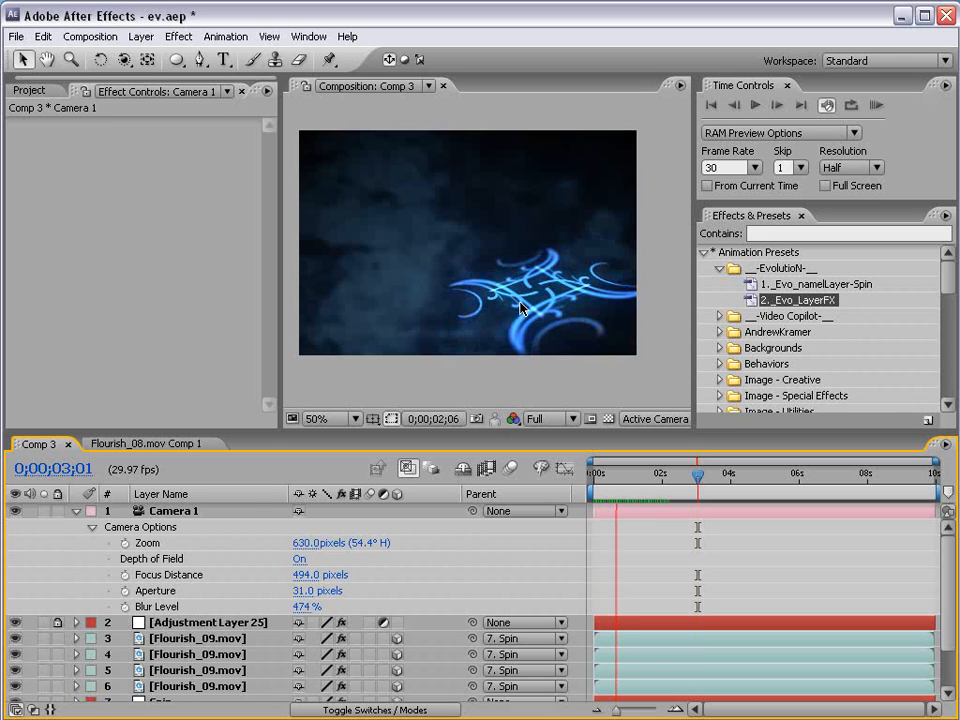
key(space)
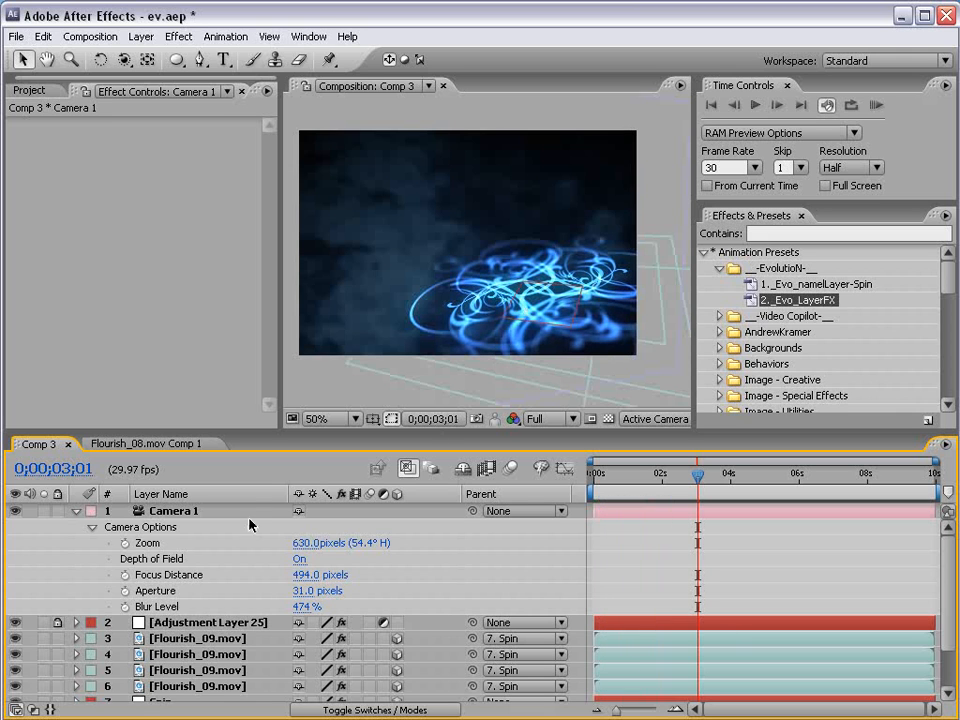
Step: Keyframe Camera 1's Point of Interest and Position at the start, orbit to Position -116.2, 196.1, -459.6 at 0;00;03;01, and preview the move
click(161, 514)
key(p)
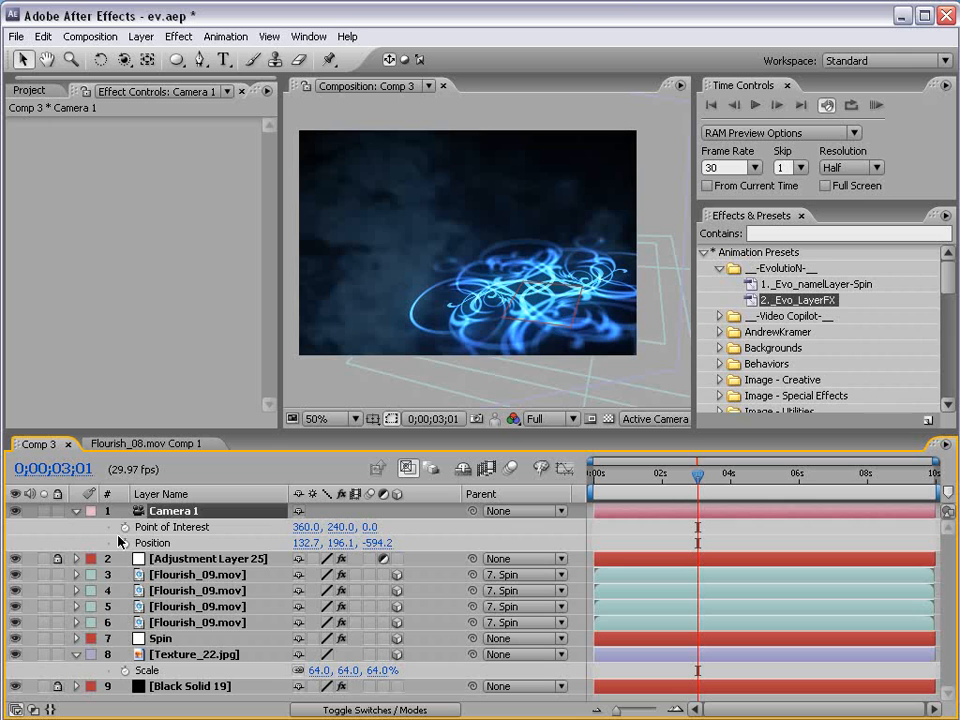
drag(124, 527, 124, 543)
drag(697, 541, 596, 542)
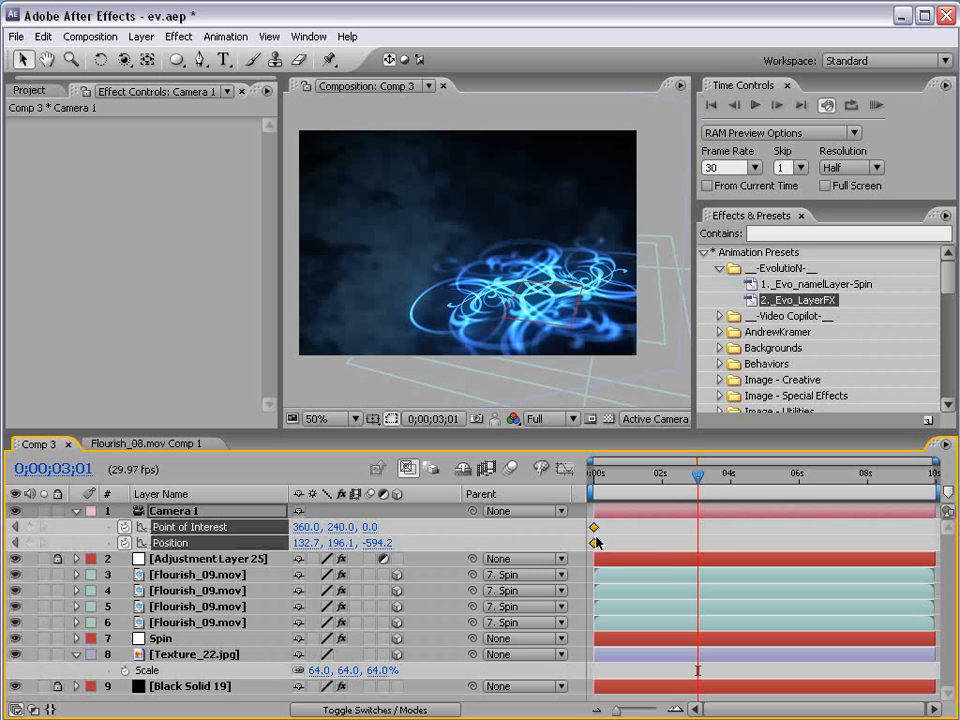
key(c)
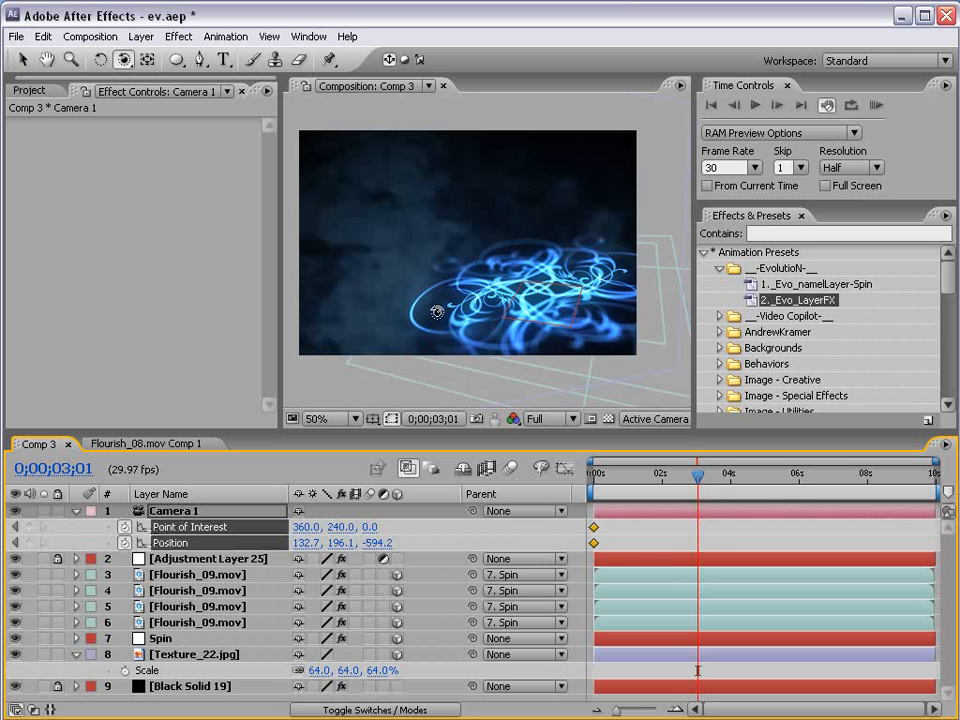
drag(437, 312, 752, 470)
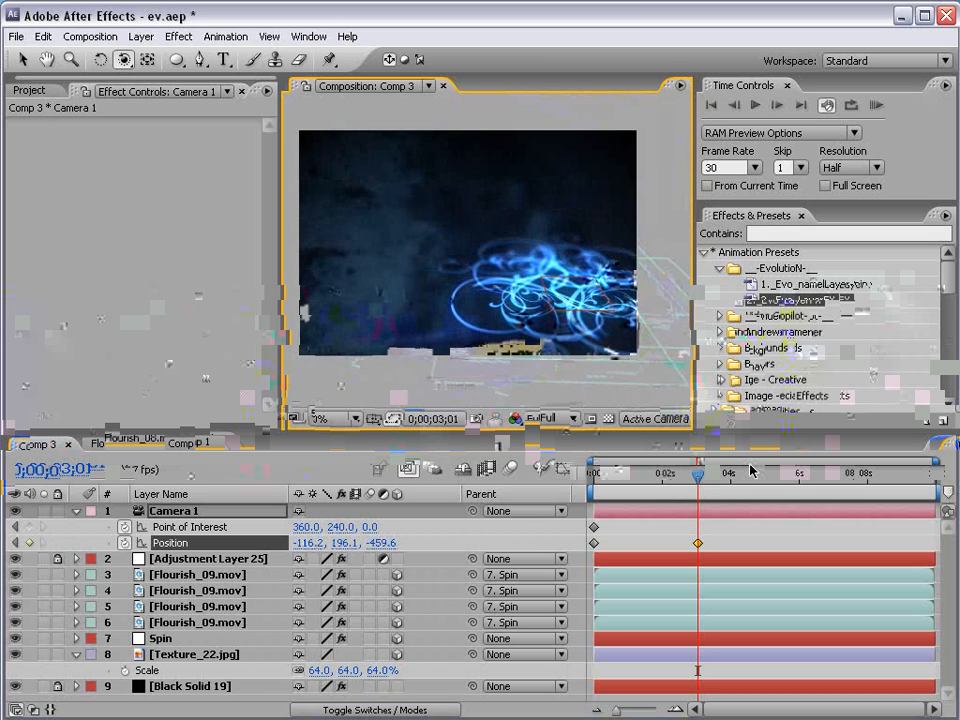
key(KP_0)
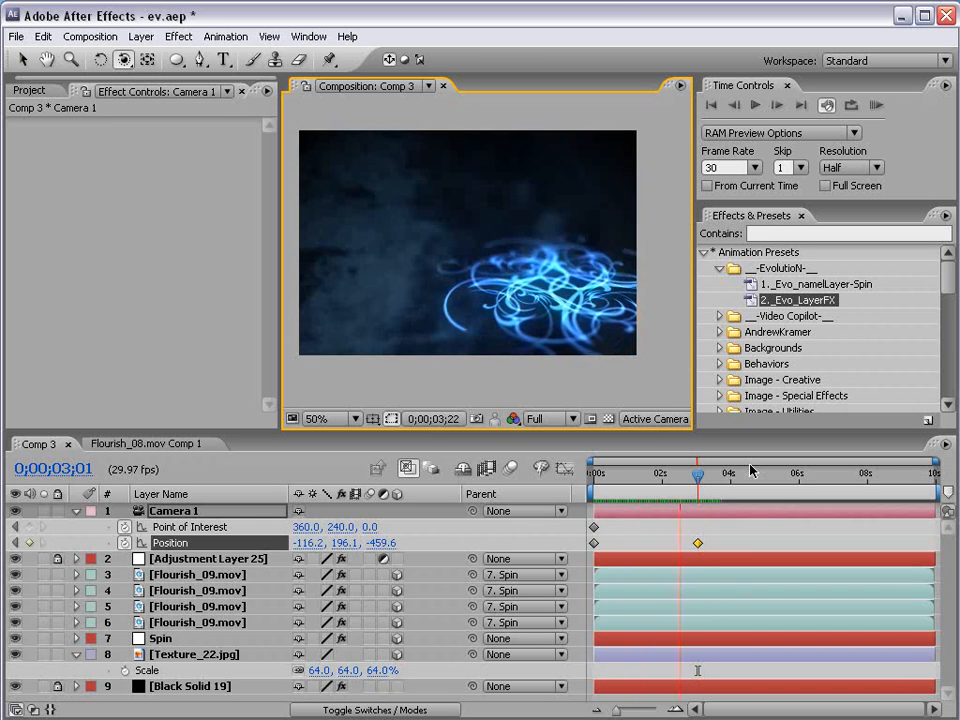
Step: Enable Time Remapping on the four Flourish_09.mov layers with the current time at 0;00;00;25
drag(752, 470, 628, 499)
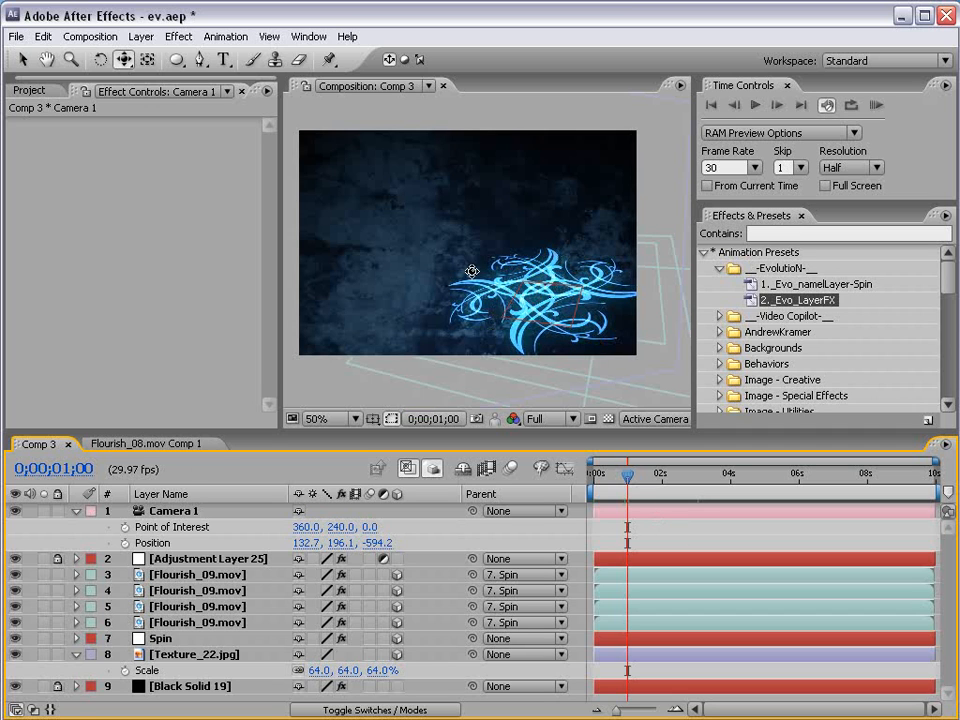
drag(626, 483, 621, 486)
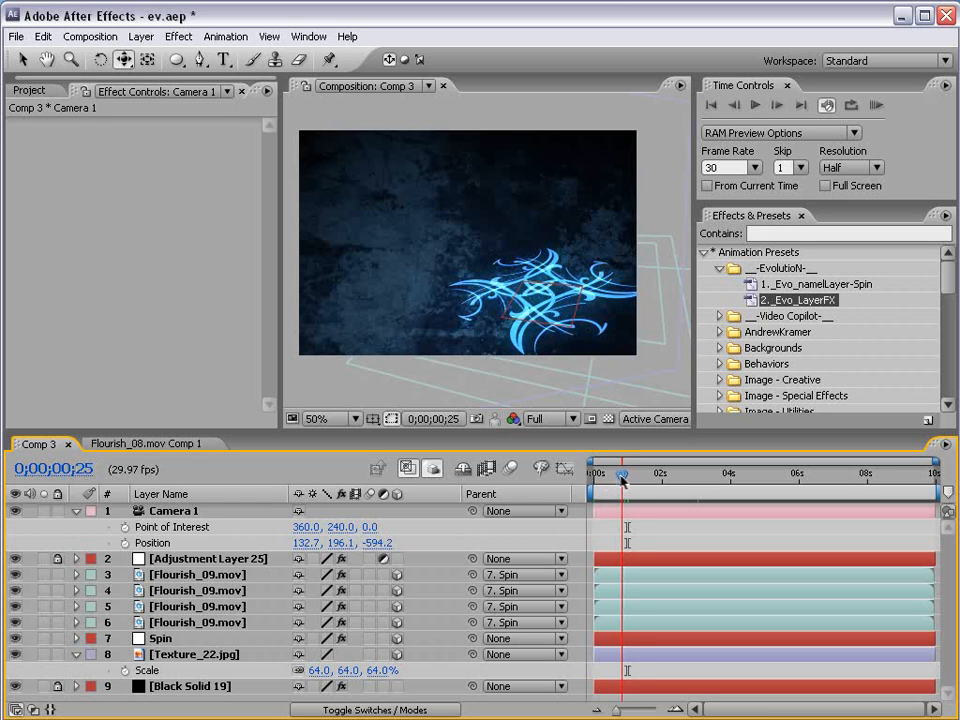
click(208, 582)
shift+click(150, 622)
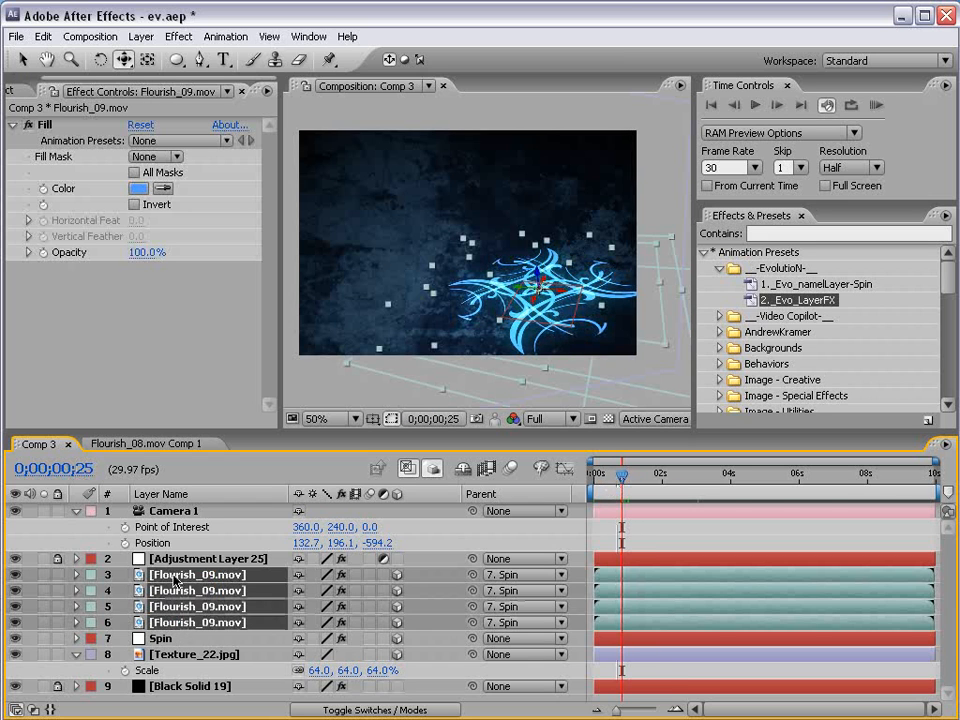
right_click(175, 582)
mouse_move(360, 665)
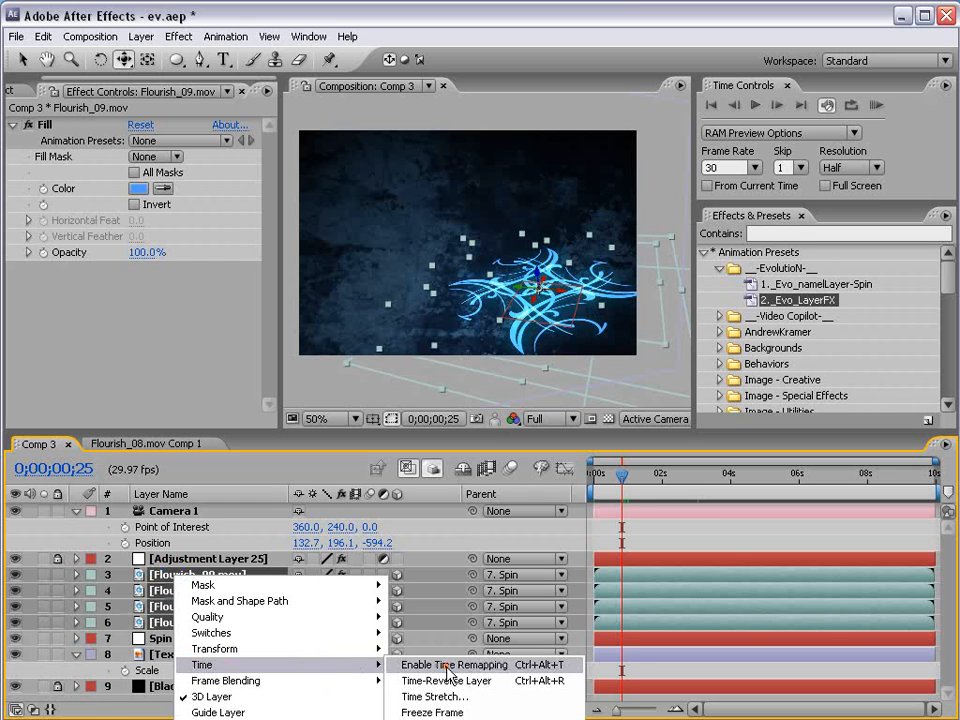
click(447, 666)
Step: Add Time Remap keyframes at 0;00;00;25 on all four Flourish_09.mov layers and delete their end keyframes
scroll(724, 680, down, 2)
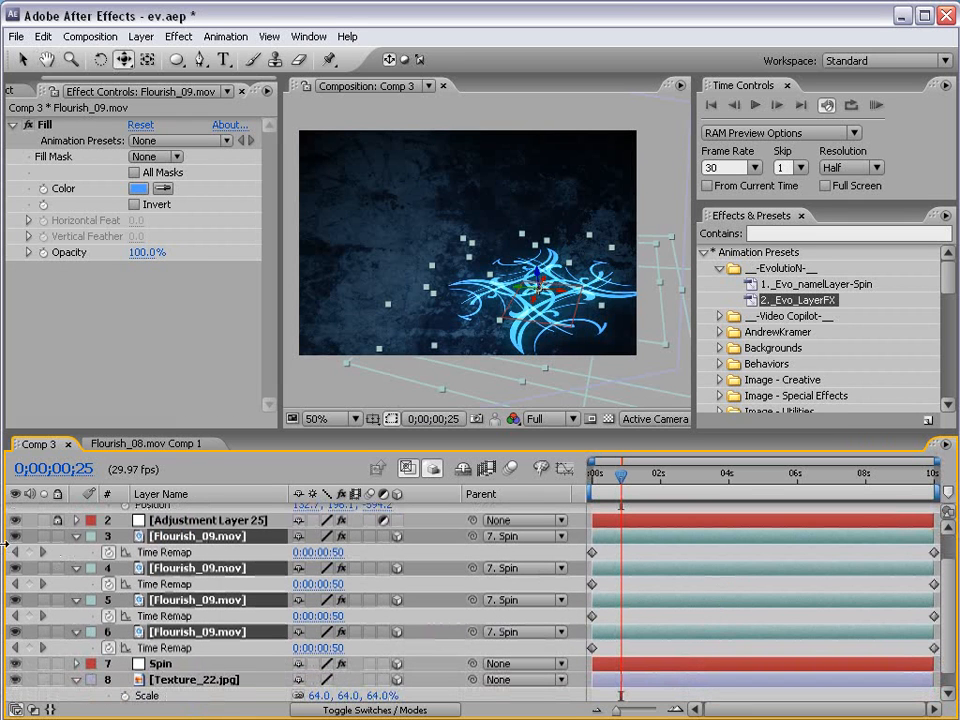
click(29, 552)
click(29, 584)
click(29, 616)
click(29, 648)
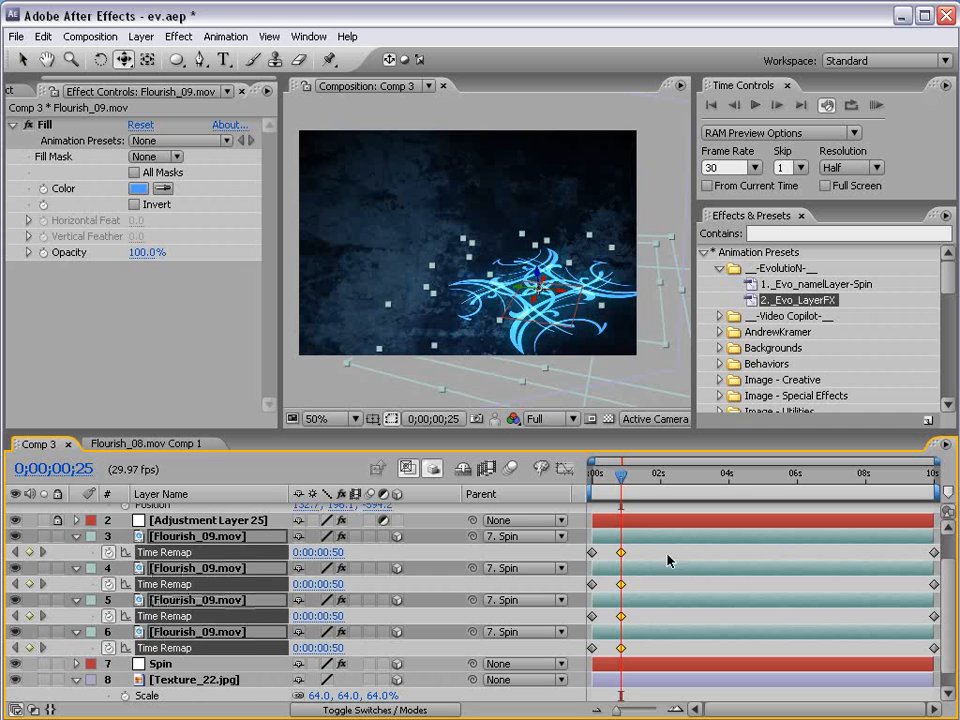
drag(878, 543, 952, 660)
key(Delete)
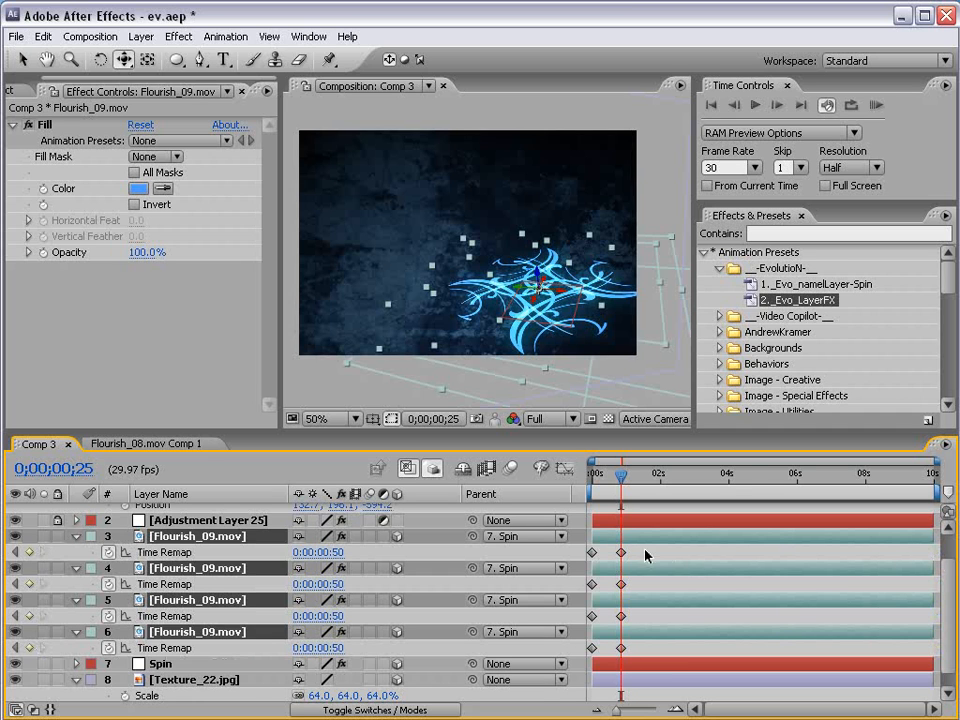
Step: Apply Easy Ease to the four Time Remap keyframes at 0;00;00;25 and play back the flourish growth
drag(621, 482, 671, 505)
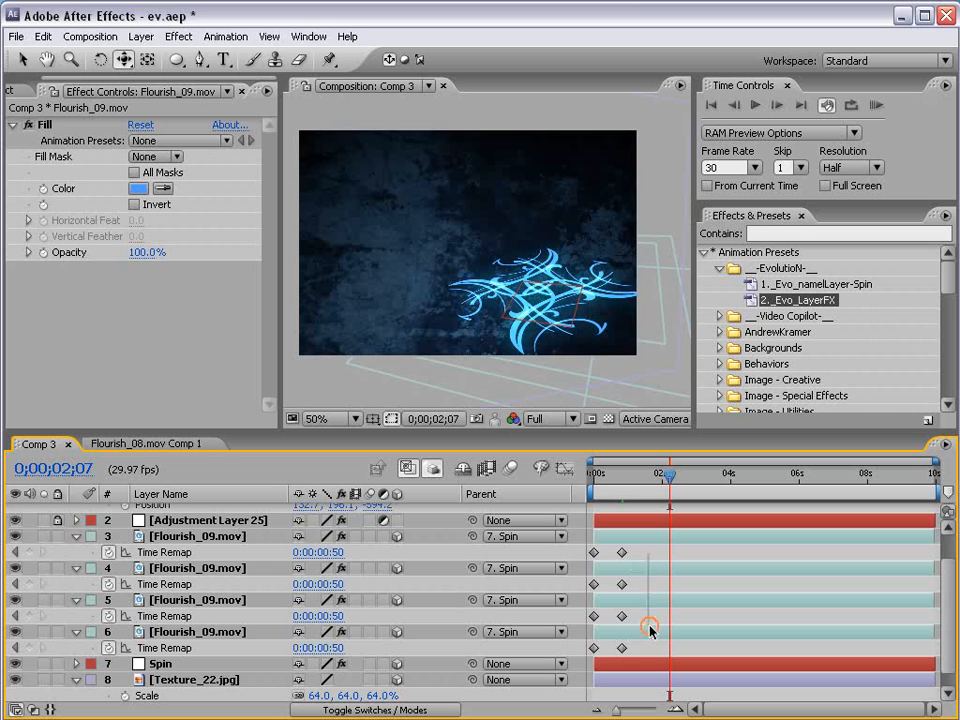
drag(650, 628, 612, 655)
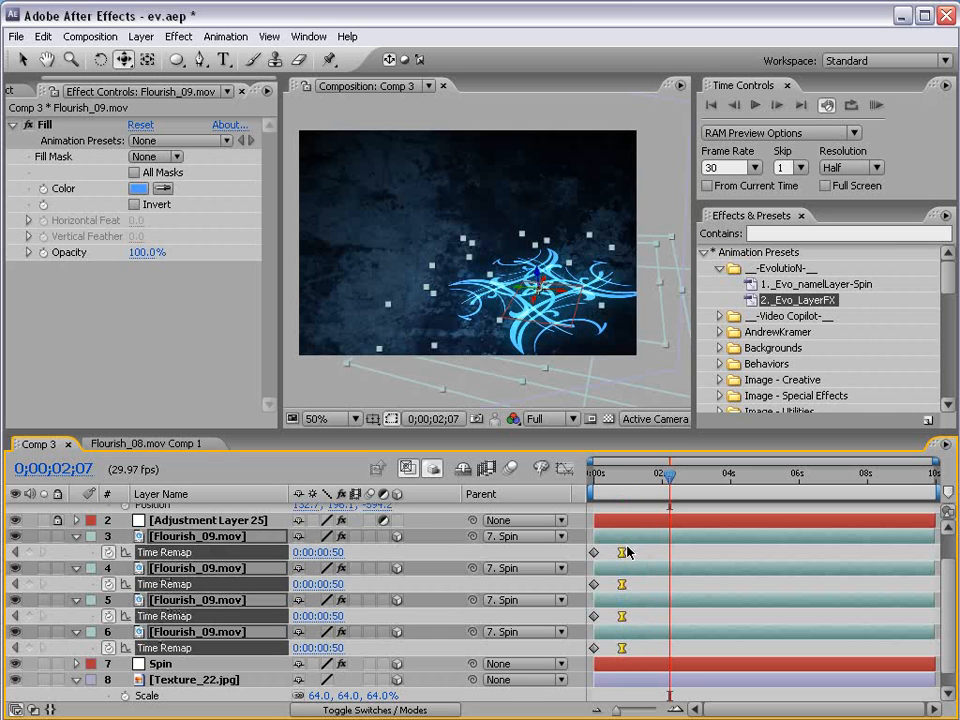
key(F9)
mouse_move(600, 477)
mouse_down()
mouse_move(631, 477)
mouse_move(607, 477)
mouse_up()
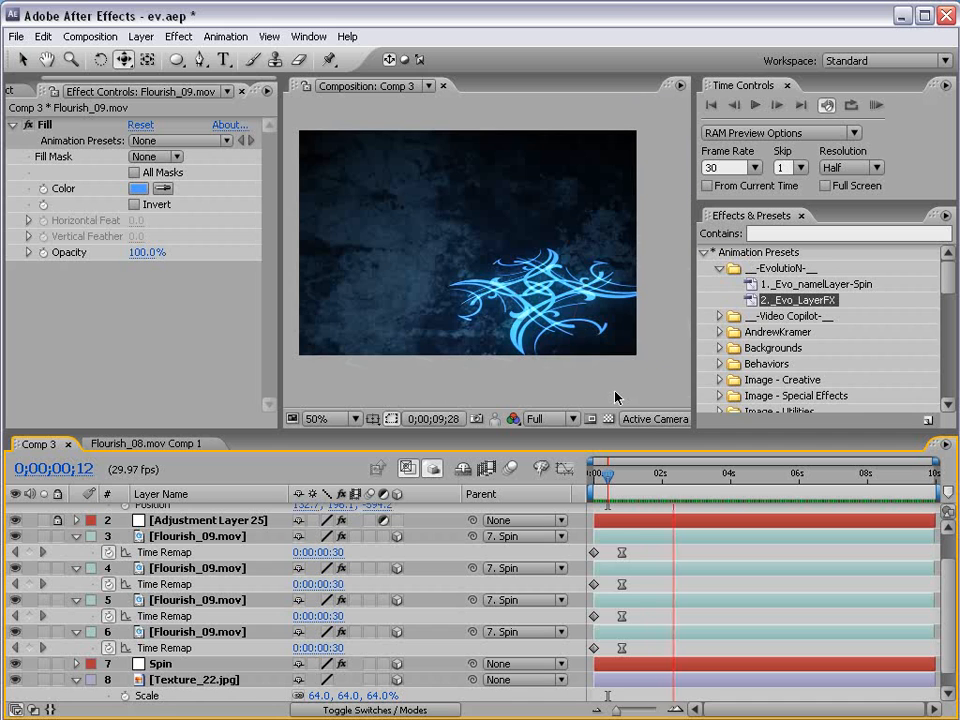
key(space)
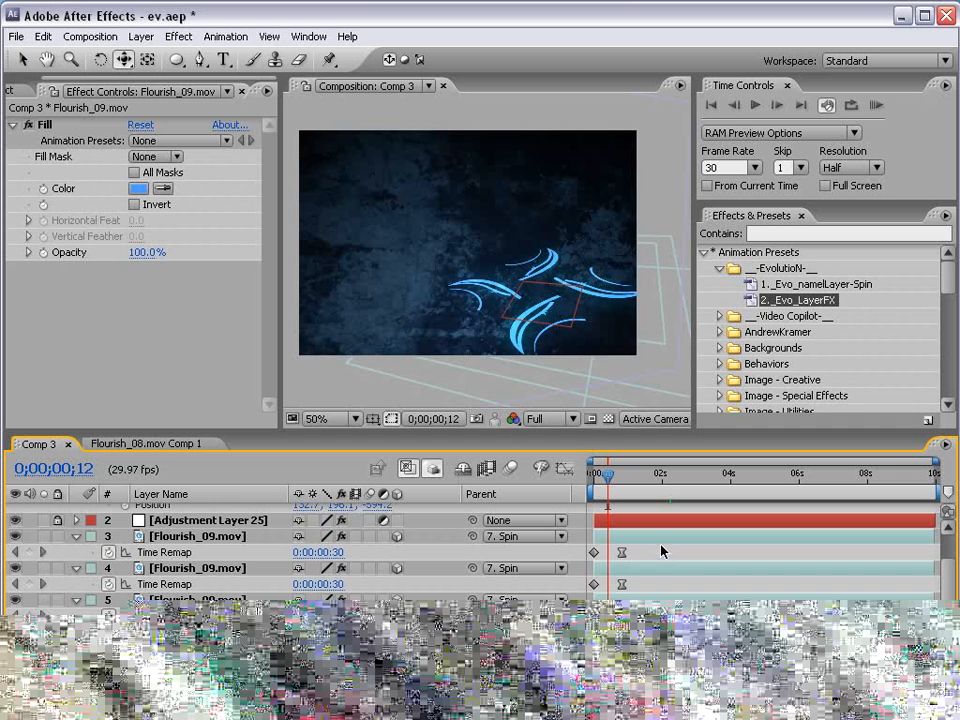
drag(606, 476, 637, 486)
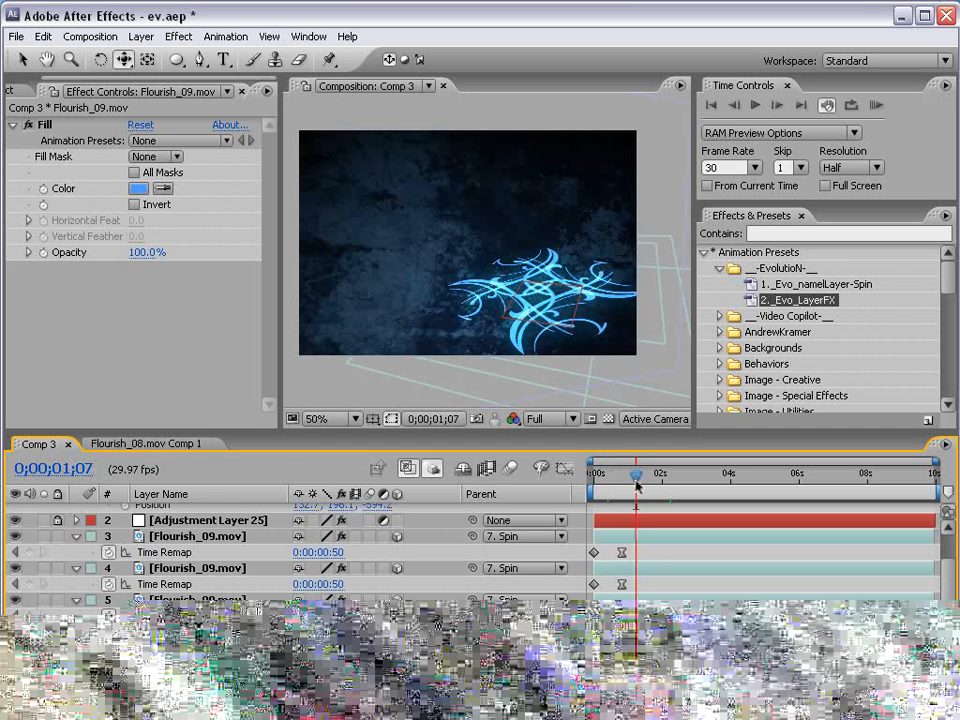